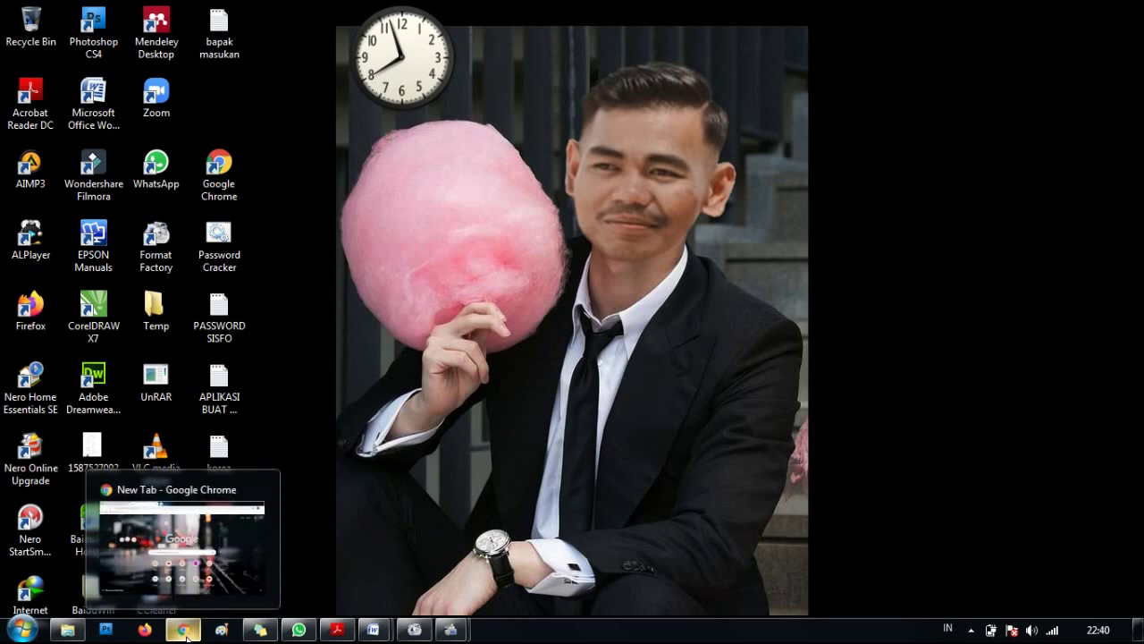
Restore the Google Chrome New Tab window from the taskbar.
left_click(185, 636)
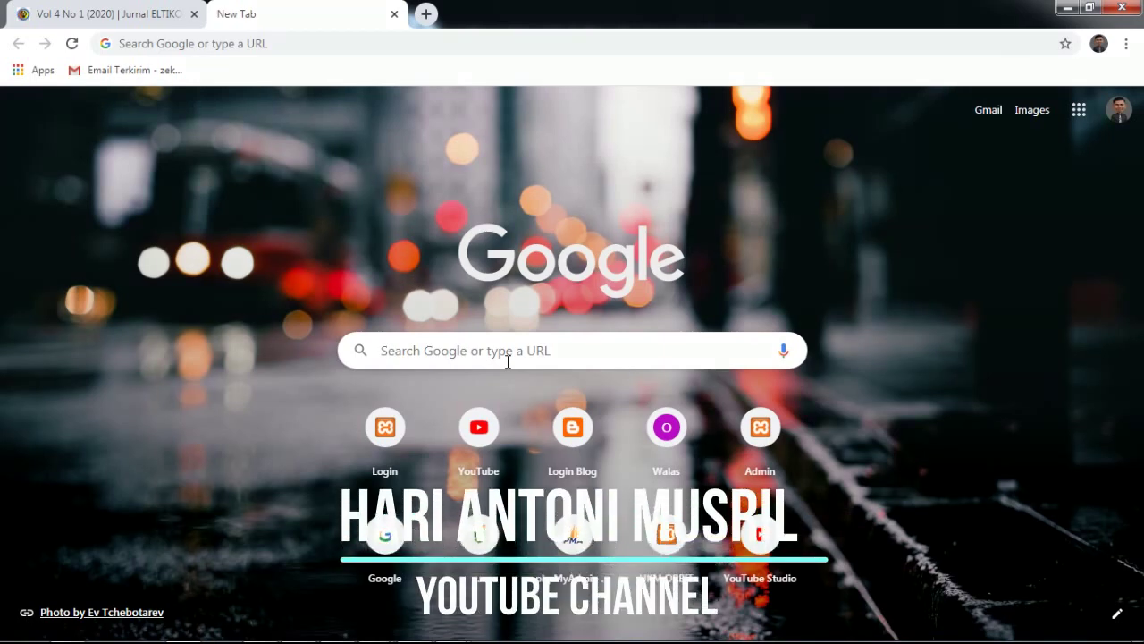
Go to the Inspirasi Cekgu Muda blog homepage via the address bar.
left_click(384, 44)
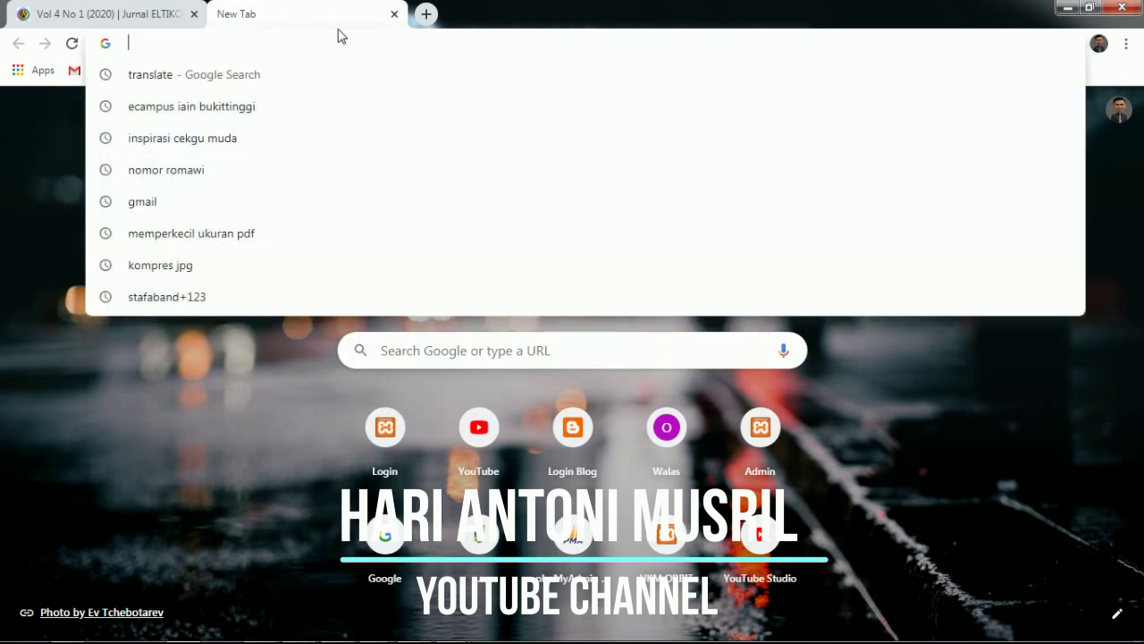
type("z")
key("BackSpace")
type("eki")
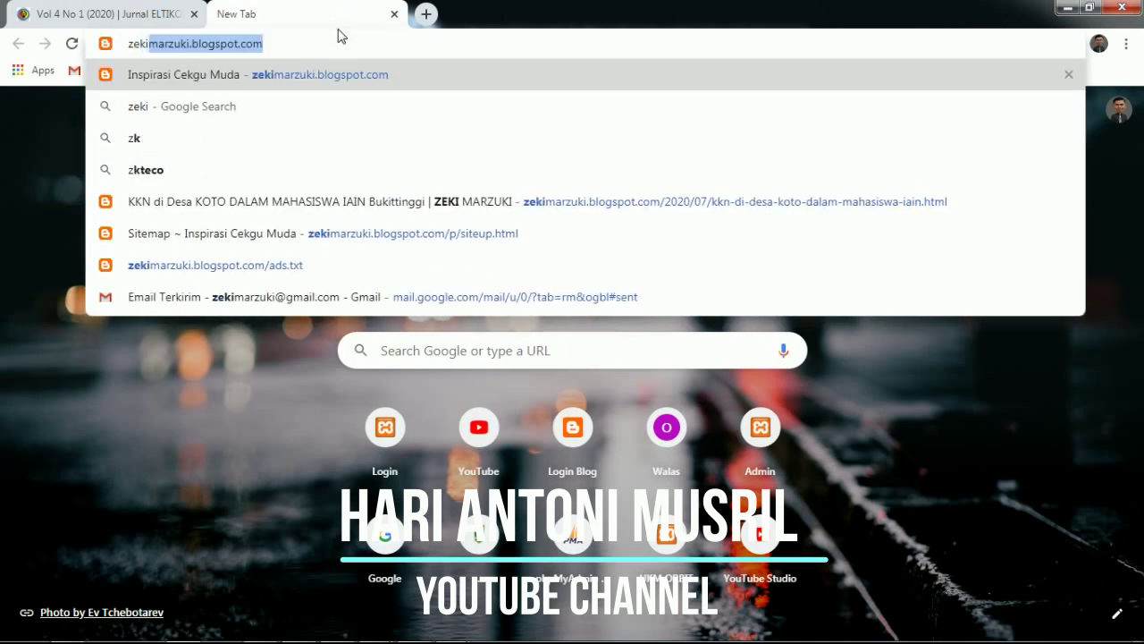
key("Return")
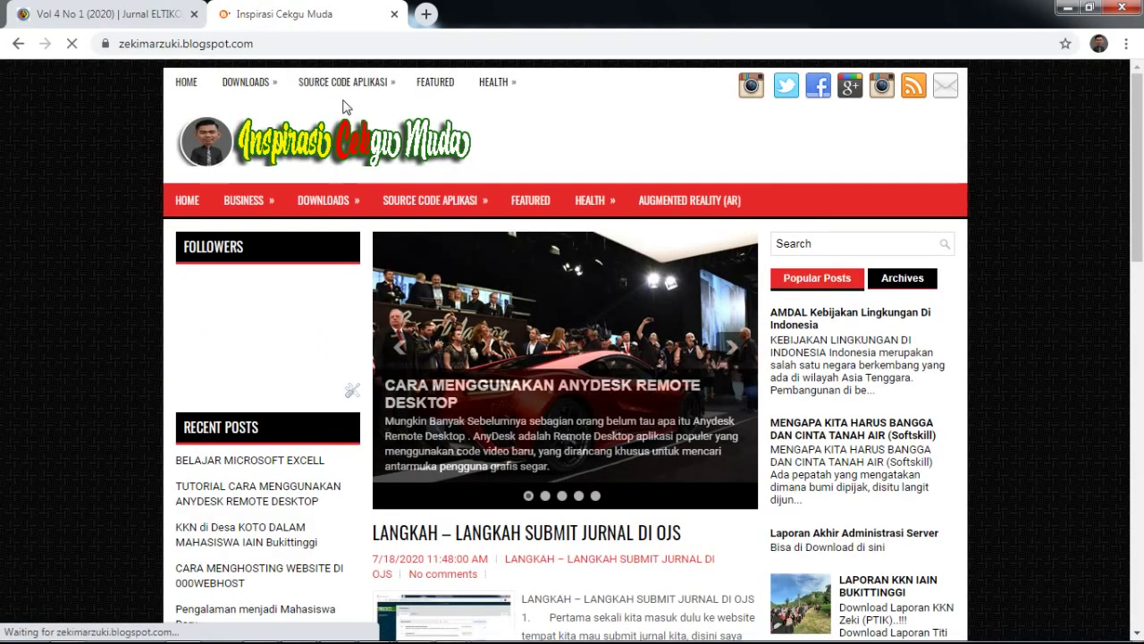
scroll(563, 501, "down", 1)
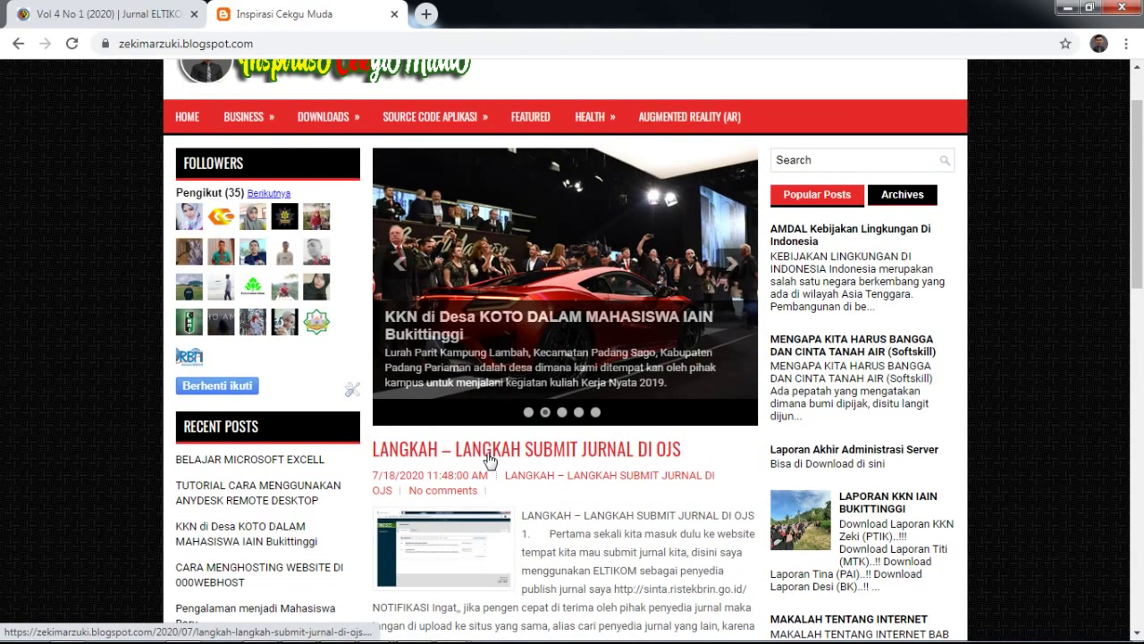
Open the post 'LANGKAH – LANGKAH SUBMIT JURNAL DI OJS' and scroll through its submission guide.
left_click(490, 462)
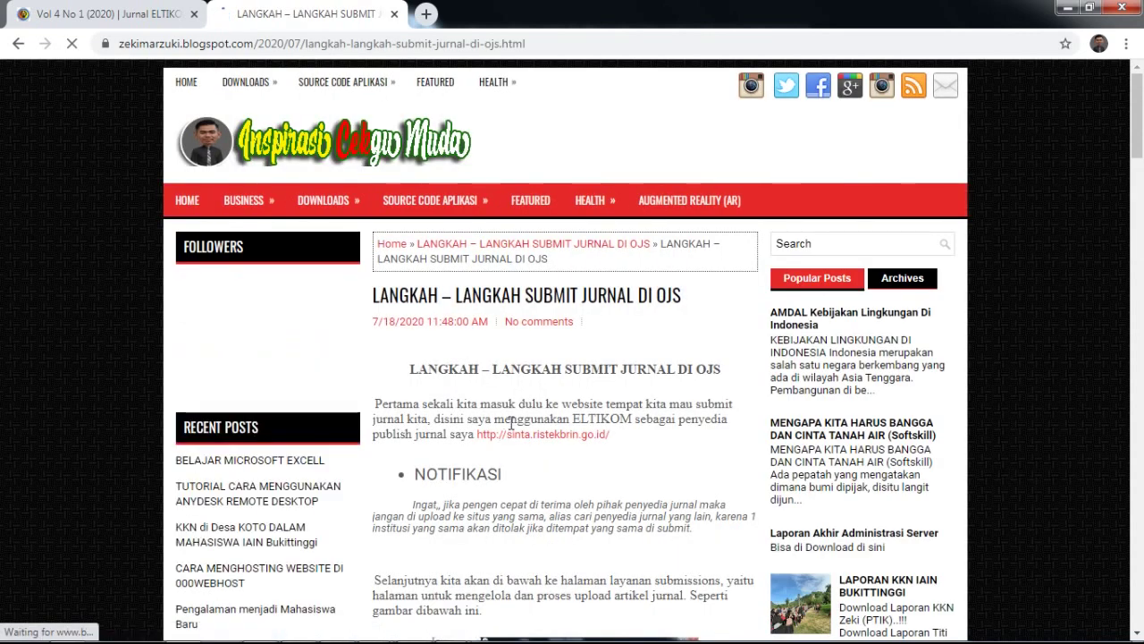
scroll(527, 376, "down", 2)
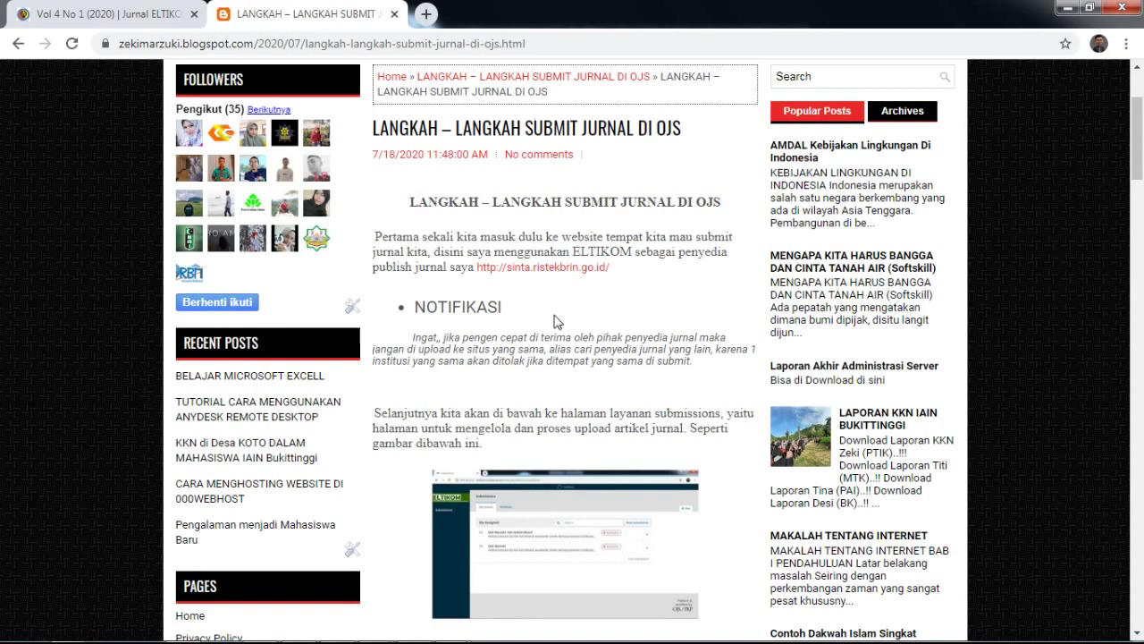
scroll(555, 321, "down", 3)
scroll(557, 323, "down", 3)
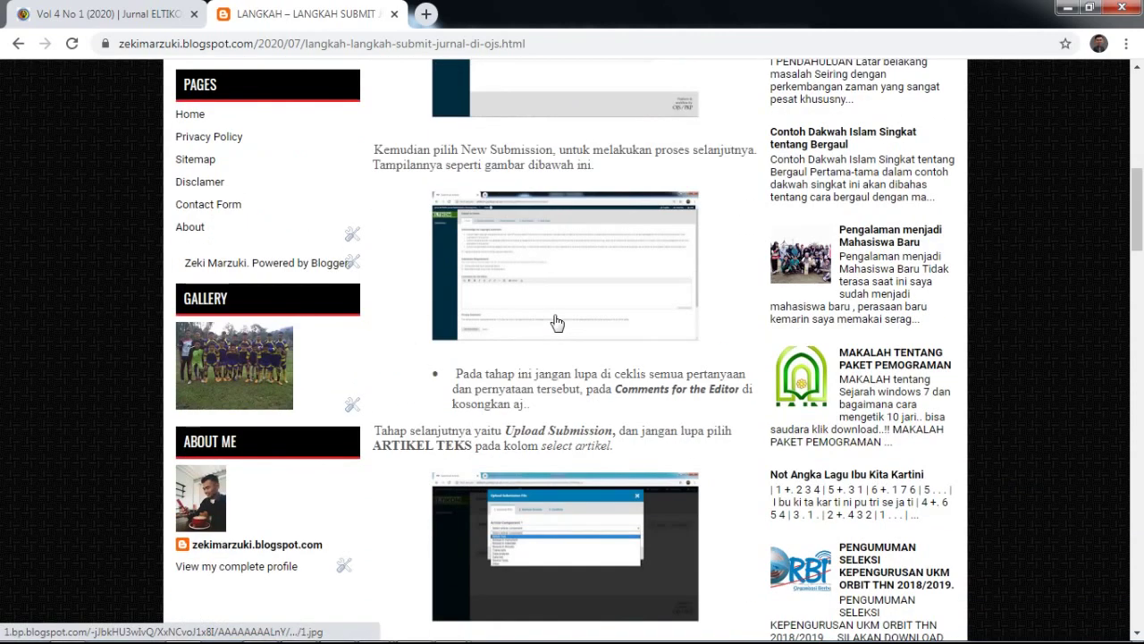
scroll(557, 324, "down", 1)
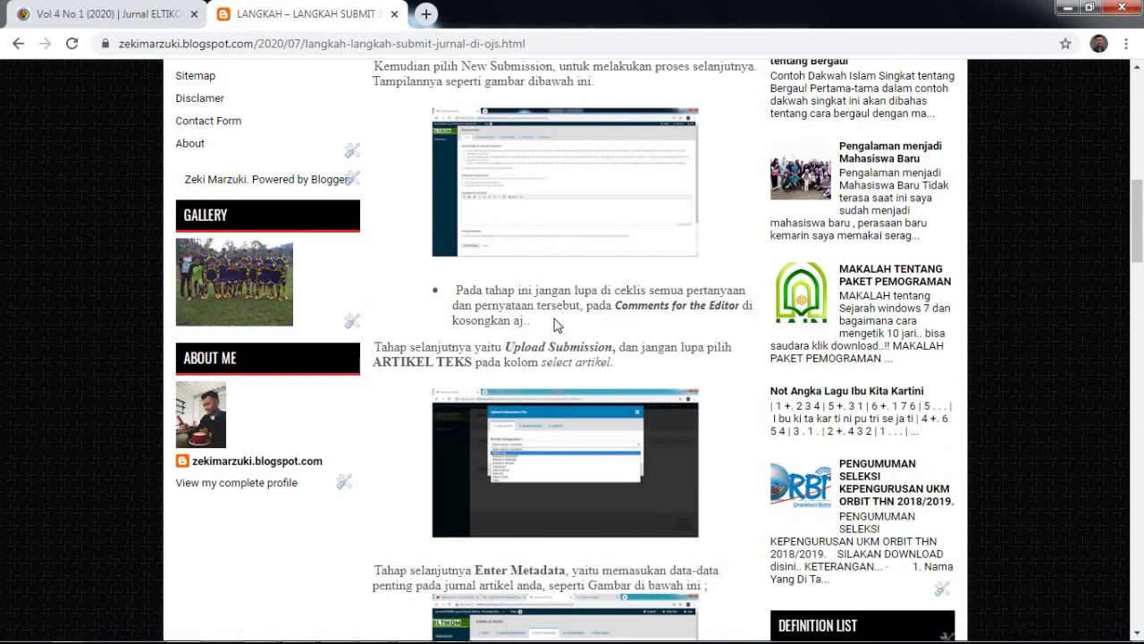
scroll(557, 325, "down", 3)
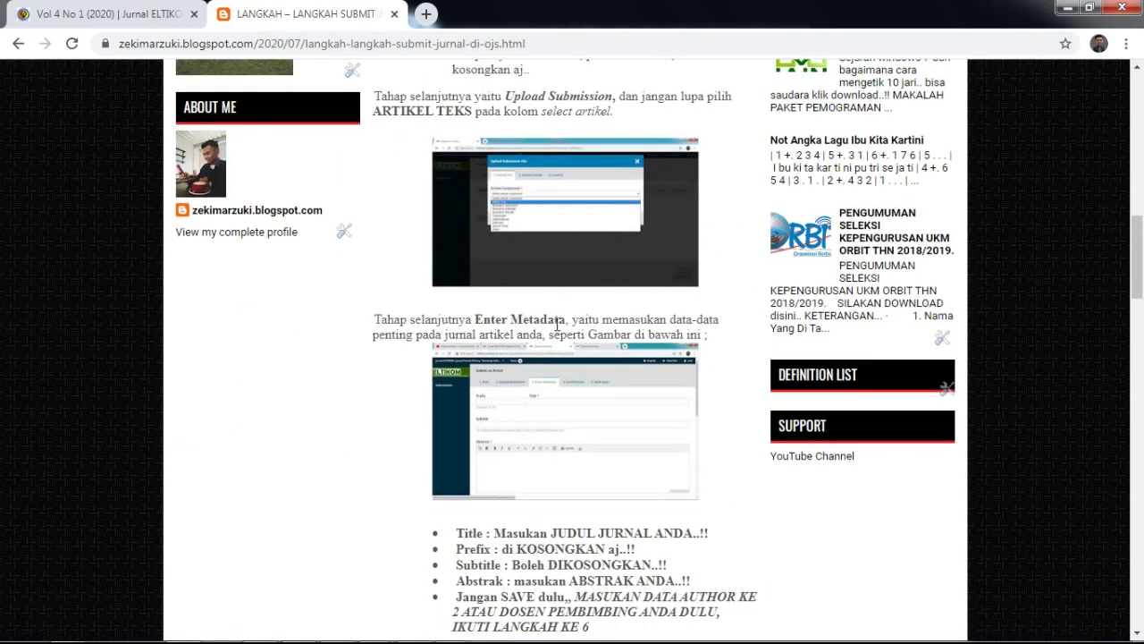
scroll(555, 326, "down", 6)
scroll(522, 414, "up", 11)
scroll(525, 416, "up", 5)
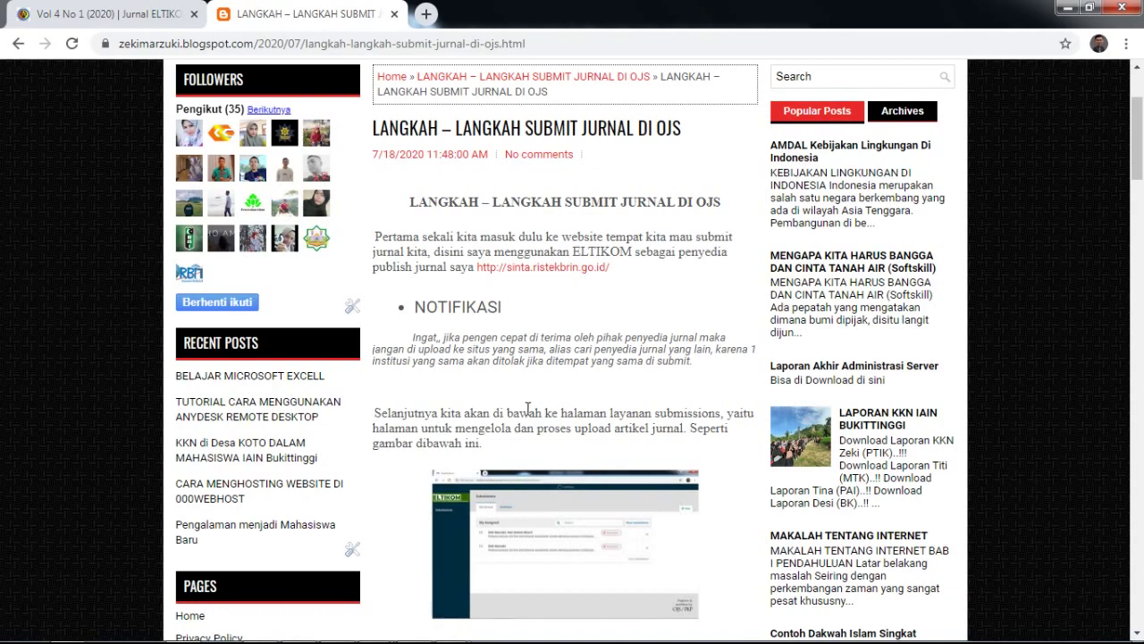
scroll(527, 409, "up", 2)
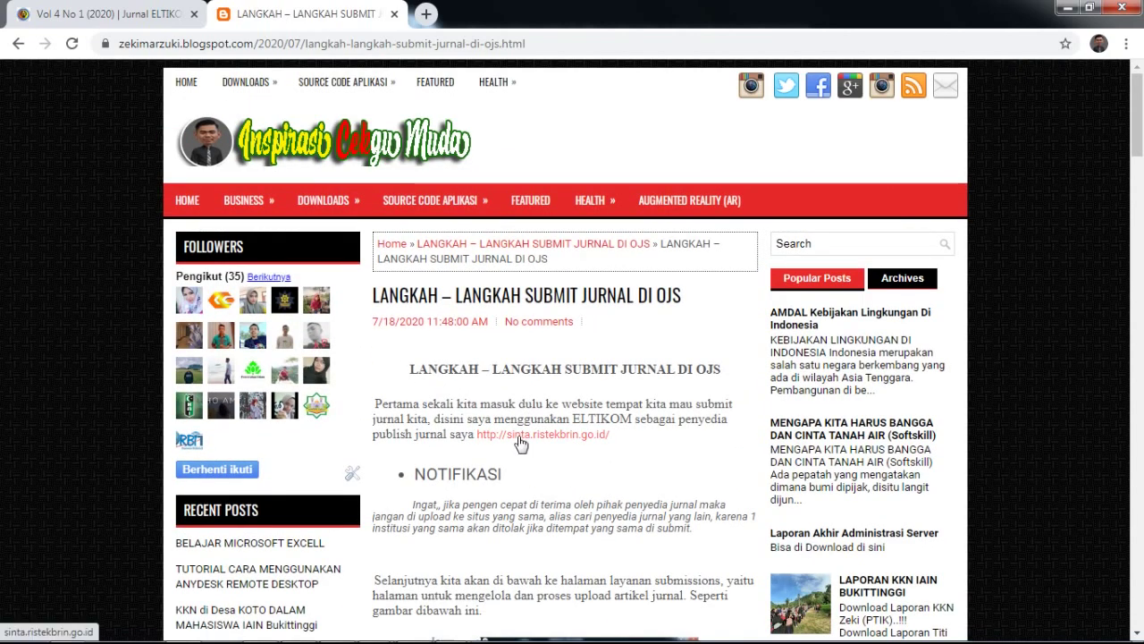
Follow the article's link to the SINTA homepage at sinta.ristekbrin.go.id.
left_click(521, 444)
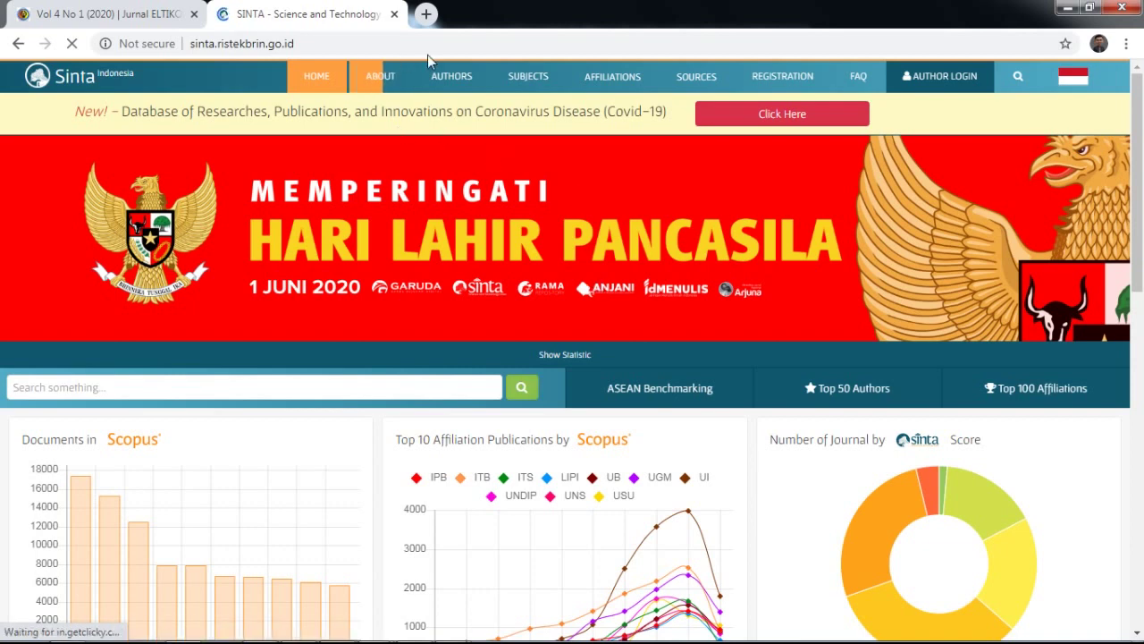
mouse_move(667, 90)
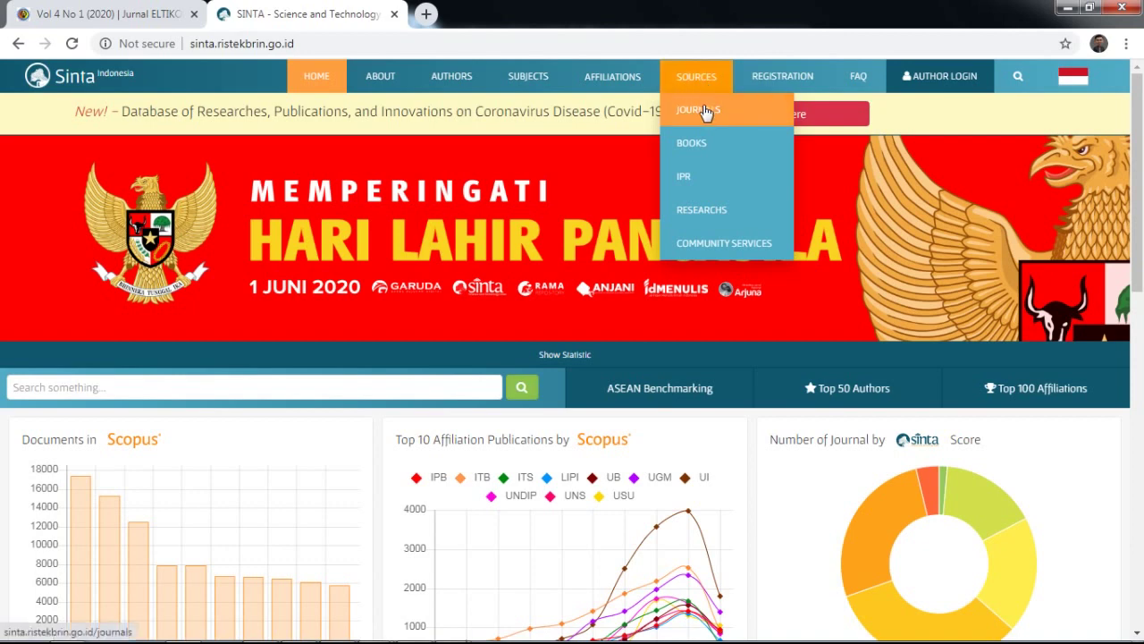
Choose Sources > Journals to list SINTA's 4984 indexed journals.
left_click(707, 130)
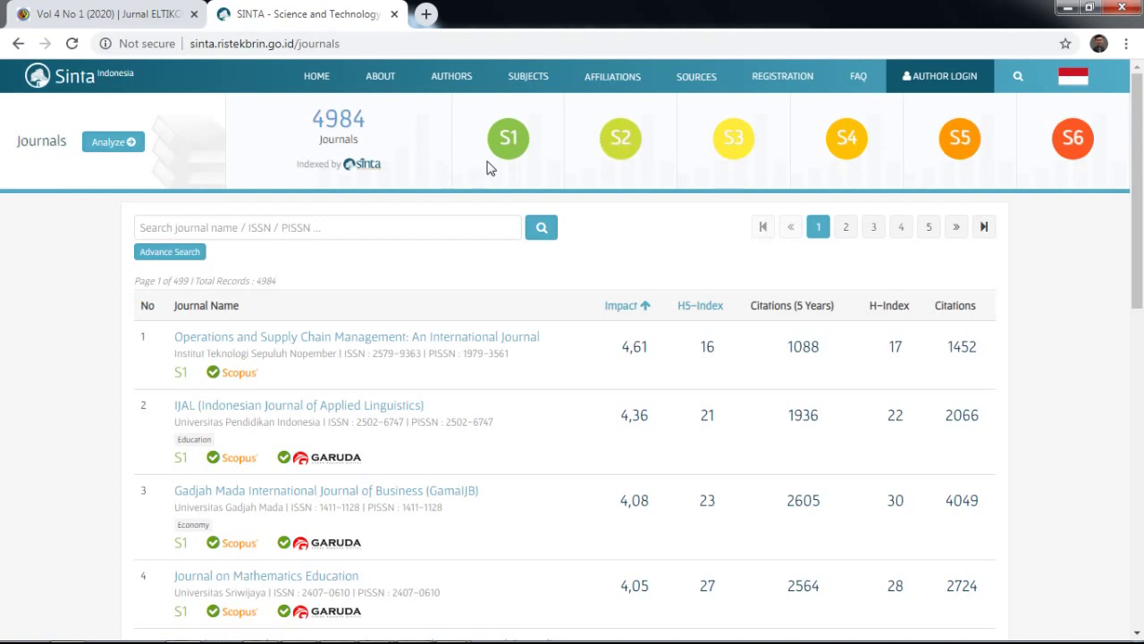
Filter the SINTA journal list to Sinta Score S5.
left_click(952, 156)
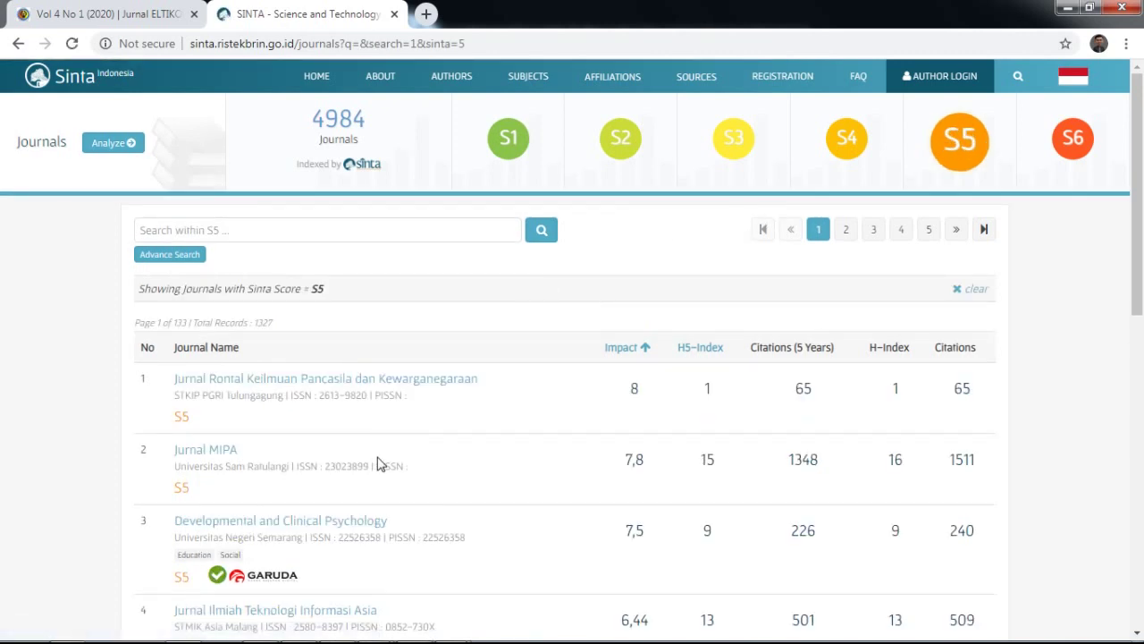
scroll(429, 420, "down", 3)
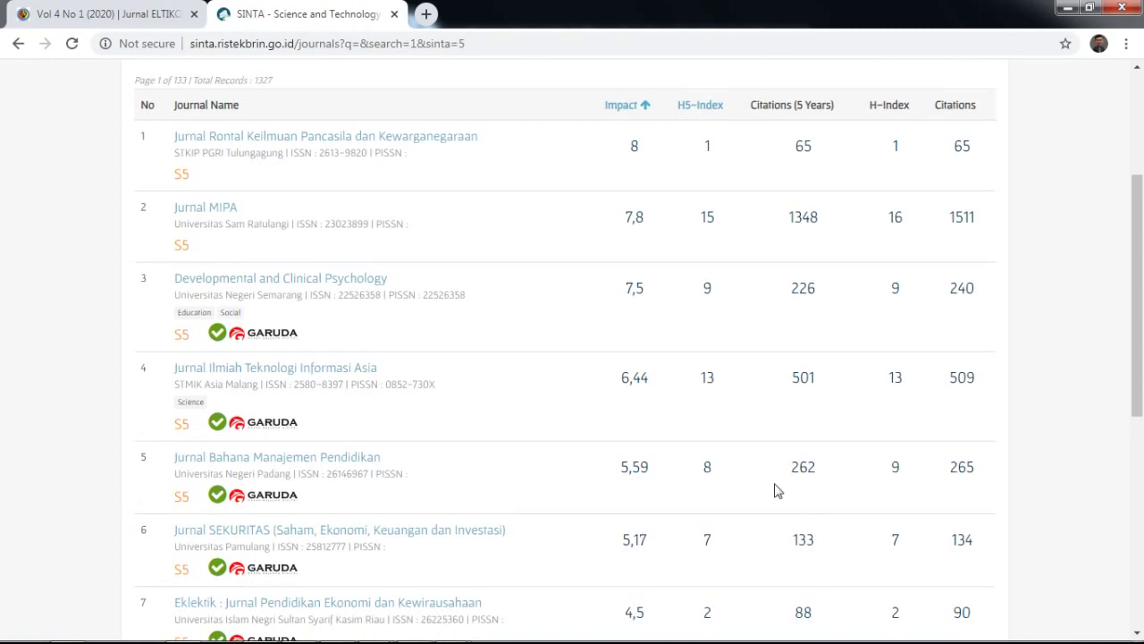
scroll(837, 509, "up", 3)
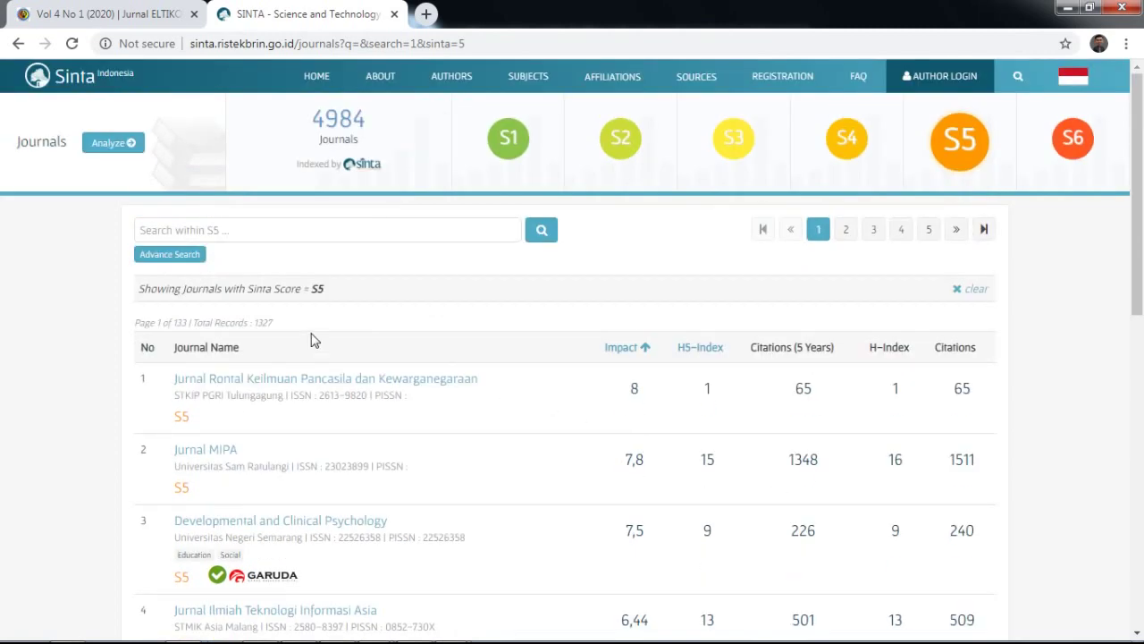
Expand Advance Search and open the Subject dropdown to view the subject areas.
left_click(241, 233)
left_click(283, 232)
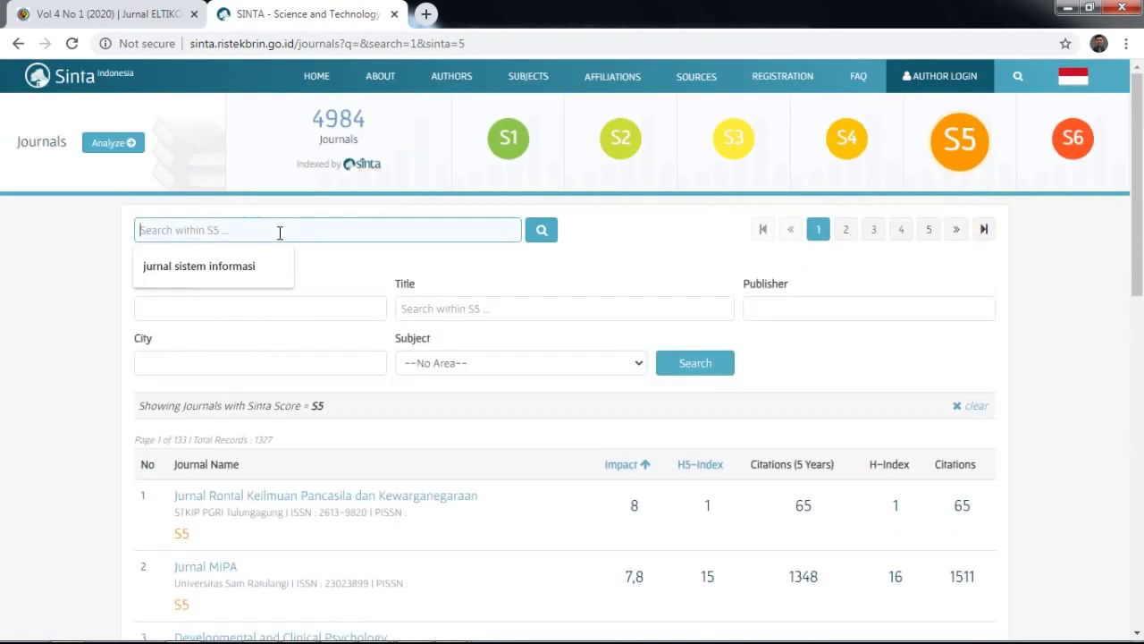
left_click(402, 270)
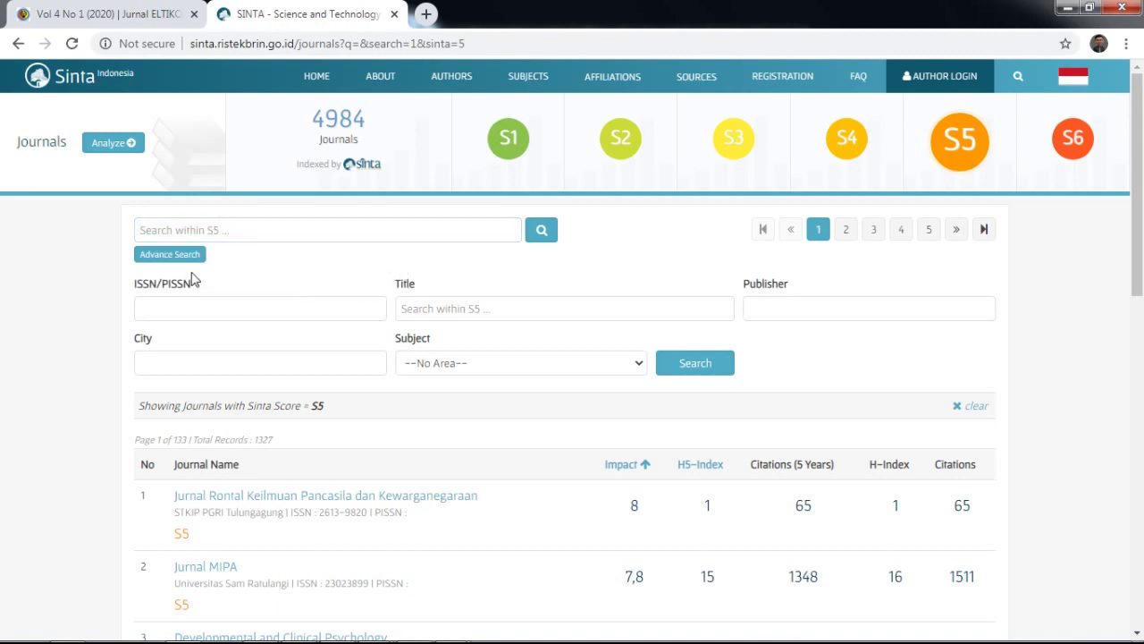
left_click(453, 368)
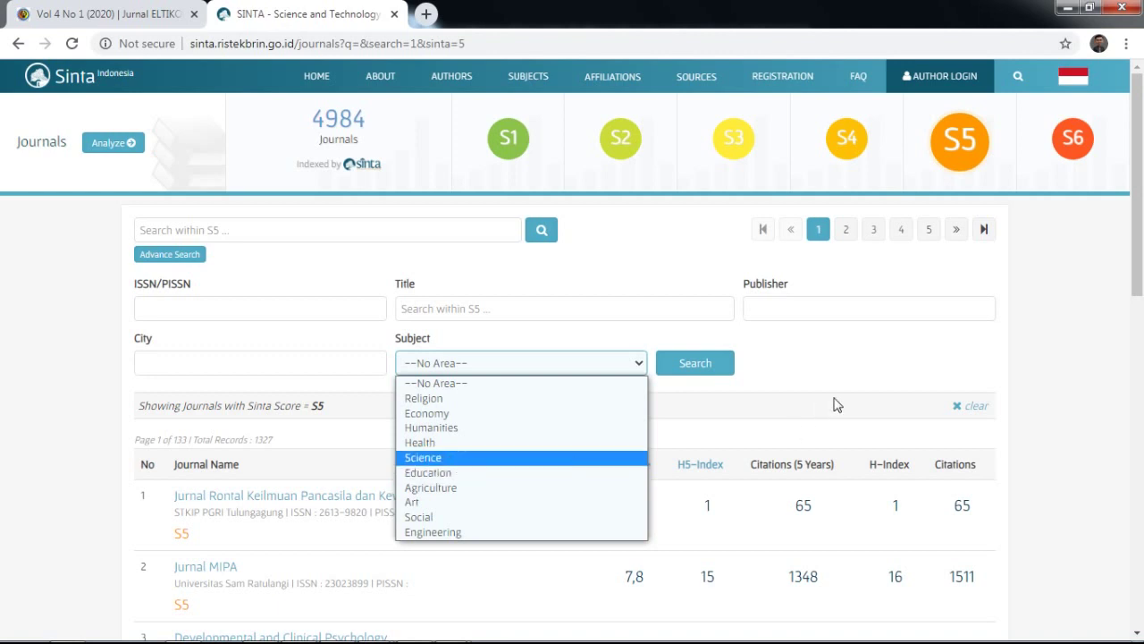
left_click(876, 347)
scroll(860, 362, "down", 5)
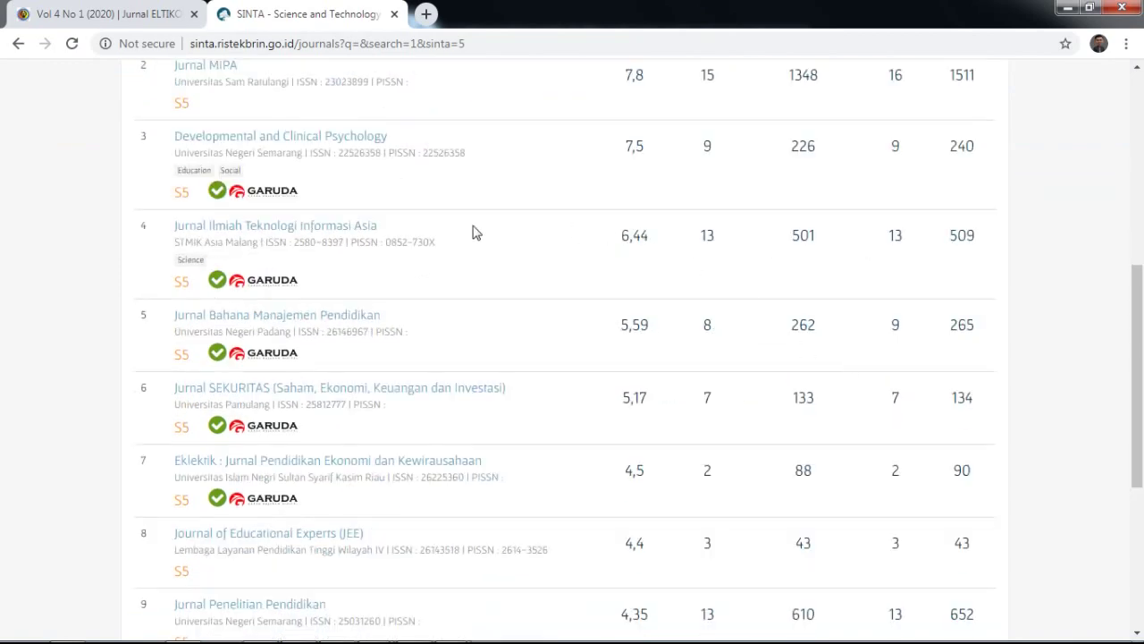
scroll(551, 214, "down", 4)
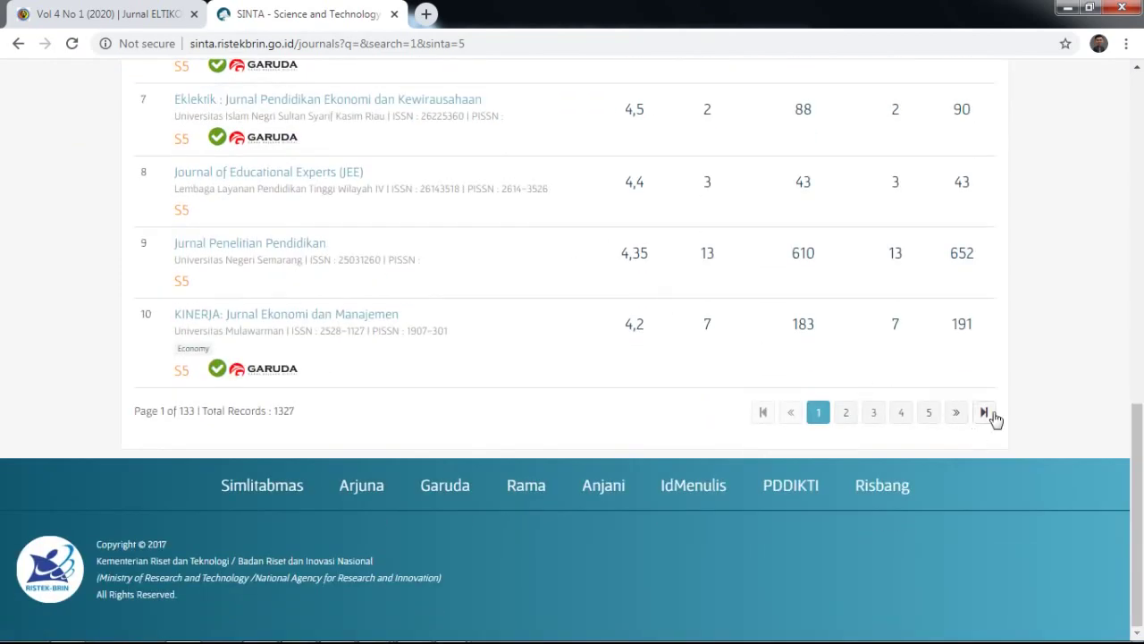
scroll(910, 402, "up", 3)
scroll(909, 399, "up", 1)
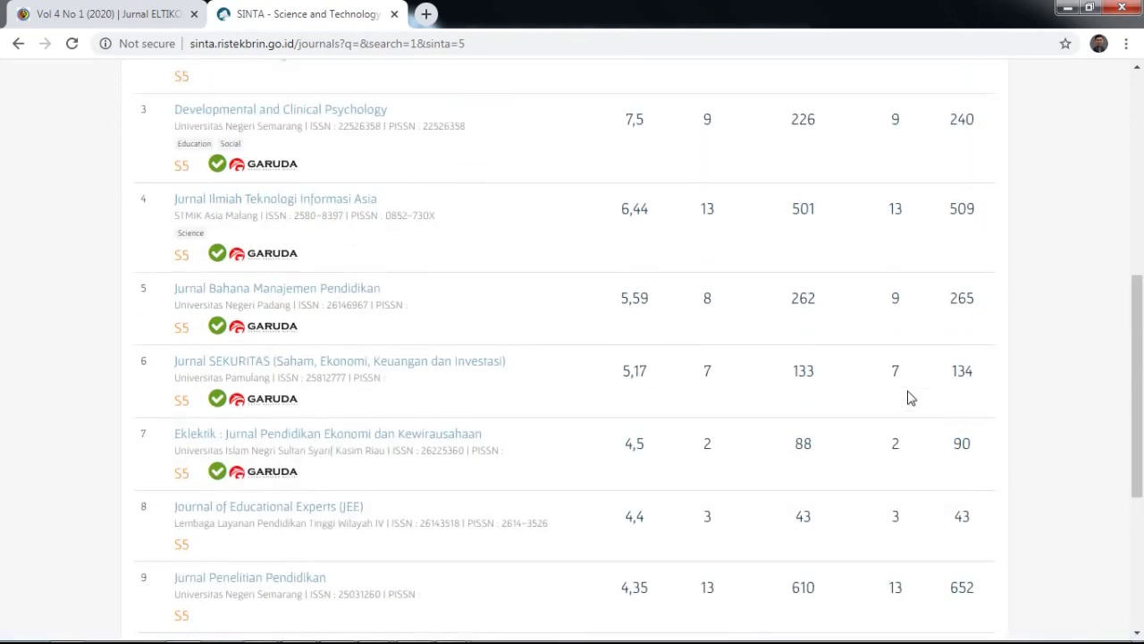
scroll(909, 399, "down", 3)
left_click_drag(595, 202, 981, 200)
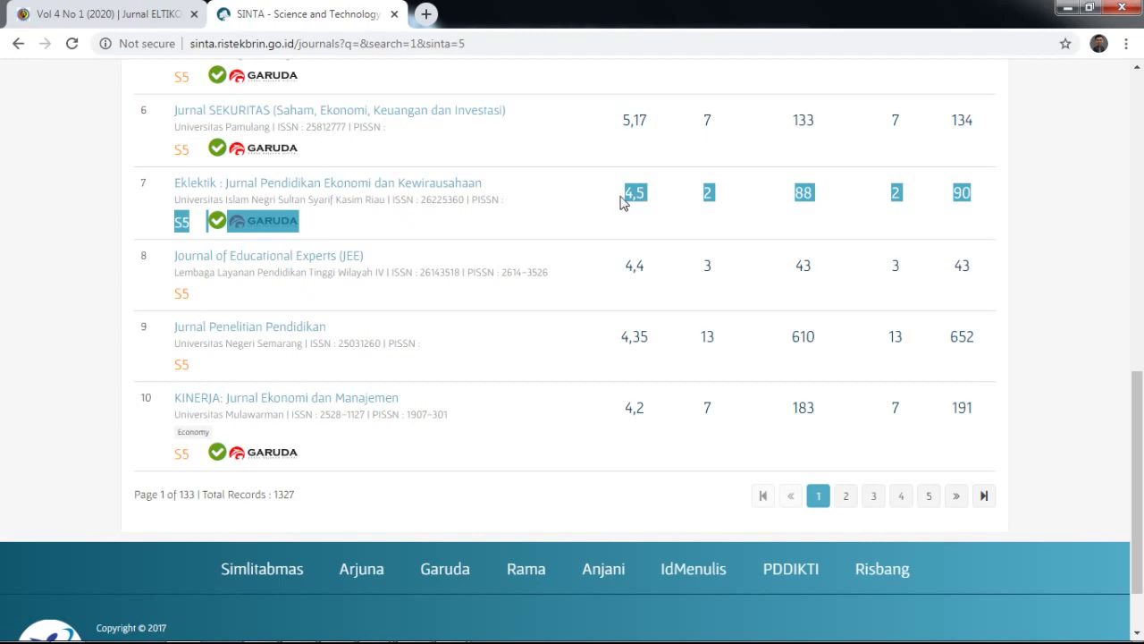
scroll(840, 241, "up", 3)
left_click(796, 322)
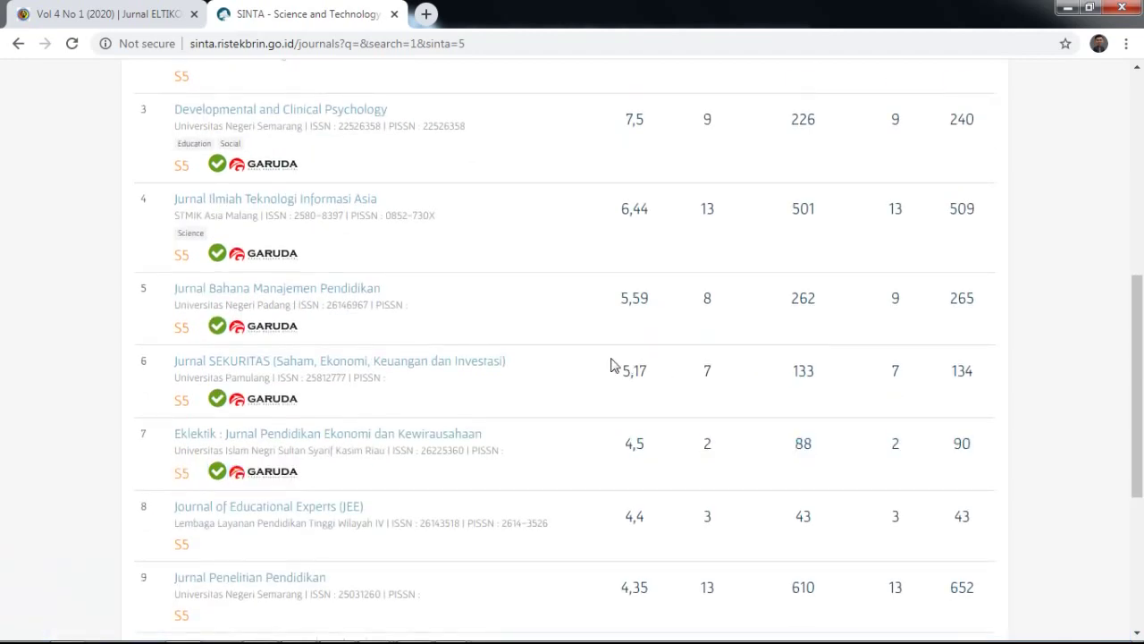
scroll(680, 335, "up", 1)
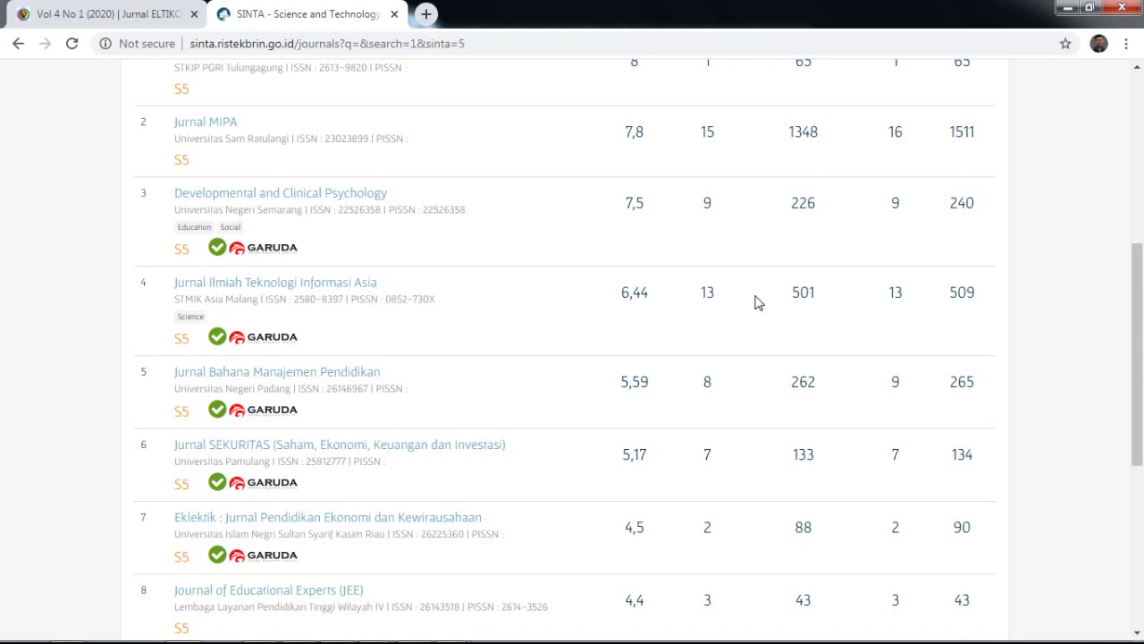
left_click_drag(972, 288, 915, 301)
scroll(956, 300, "up", 4)
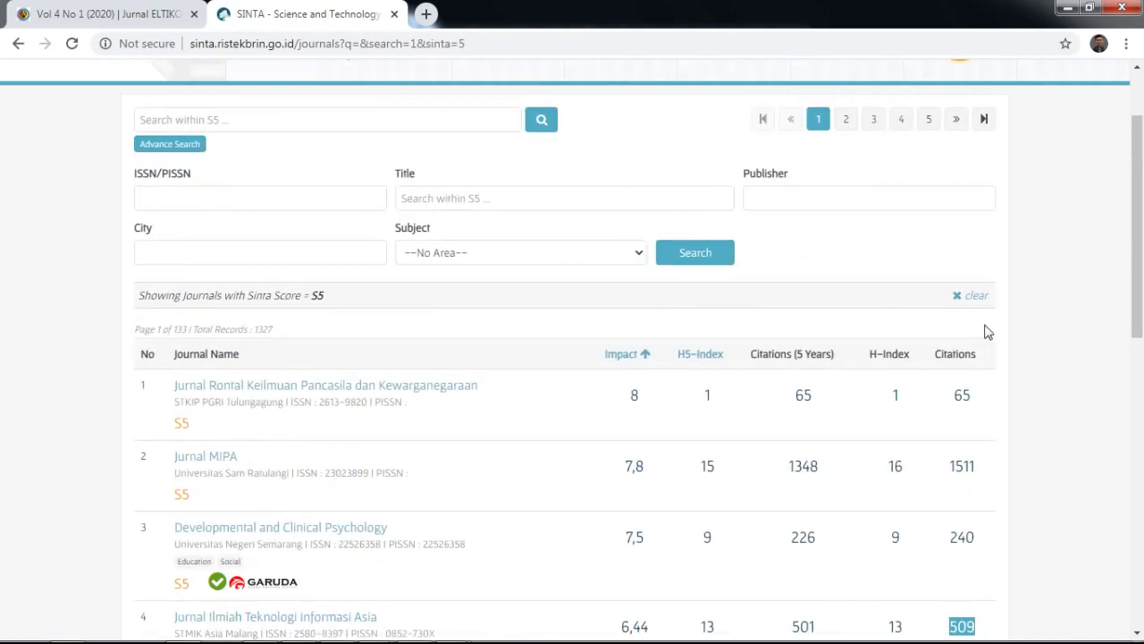
scroll(961, 373, "down", 1)
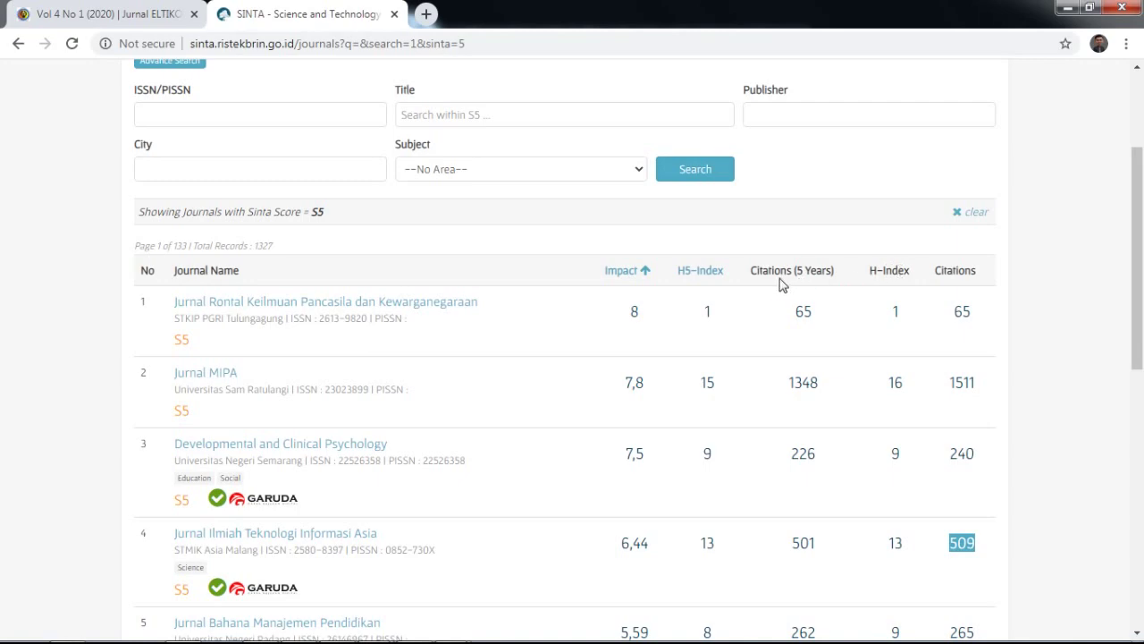
scroll(813, 268, "down", 4)
left_click_drag(813, 228, 983, 222)
scroll(945, 370, "down", 4)
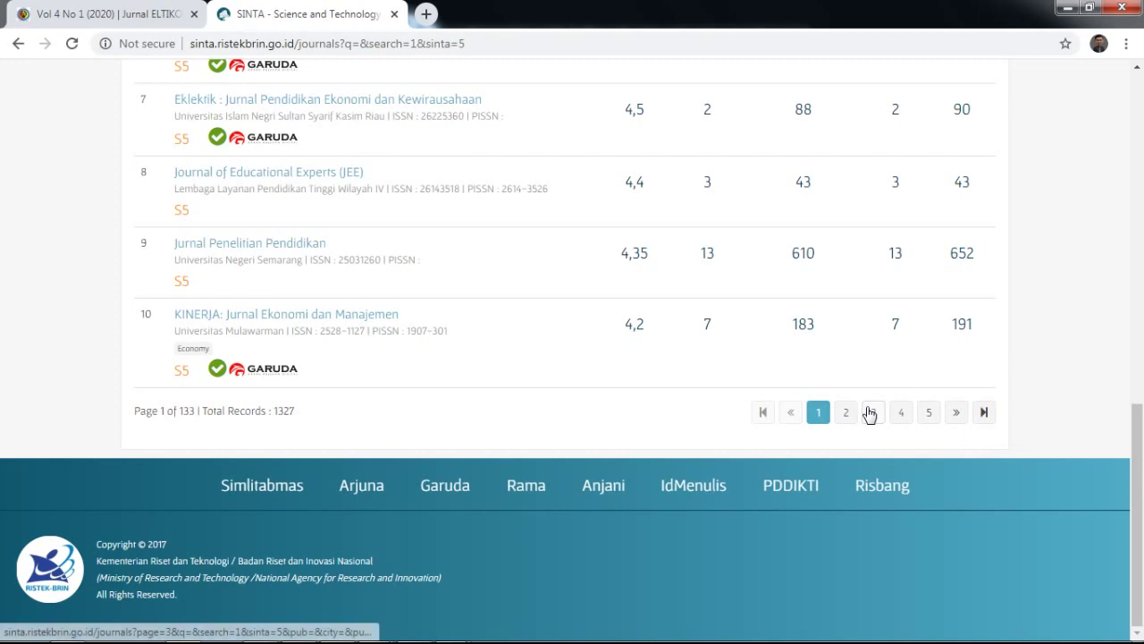
Jump to the last page, 133, of the S5 list, then back to page 130.
left_click(984, 414)
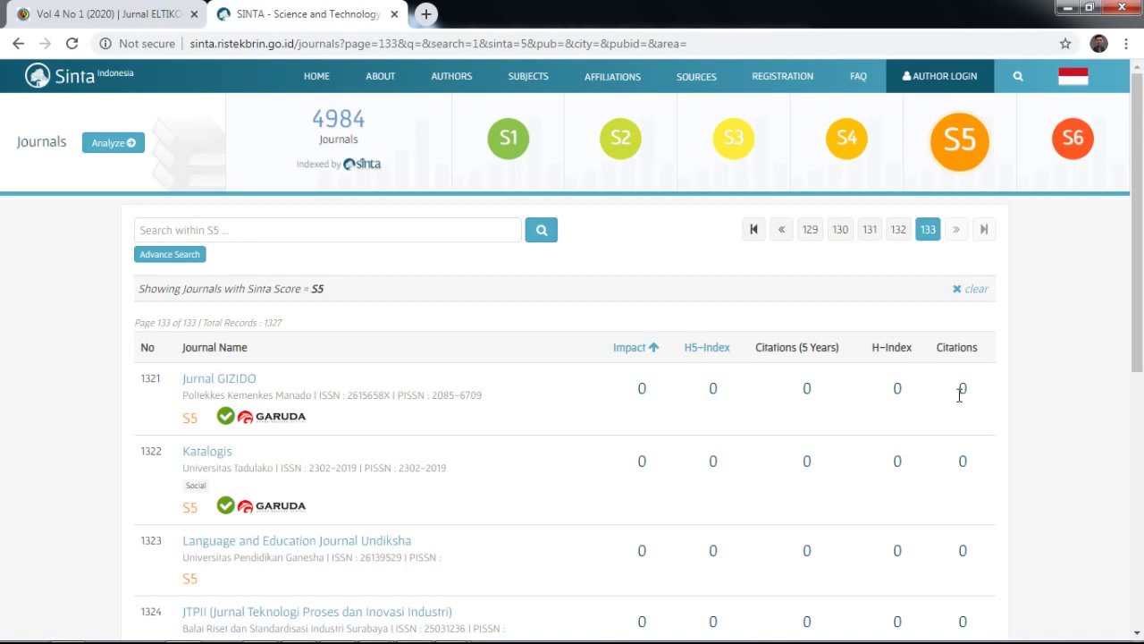
scroll(960, 396, "down", 3)
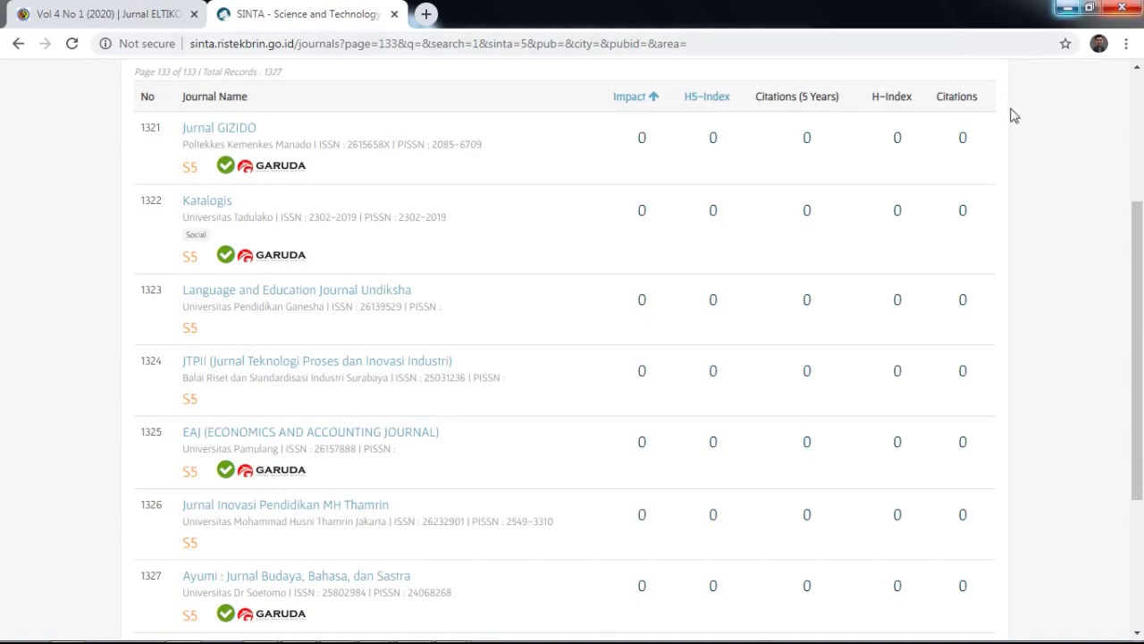
scroll(766, 340, "down", 3)
left_click(829, 417)
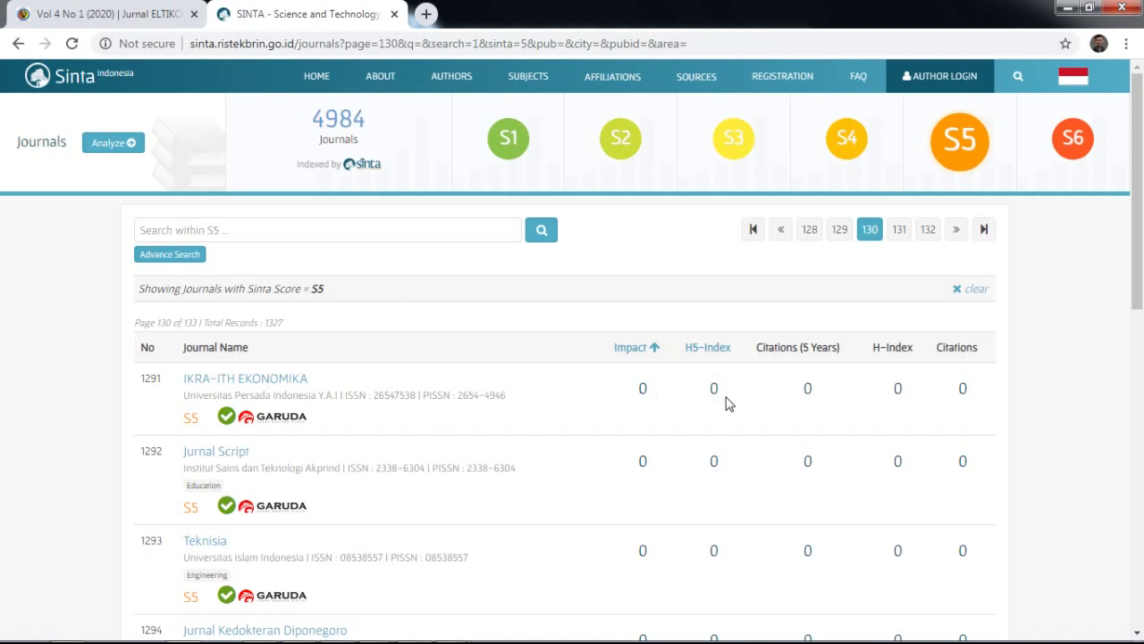
scroll(720, 402, "down", 5)
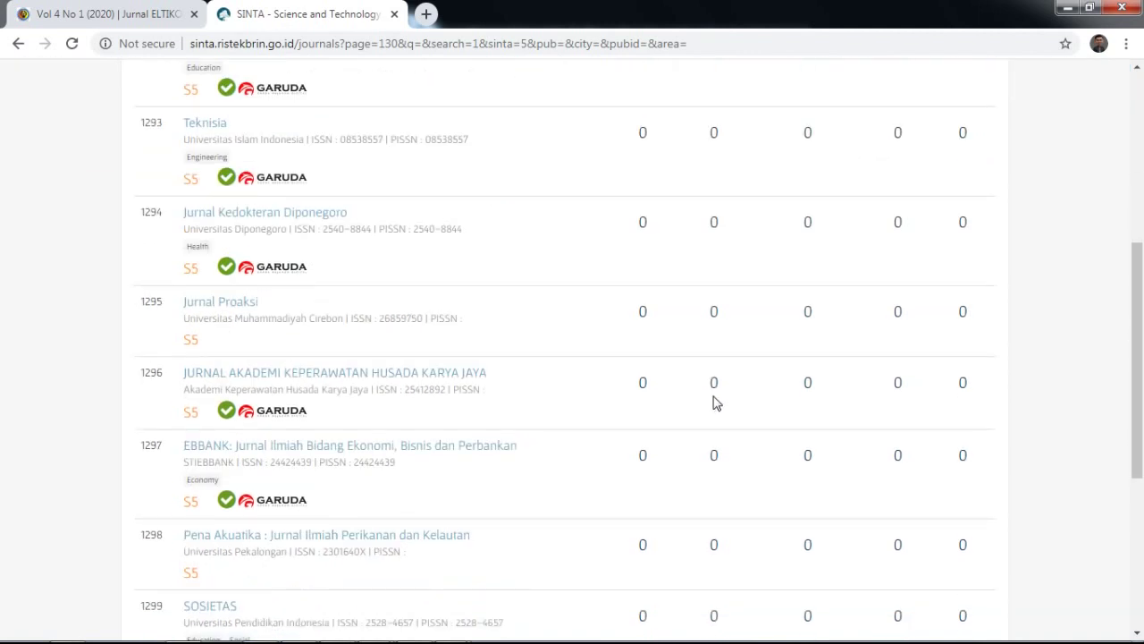
scroll(716, 402, "down", 1)
scroll(716, 401, "down", 1)
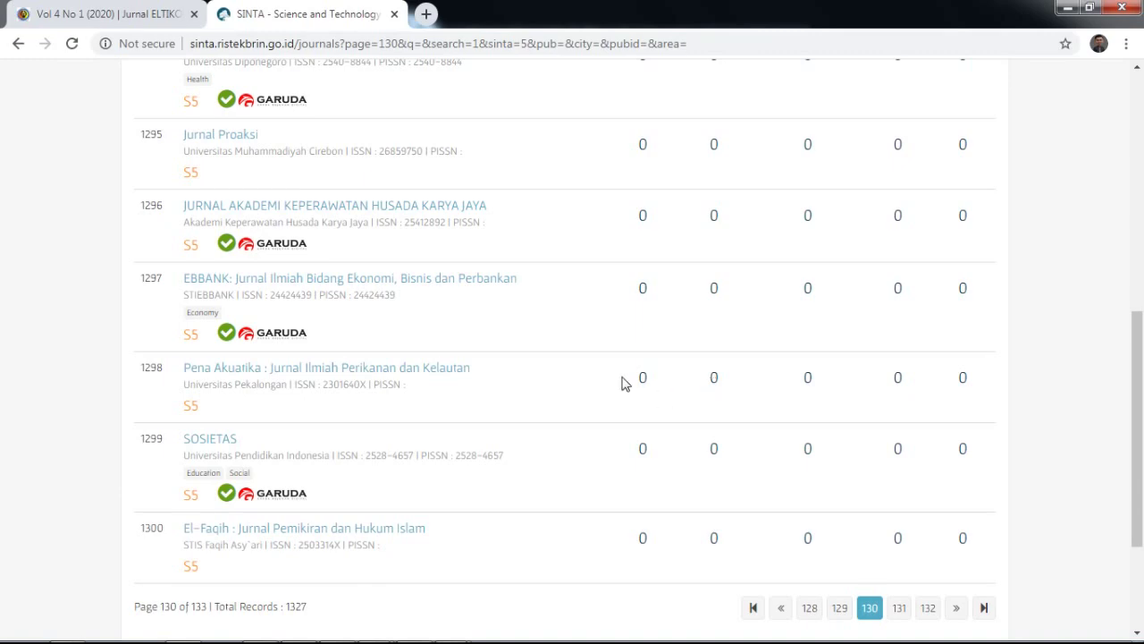
Page back to pages 128 and 127 of the S5 journal list.
left_click(810, 608)
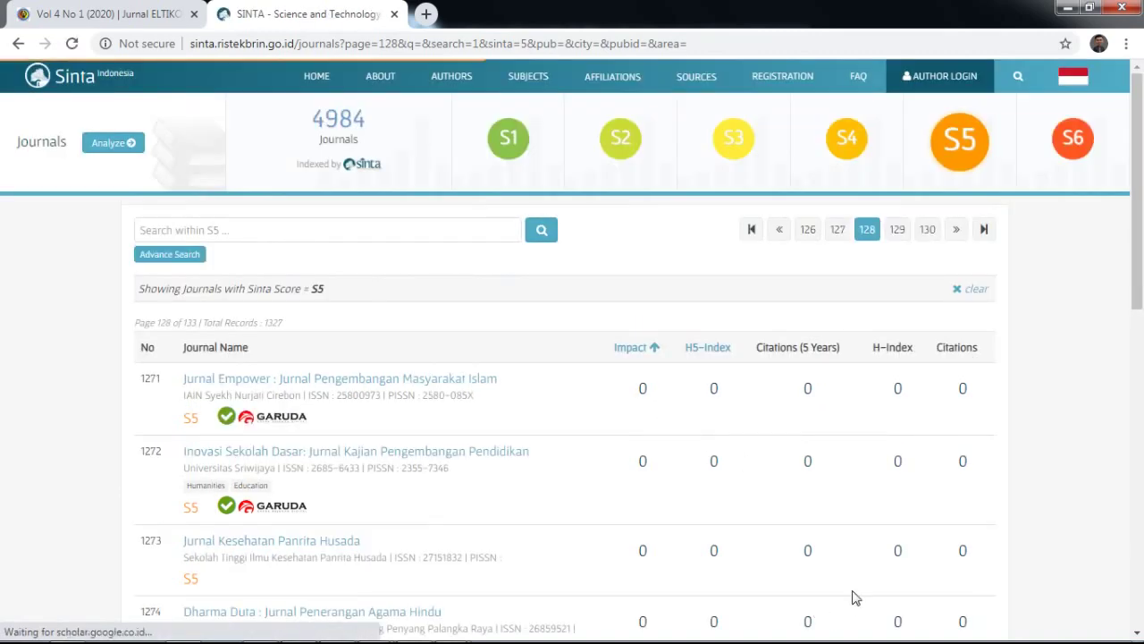
scroll(854, 595, "down", 3)
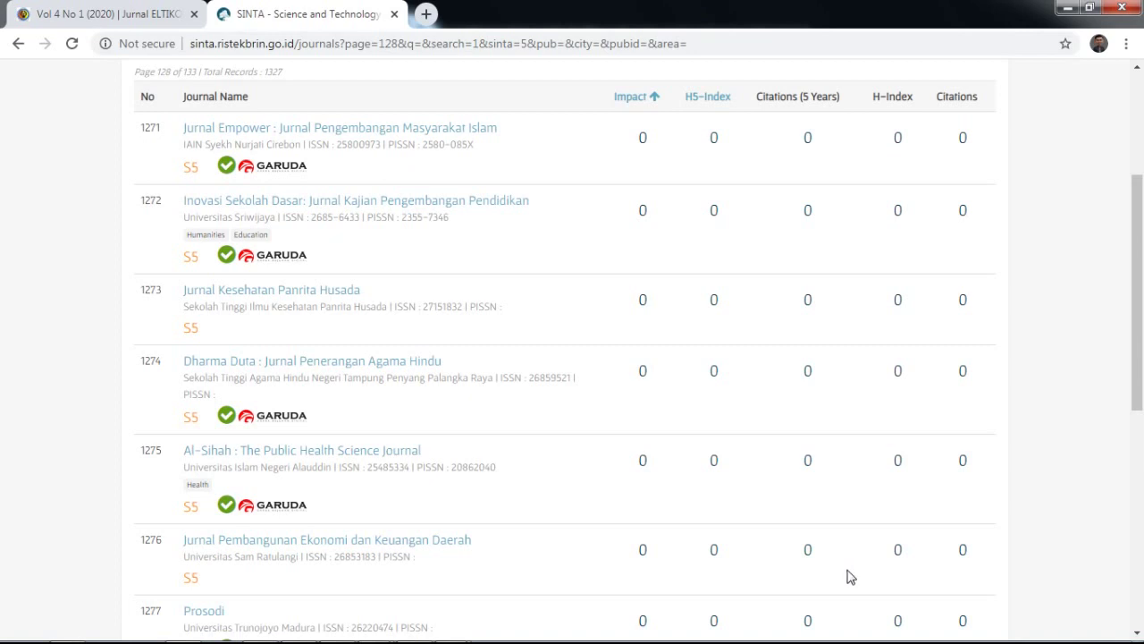
scroll(850, 577, "down", 5)
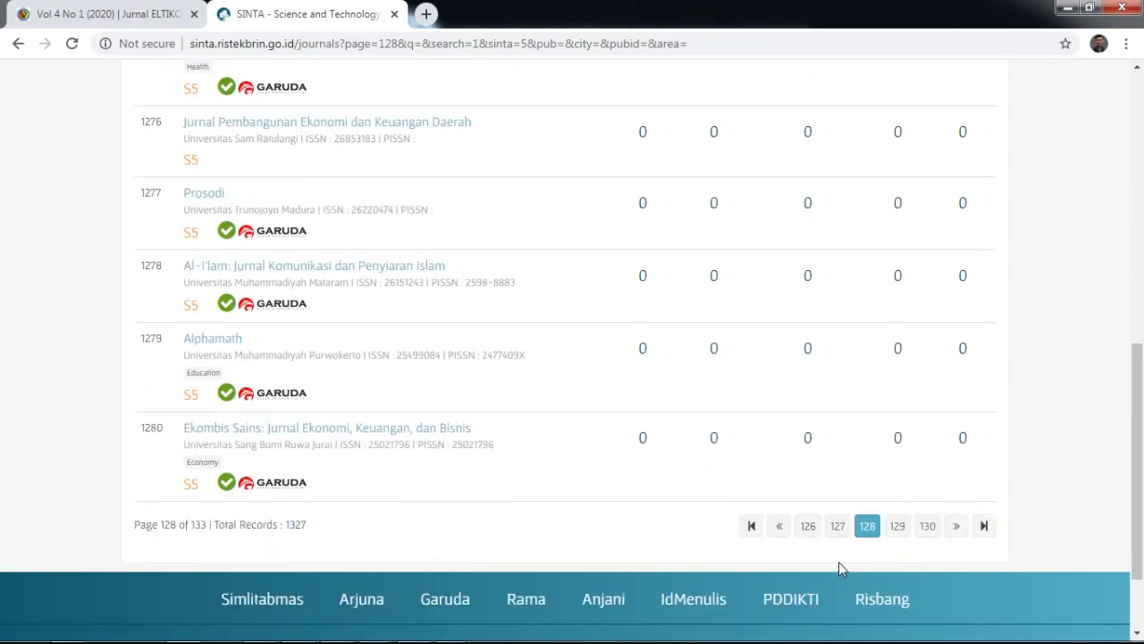
left_click(837, 527)
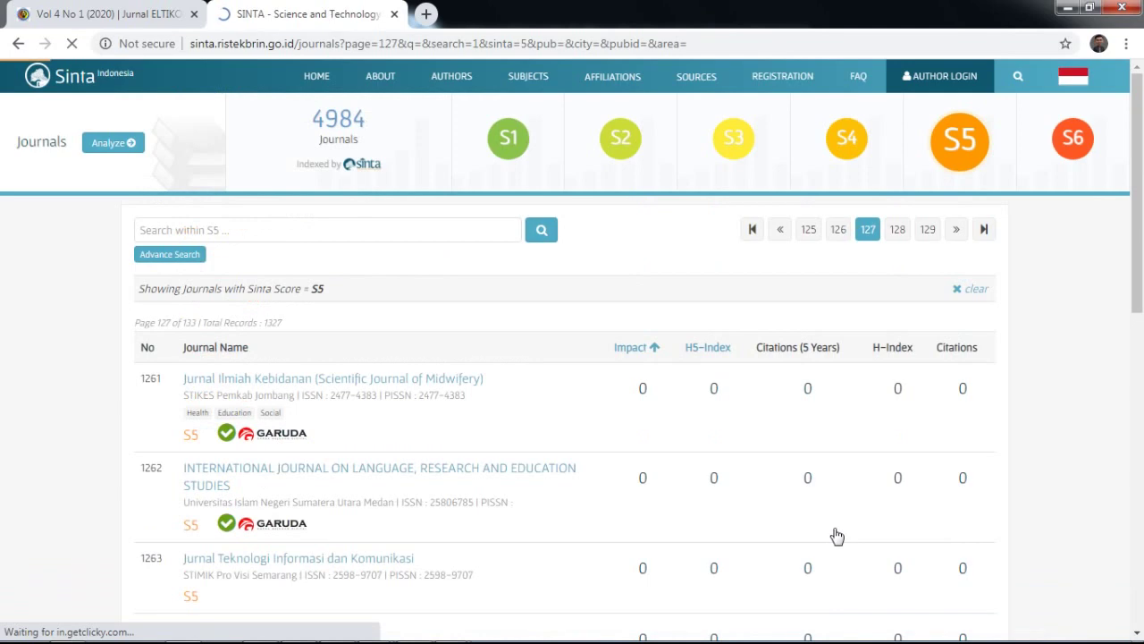
scroll(831, 540, "down", 1)
scroll(829, 543, "down", 2)
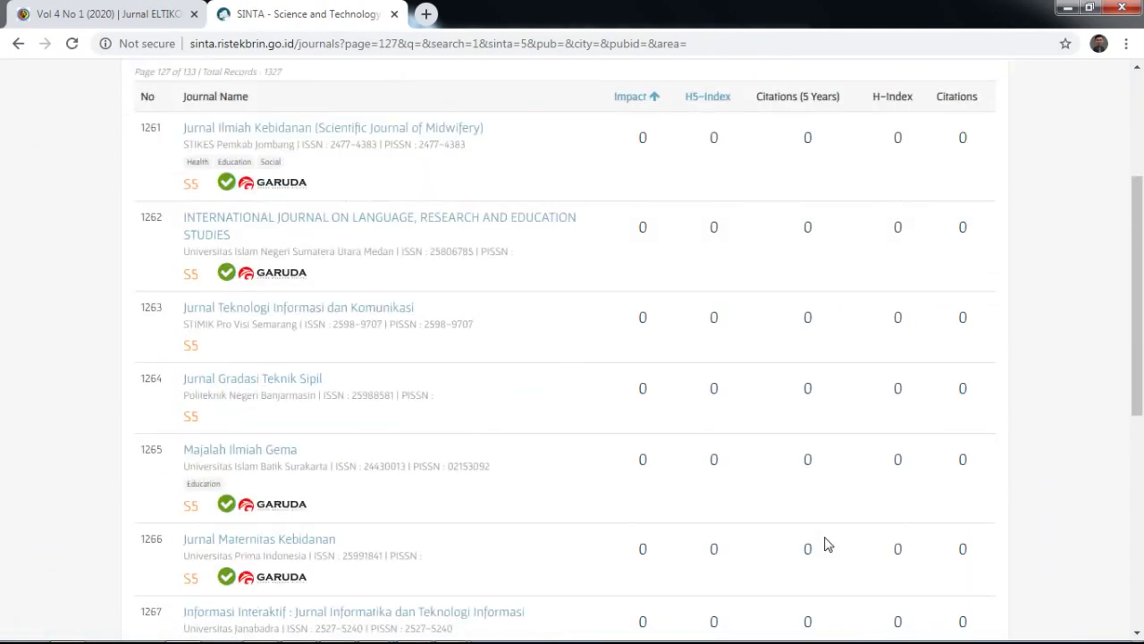
scroll(826, 544, "down", 2)
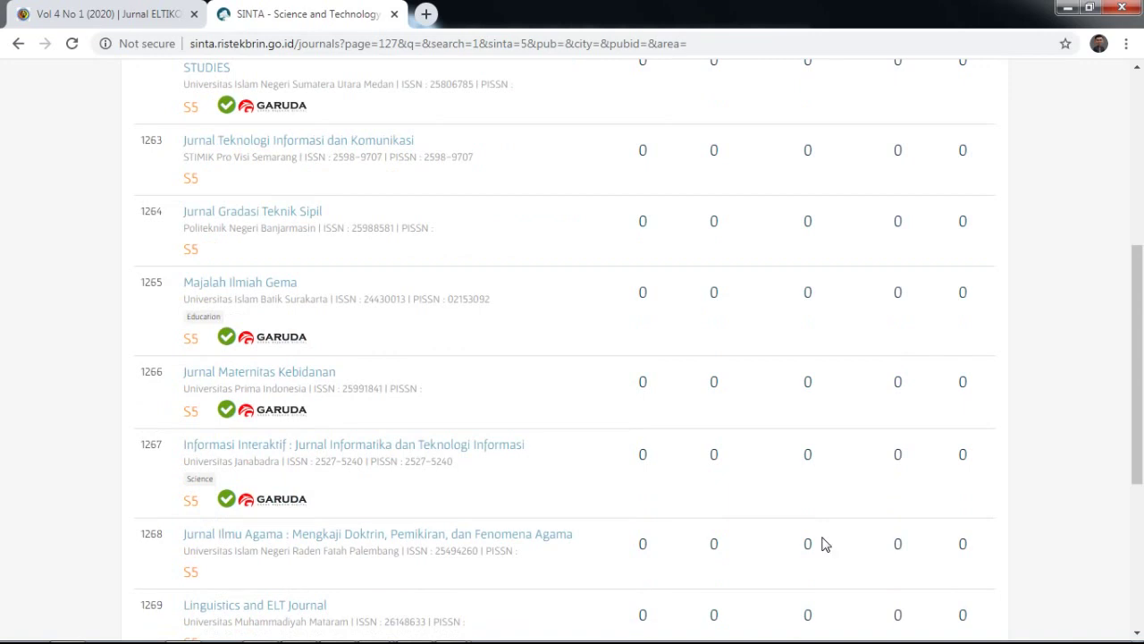
Open the Jurnal Teknologi Informasi dan Komunikasi profile in a new tab and switch to it.
right_click(329, 155)
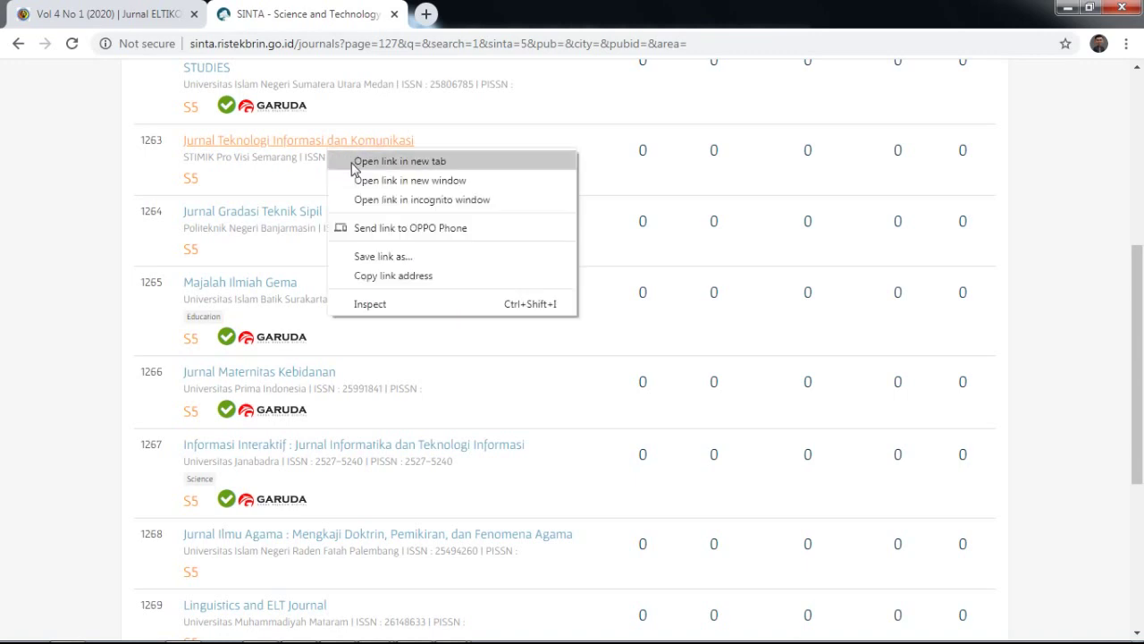
left_click(374, 163)
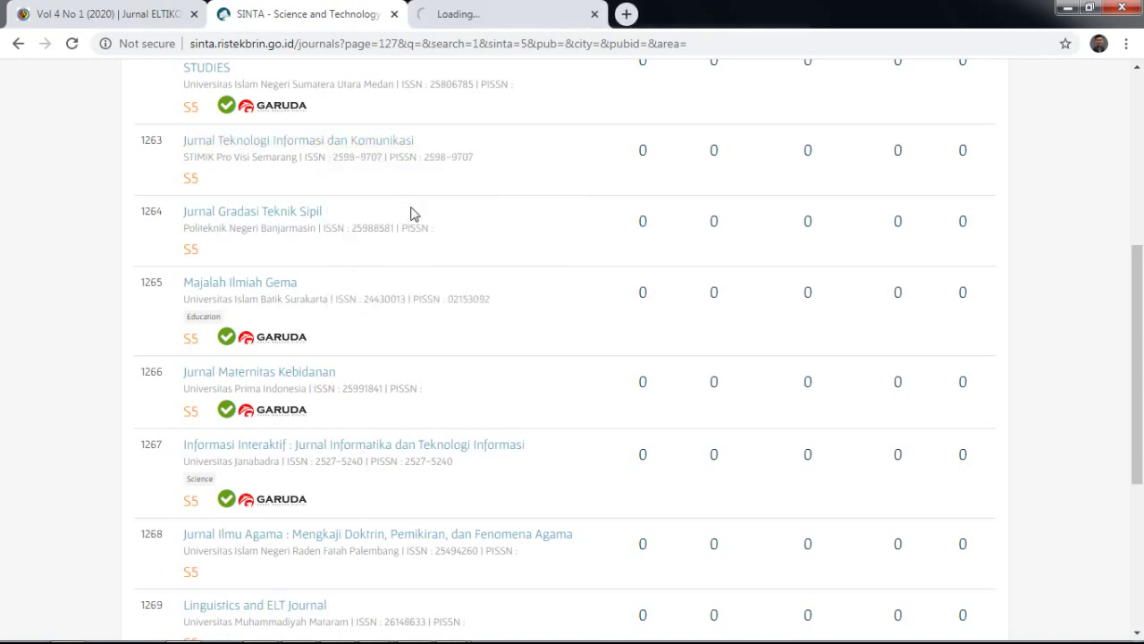
right_click(327, 143)
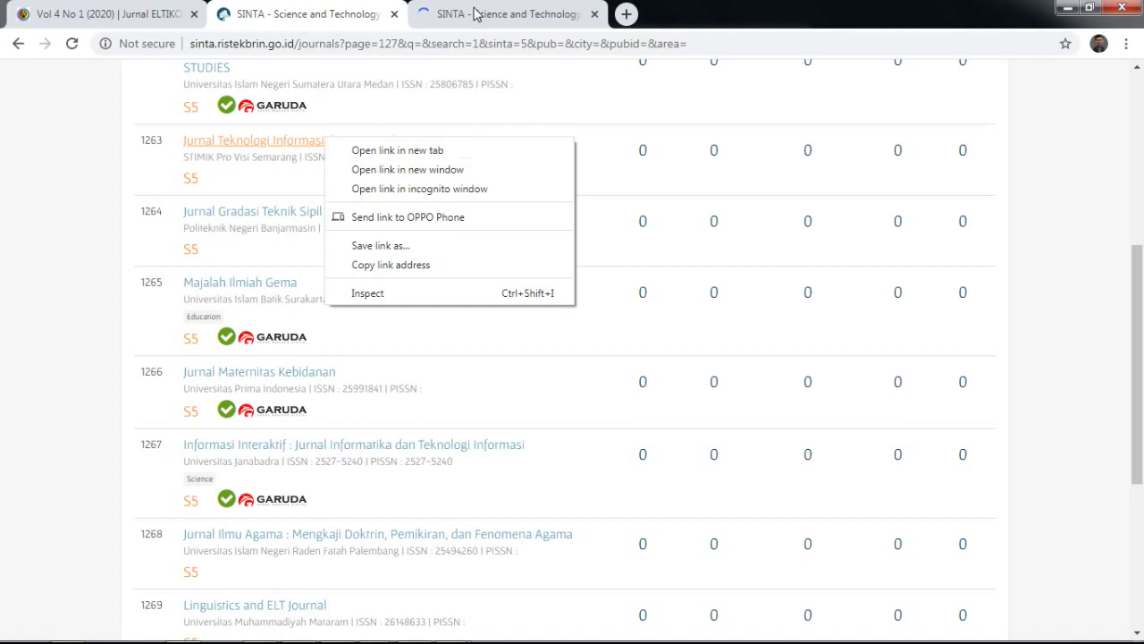
left_click(478, 14)
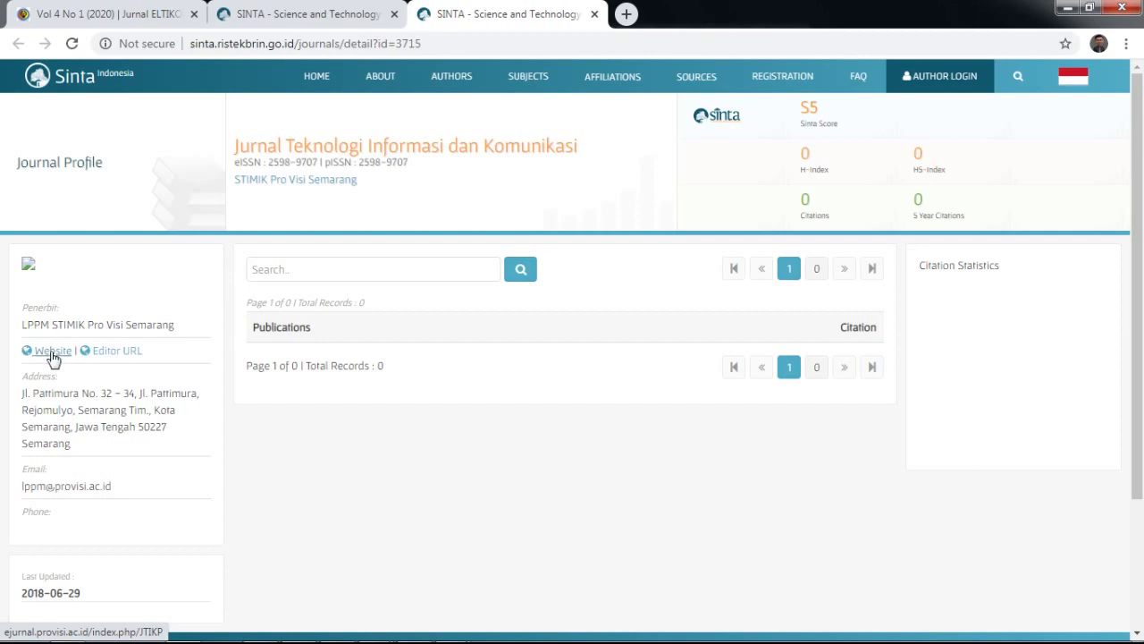
Visit the journal's OJS website and browse its home page with current issue Vol 11 No 1.
left_click(53, 352)
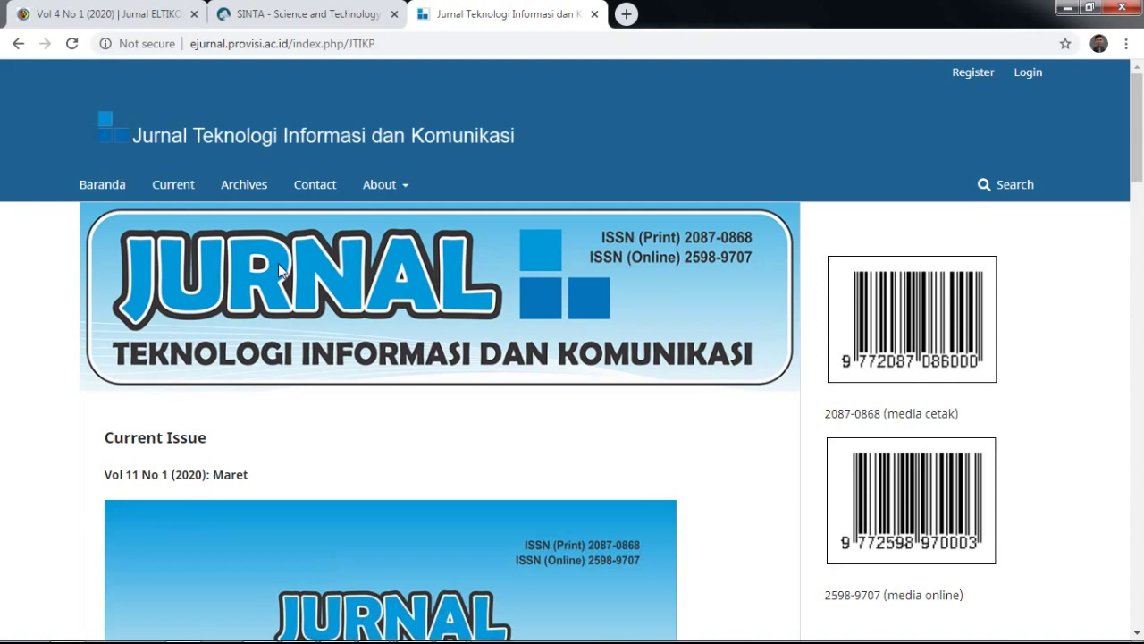
scroll(280, 271, "down", 6)
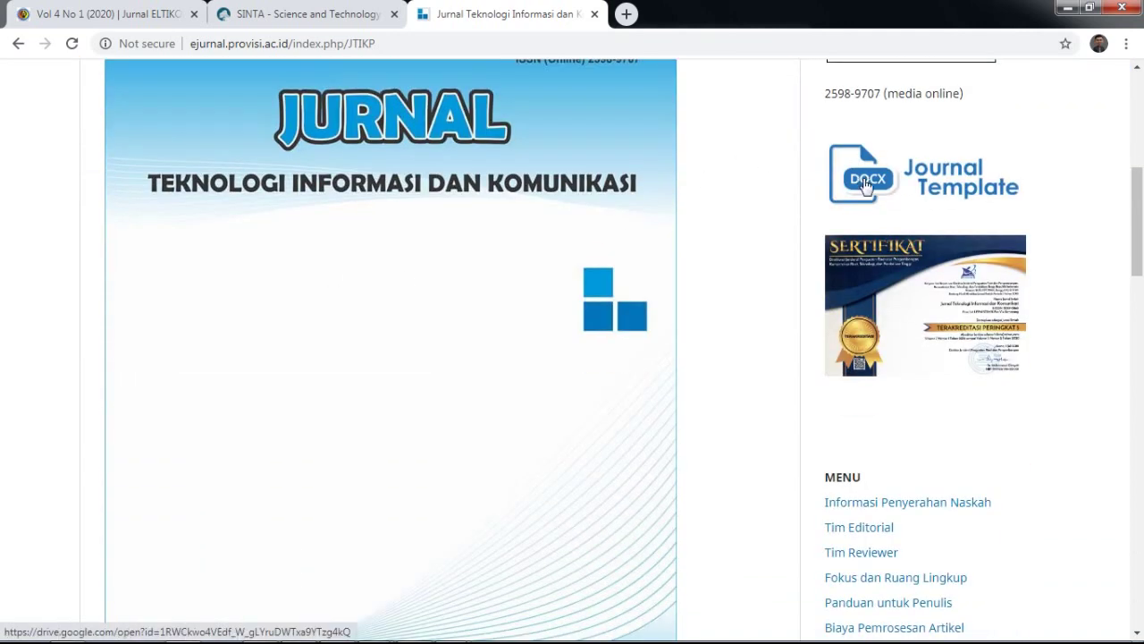
scroll(879, 270, "down", 2)
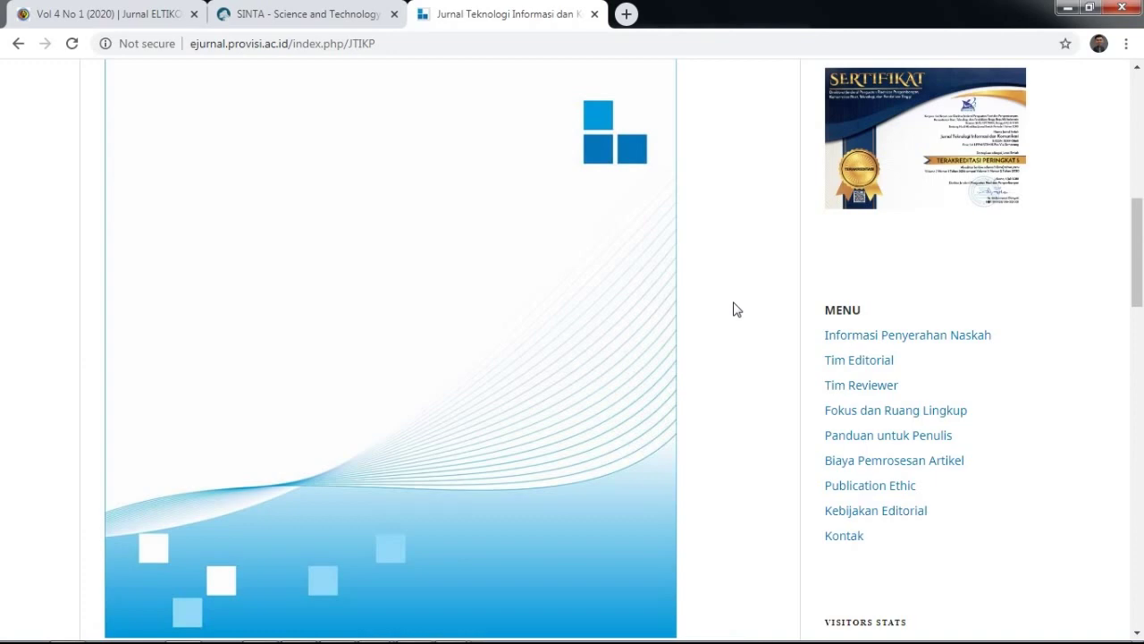
scroll(731, 308, "up", 5)
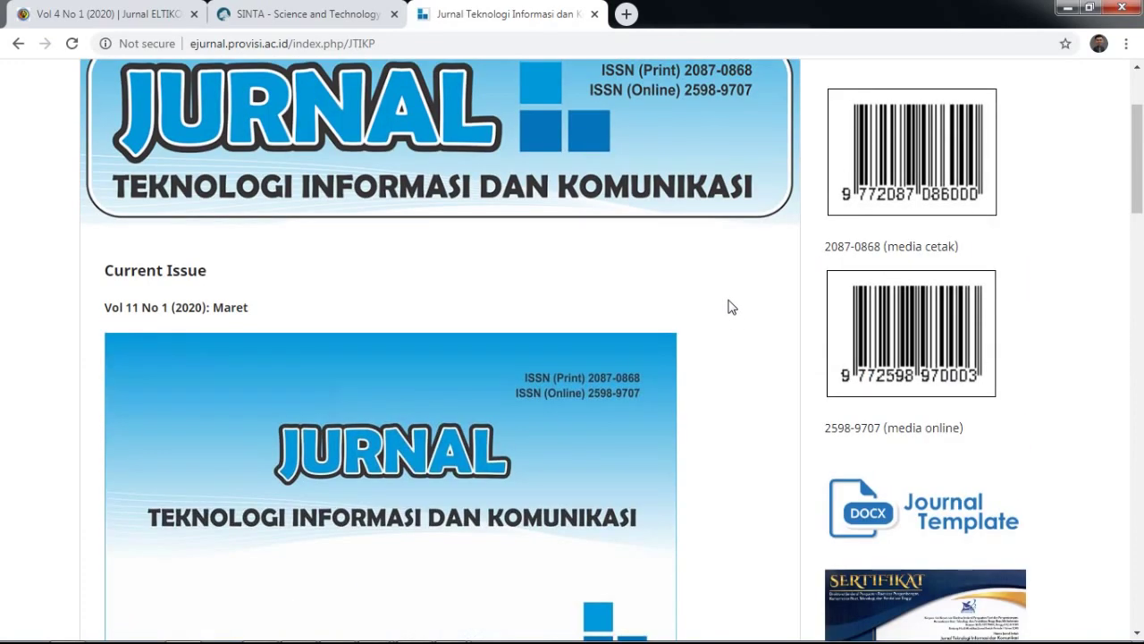
scroll(731, 308, "up", 1)
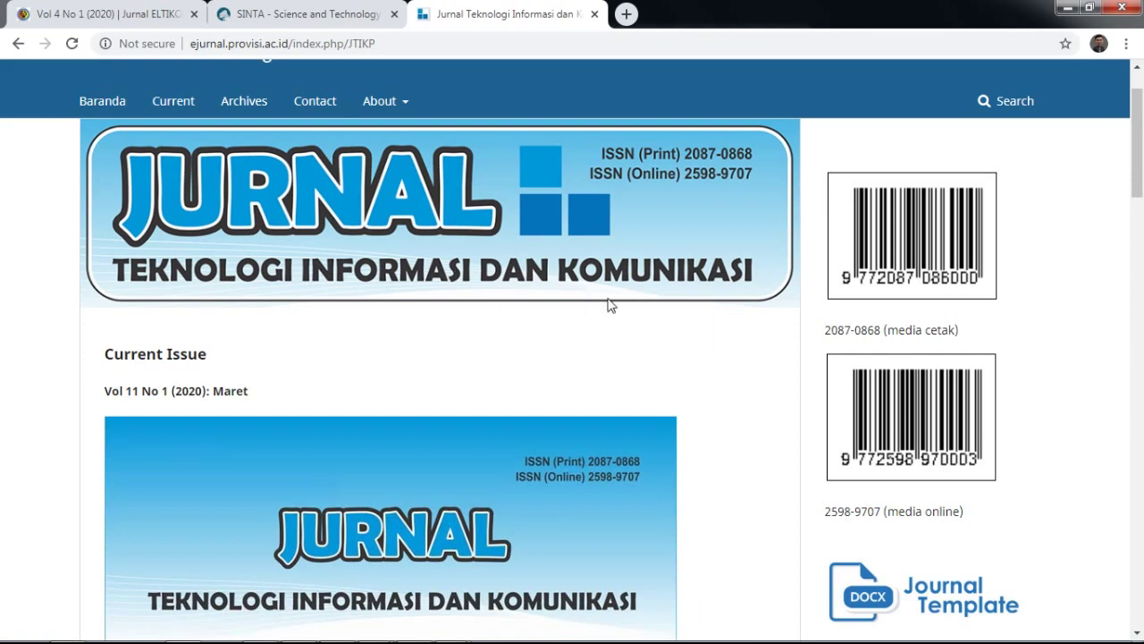
scroll(658, 317, "down", 1)
scroll(658, 317, "down", 6)
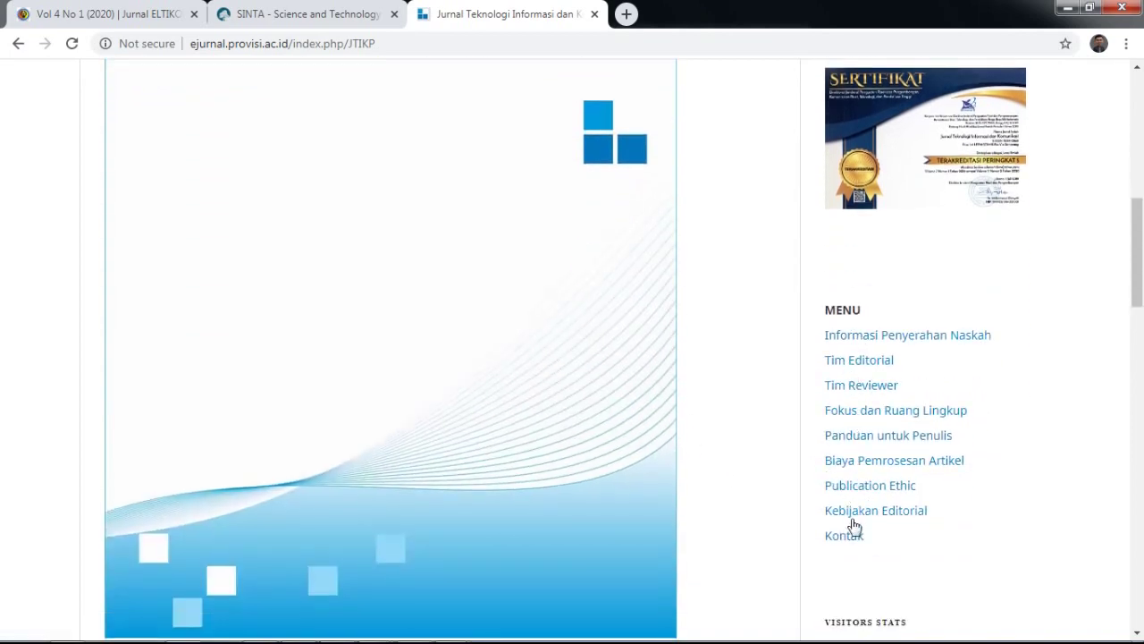
scroll(854, 532, "down", 4)
scroll(855, 530, "down", 6)
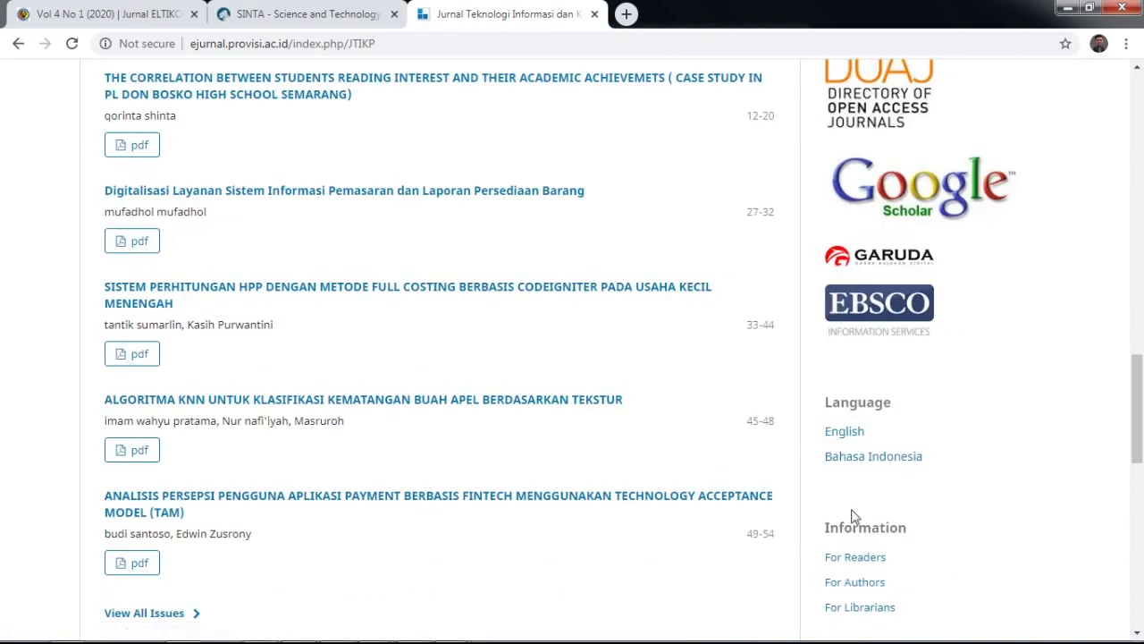
scroll(897, 467, "down", 1)
scroll(805, 438, "up", 18)
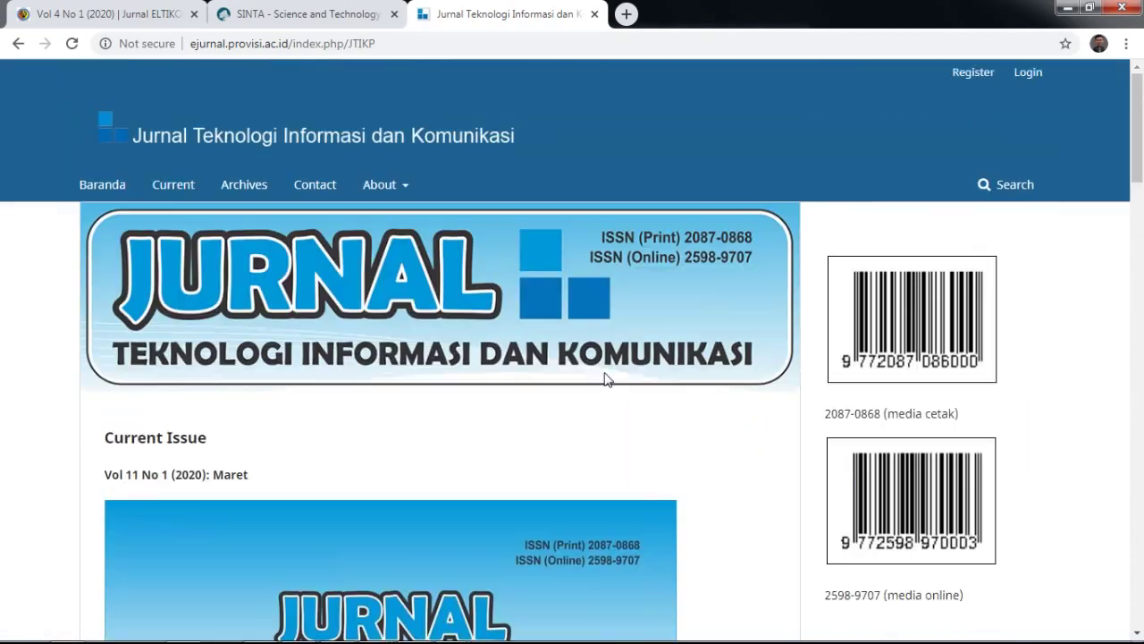
Open the journal's About the Journal page and highlight the sentence on reviewer count.
mouse_move(383, 184)
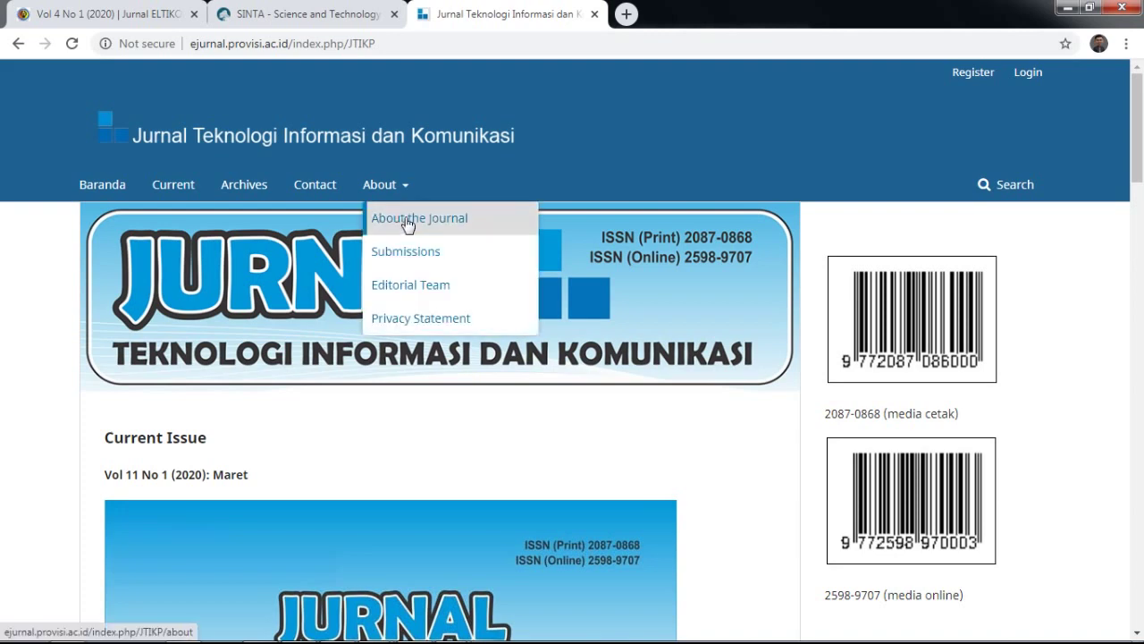
left_click(408, 222)
scroll(332, 311, "down", 1)
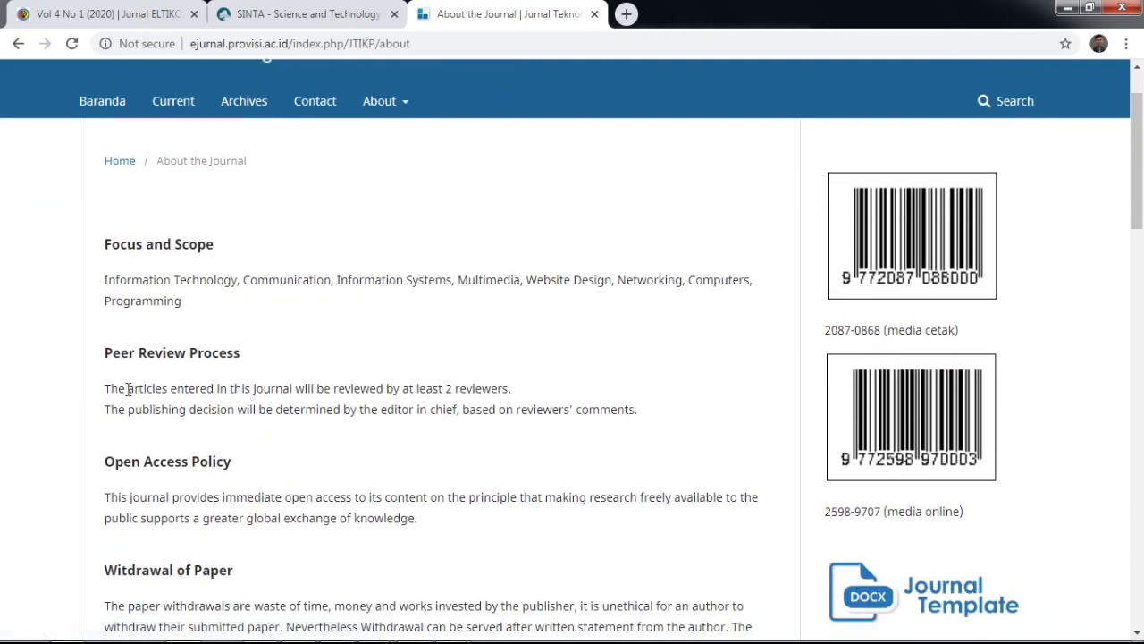
left_click_drag(106, 388, 367, 388)
Search Google for 'translate' in a new tab.
left_click(626, 14)
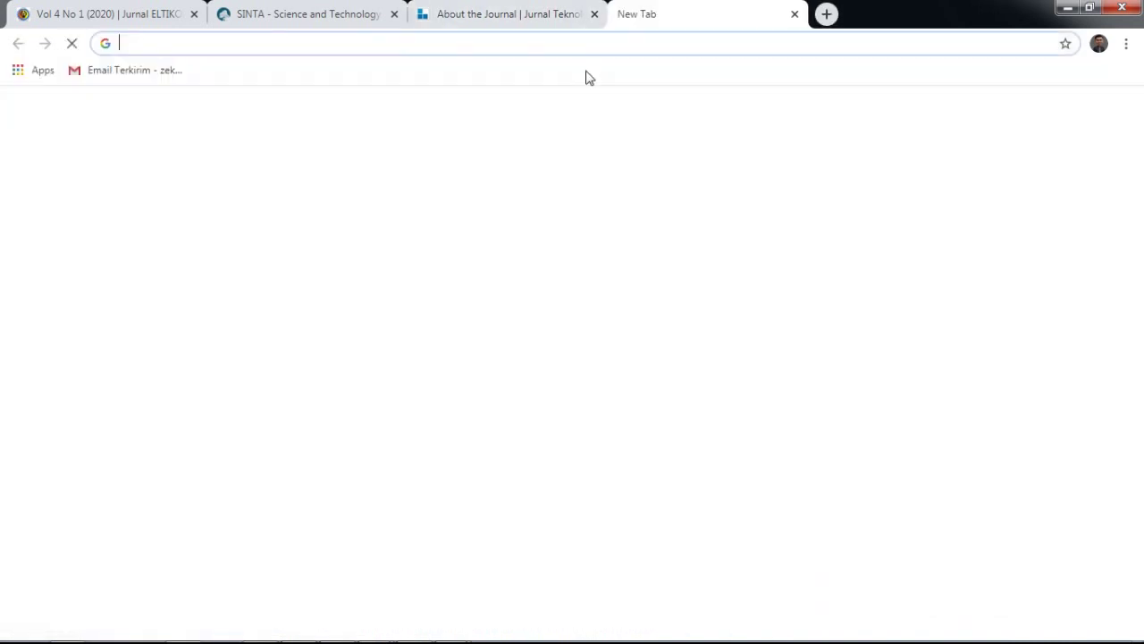
type("translate")
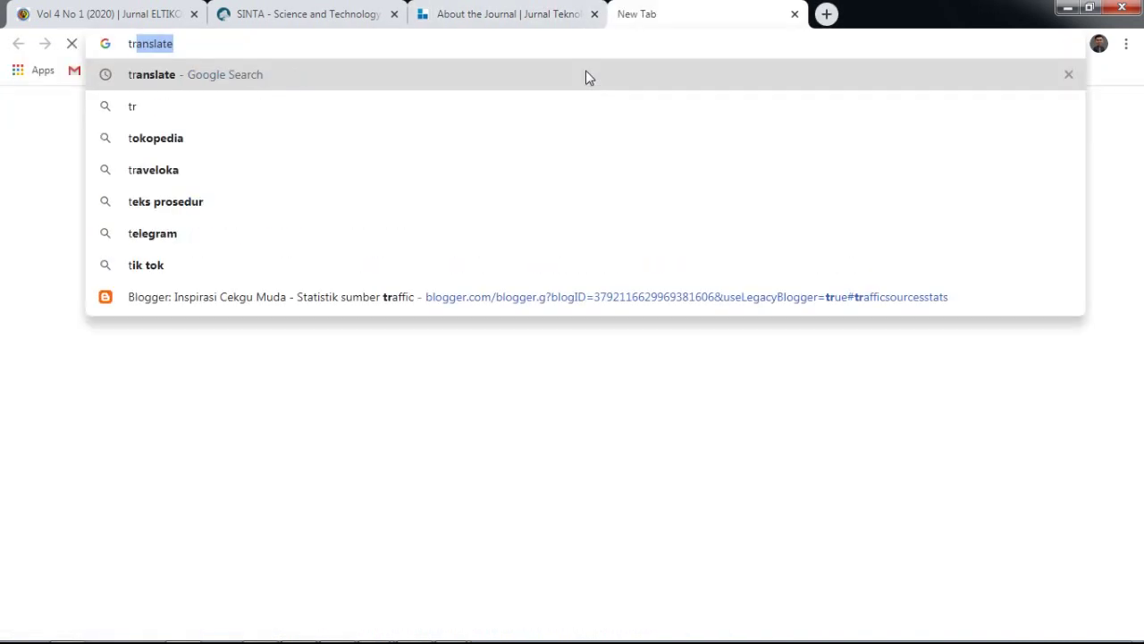
key("Return")
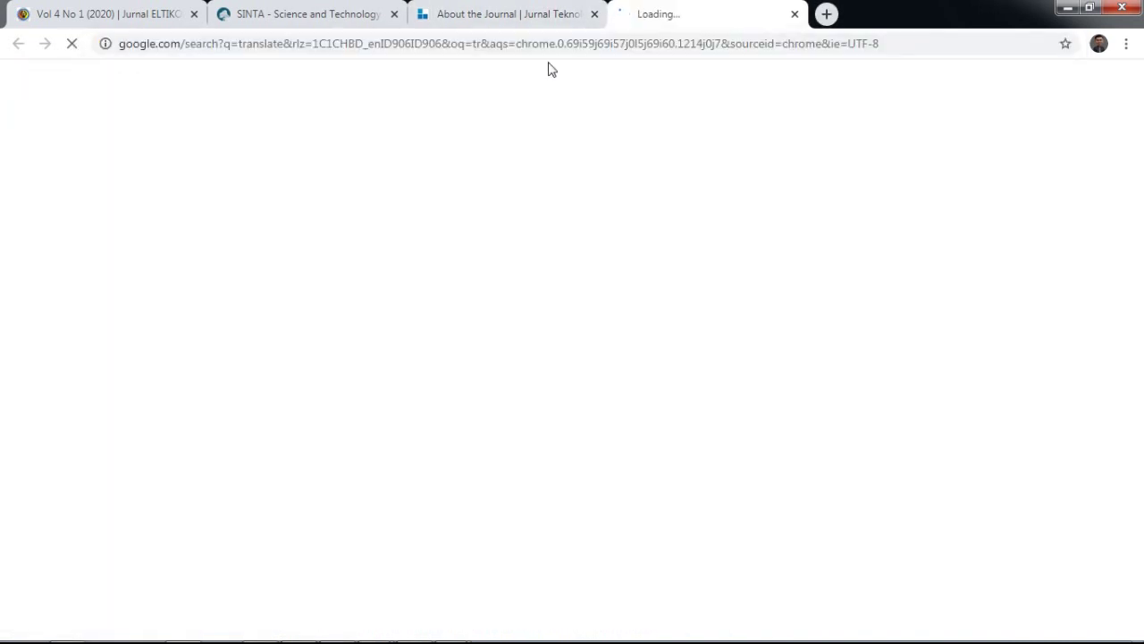
Back on About the Journal, select and copy the text from Focus and Scope to Author Fees.
left_click(510, 13)
left_click(227, 358)
scroll(268, 322, "down", 1)
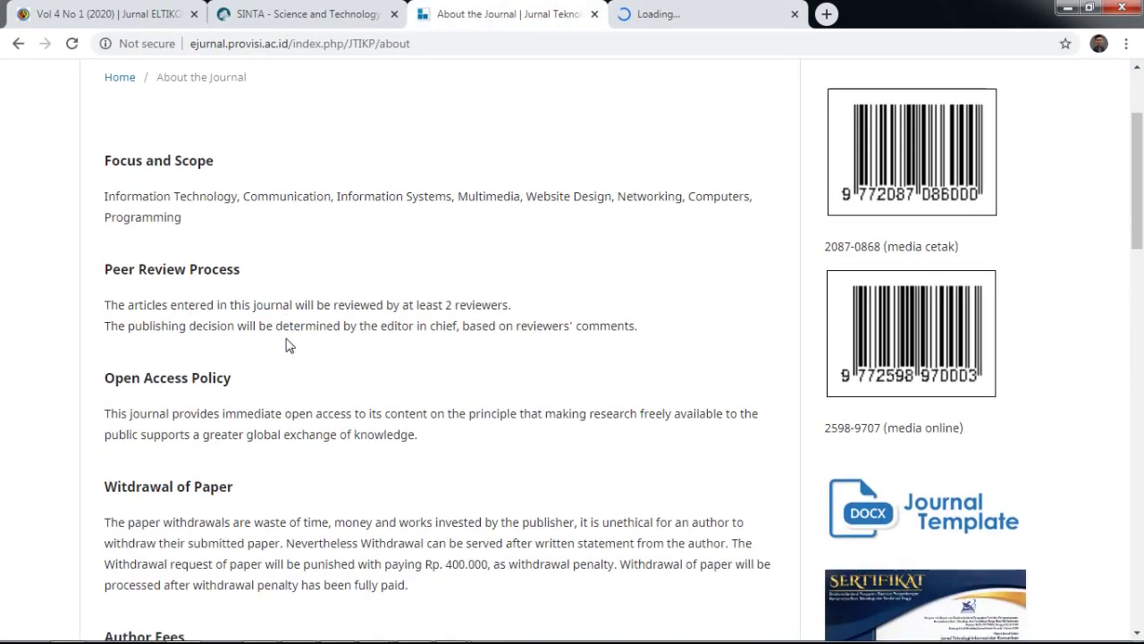
left_click_drag(106, 159, 620, 370)
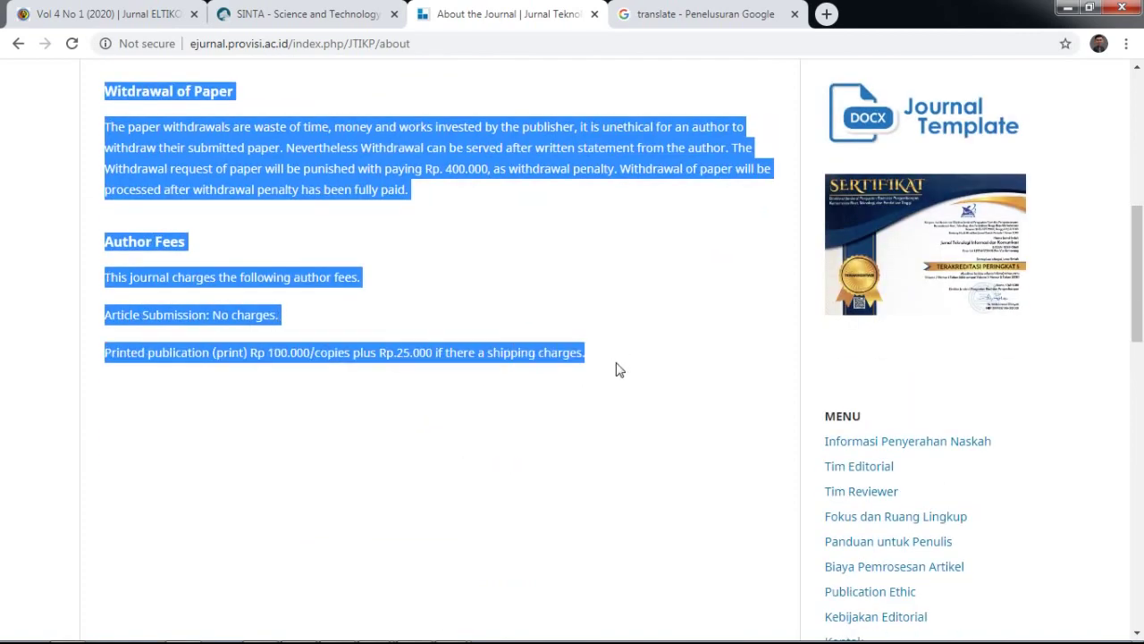
scroll(603, 370, "up", 6)
left_click(442, 367)
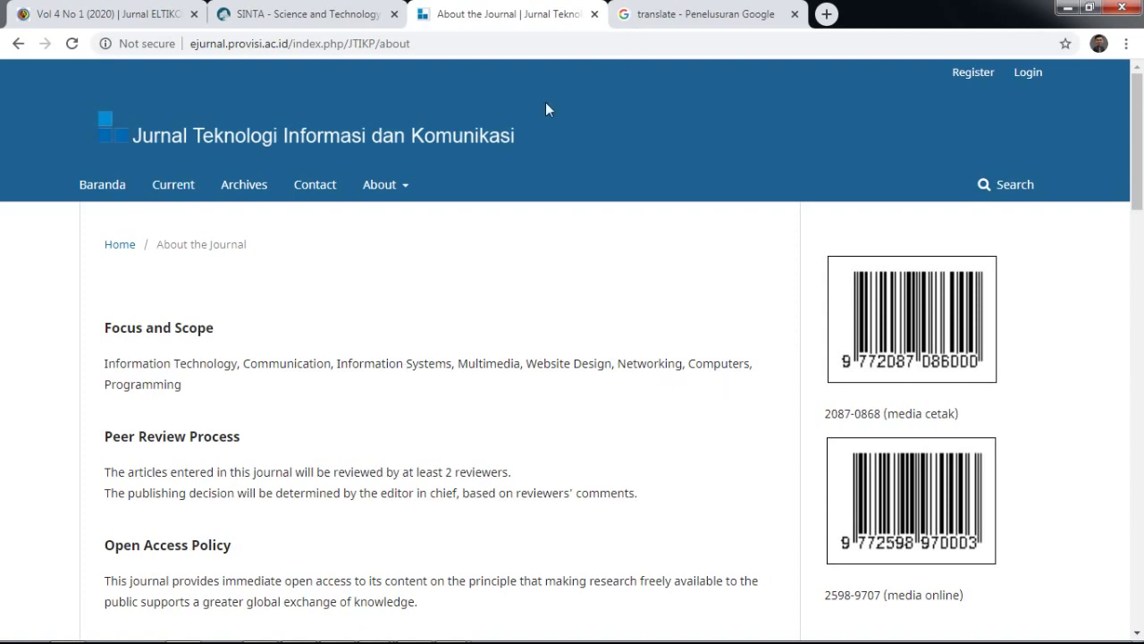
scroll(251, 357, "down", 4)
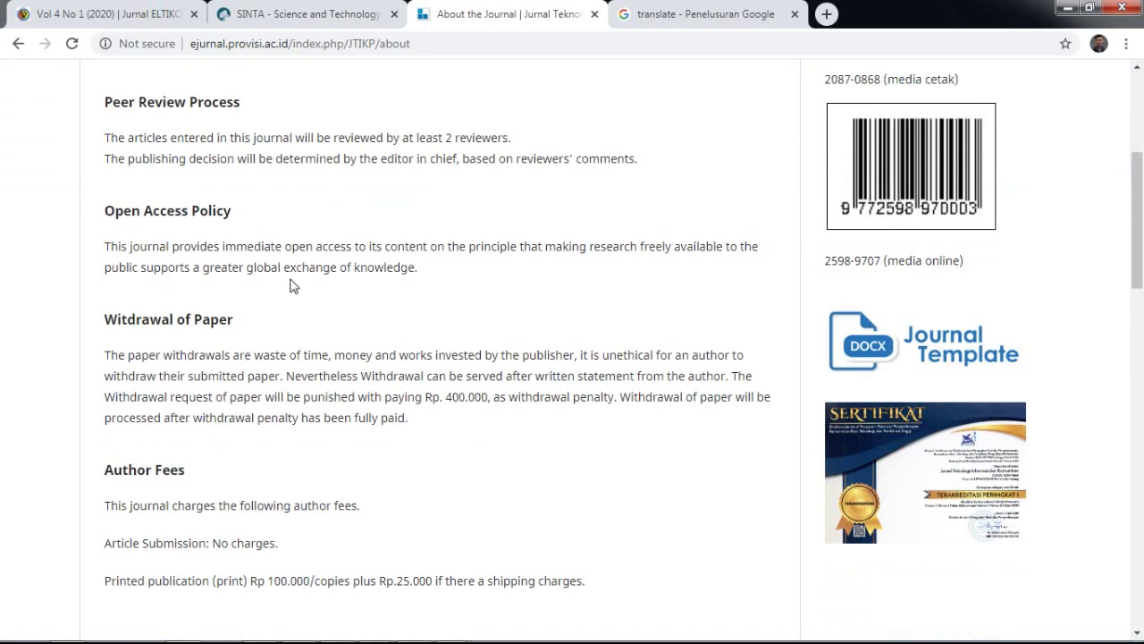
Paste the copied journal policy text into Google Translate and read the Indonesian translation.
left_click(657, 13)
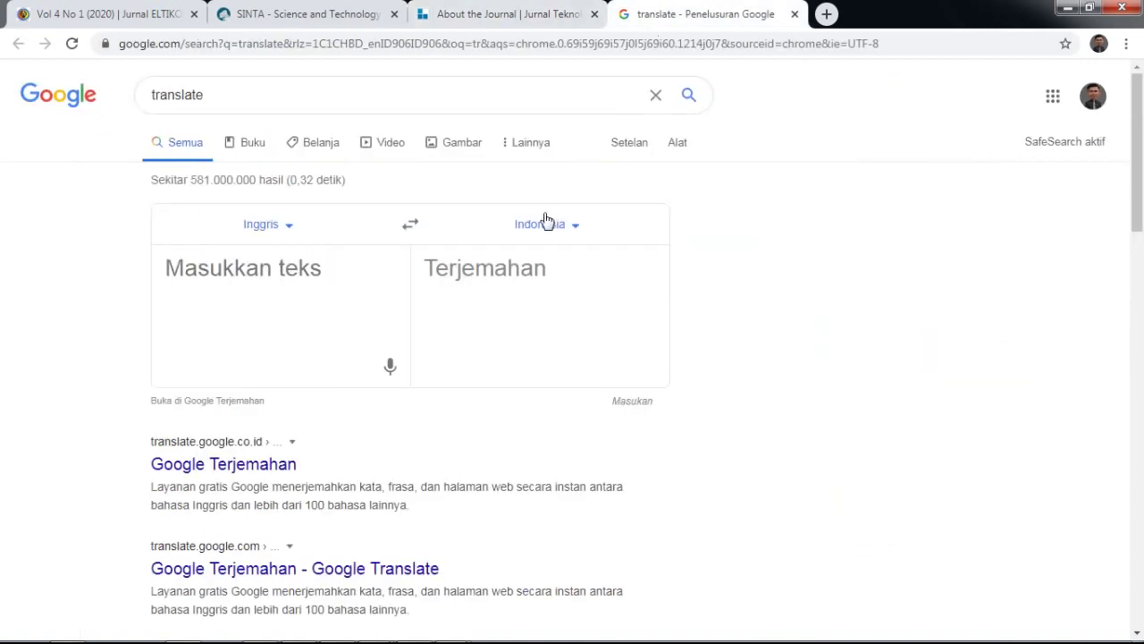
left_click(271, 271)
key("ctrl+v")
scroll(402, 259, "down", 2)
scroll(402, 260, "up", 1)
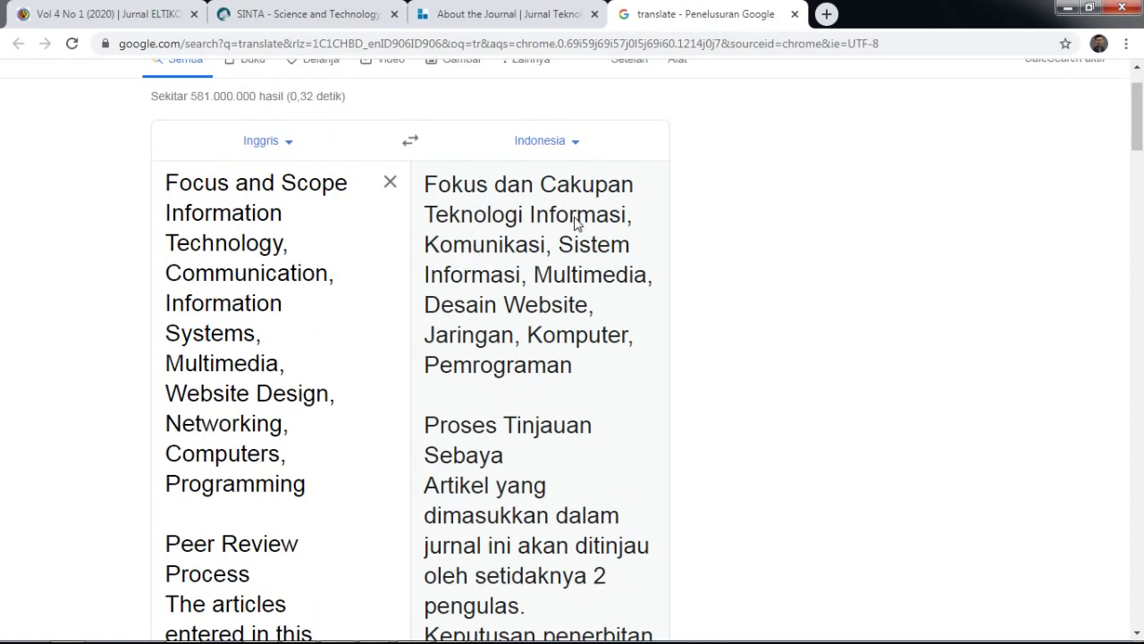
scroll(613, 219, "down", 2)
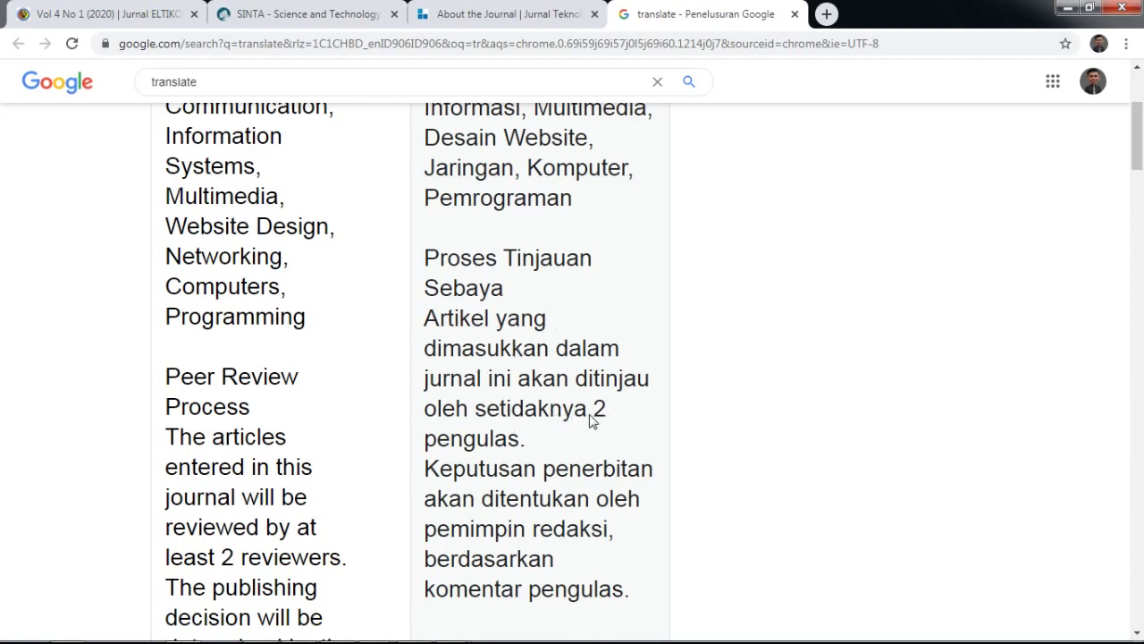
scroll(586, 418, "down", 3)
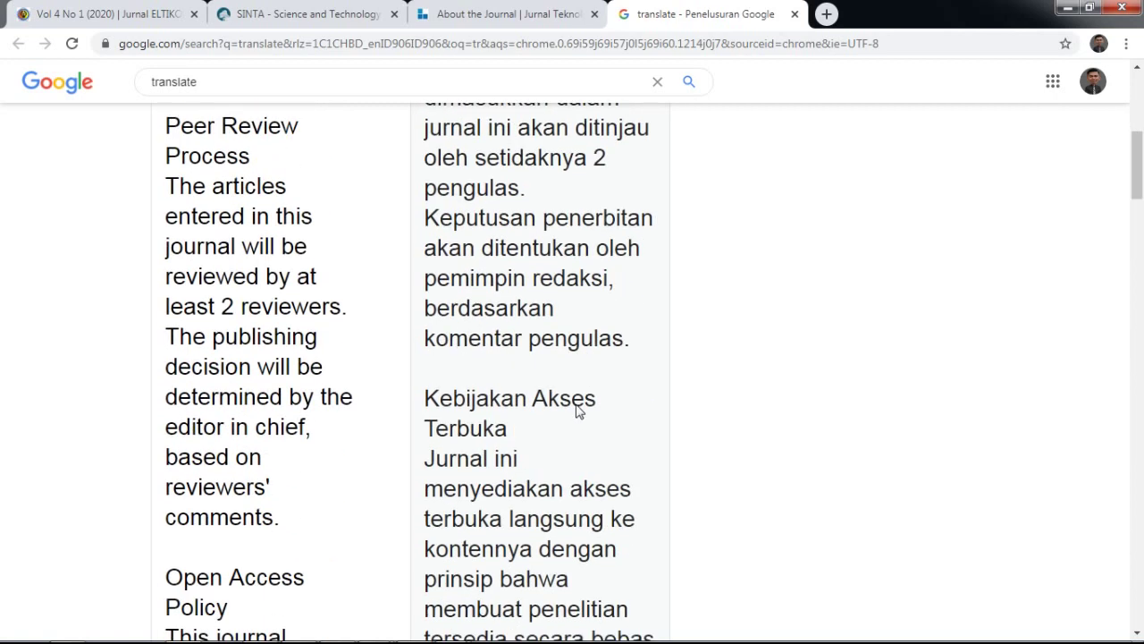
scroll(570, 405, "down", 2)
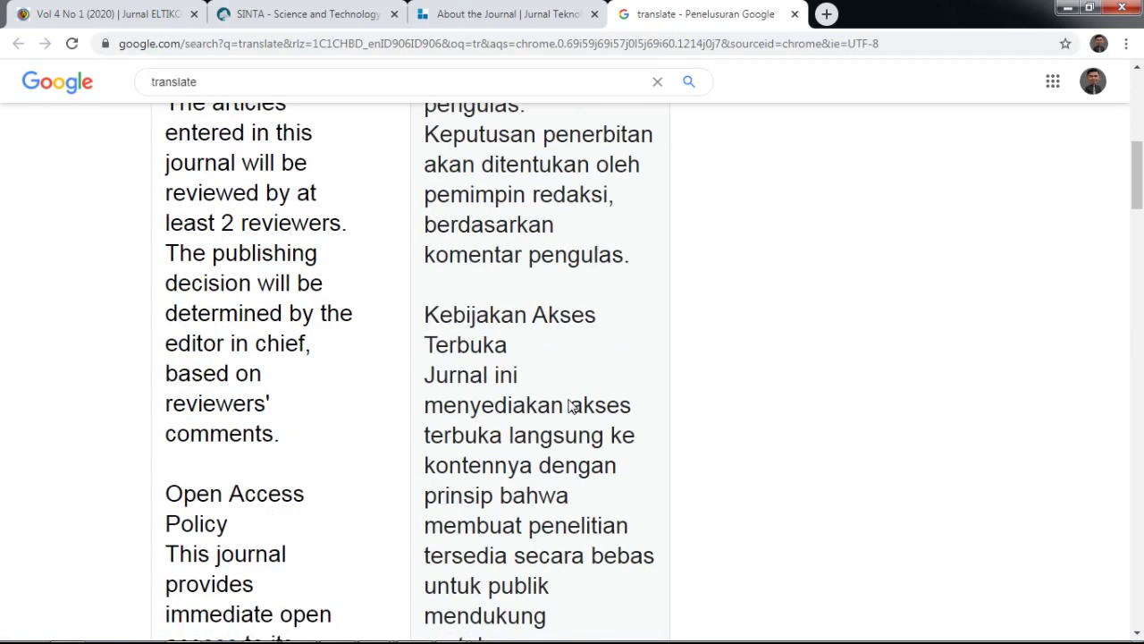
scroll(572, 409, "down", 4)
scroll(544, 224, "down", 5)
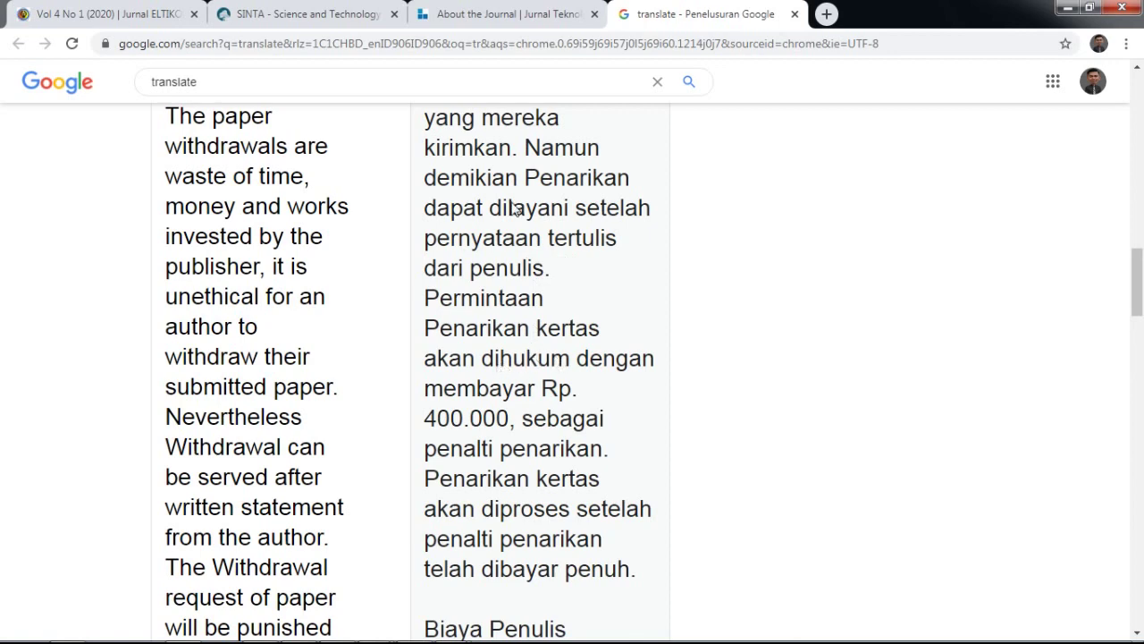
Go back to the journal's About the Journal page and scroll down.
left_click(444, 13)
left_click(295, 14)
left_click(505, 16)
scroll(416, 141, "down", 2)
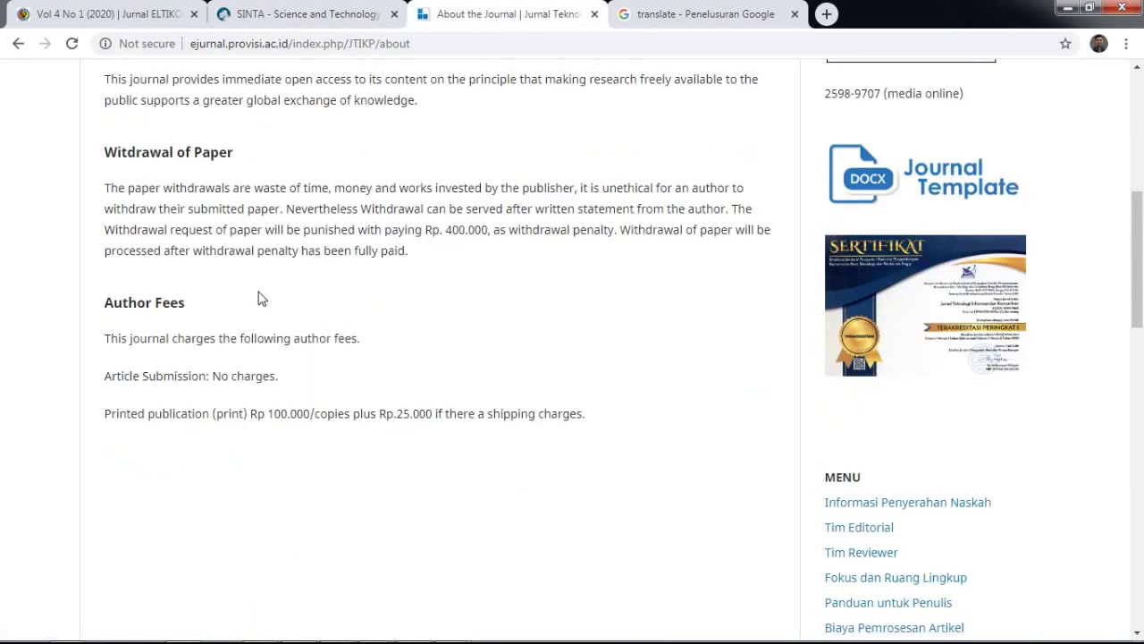
Highlight the Author Fees heading on the About page.
left_click_drag(114, 306, 243, 317)
left_click(268, 317)
left_click_drag(102, 304, 275, 311)
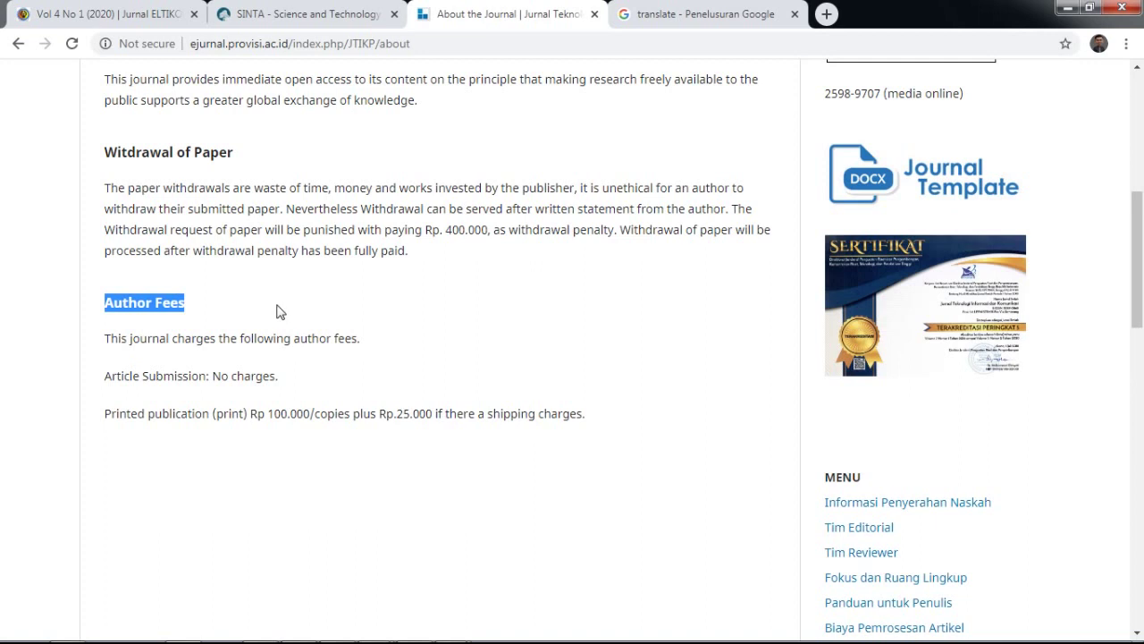
left_click(119, 321)
left_click_drag(110, 307, 188, 312)
Highlight the submission charge and printed publication lines, including the 100.000 printed copy price.
left_click_drag(105, 337, 424, 347)
left_click_drag(104, 376, 267, 376)
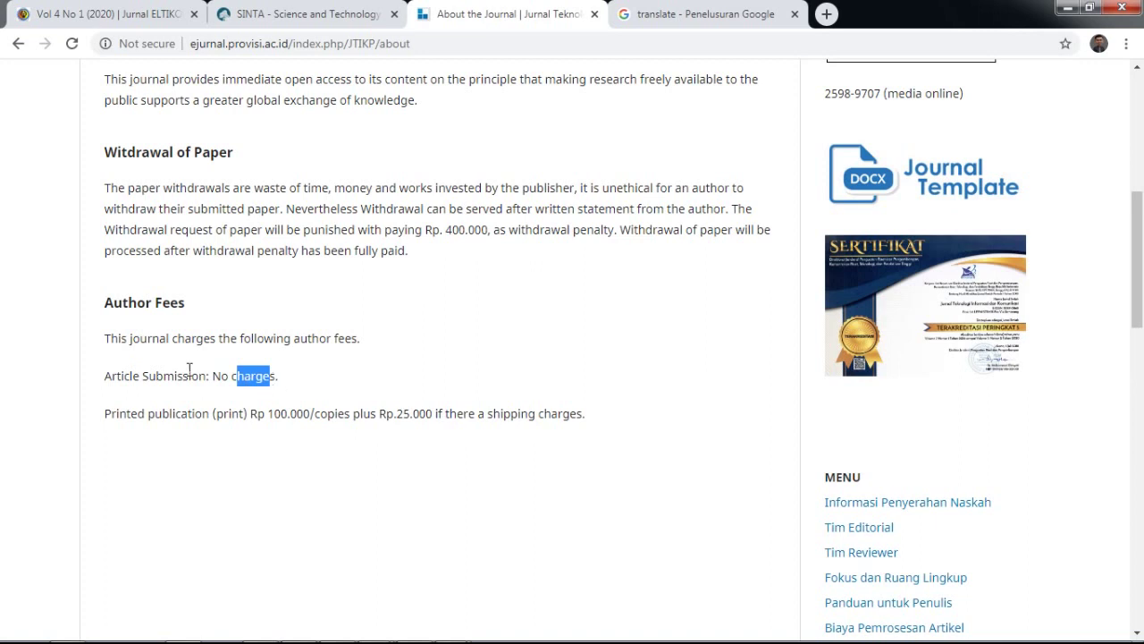
left_click_drag(131, 414, 246, 414)
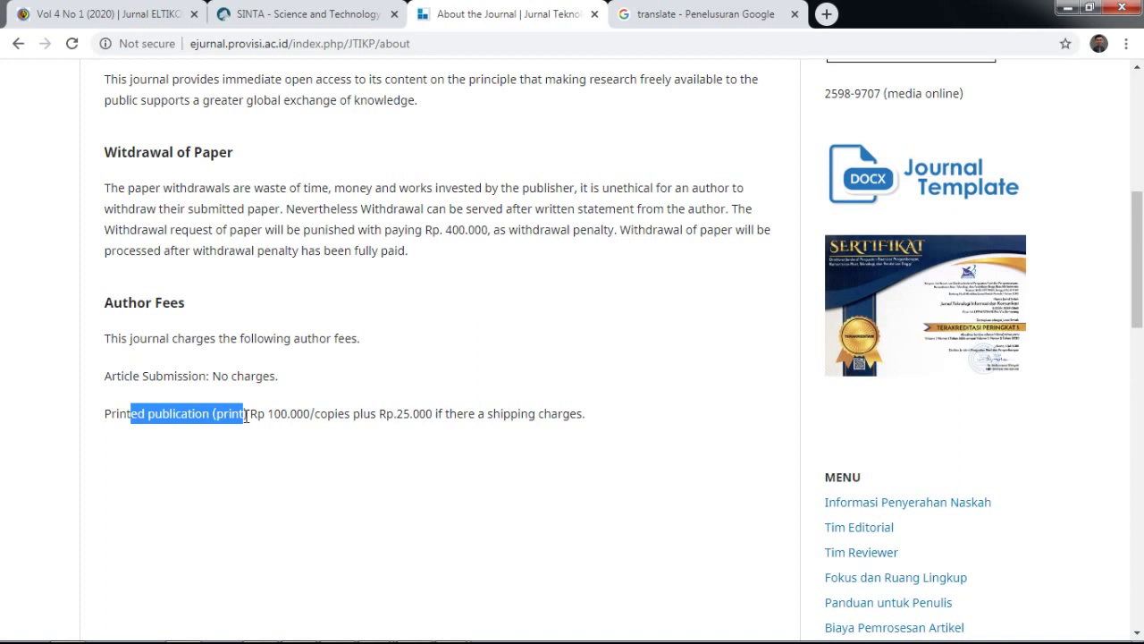
left_click(301, 407)
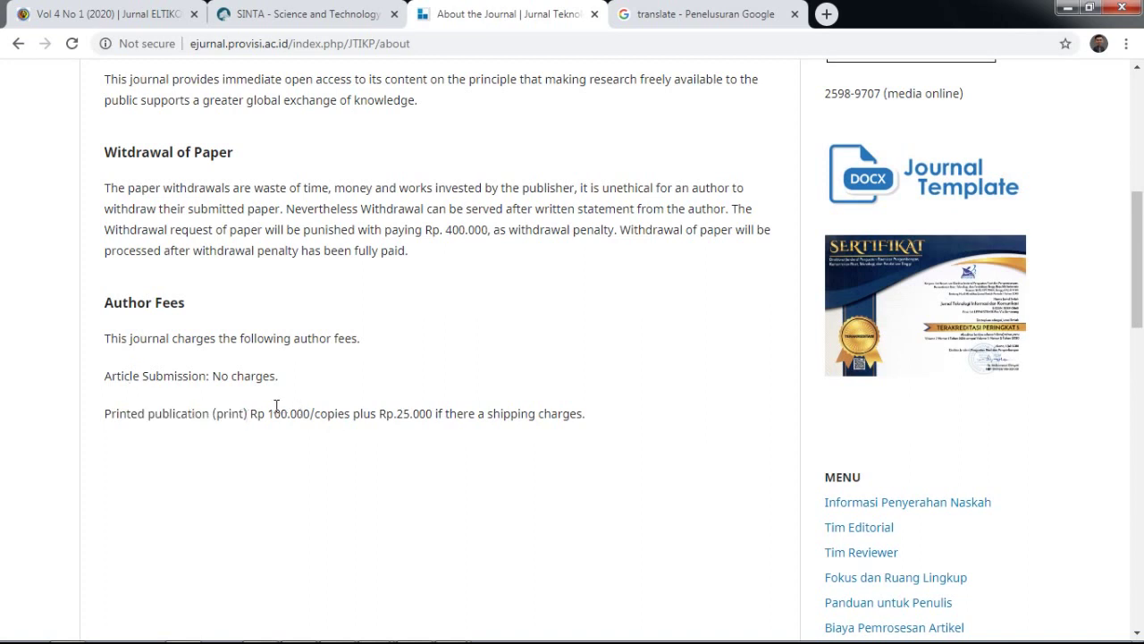
left_click_drag(269, 413, 310, 413)
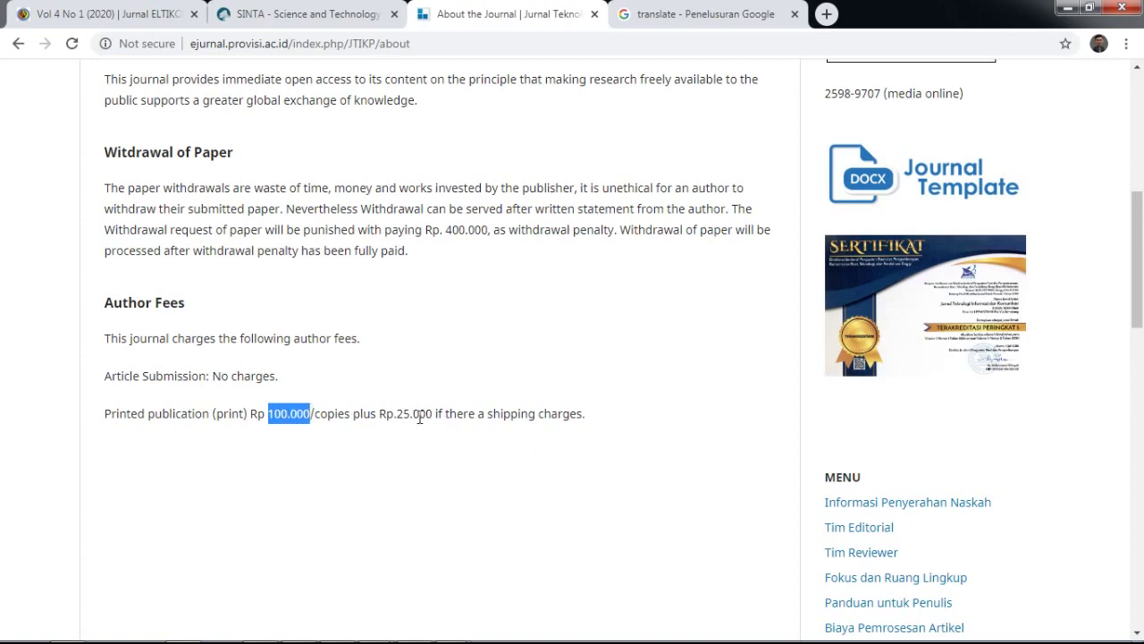
key("ctrl+Tab")
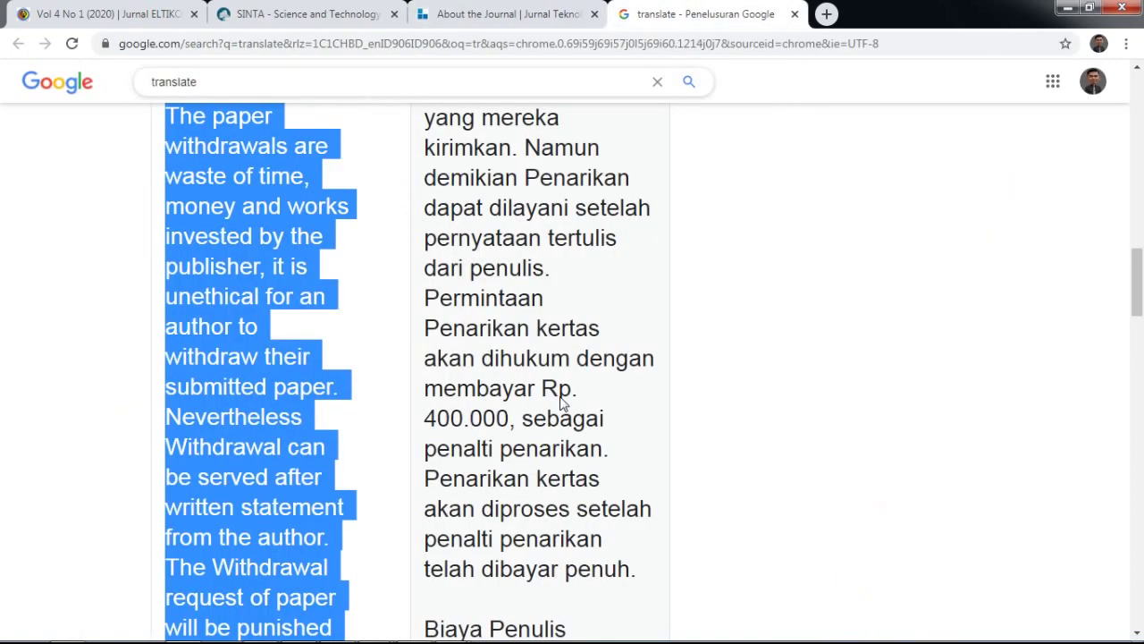
Read the Indonesian translation of the fees, then go back to the About the Journal page.
scroll(559, 420, "down", 5)
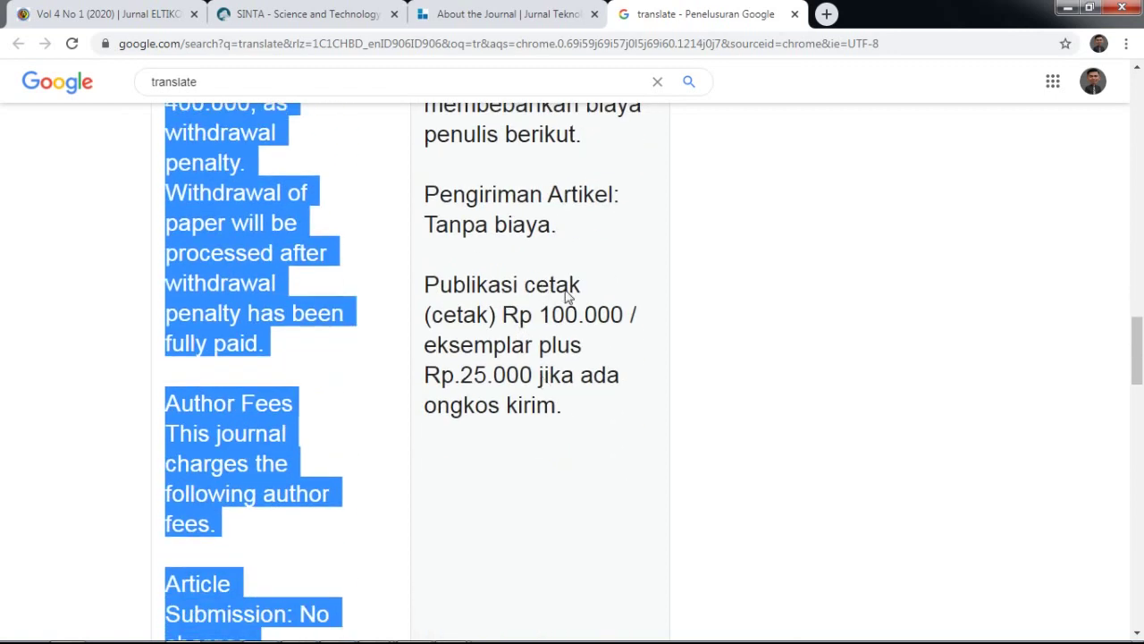
left_click(554, 322)
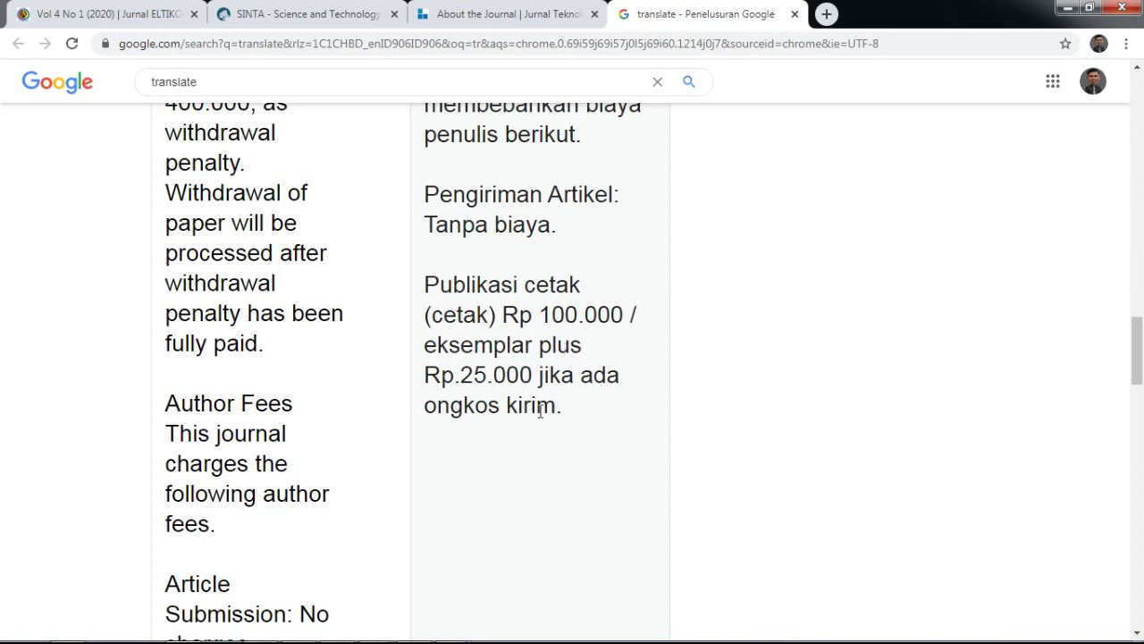
scroll(538, 416, "up", 3)
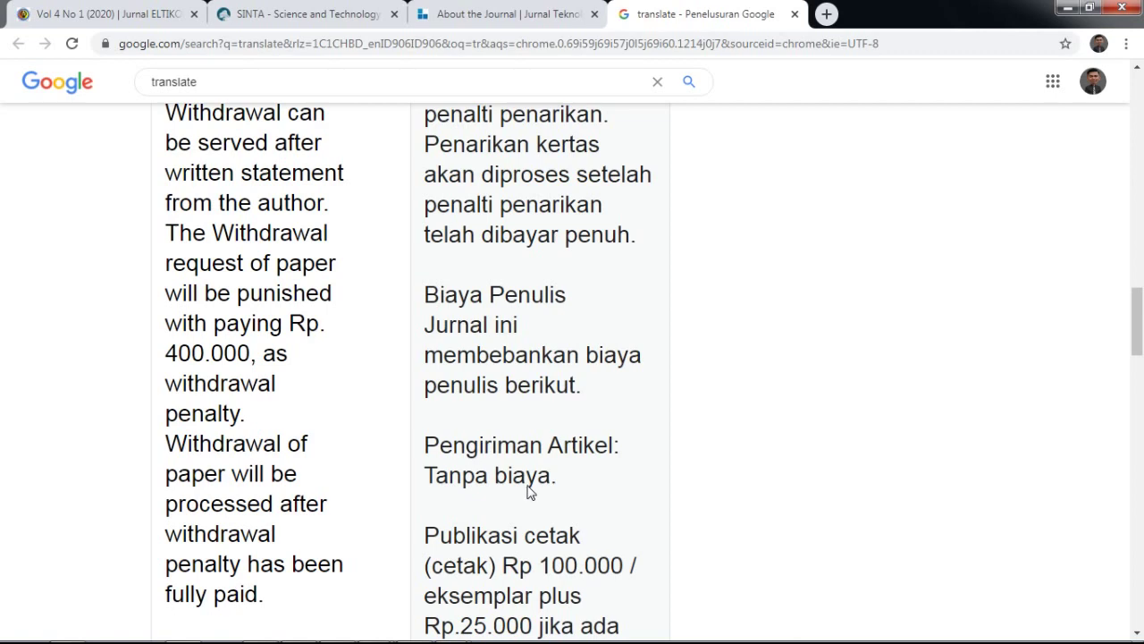
left_click(476, 9)
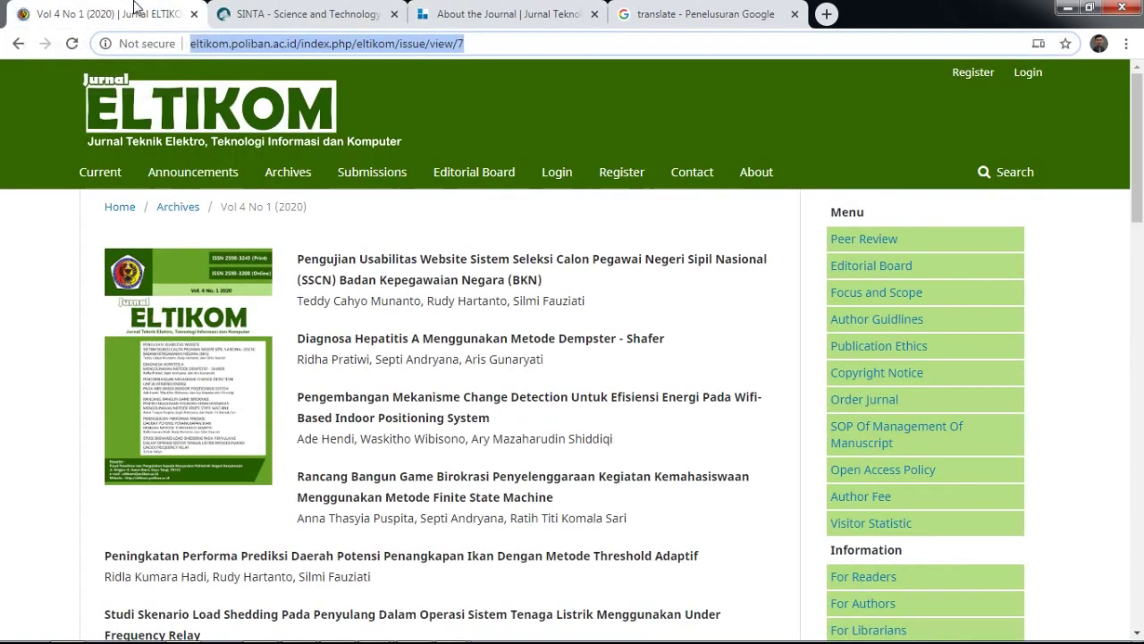
Open the ELTIKOM Author Fee page from its information for authors links.
left_click(107, 14)
left_click(499, 200)
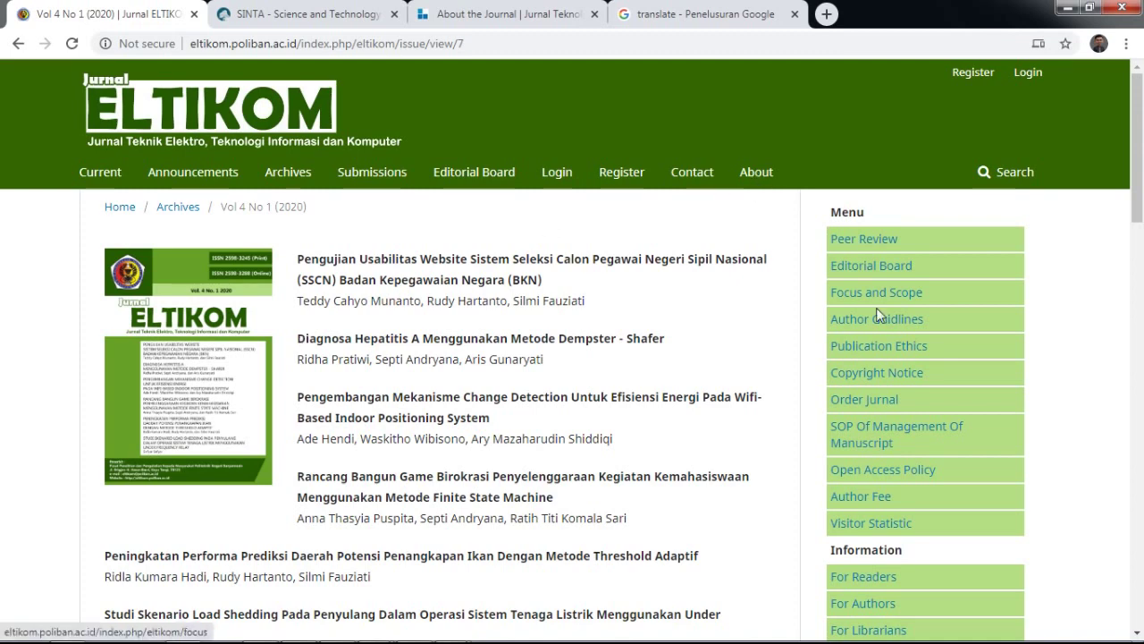
scroll(878, 313, "down", 1)
left_click(873, 521)
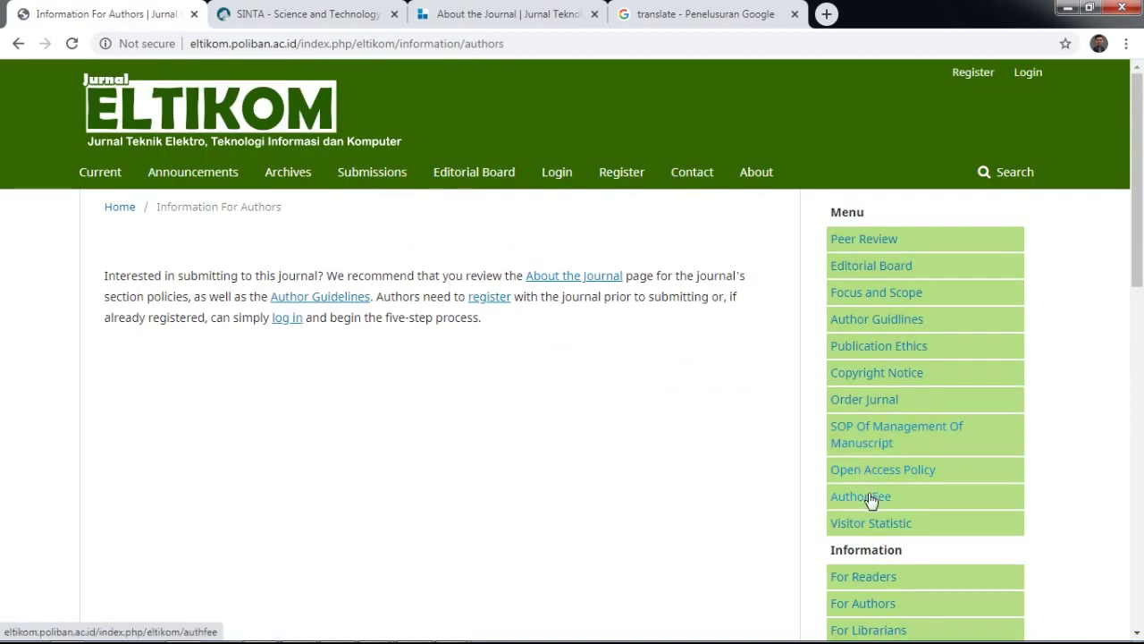
left_click(869, 497)
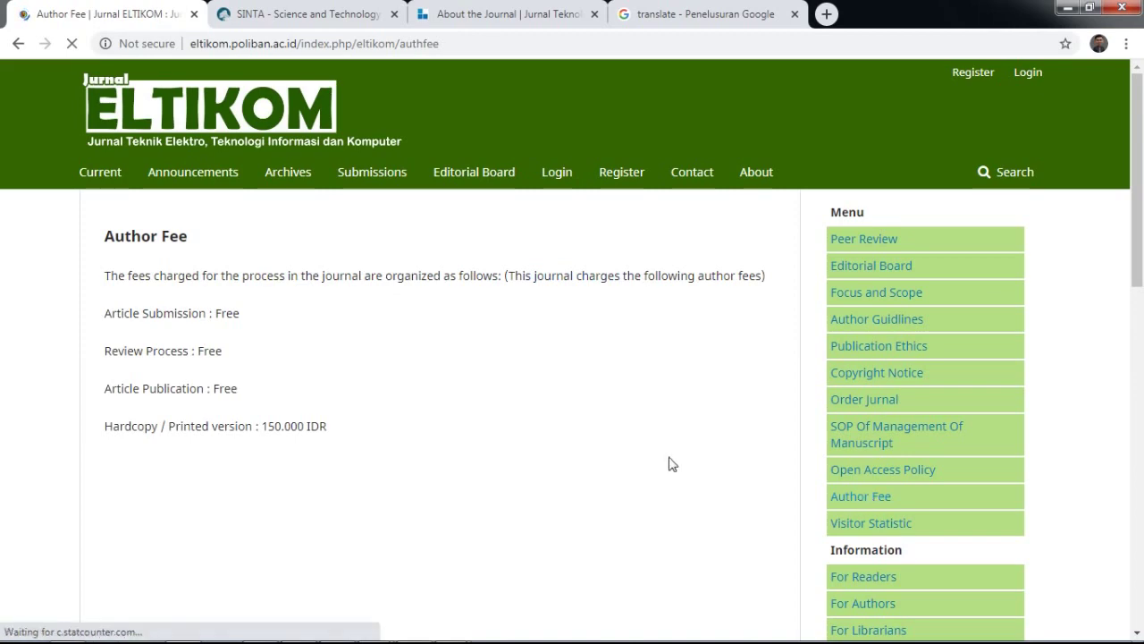
Open the JTIKP About options, then review the ELTIKOM fee description lines.
left_click(565, 9)
scroll(546, 375, "up", 5)
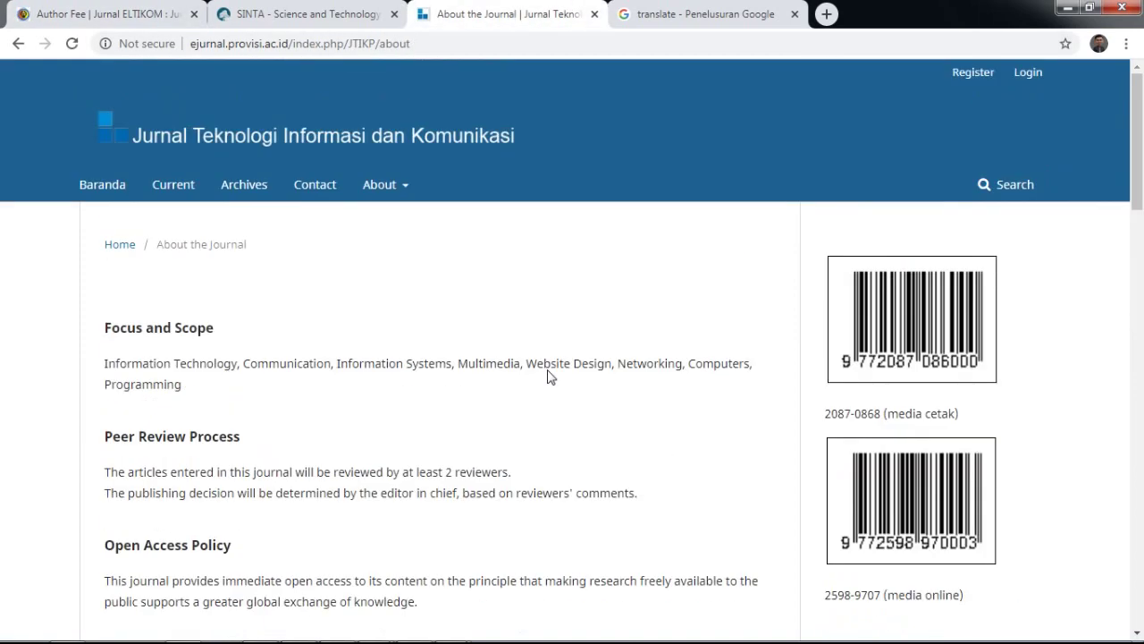
left_click(371, 185)
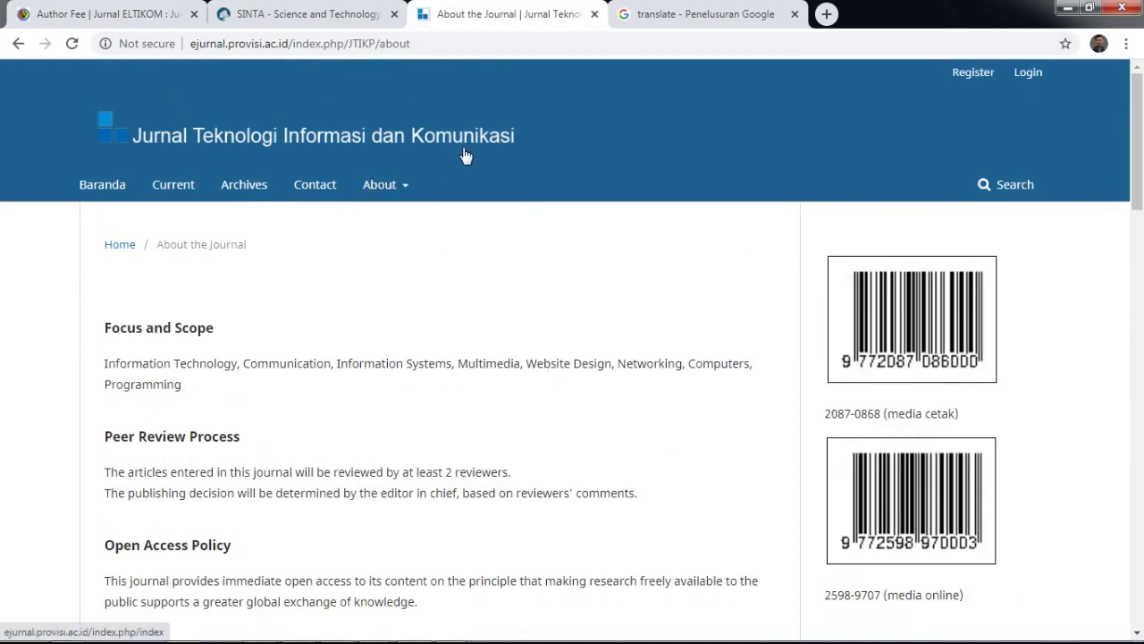
key("ctrl+1")
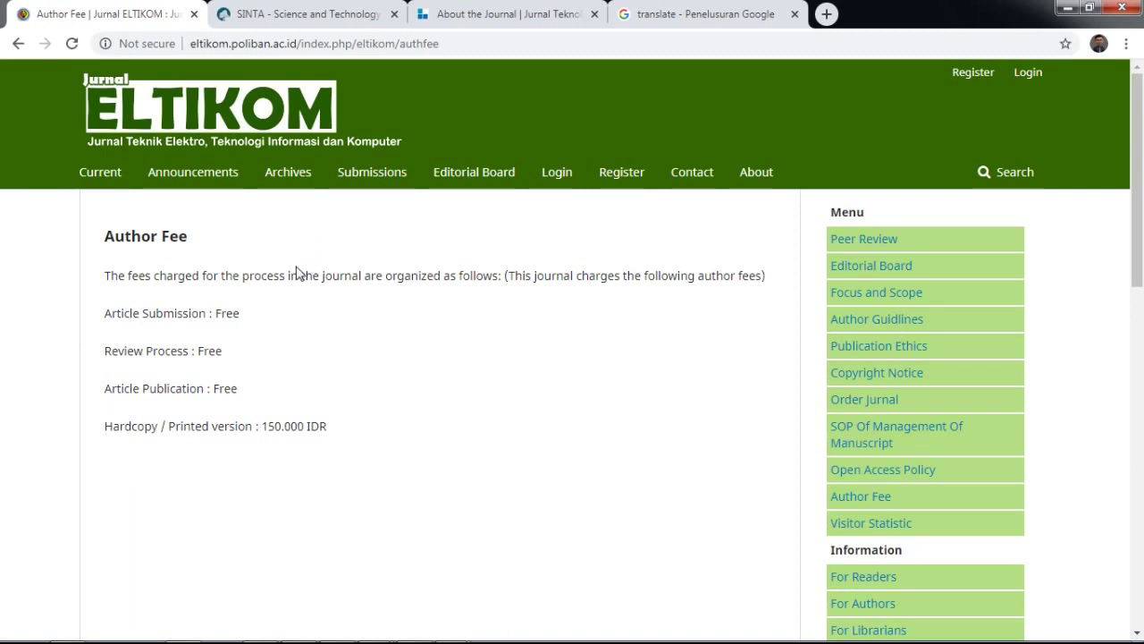
left_click_drag(109, 271, 281, 360)
left_click(343, 379)
Go to the first page of the SINTA S5 journal list.
left_click(439, 9)
left_click(319, 7)
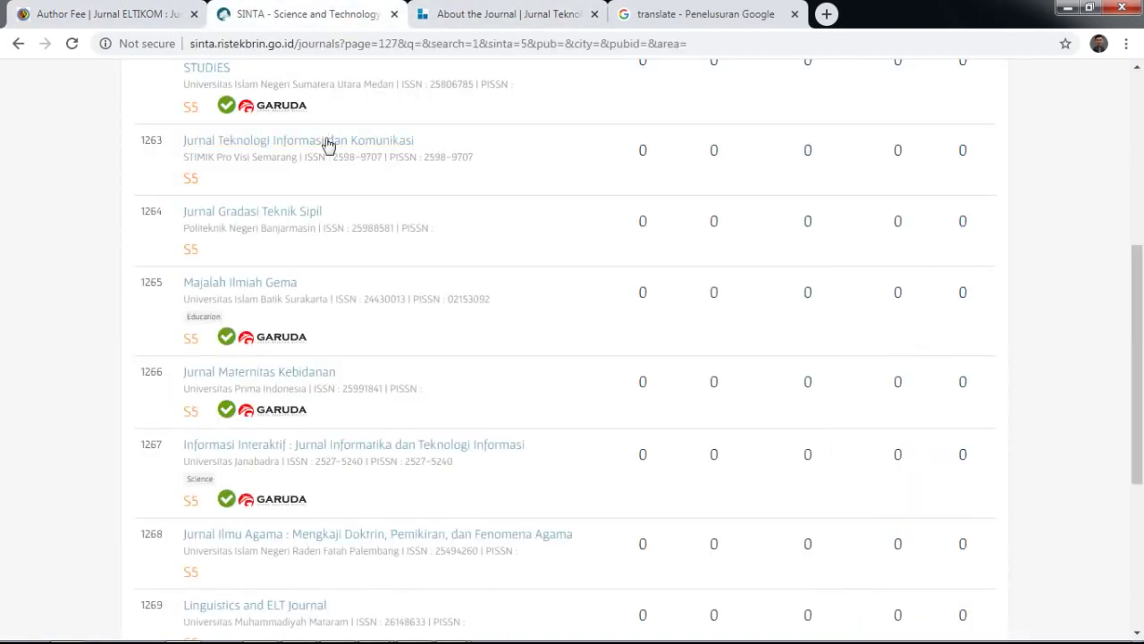
scroll(545, 345, "up", 4)
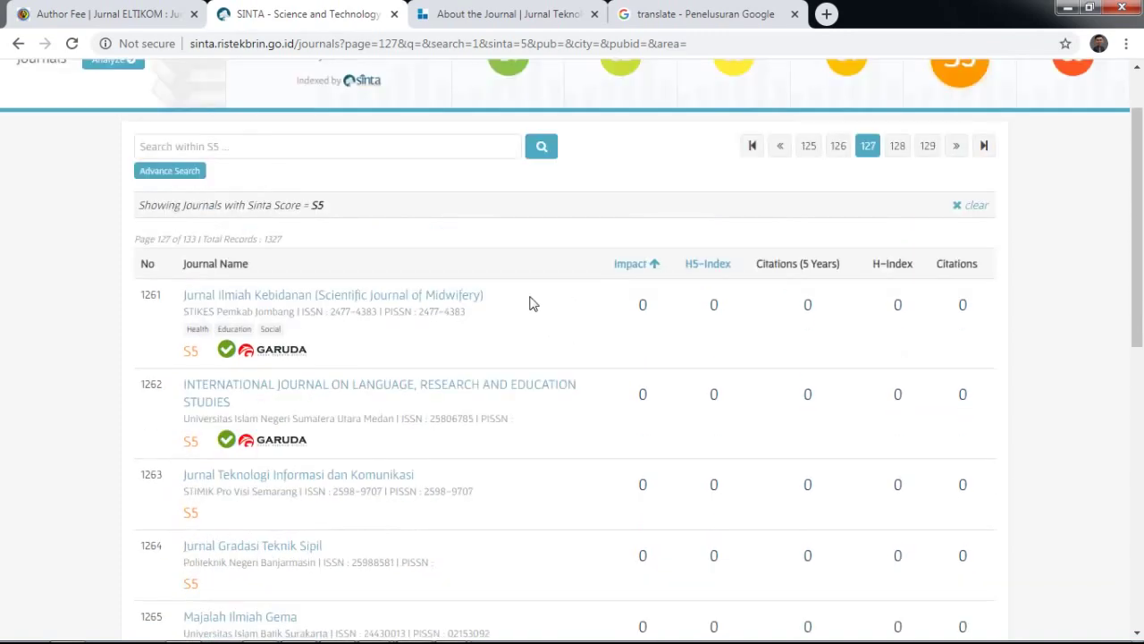
scroll(715, 345, "down", 6)
left_click(754, 506)
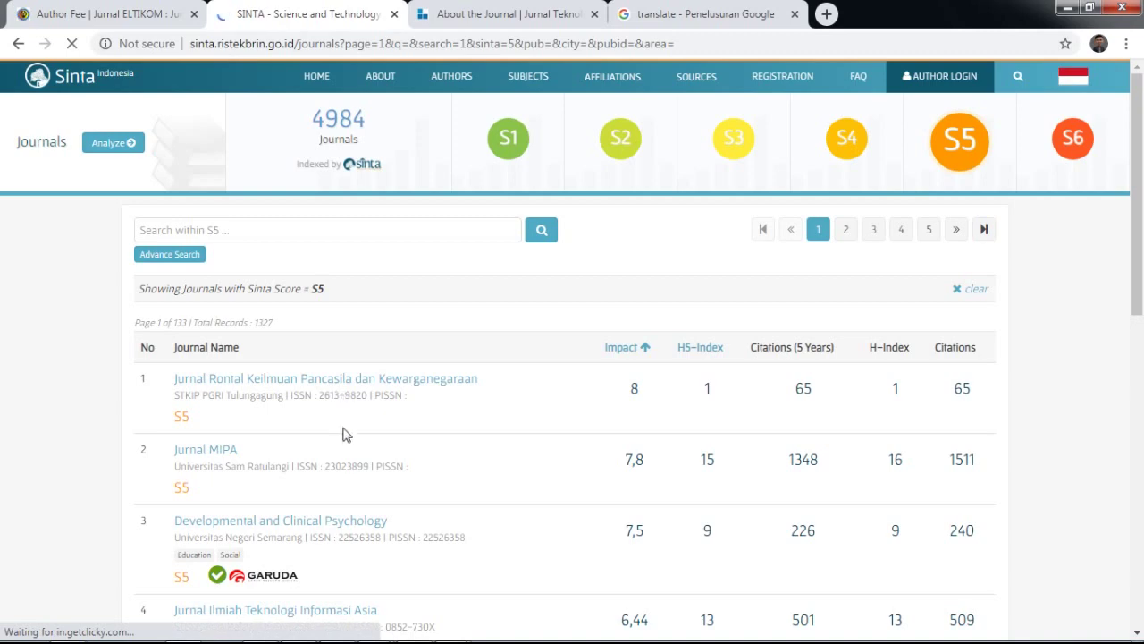
Open Jurnal Ilmiah Teknologi Informasi Asia's SINTA profile and visit its website.
scroll(345, 434, "down", 3)
left_click(321, 367)
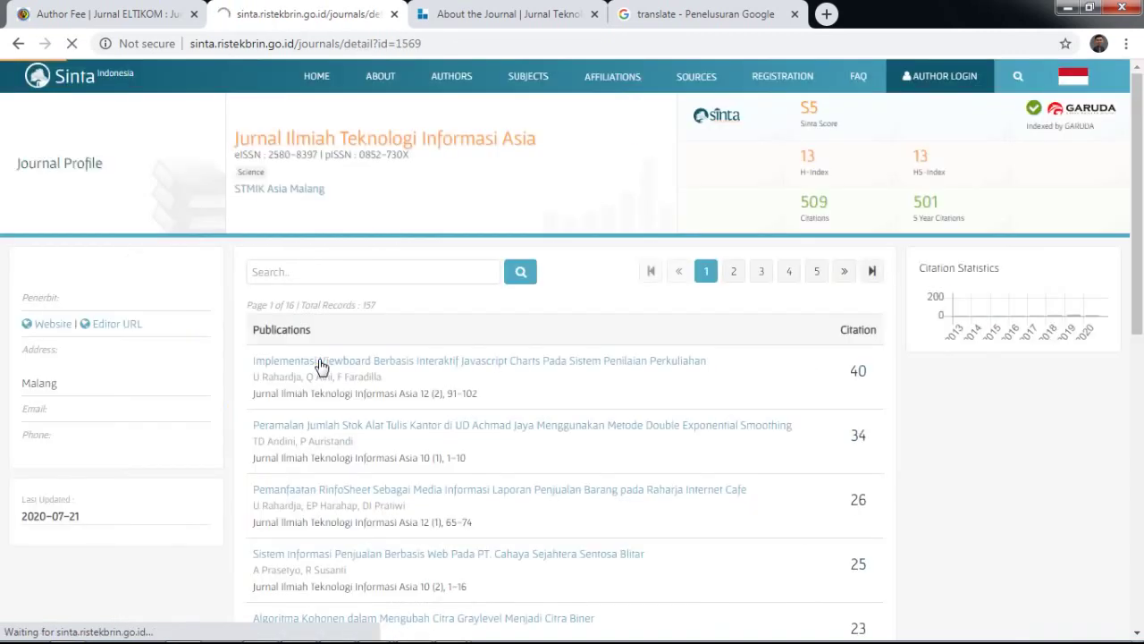
scroll(102, 427, "down", 2)
scroll(74, 312, "up", 2)
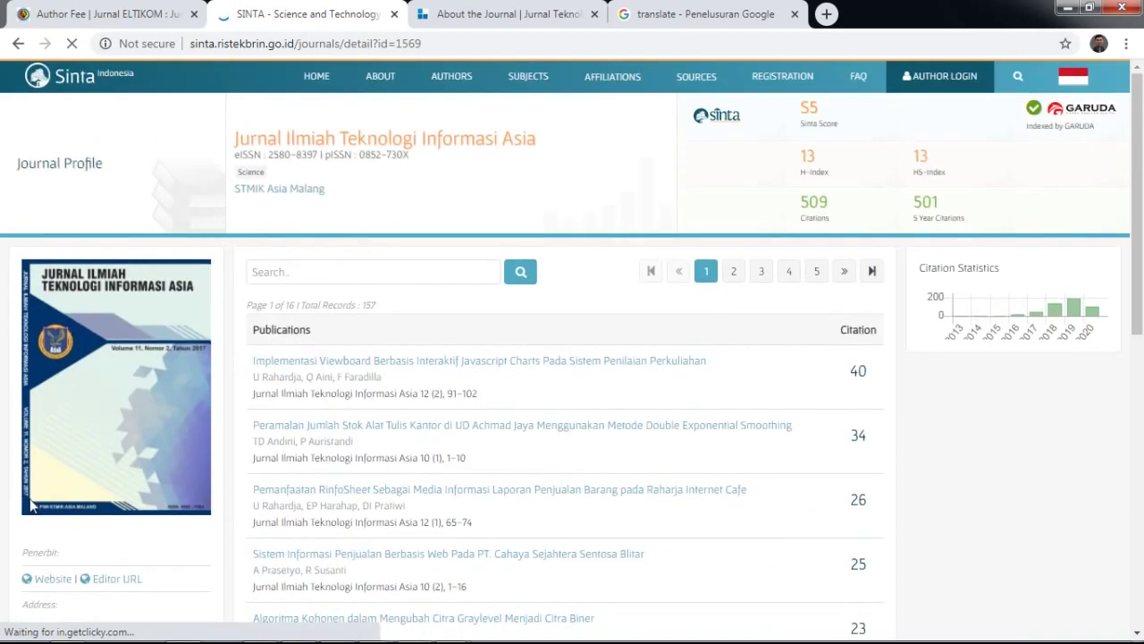
left_click(46, 581)
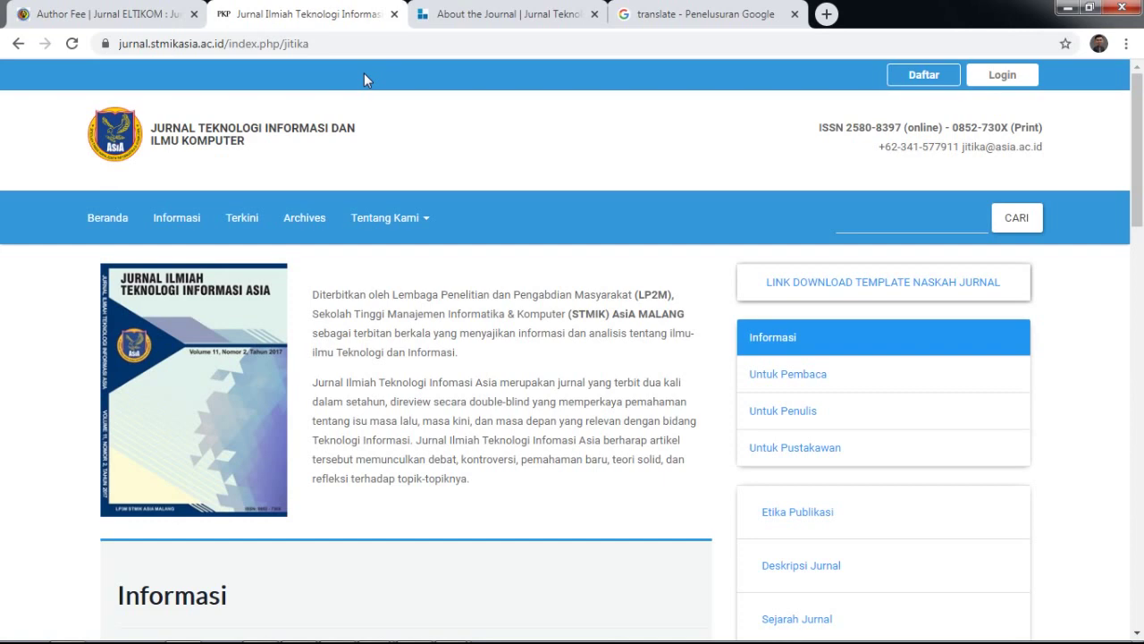
Browse the JITIKA homepage and open Tentang Kami > Tentang Jurnal Ini.
scroll(154, 606, "down", 2)
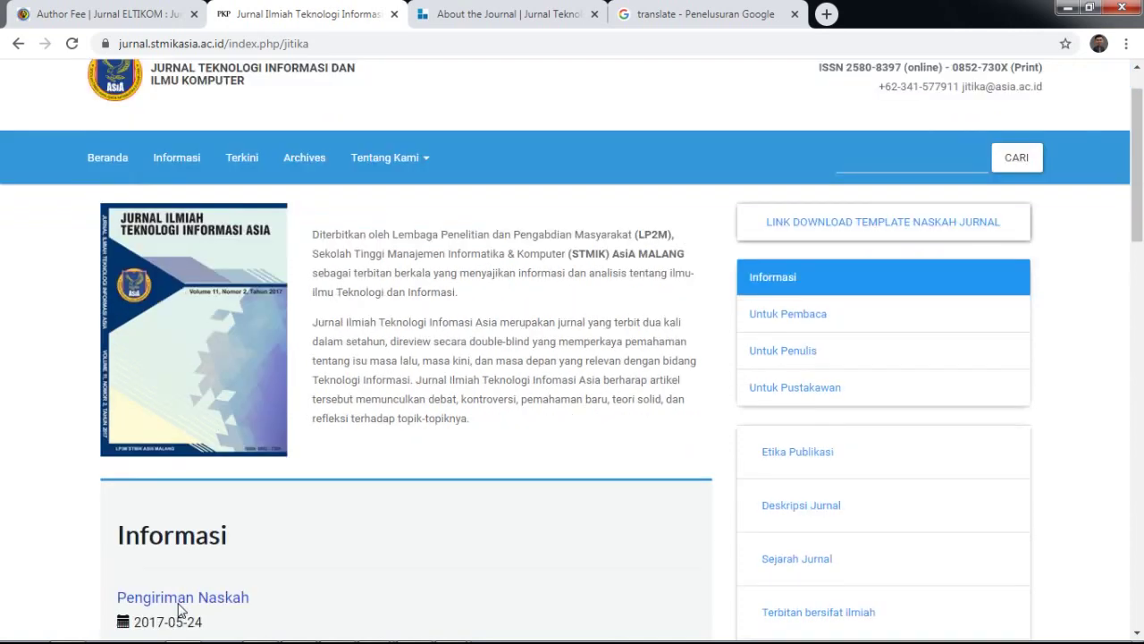
scroll(384, 460, "up", 2)
scroll(718, 527, "down", 3)
scroll(840, 497, "down", 1)
scroll(829, 523, "down", 3)
scroll(822, 524, "up", 5)
scroll(848, 245, "up", 2)
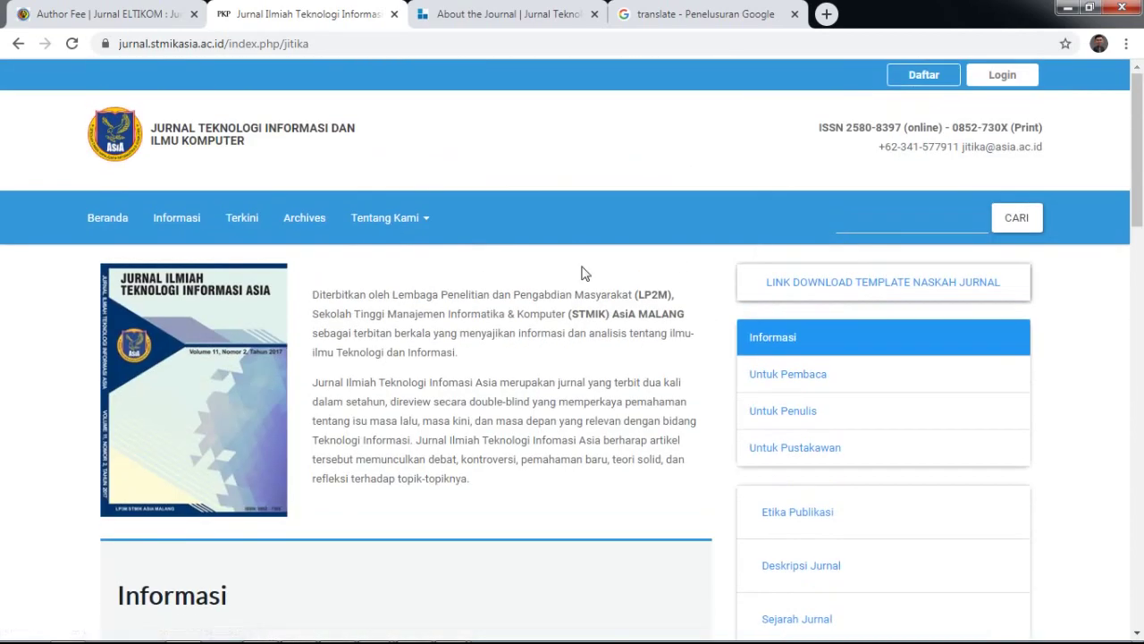
left_click(395, 229)
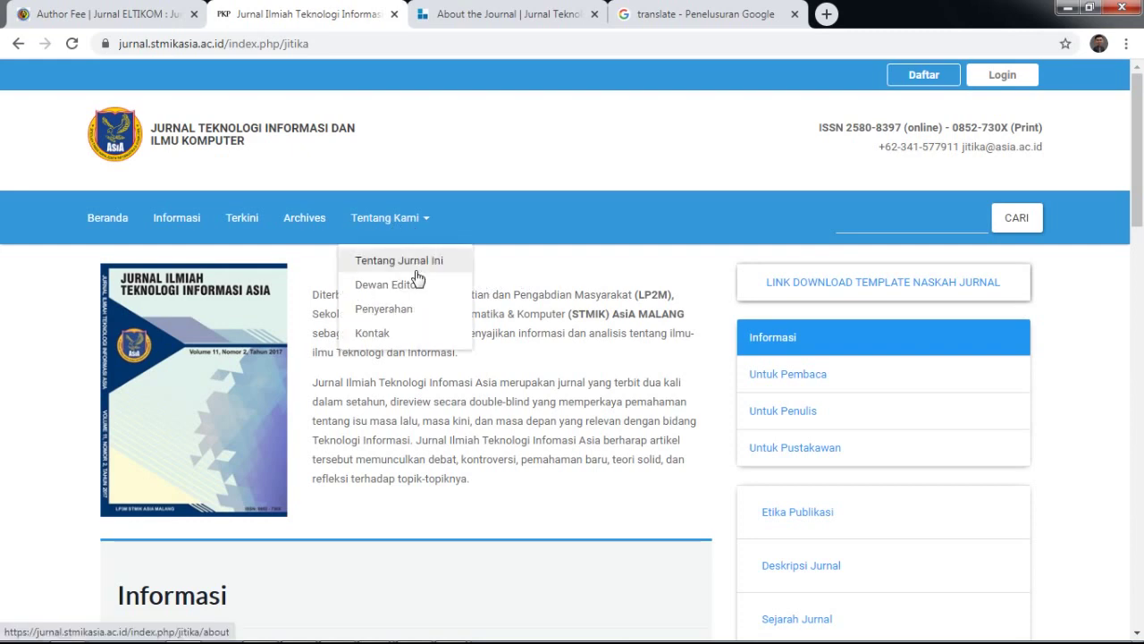
left_click(414, 267)
Read through the about page and go back to the journal's SINTA profile.
scroll(599, 351, "down", 4)
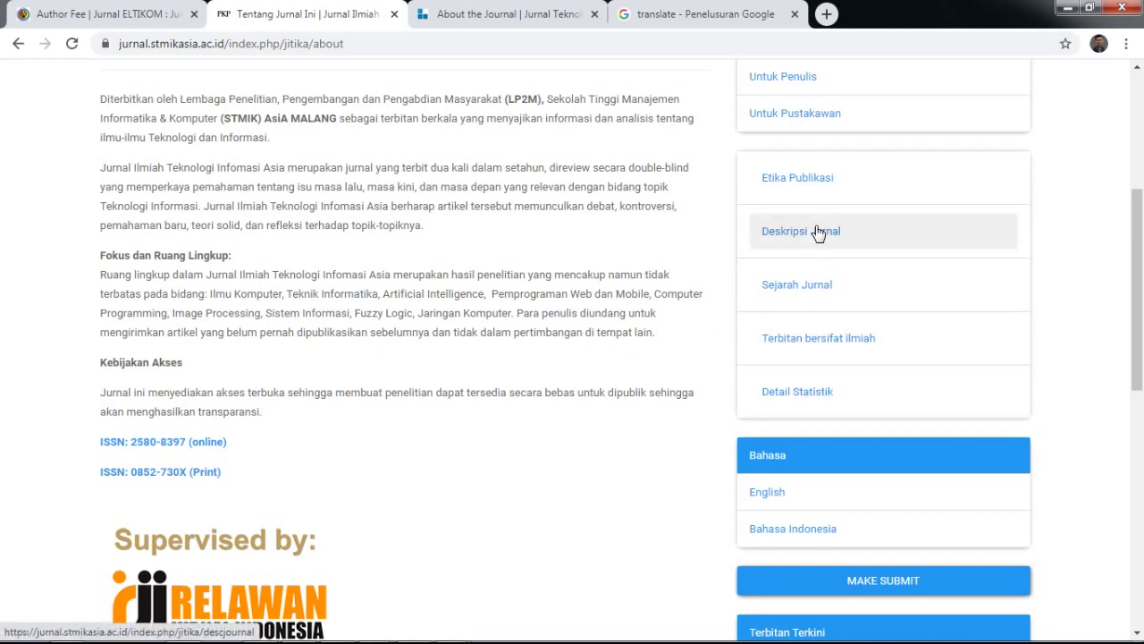
scroll(831, 295, "down", 4)
scroll(846, 386, "up", 8)
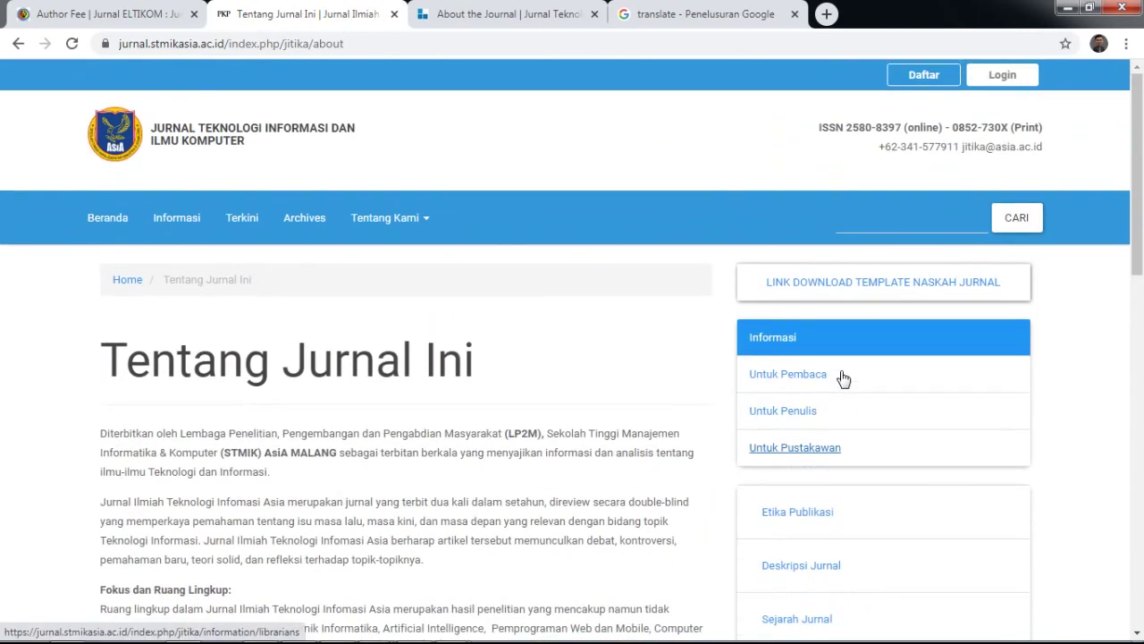
left_click(18, 45)
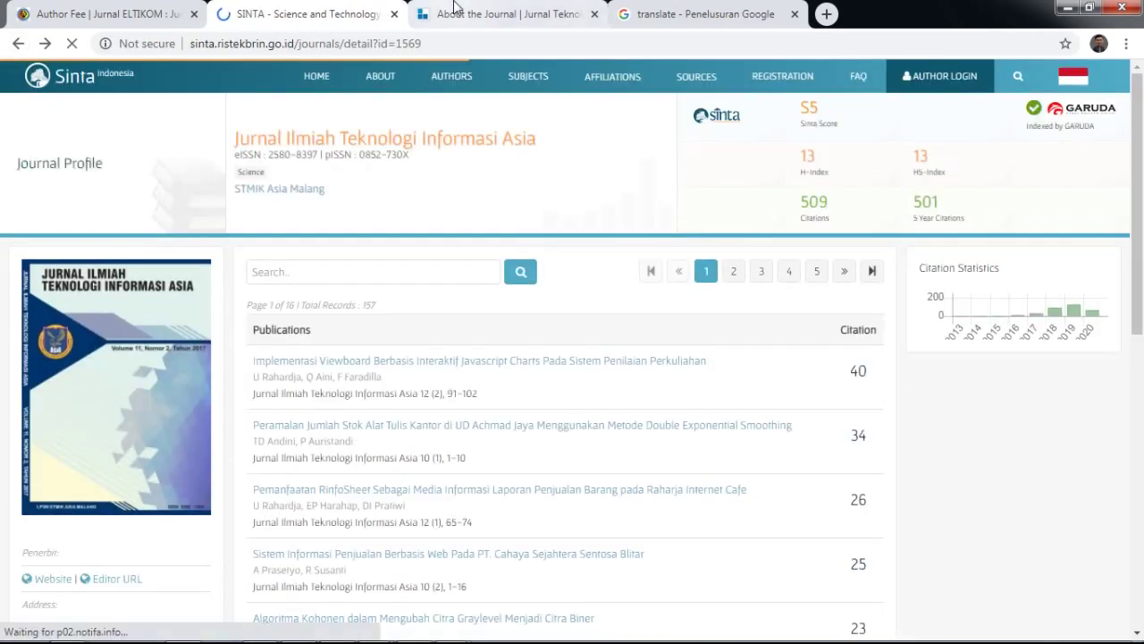
Open the Download Template link in the ELTIKOM Author Fee page sidebar.
left_click(157, 12)
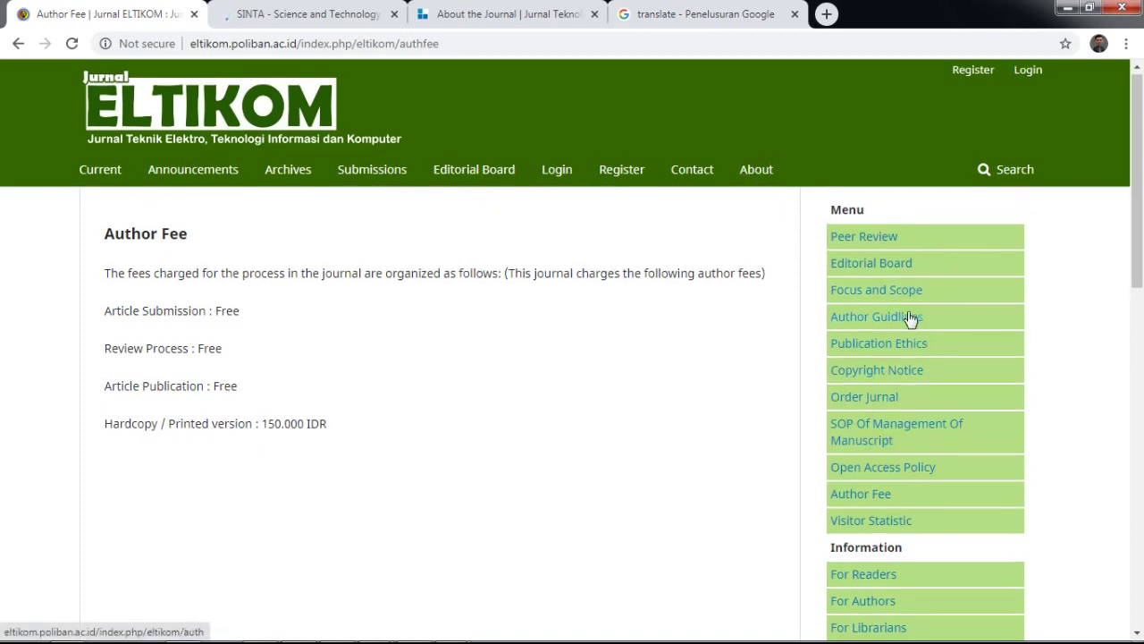
scroll(903, 348, "down", 3)
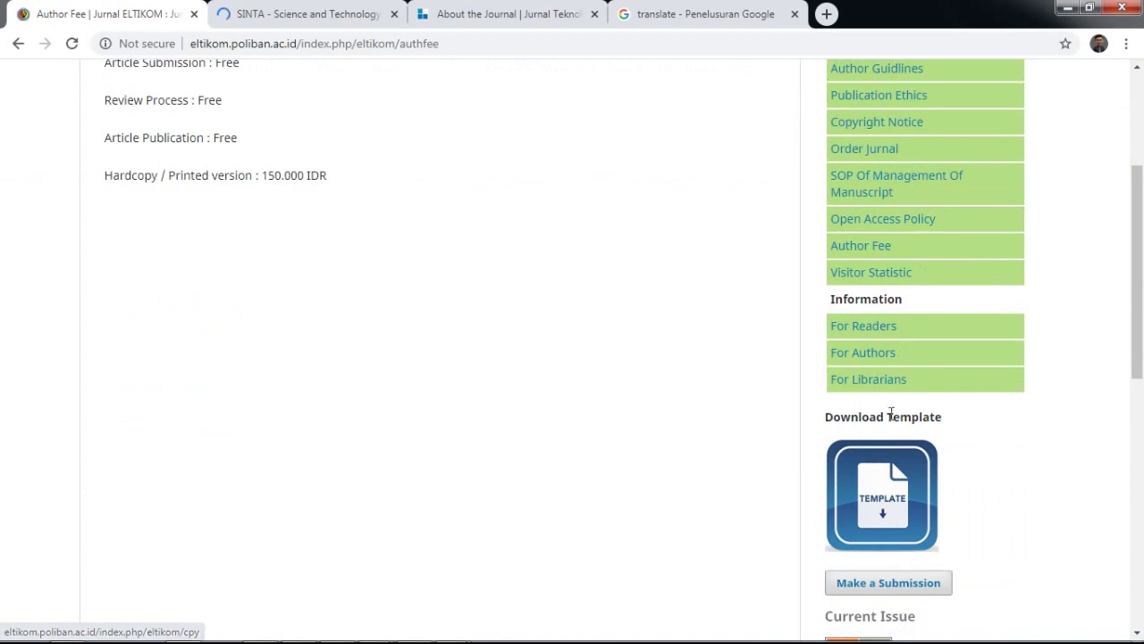
left_click(887, 517)
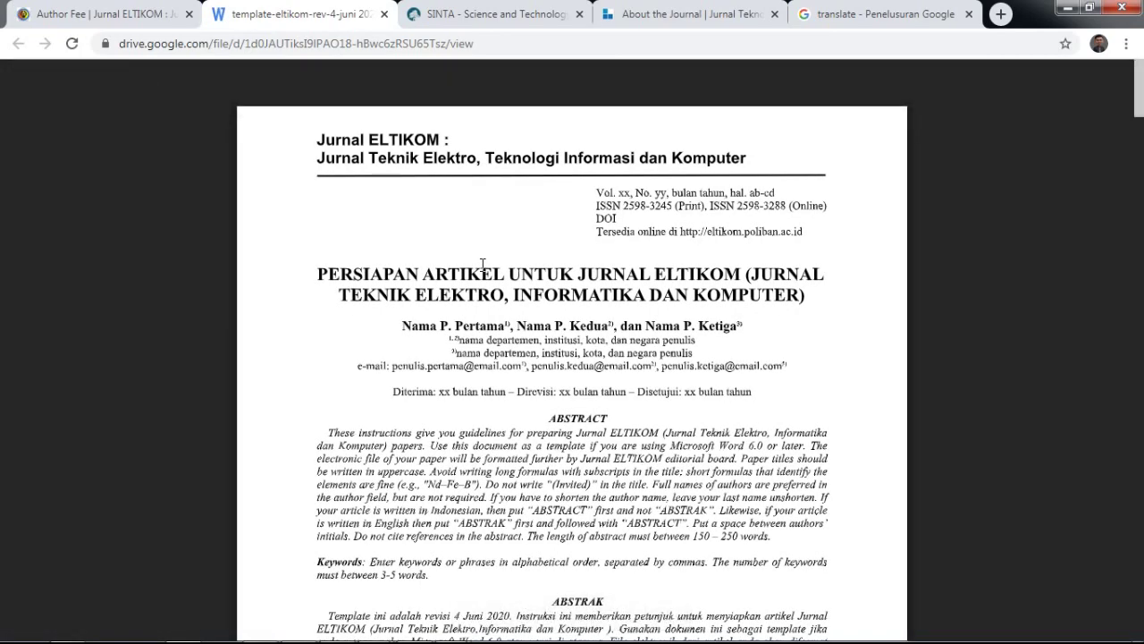
Scroll the Drive preview of template-eltikom-rev-4-juni 2020.docx through its abstract sections.
scroll(508, 329, "down", 1)
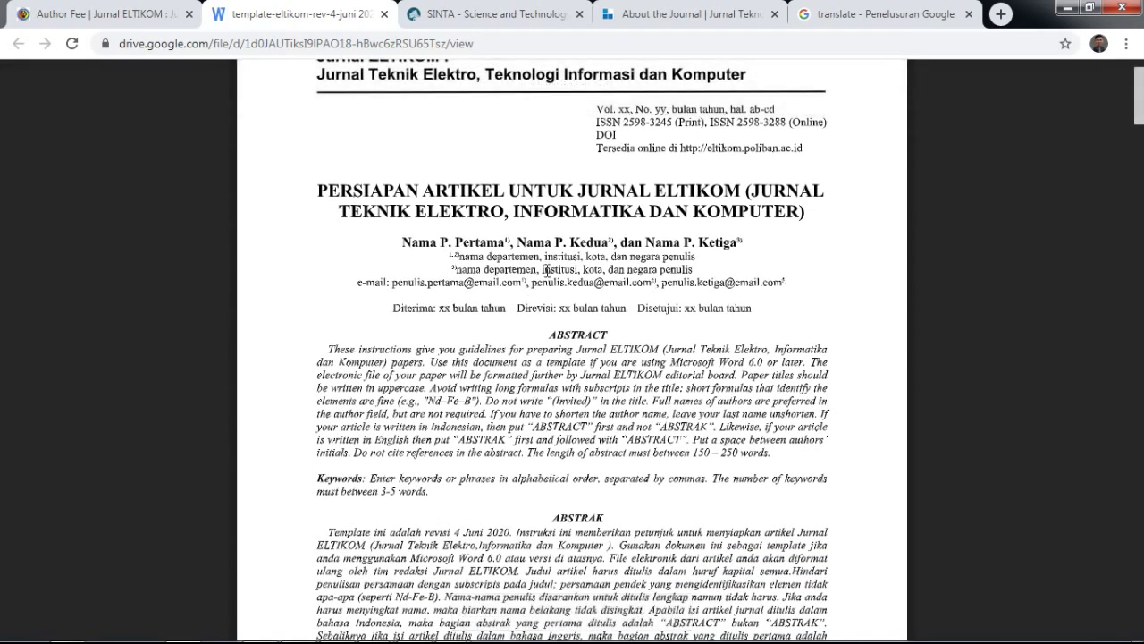
scroll(547, 266, "down", 1)
scroll(547, 267, "down", 2)
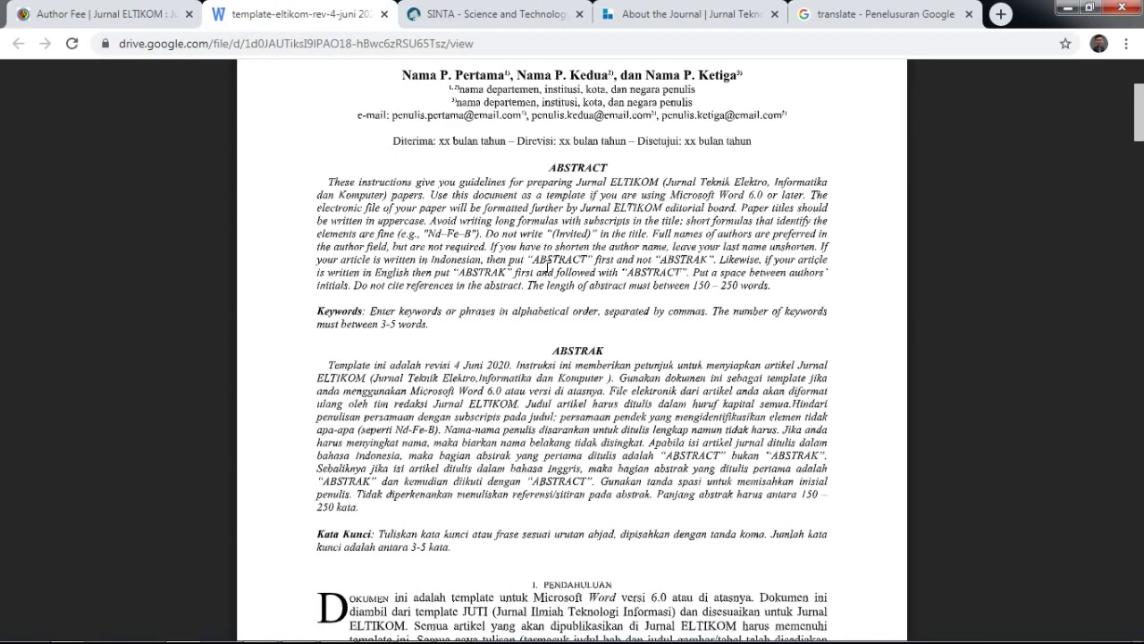
mouse_move(411, 636)
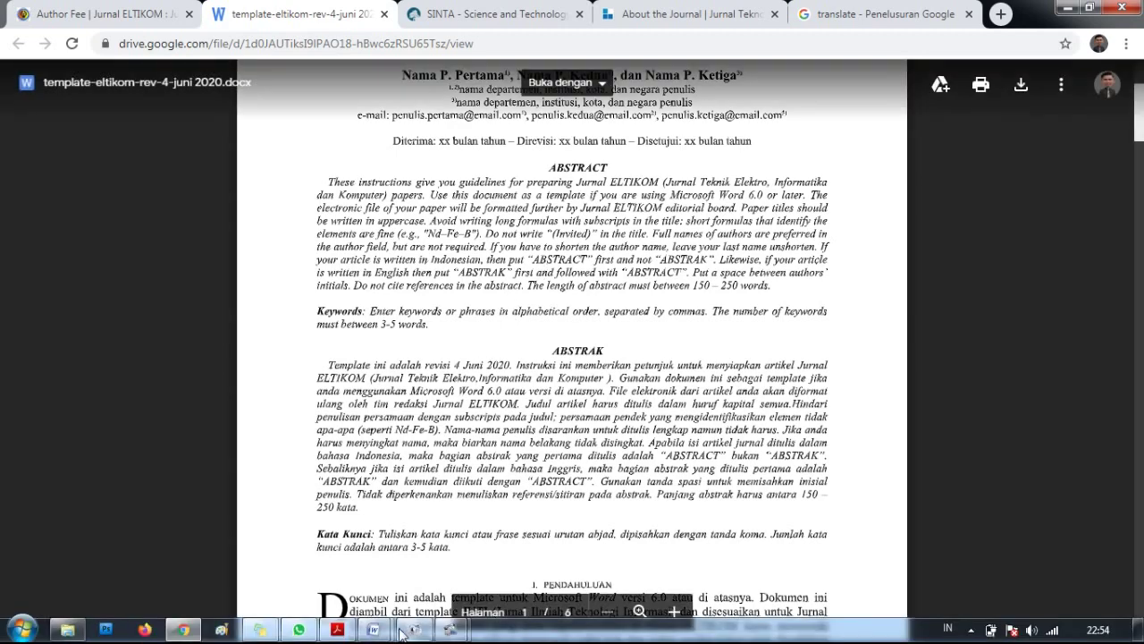
Inspect the Word template's title, author line and department placeholder formatting, then minimize Word.
mouse_move(374, 629)
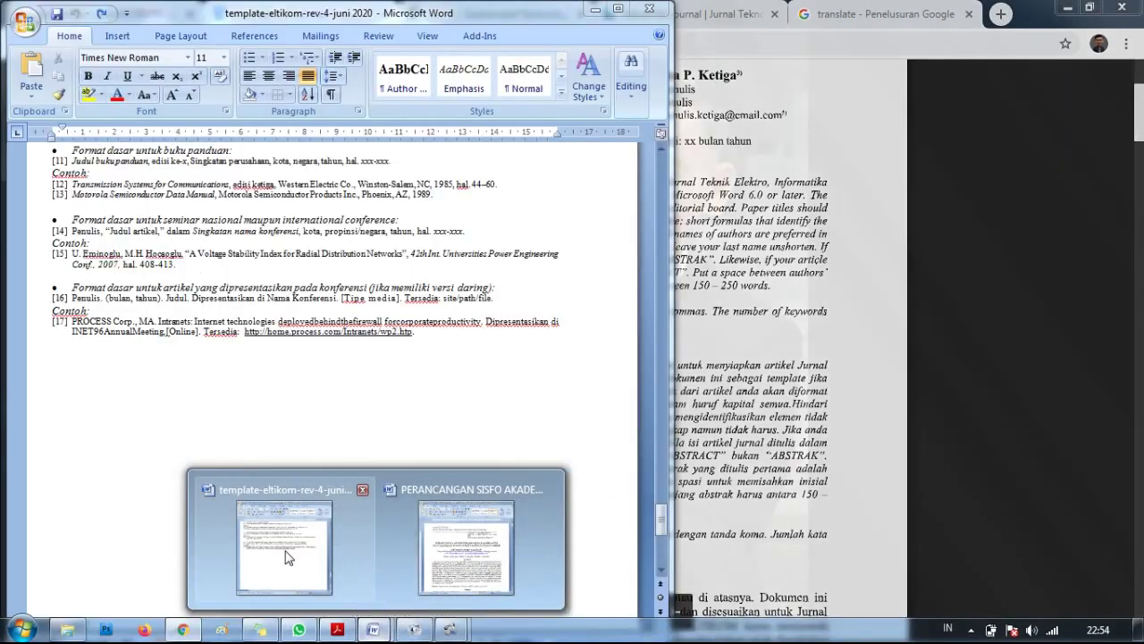
left_click(287, 558)
scroll(340, 376, "up", 12)
left_click_drag(663, 476, 651, 168)
left_click_drag(104, 322, 531, 345)
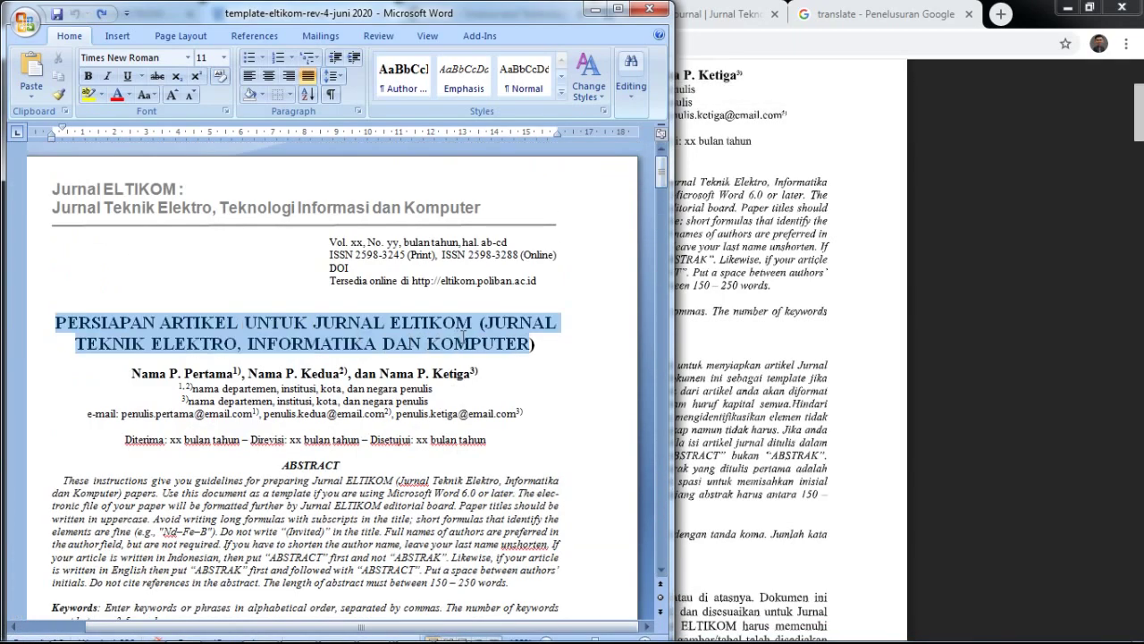
left_click(179, 369)
left_click_drag(193, 388, 280, 389)
scroll(291, 329, "down", 2)
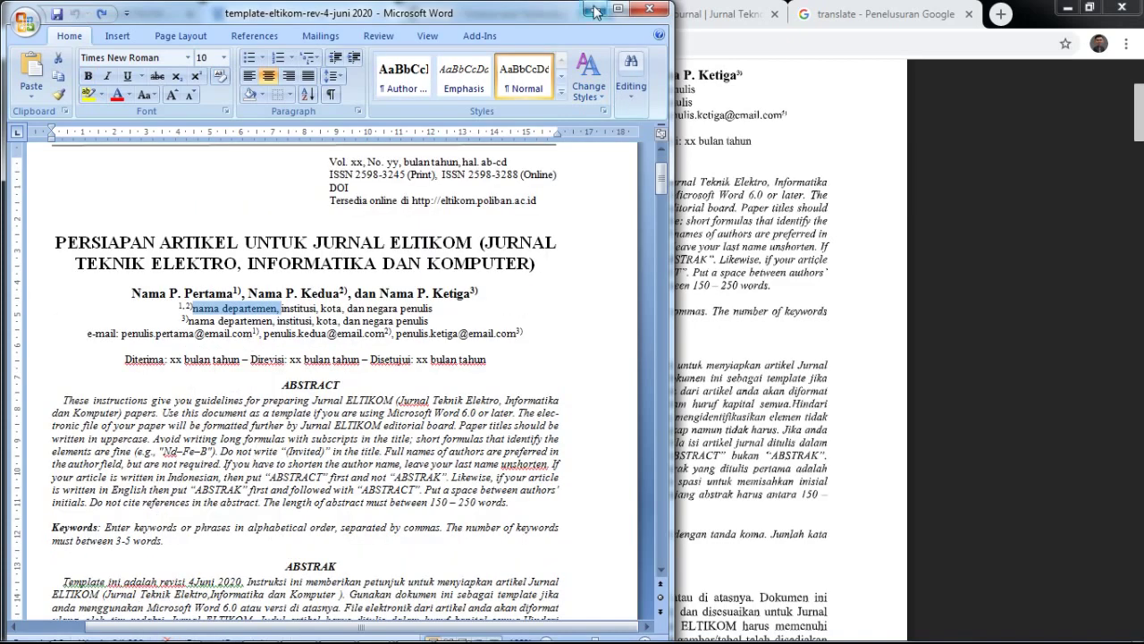
left_click(594, 9)
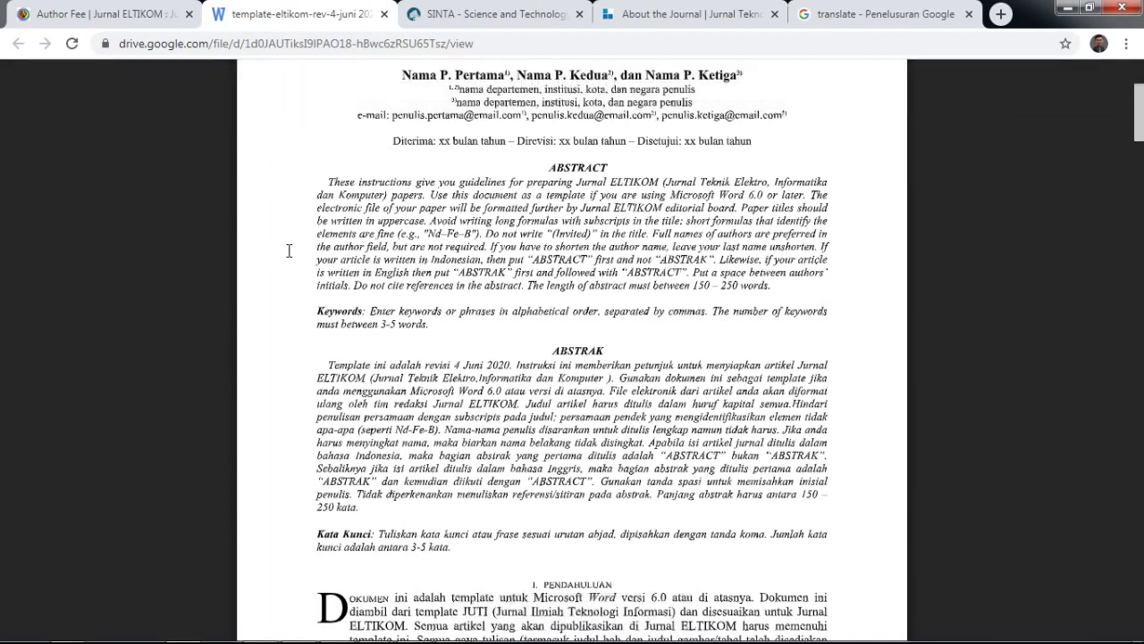
Return to the ELTIKOM Author Fee page and open its Register profile form.
left_click(408, 14)
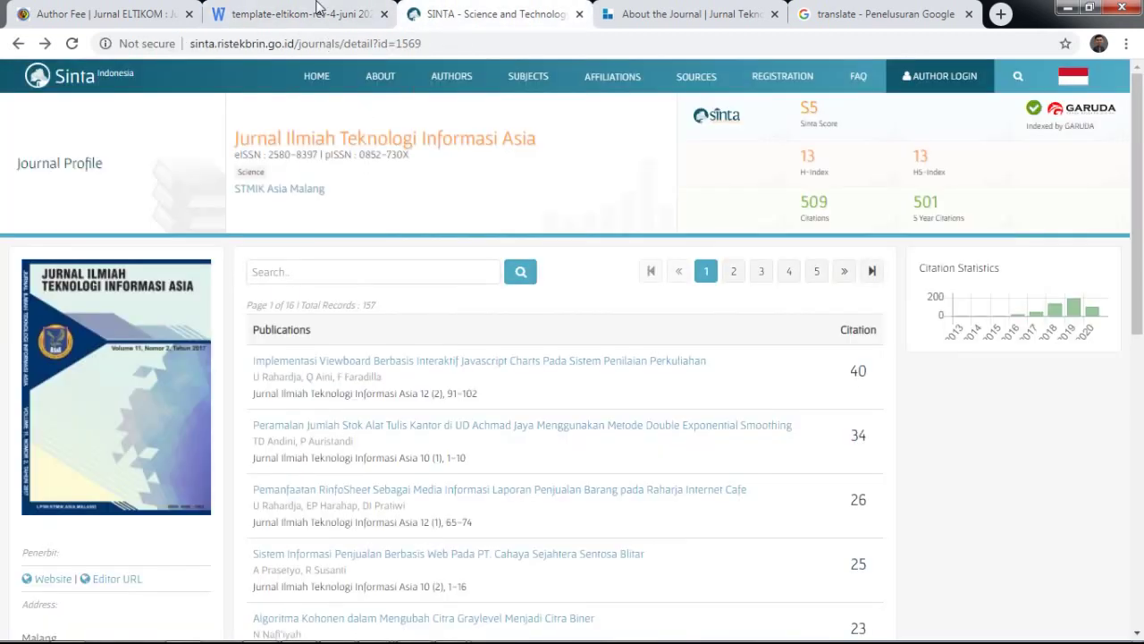
left_click(321, 9)
left_click(131, 7)
scroll(532, 268, "up", 3)
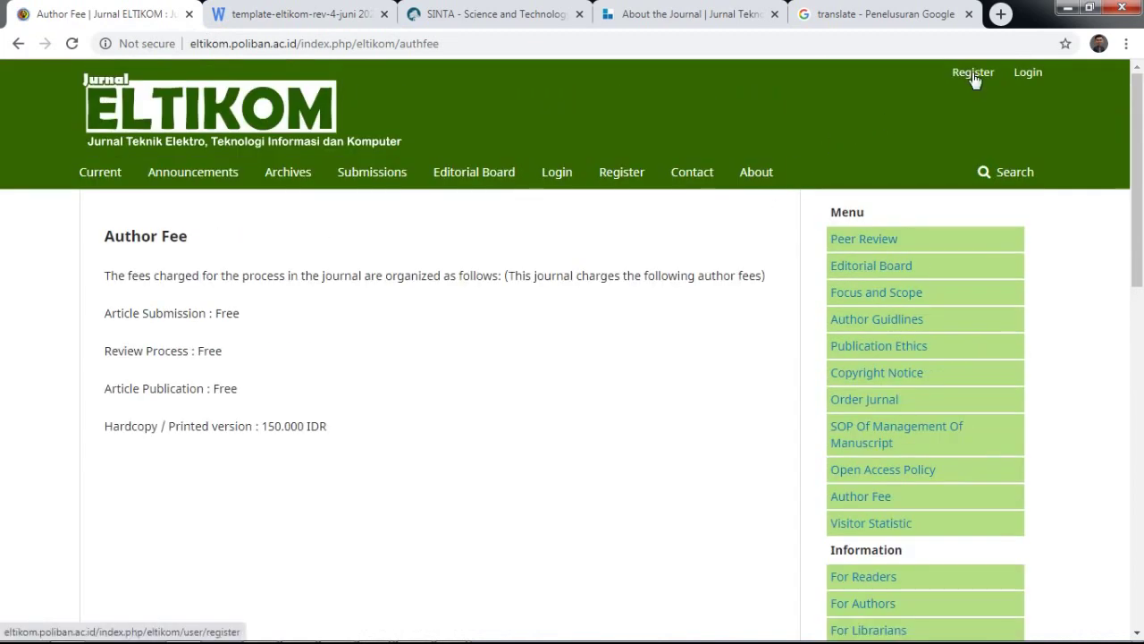
left_click(488, 11)
left_click(661, 12)
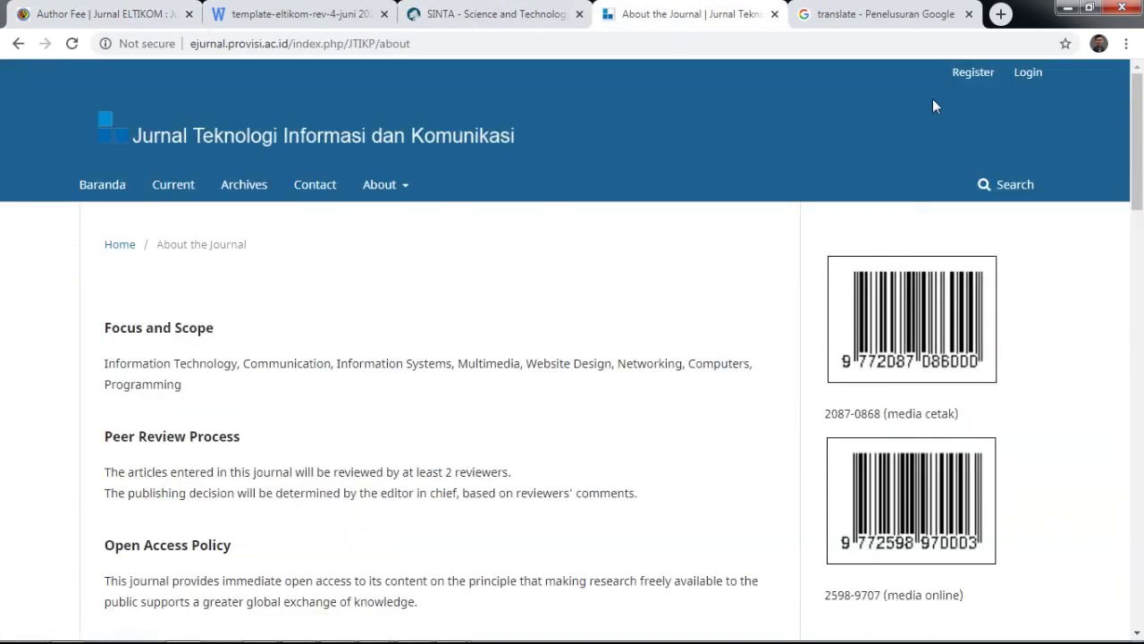
left_click(273, 19)
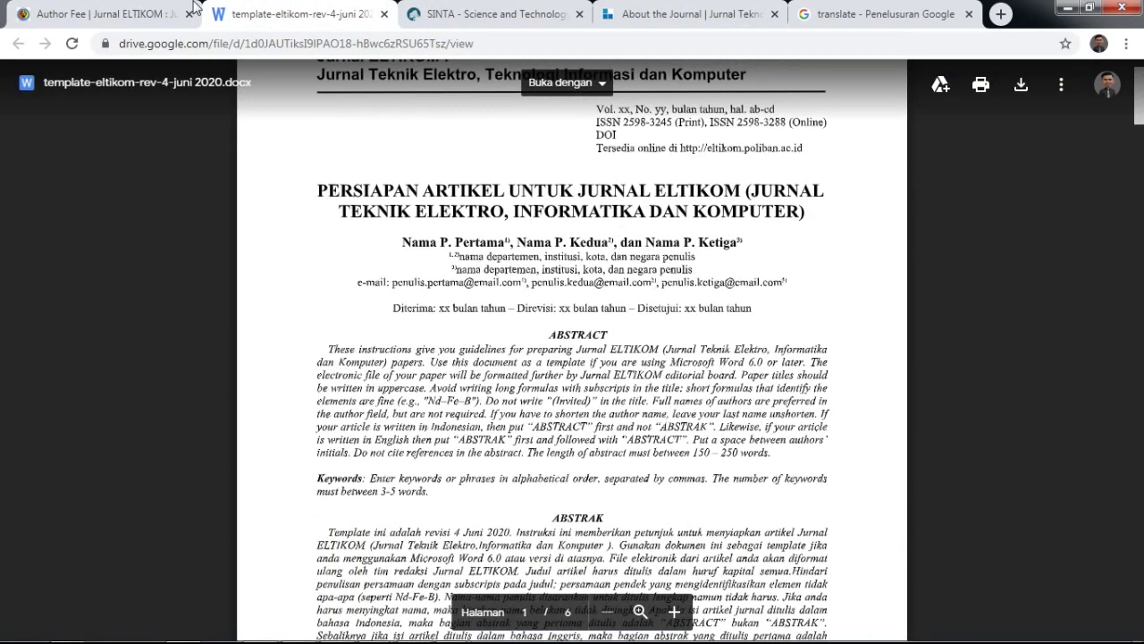
left_click(487, 13)
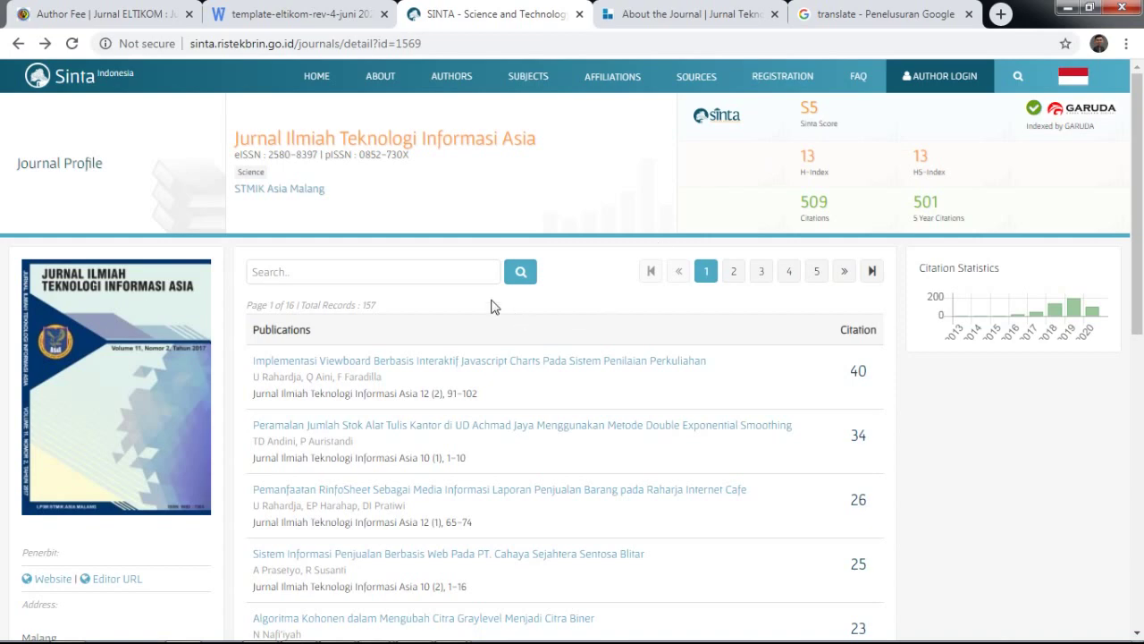
left_click(65, 11)
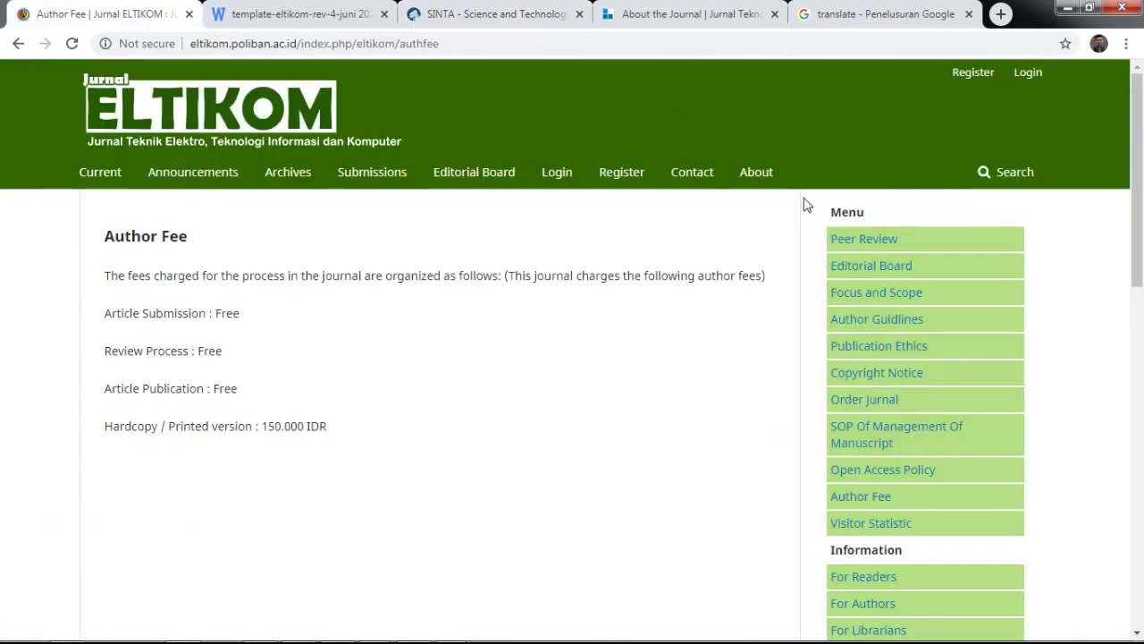
left_click(972, 73)
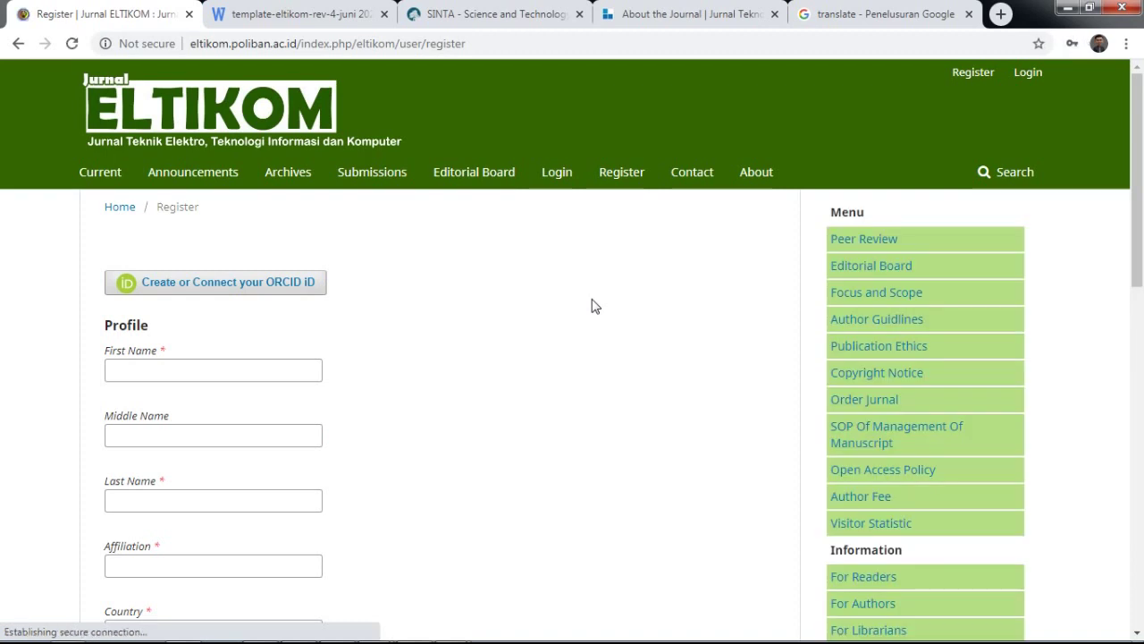
Enter the author's first, middle and last name in the registration form.
scroll(175, 339, "down", 2)
left_click(144, 207)
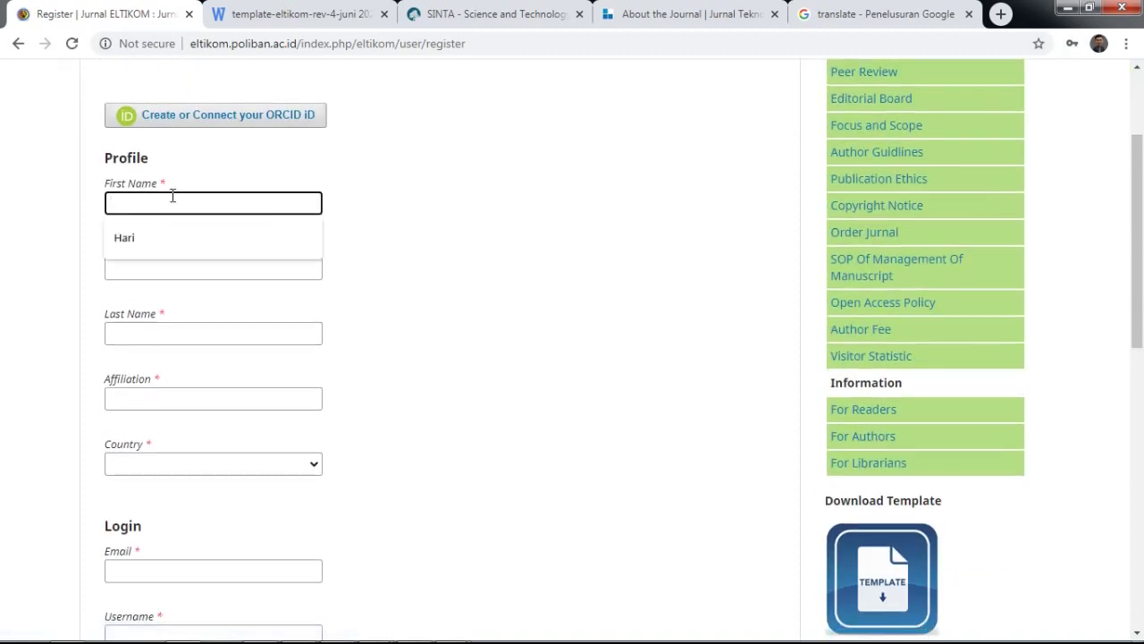
key("Escape")
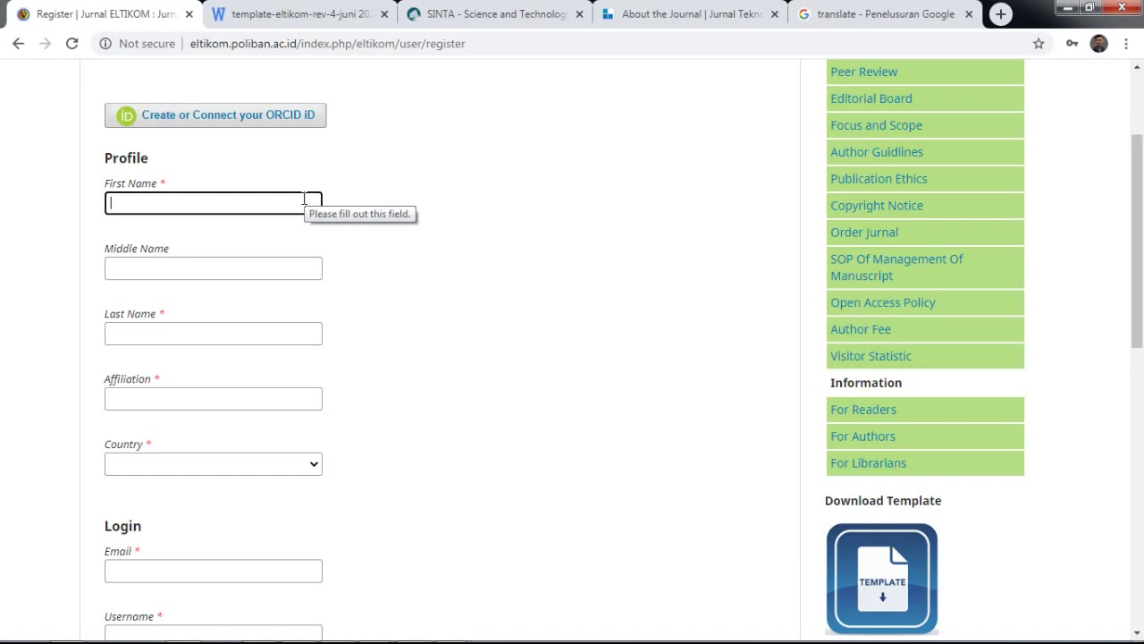
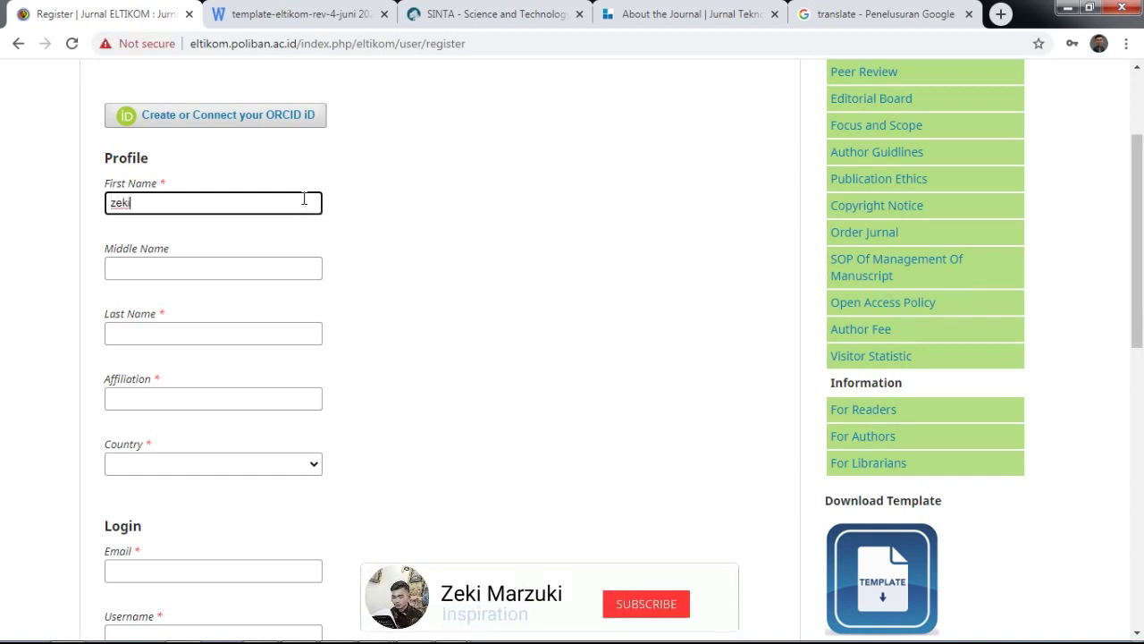
key("Tab")
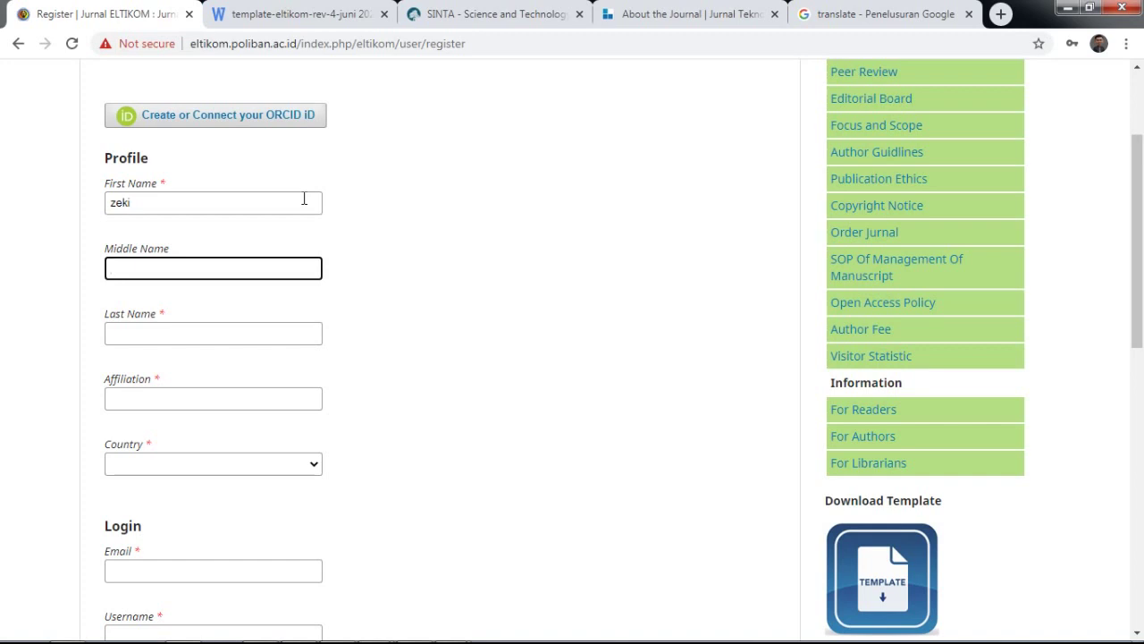
key("Tab")
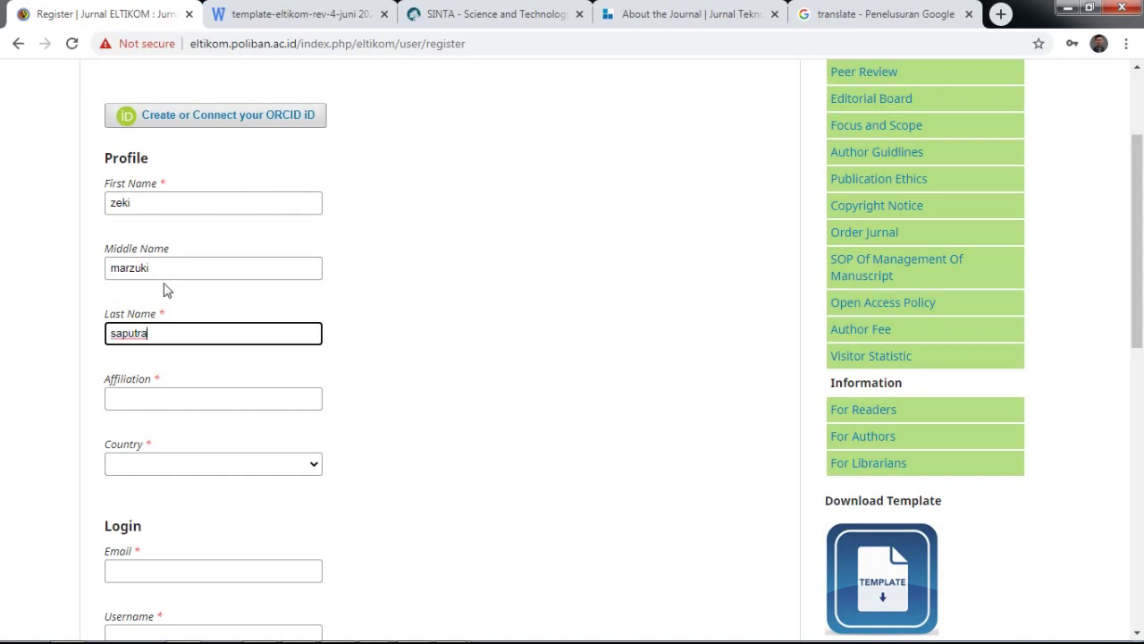
Fix the name fields so the surname moves from middle name into last name.
left_click_drag(174, 268, 112, 261)
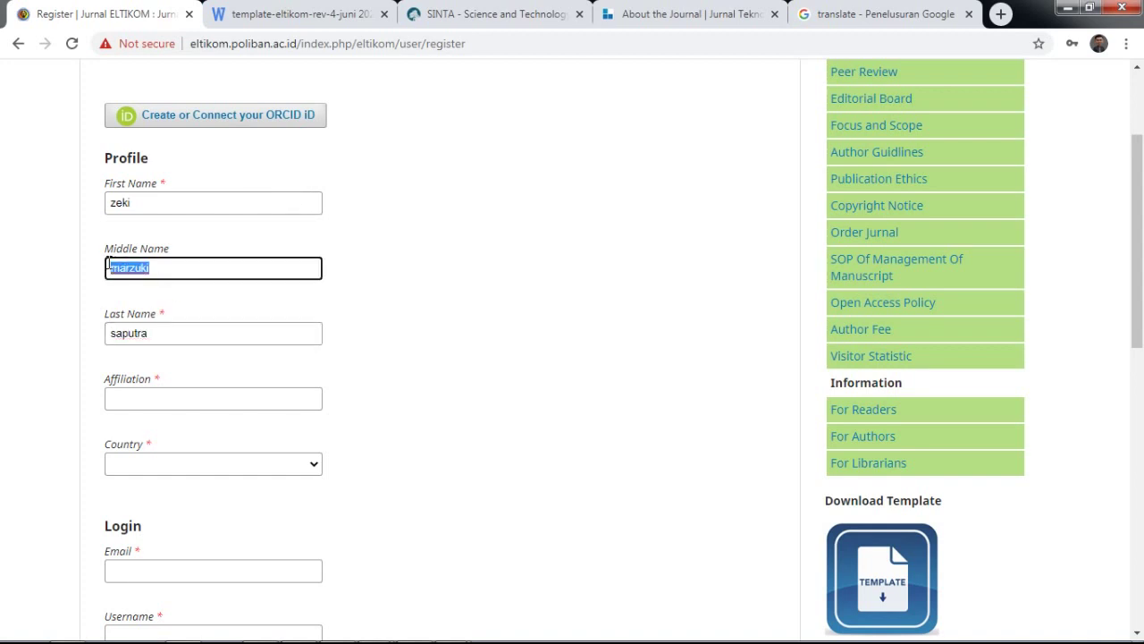
left_click(169, 329)
left_click_drag(171, 331, 71, 333)
key("BackSpace")
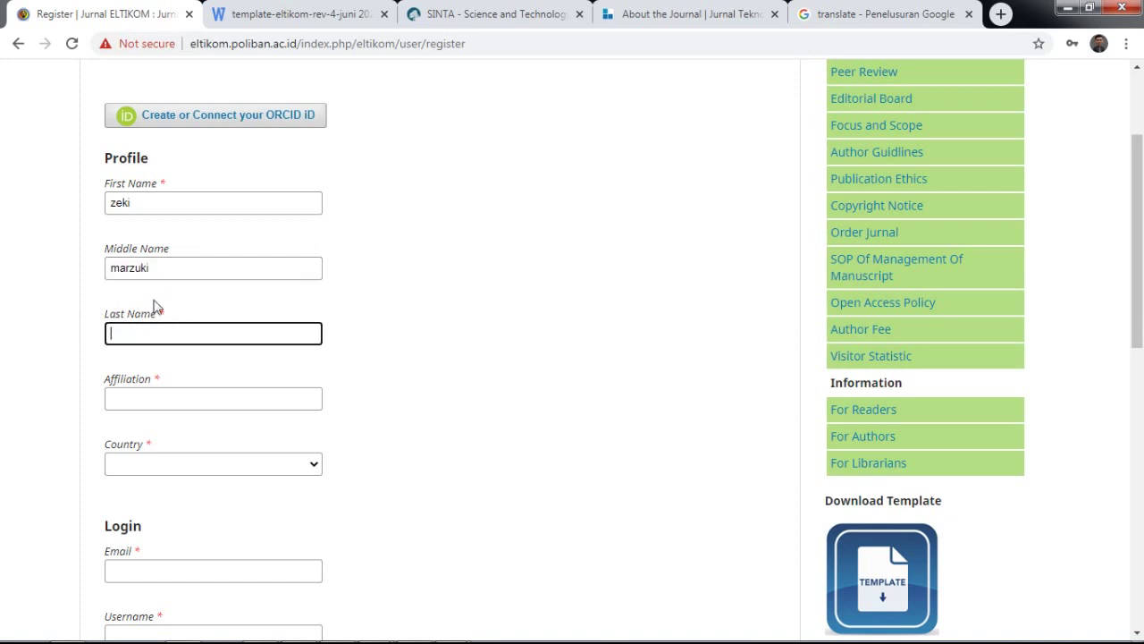
left_click_drag(163, 276, 76, 282)
key("ctrl+x")
left_click(161, 329)
key("ctrl+v")
Set the affiliation to IAIN Bukittinggi using the autocomplete suggestion.
left_click(249, 396)
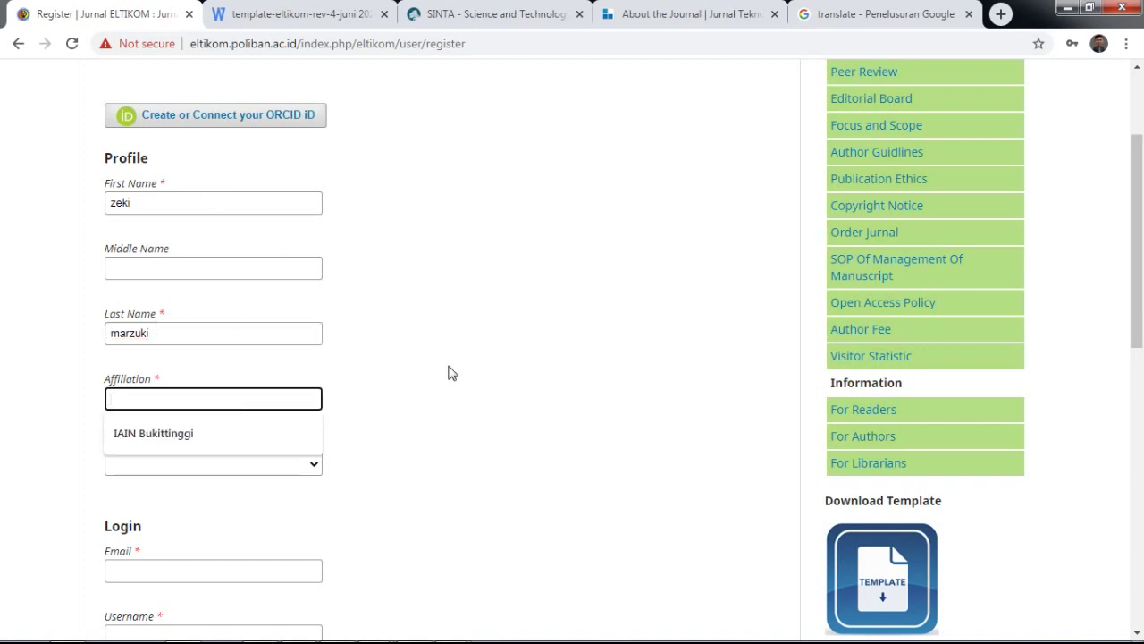
scroll(449, 366, "down", 1)
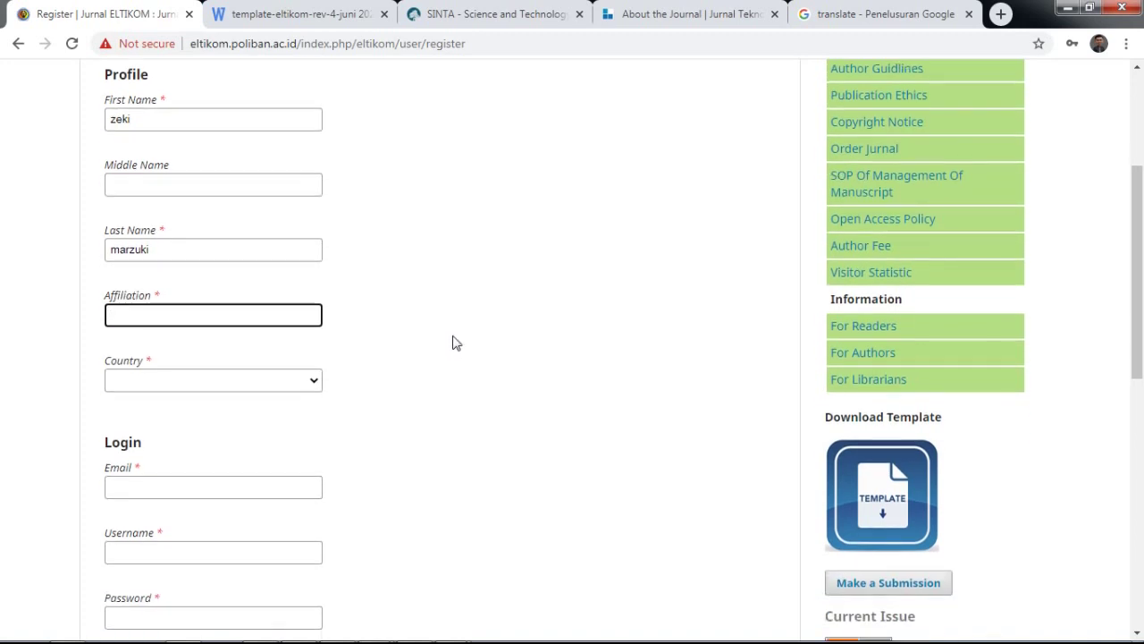
type("IAIN")
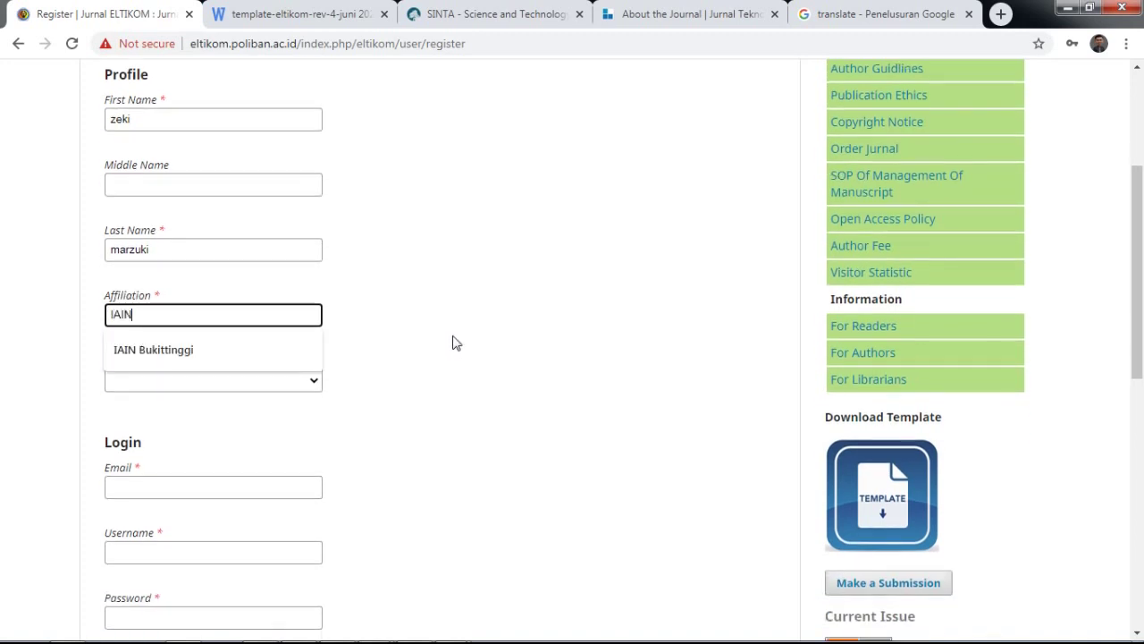
key("Down")
key("Return")
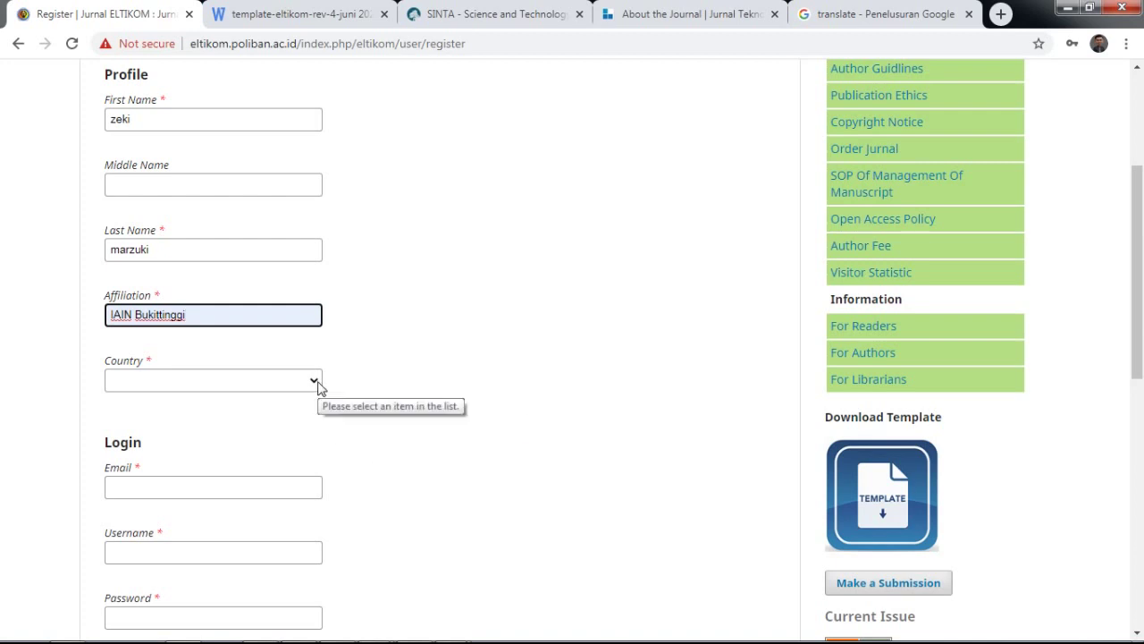
Choose Indonesia as the country.
left_click(318, 385)
left_click(318, 385)
left_click(318, 385)
scroll(281, 284, "down", 3)
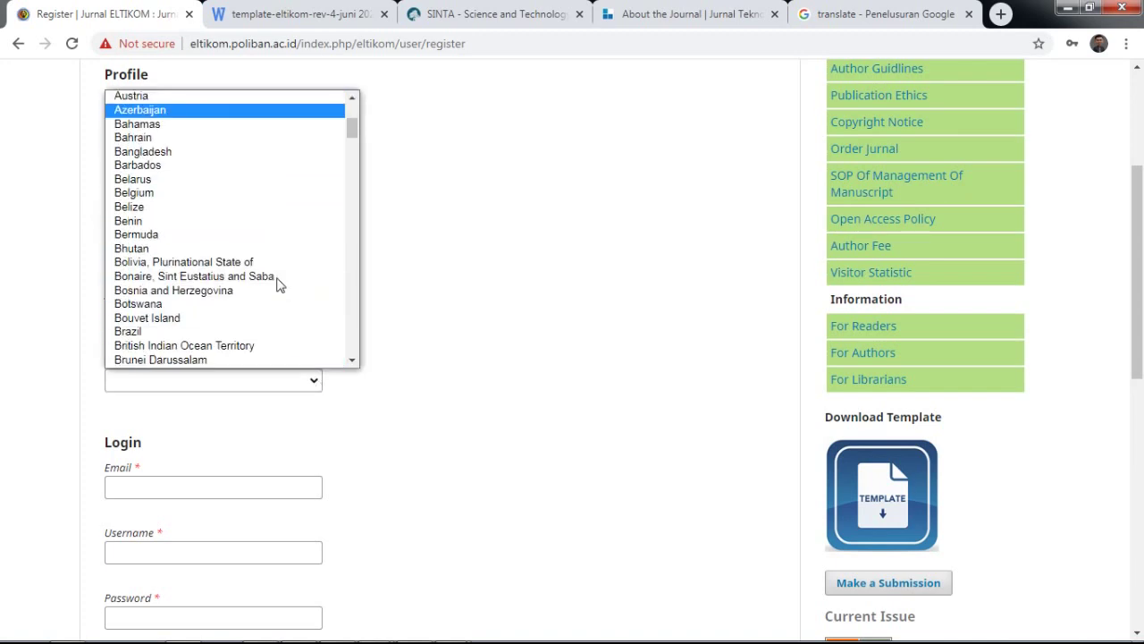
key("i")
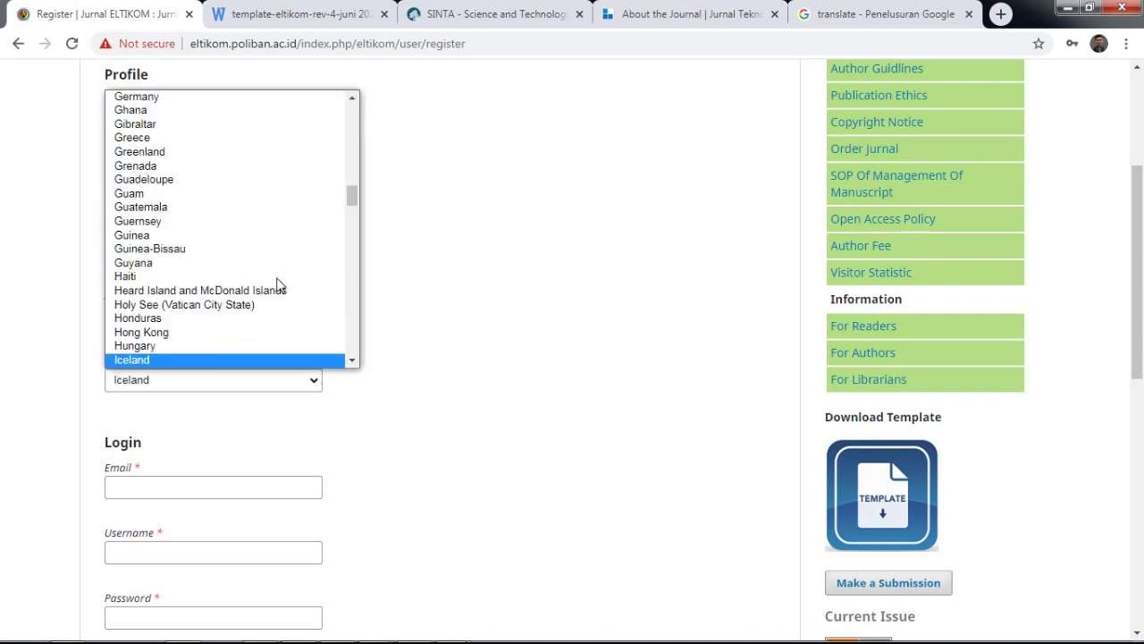
key("i")
key("i")
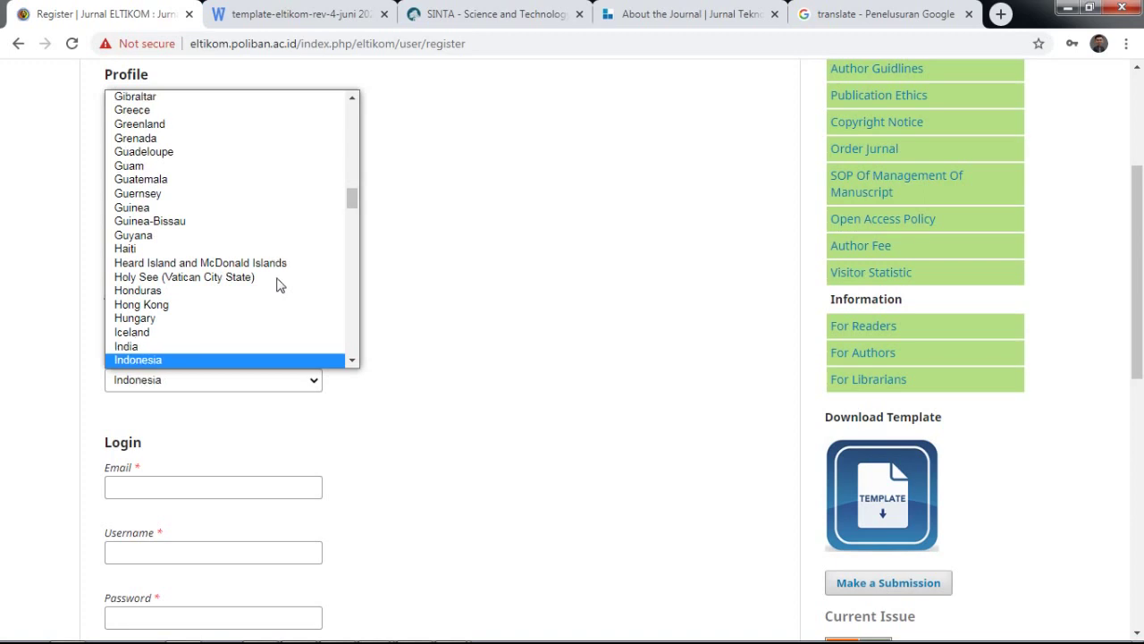
key("Return")
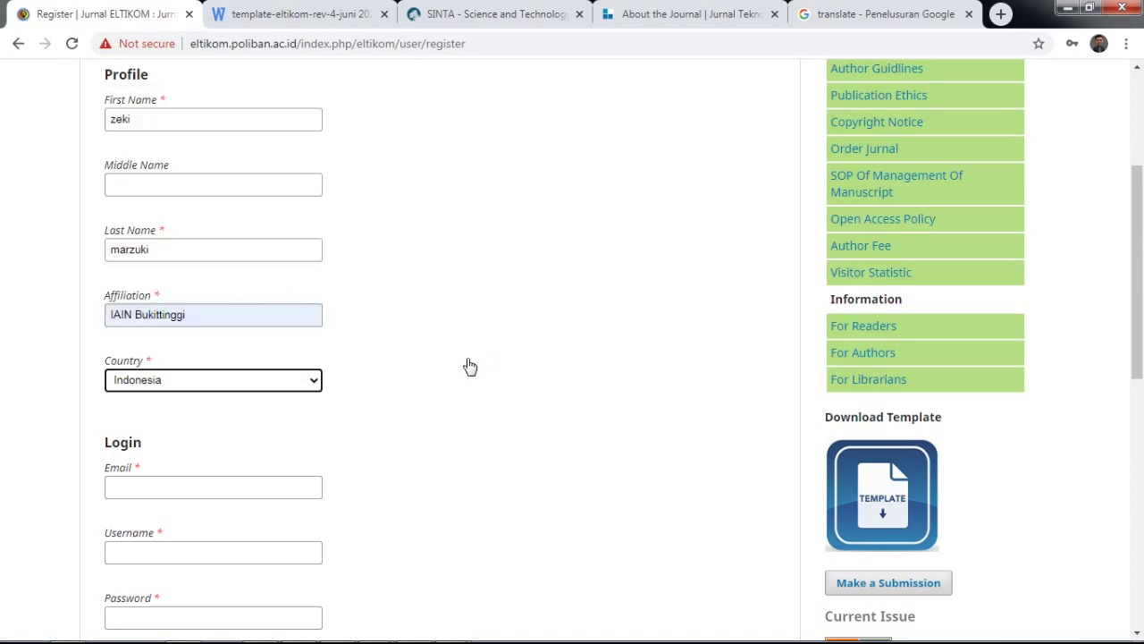
scroll(465, 366, "down", 2)
left_click(307, 323)
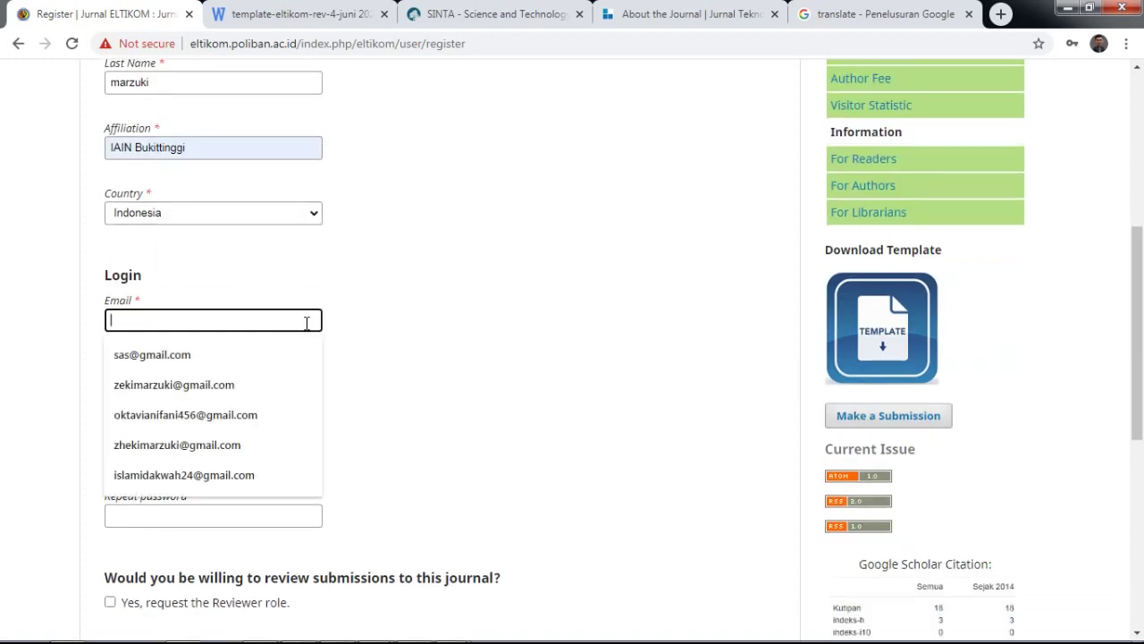
Fill in the author's saved e-mail address and choose an account username.
left_click(229, 383)
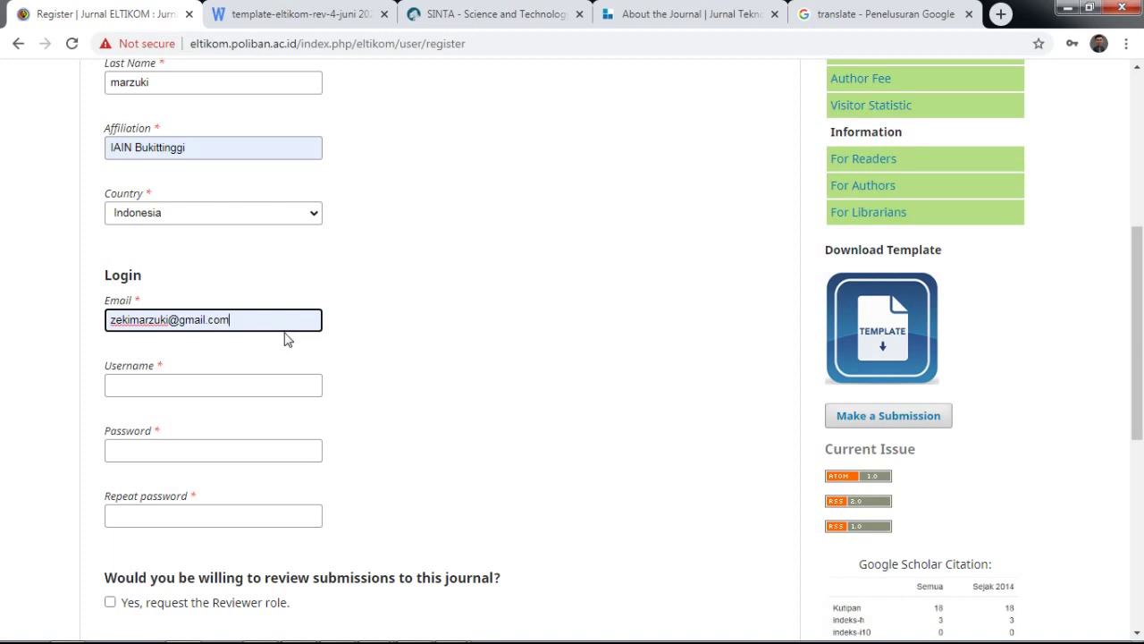
left_click(251, 384)
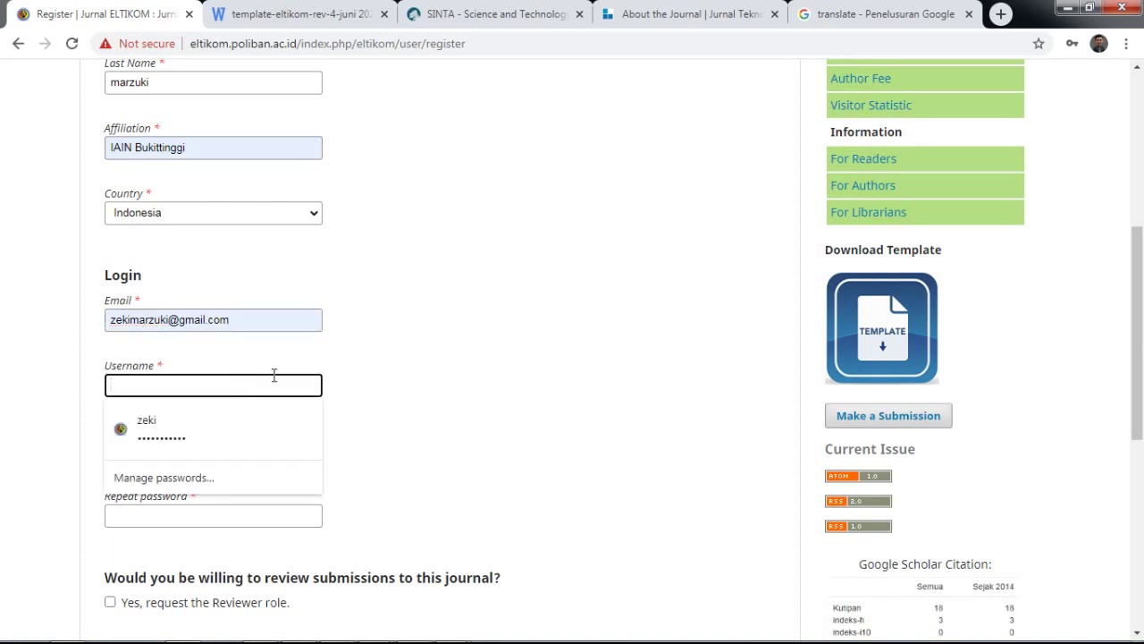
left_click(400, 355)
left_click(220, 381)
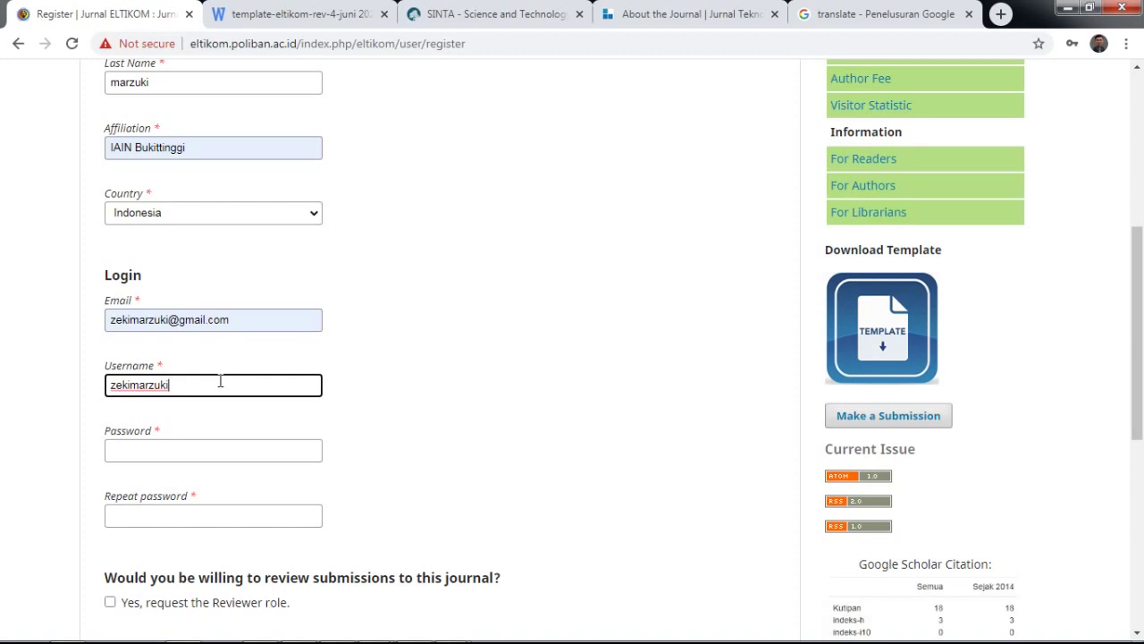
Enter the account password and repeat it in the confirmation field.
left_click(182, 453)
left_click(542, 424)
left_click(307, 448)
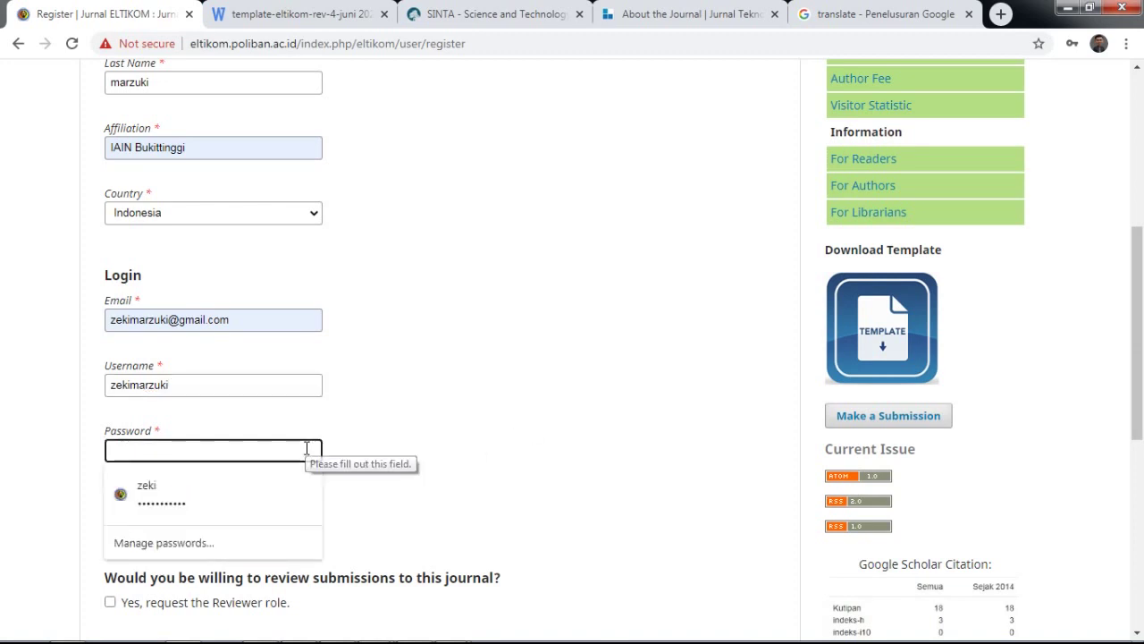
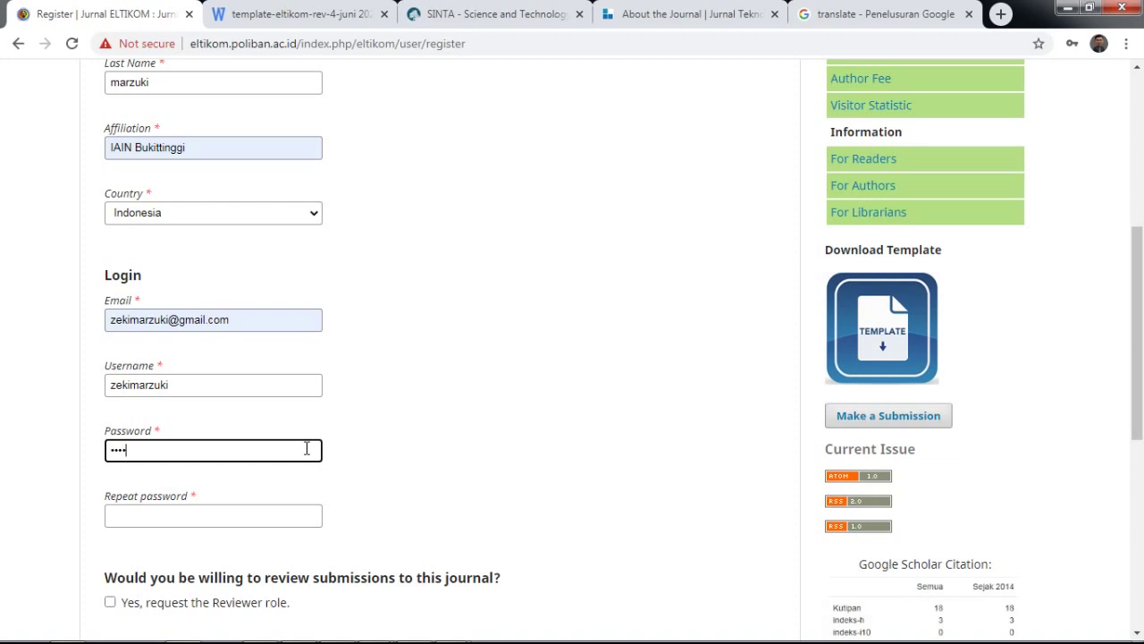
left_click(238, 511)
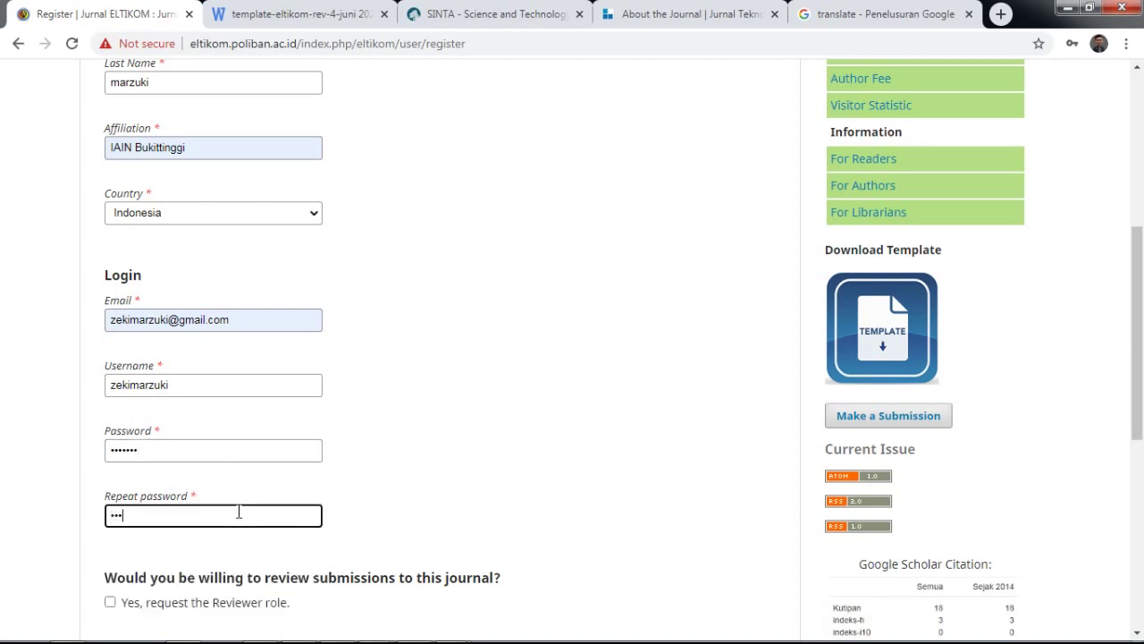
Request the Reviewer role, tick the reCAPTCHA, and return to the top of the form.
scroll(450, 493, "down", 4)
left_click(111, 270)
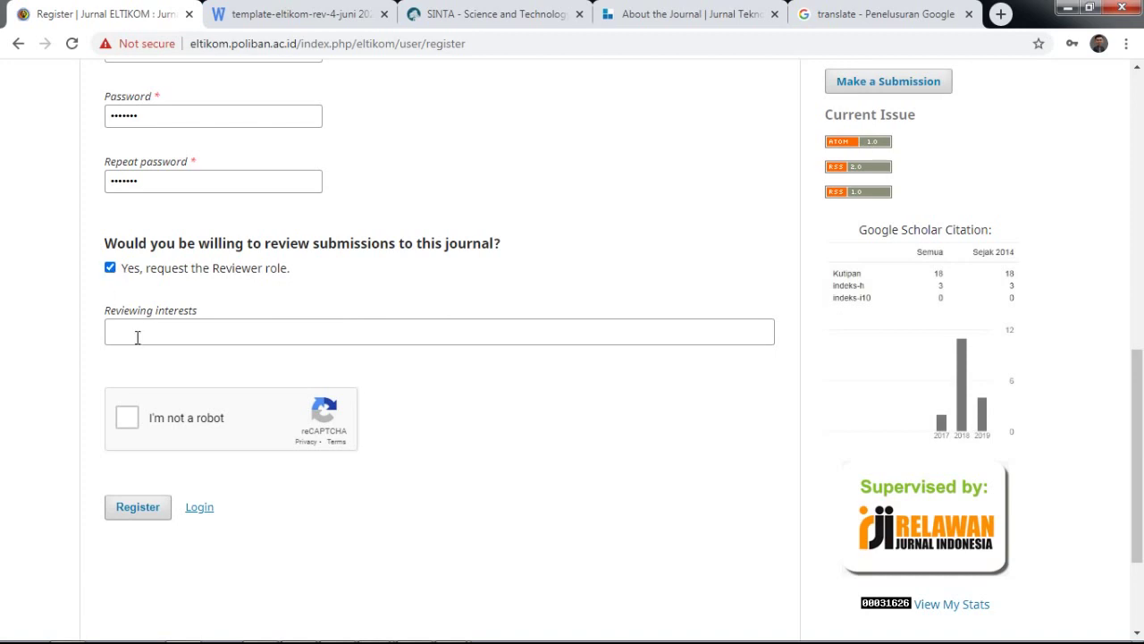
left_click(127, 419)
scroll(490, 567, "up", 1)
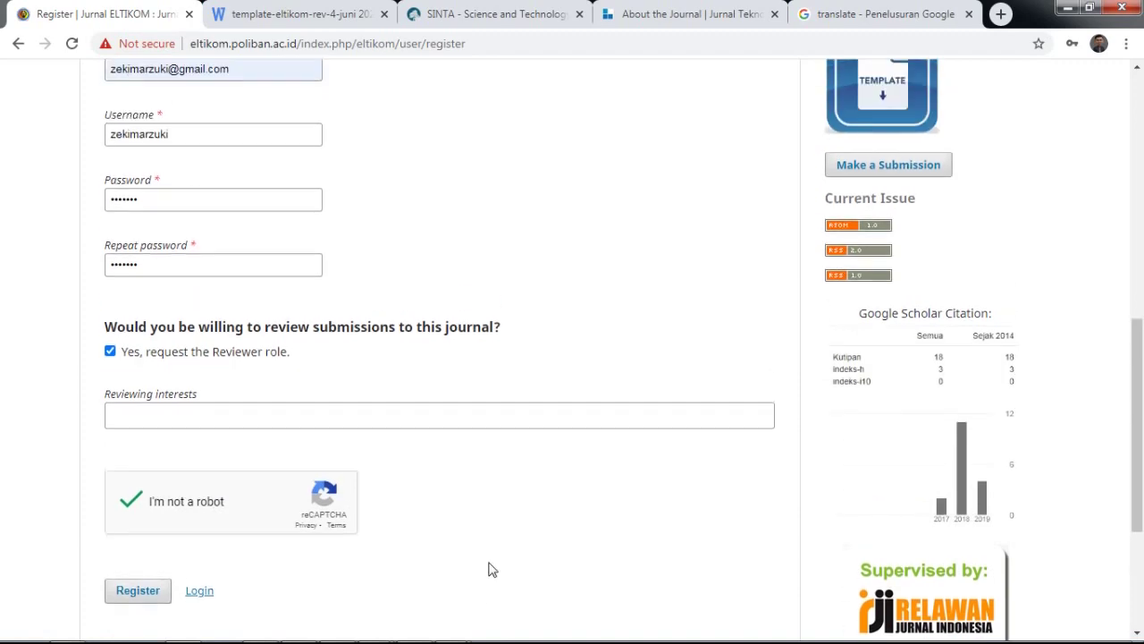
scroll(474, 579, "up", 1)
scroll(474, 579, "up", 7)
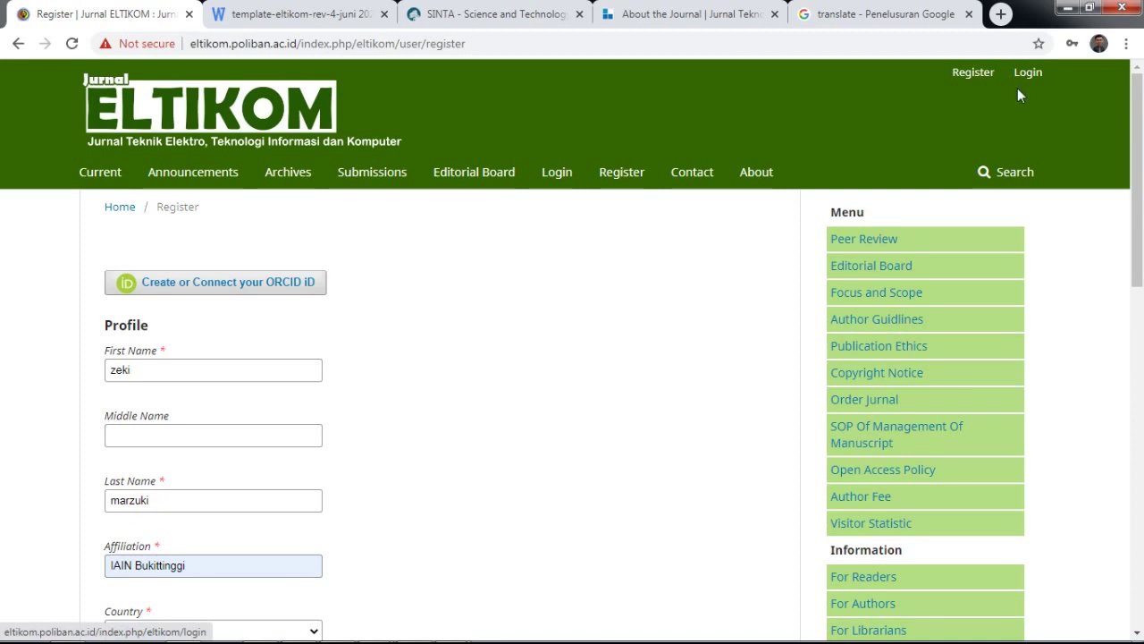
Log in to ELTIKOM with the saved username and password from Chrome's autofill.
left_click(1032, 75)
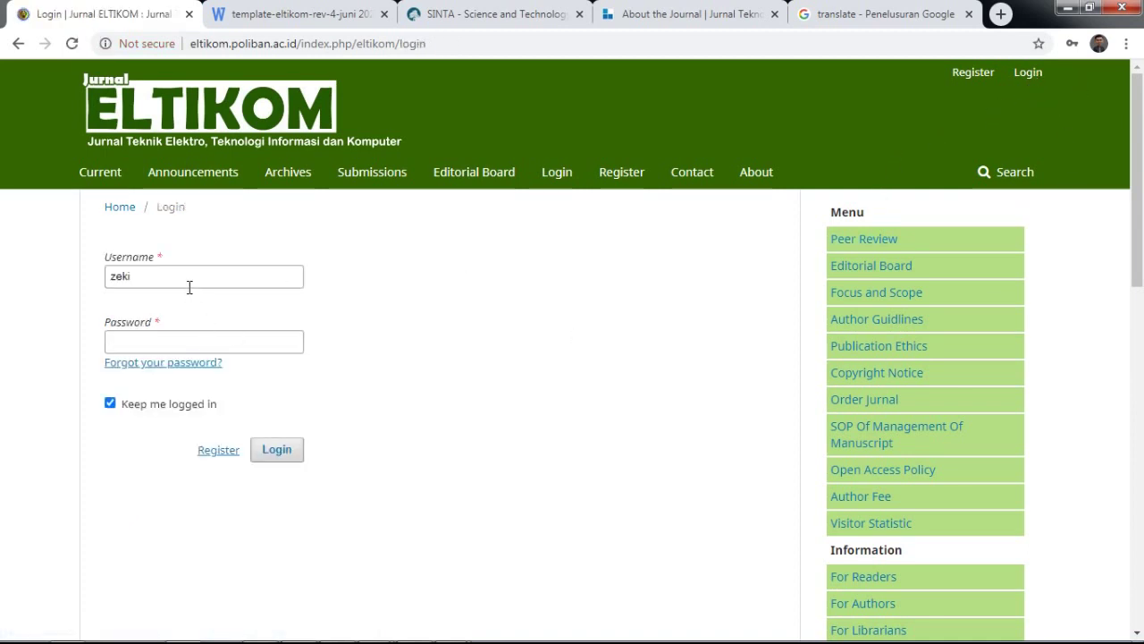
left_click(189, 281)
left_click(194, 322)
left_click(273, 465)
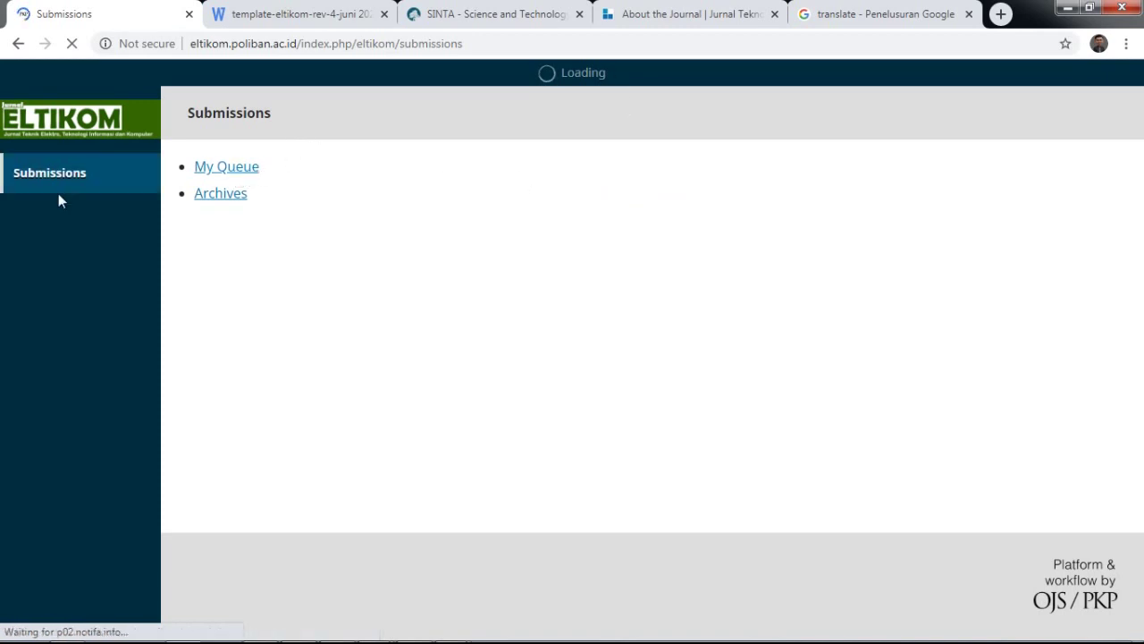
Delete incomplete submission 230 from My Queue and dismiss the error dialog.
left_click(24, 176)
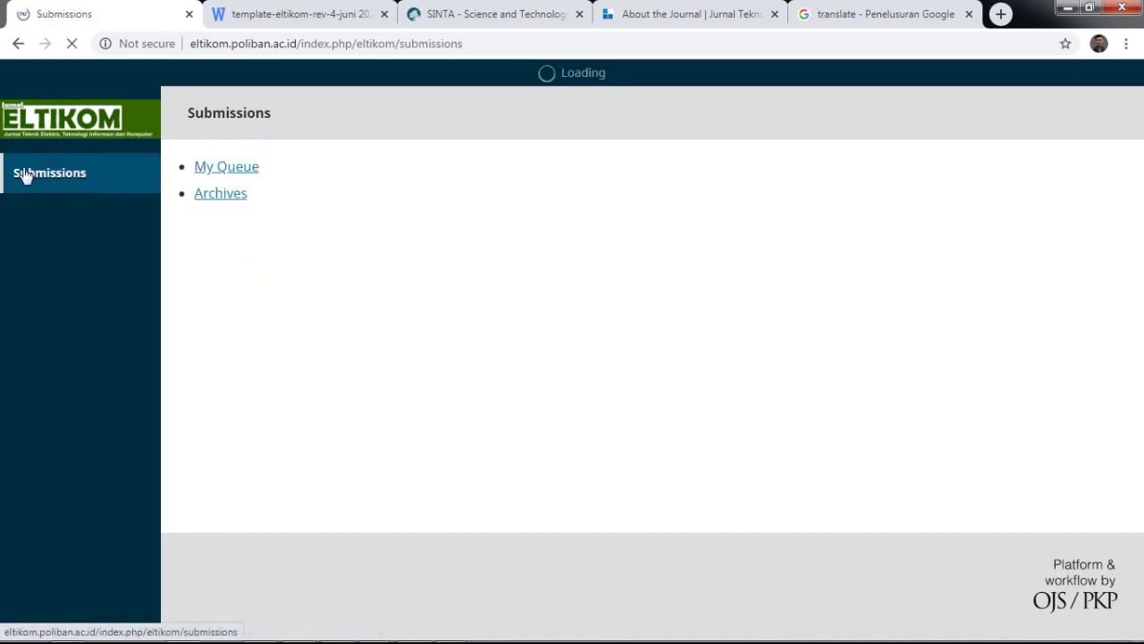
left_click(24, 176)
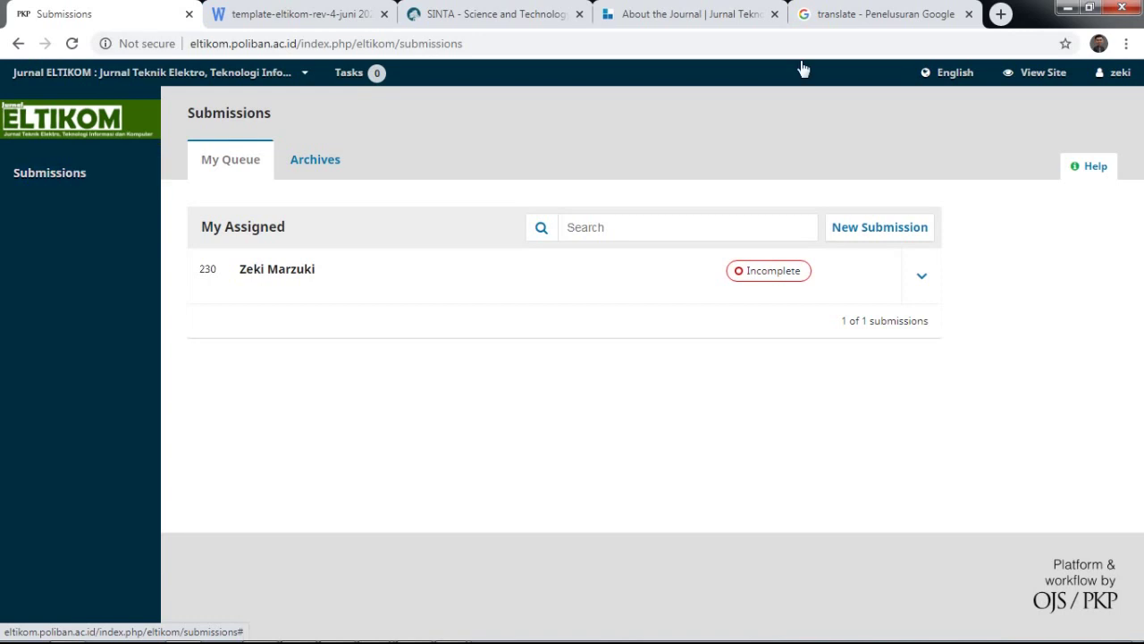
left_click(921, 285)
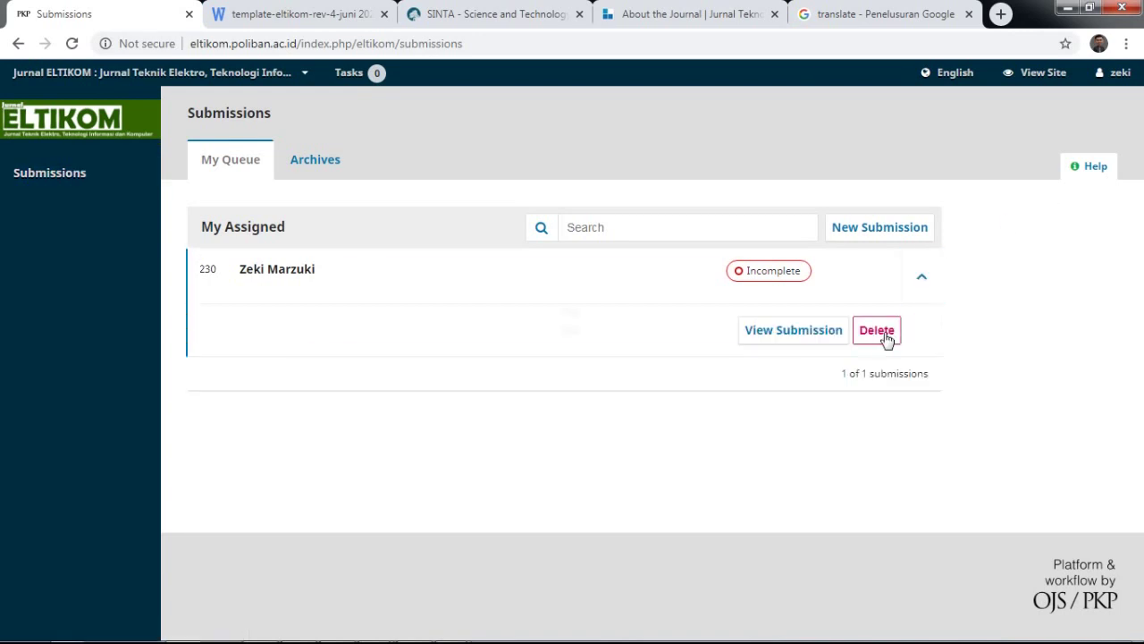
left_click(877, 330)
left_click(597, 303)
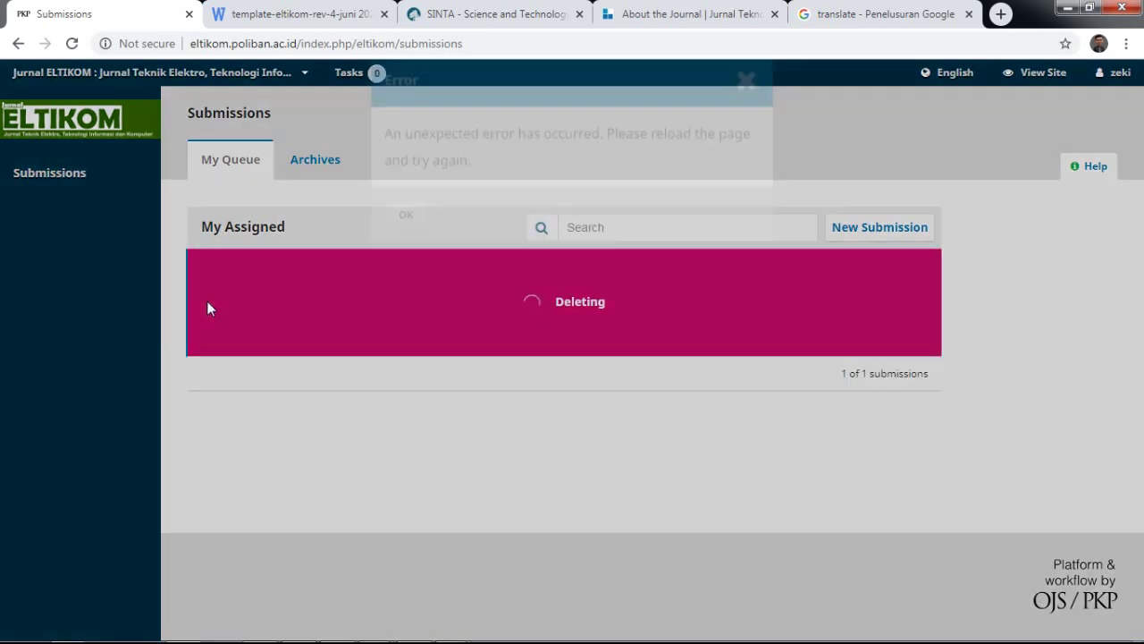
left_click(412, 237)
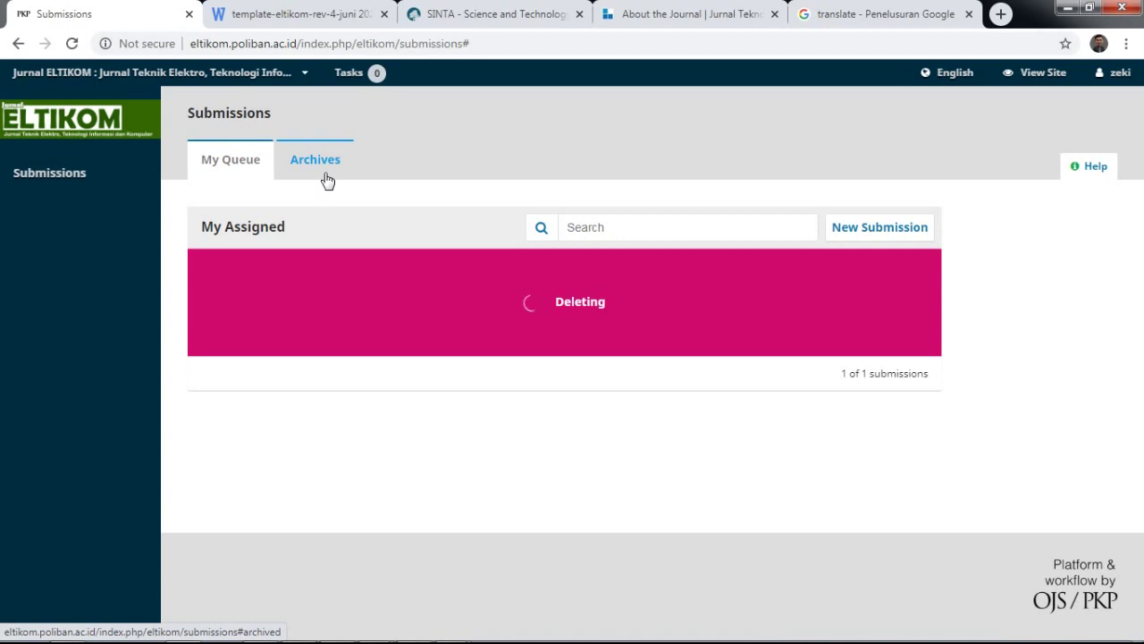
Start a New Submission, reloading and going back past the raw JSON page to the Start step.
left_click(881, 228)
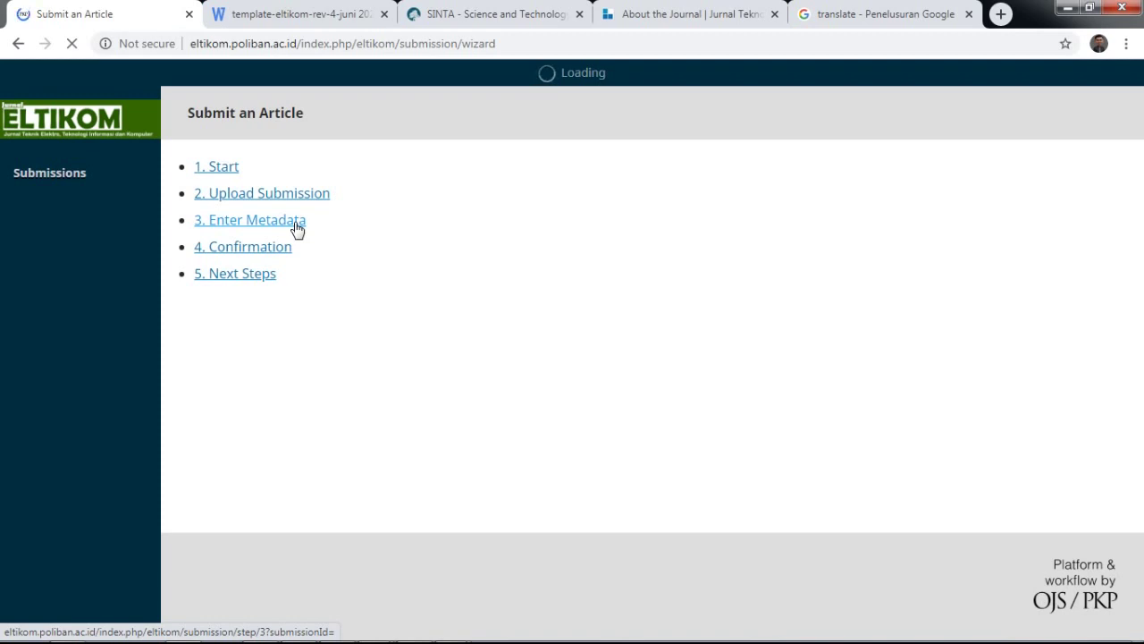
left_click(224, 168)
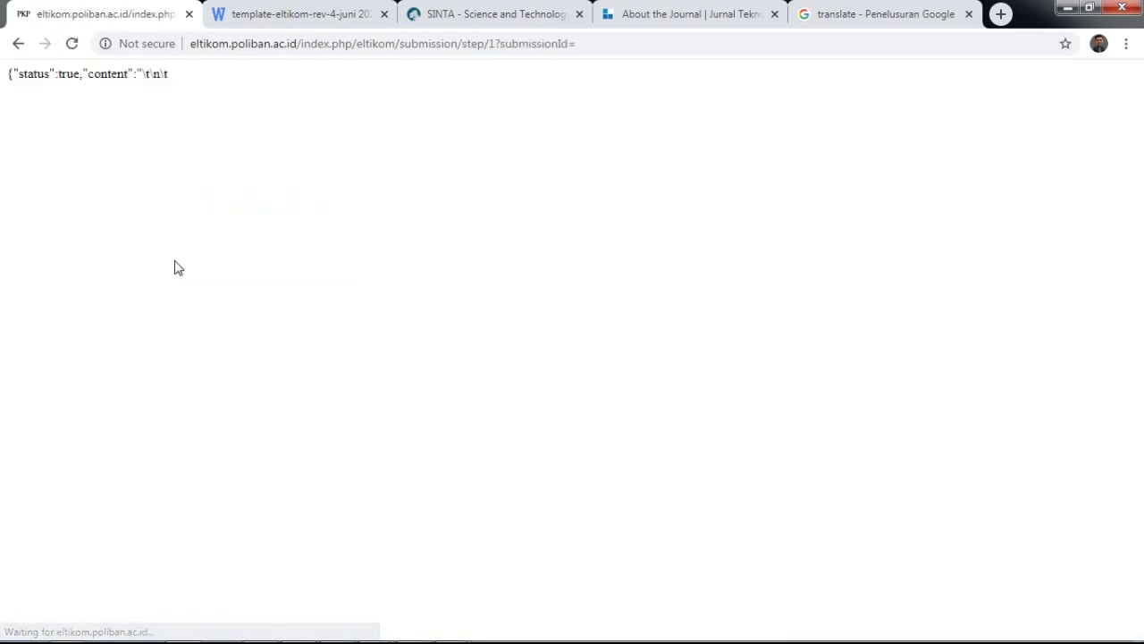
left_click(71, 44)
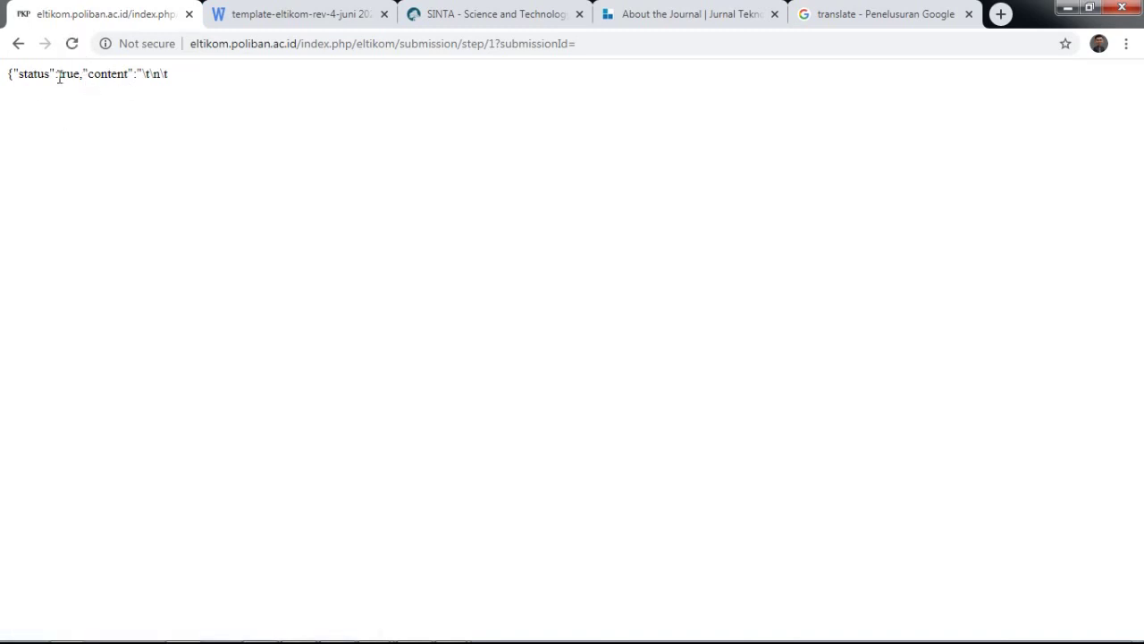
left_click(19, 44)
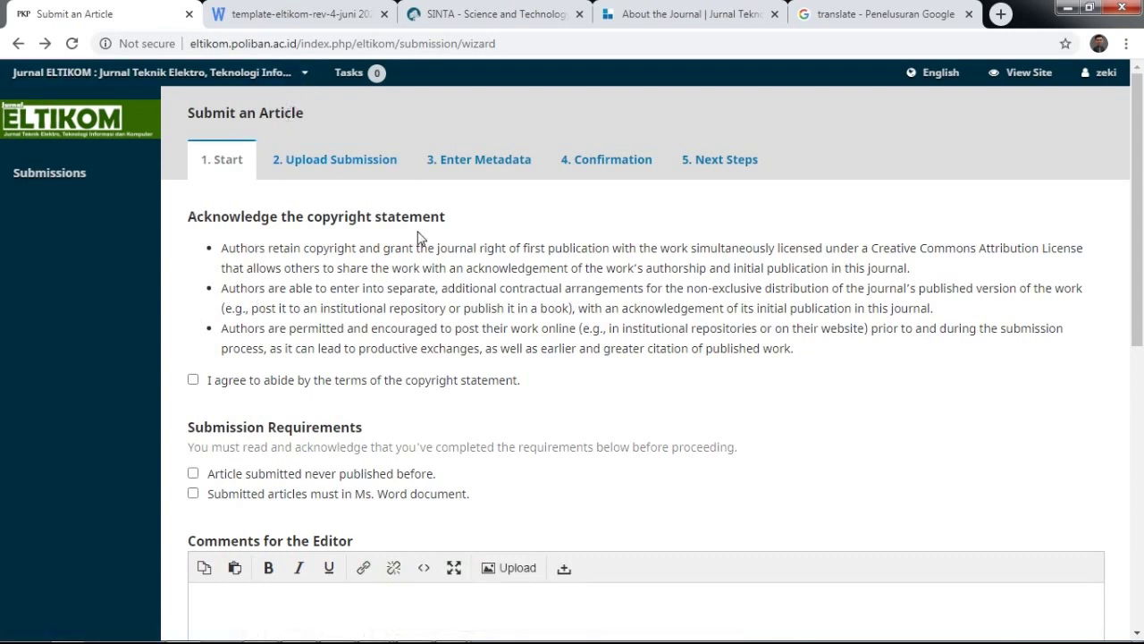
Agree to the copyright statement and tick both requirements: never published and Word document format.
scroll(419, 234, "down", 1)
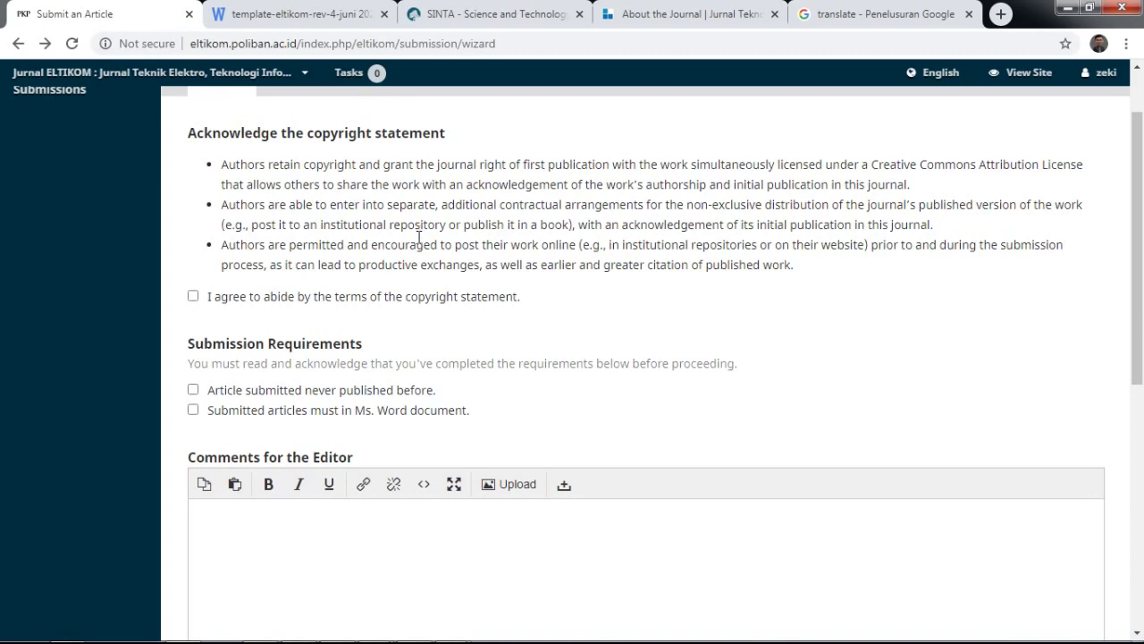
scroll(920, 324, "down", 6)
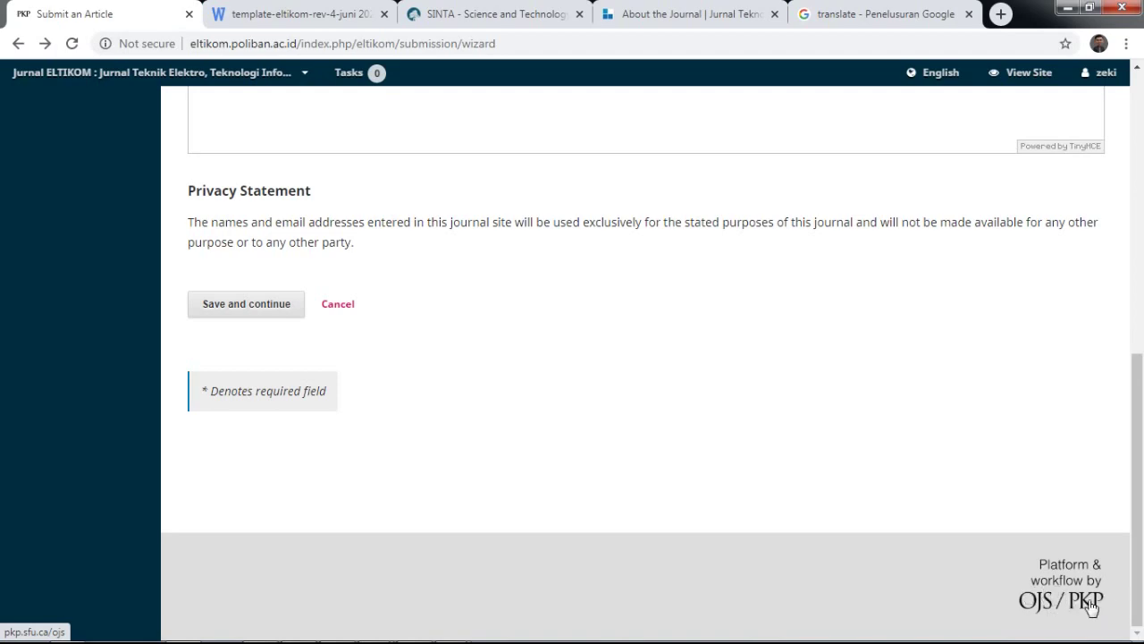
scroll(357, 411, "up", 5)
scroll(383, 395, "up", 2)
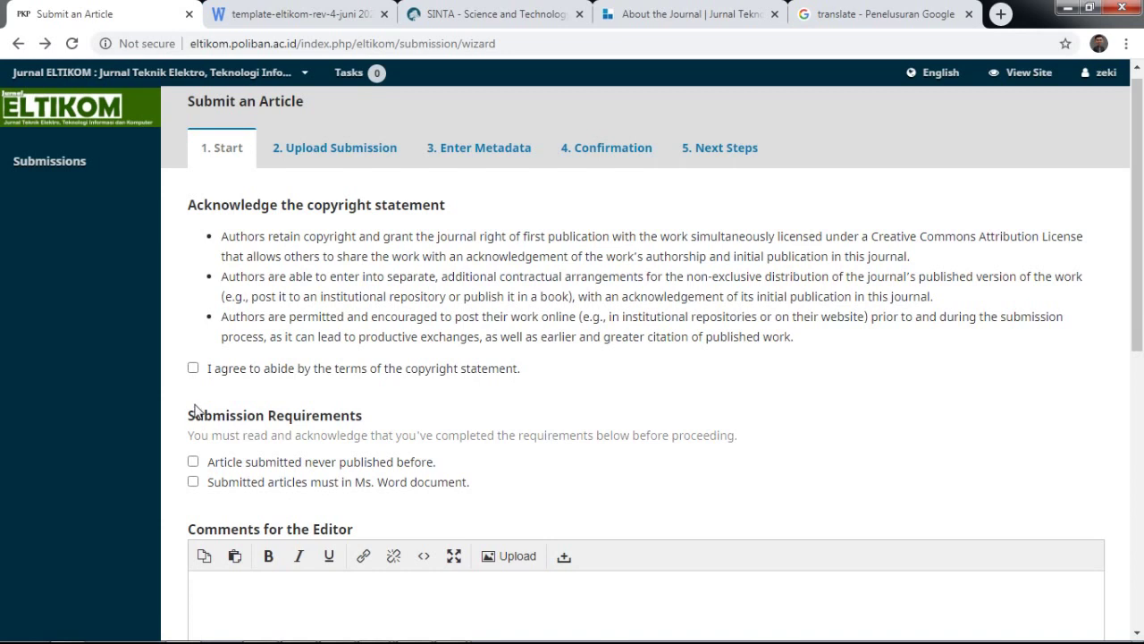
left_click(193, 367)
left_click(193, 460)
left_click(193, 481)
Leave Comments for the Editor empty and save the Start step.
scroll(268, 433, "down", 1)
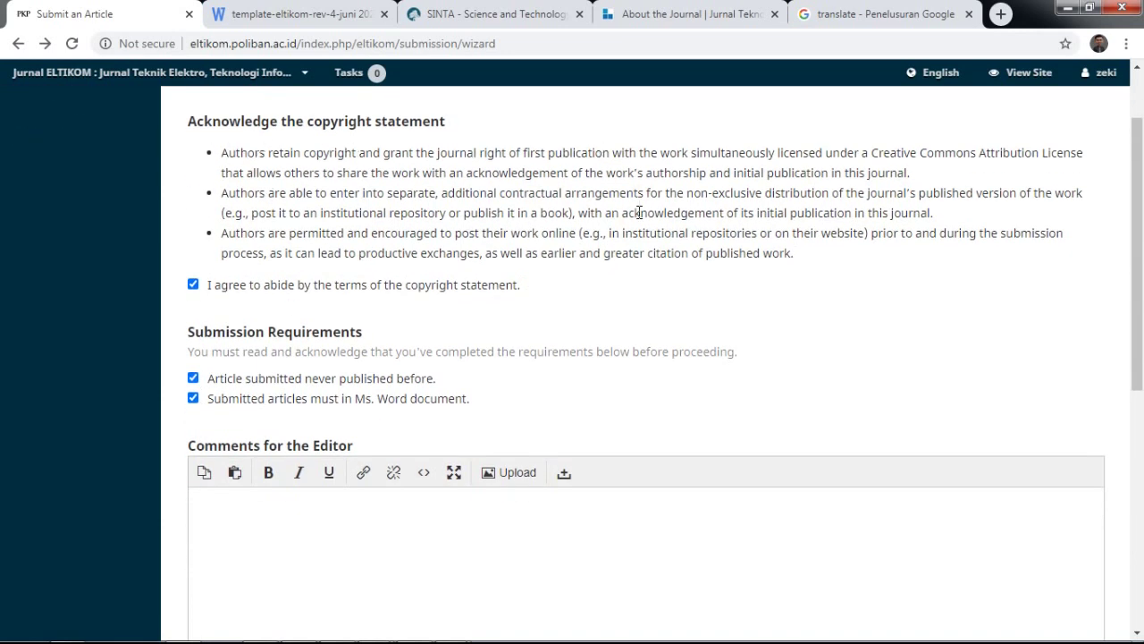
left_click_drag(212, 125, 528, 362)
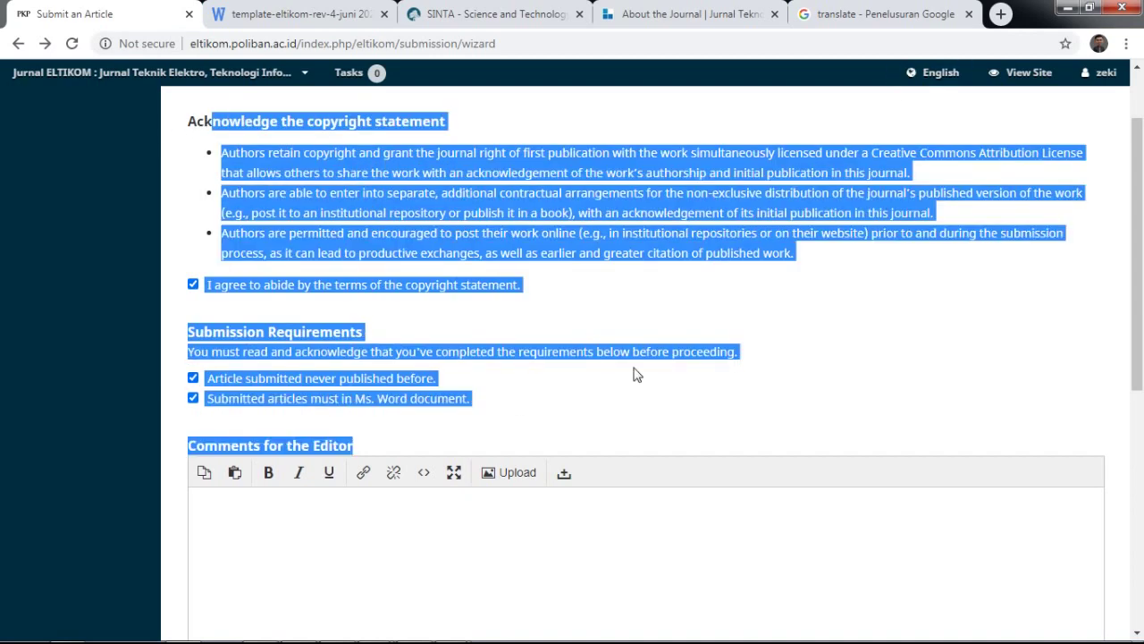
left_click(635, 373)
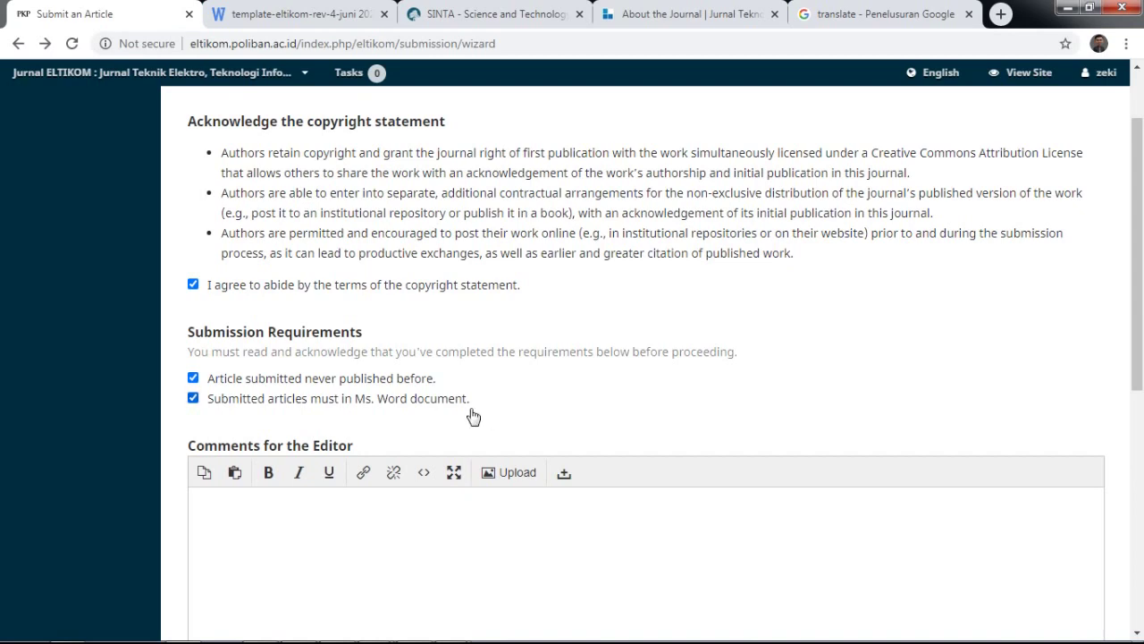
scroll(474, 416, "down", 4)
left_click(347, 216)
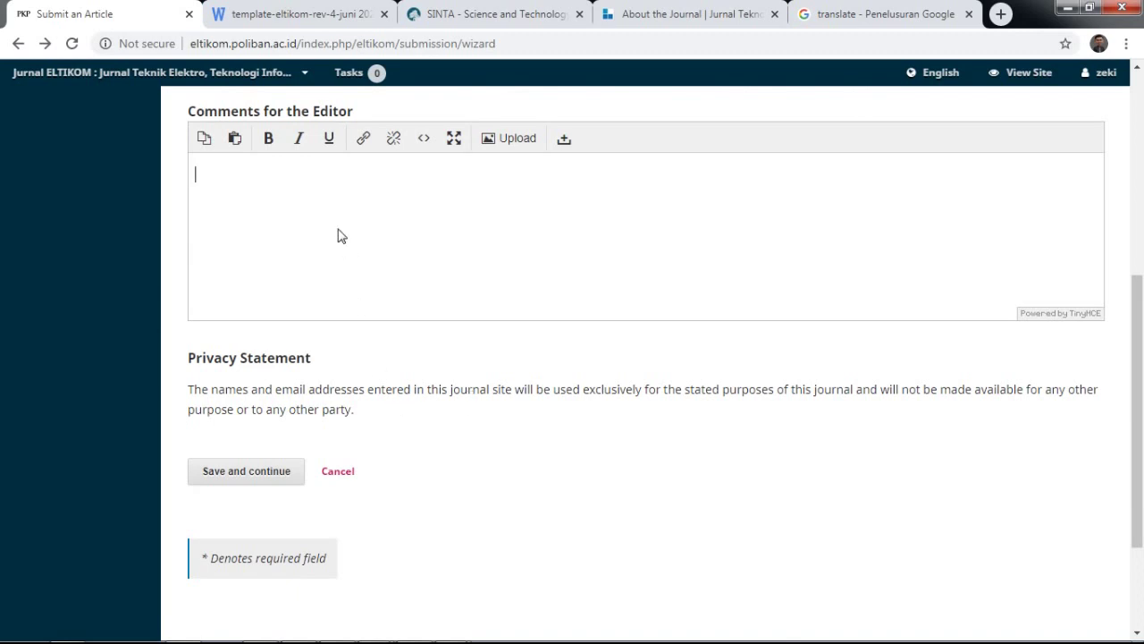
left_click(278, 482)
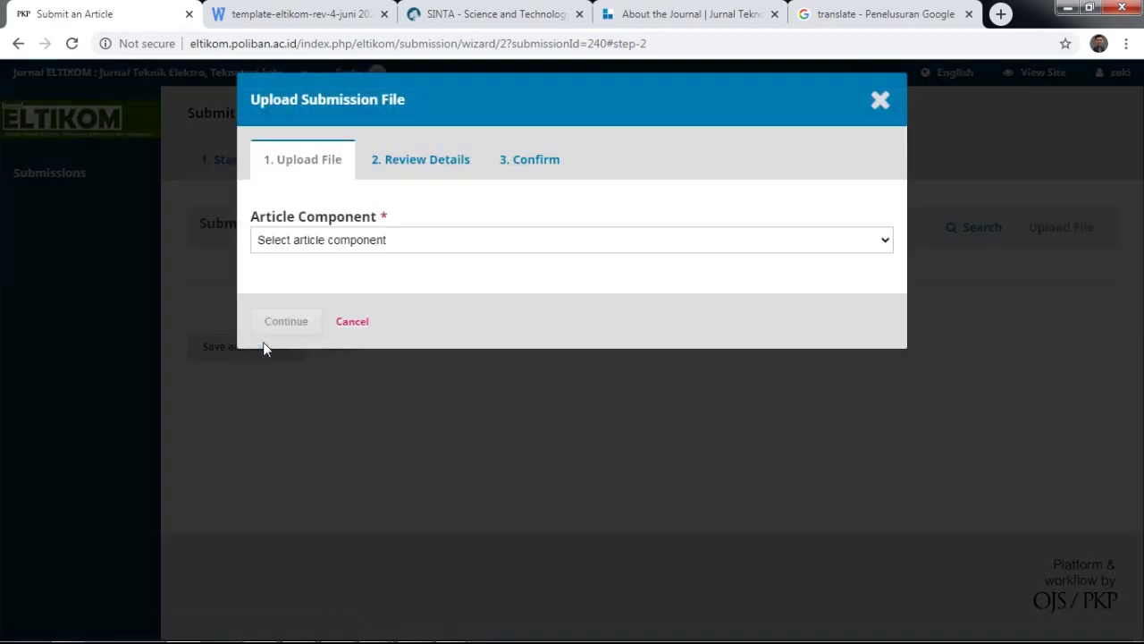
Check the Article Component options in the upload dialog, then switch to the Word template.
left_click(334, 248)
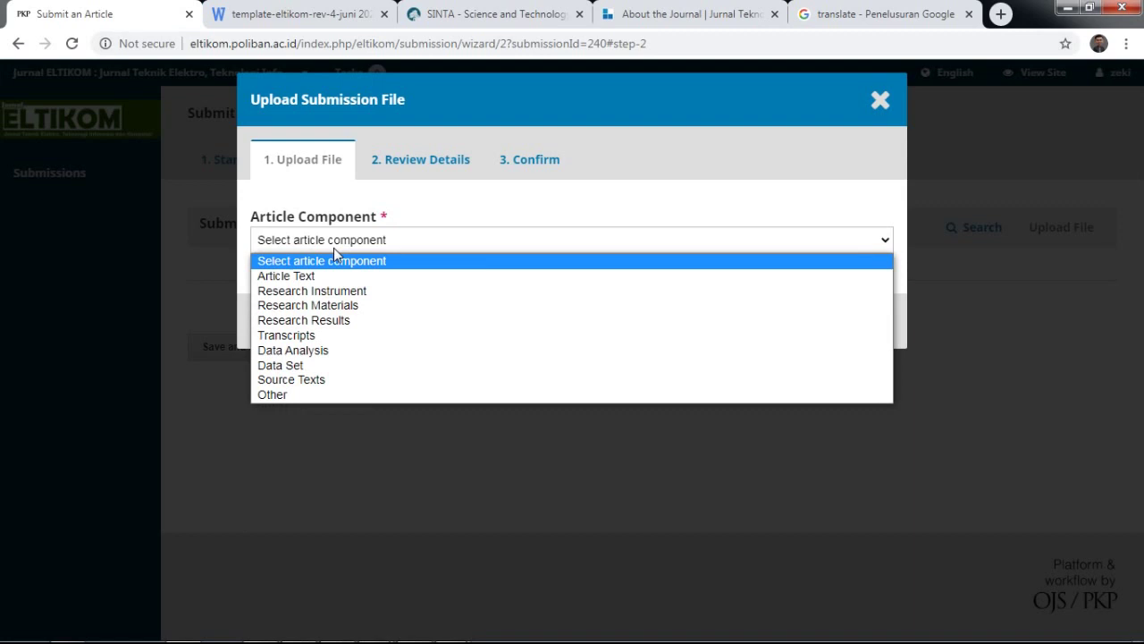
left_click(334, 246)
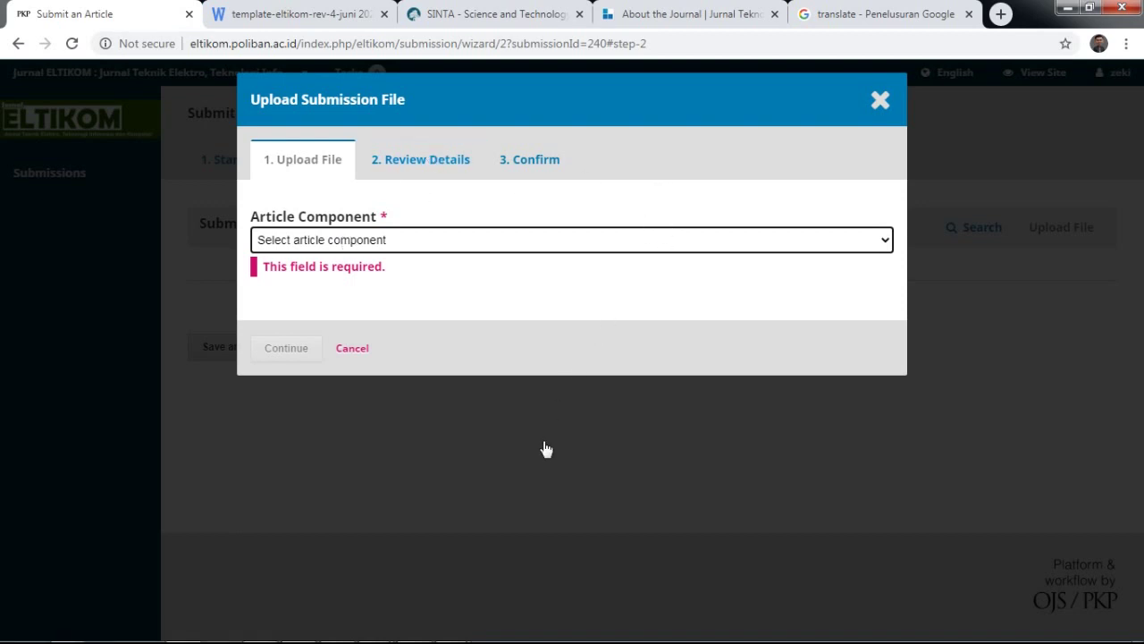
mouse_move(452, 633)
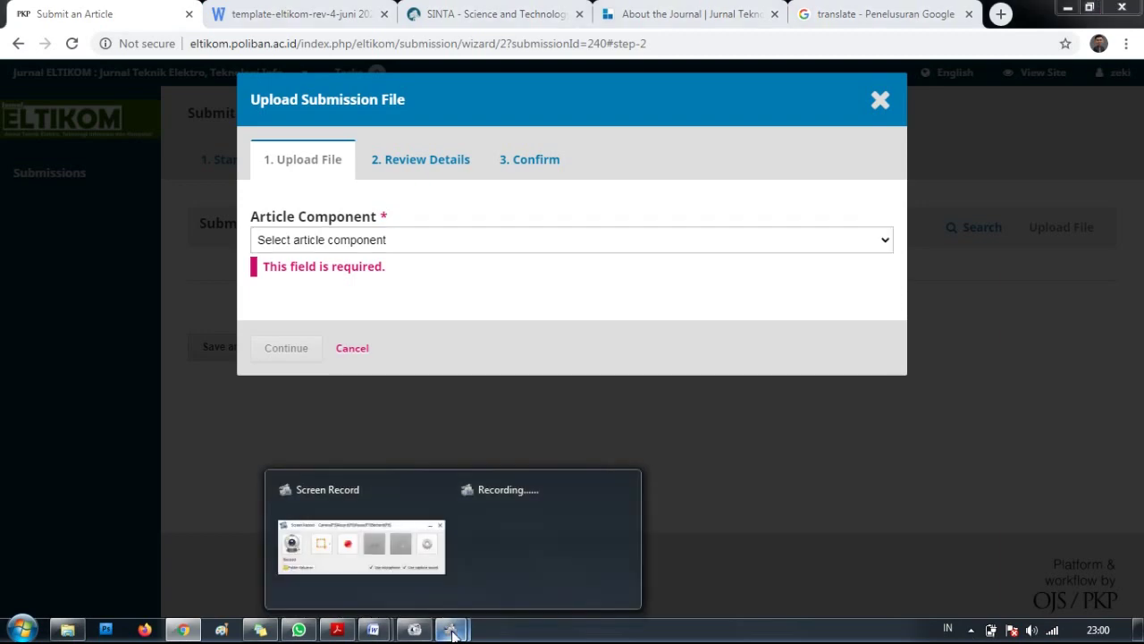
left_click(326, 559)
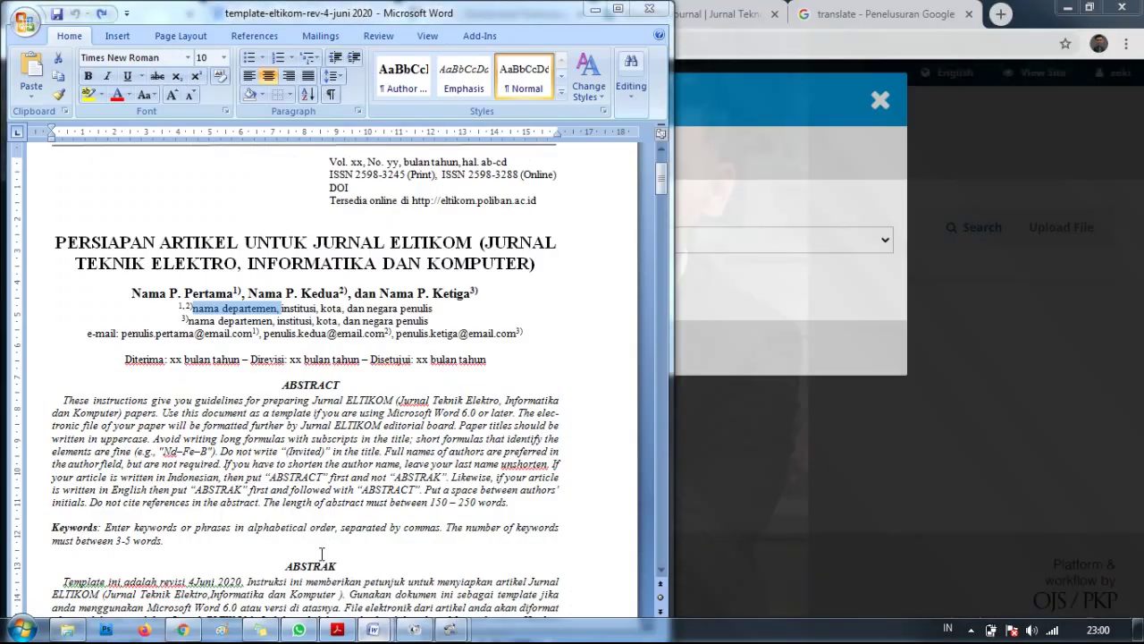
Scroll through the ELTIKOM template in Word and clear its selection.
scroll(353, 293, "down", 2)
scroll(353, 294, "up", 1)
left_click(354, 293)
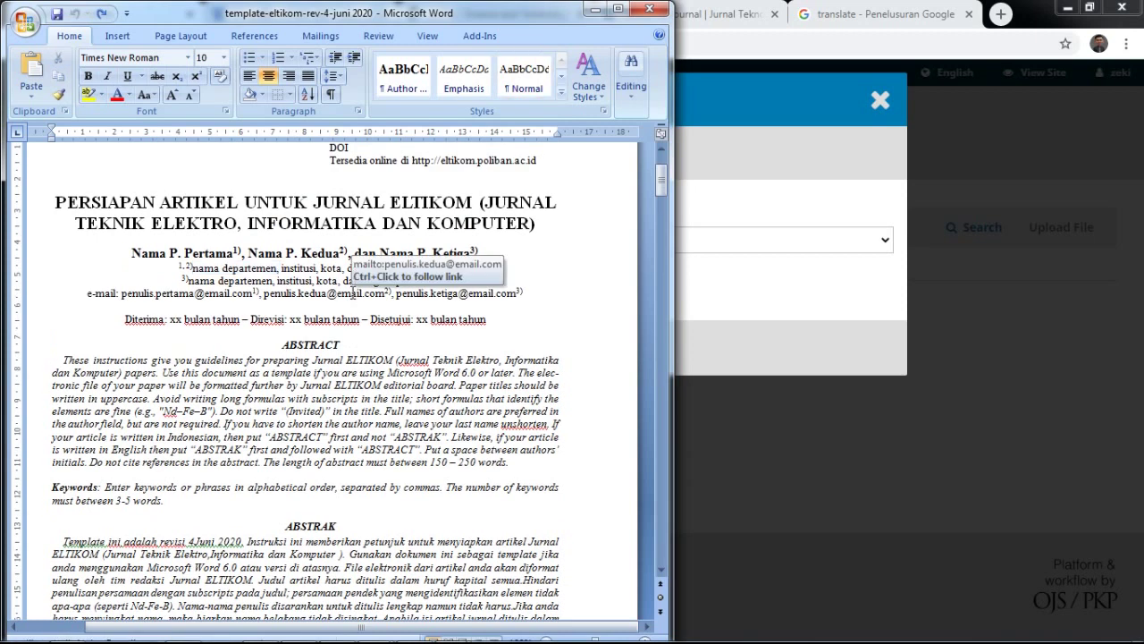
Back in Chrome, close the upload dialog and open View Site in a new tab.
left_click(784, 43)
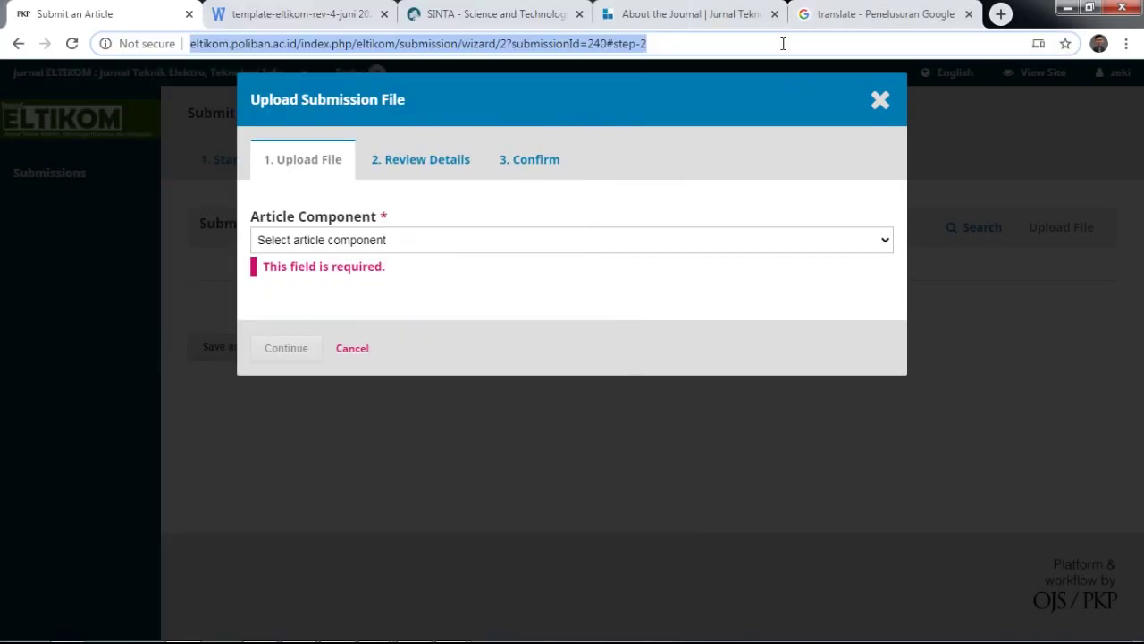
left_click(881, 101)
right_click(1010, 78)
left_click(1011, 85)
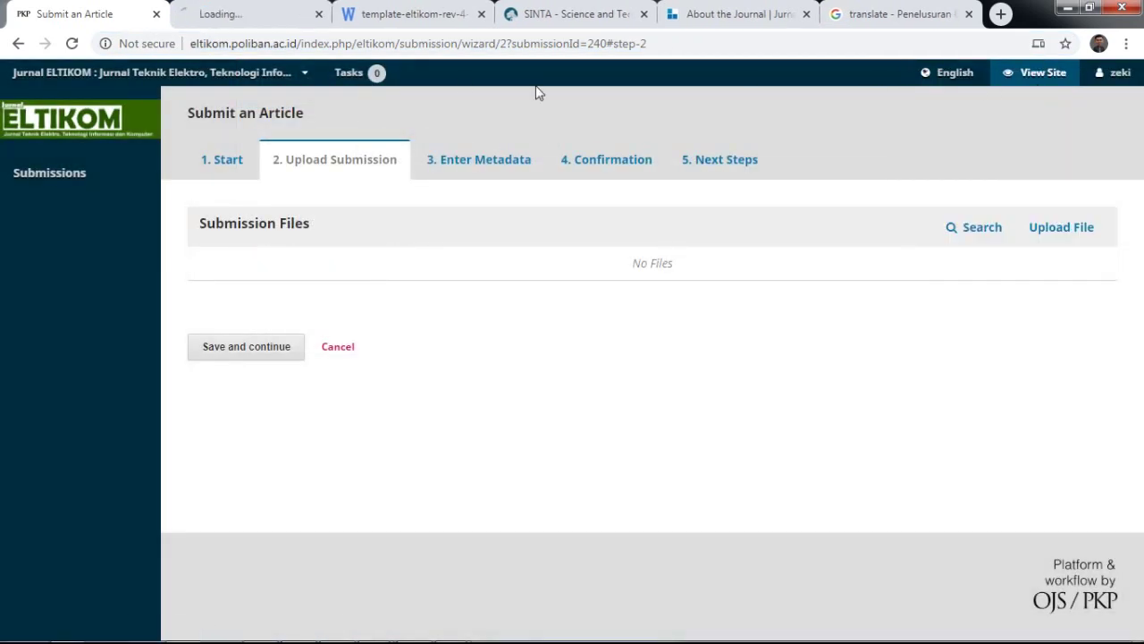
In the new journal tab, open Archives and scroll down toward Vol 2 No 2 (2018).
left_click(256, 8)
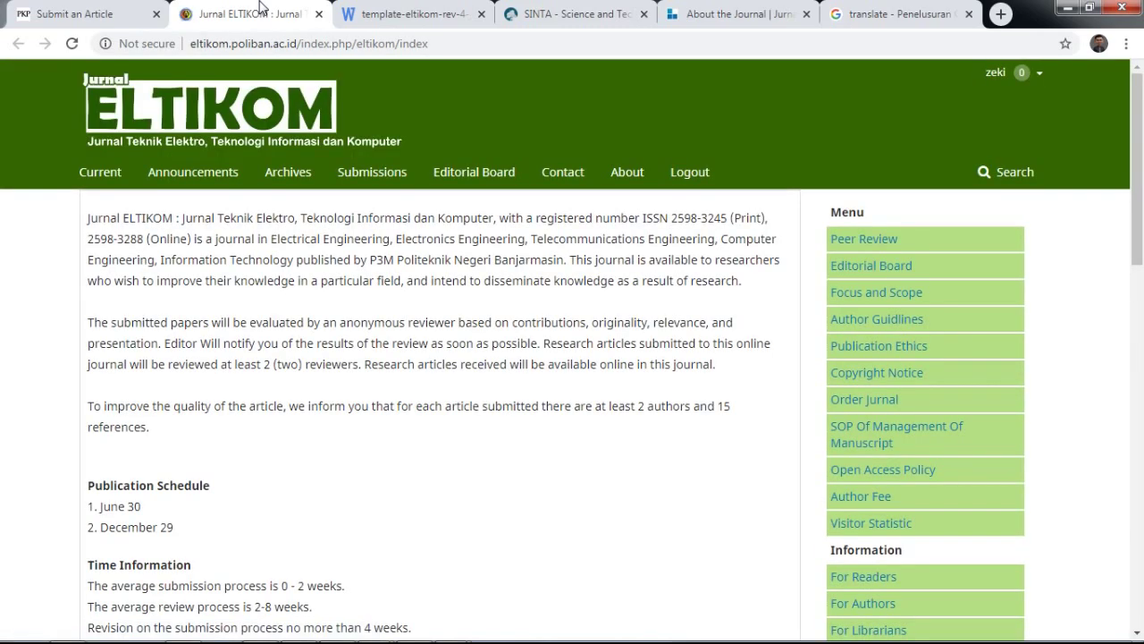
scroll(385, 263, "down", 5)
scroll(364, 255, "up", 1)
left_click(289, 178)
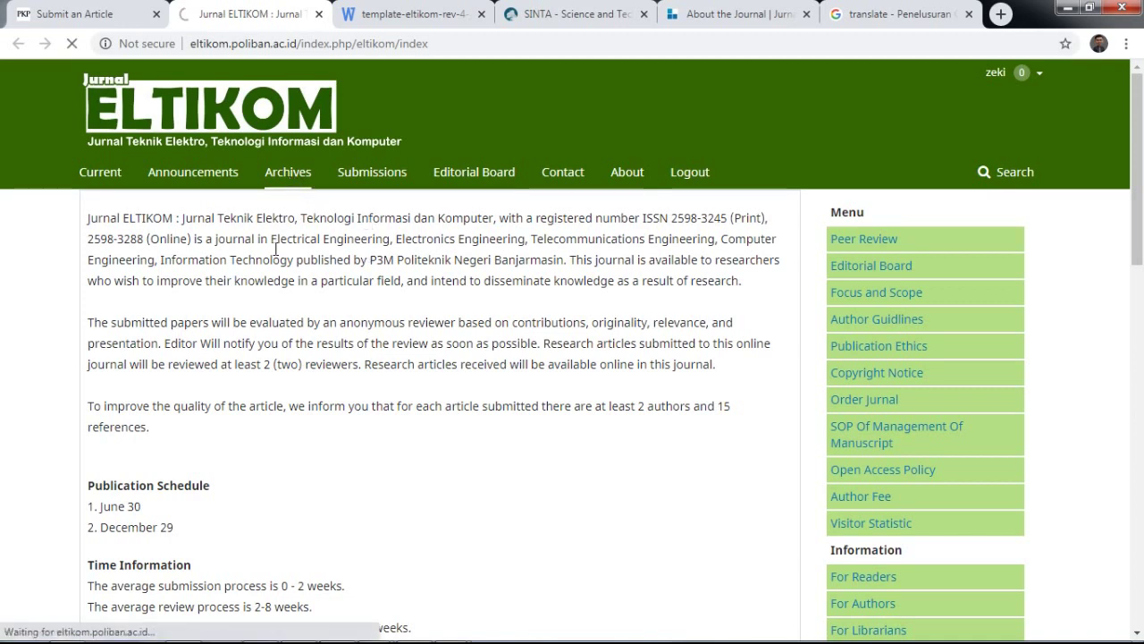
scroll(317, 331, "down", 9)
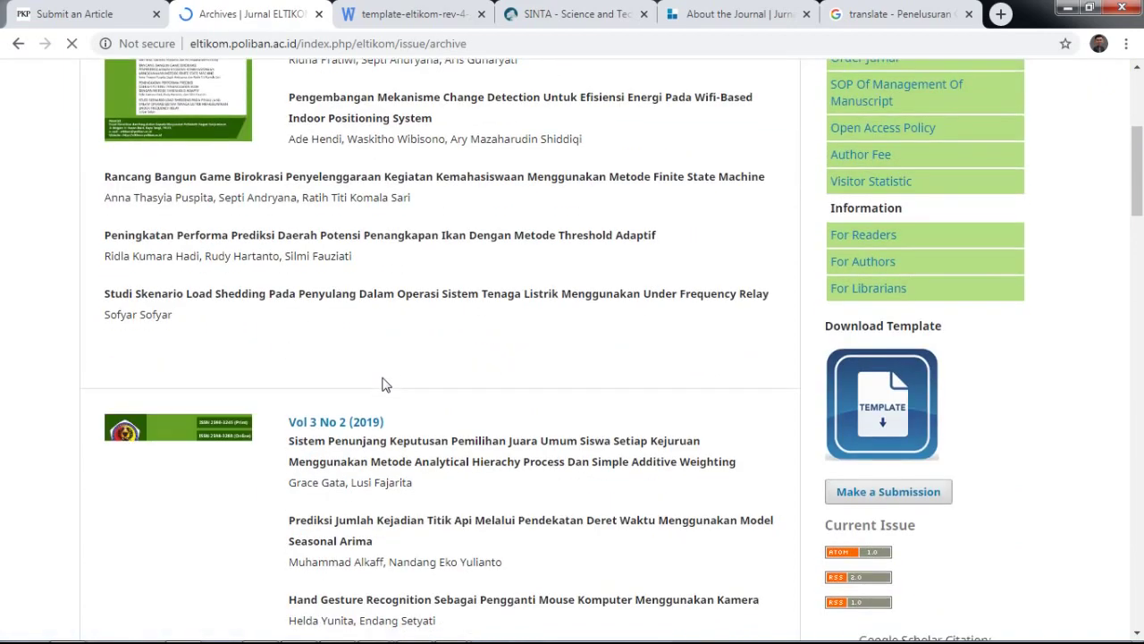
scroll(426, 248, "down", 3)
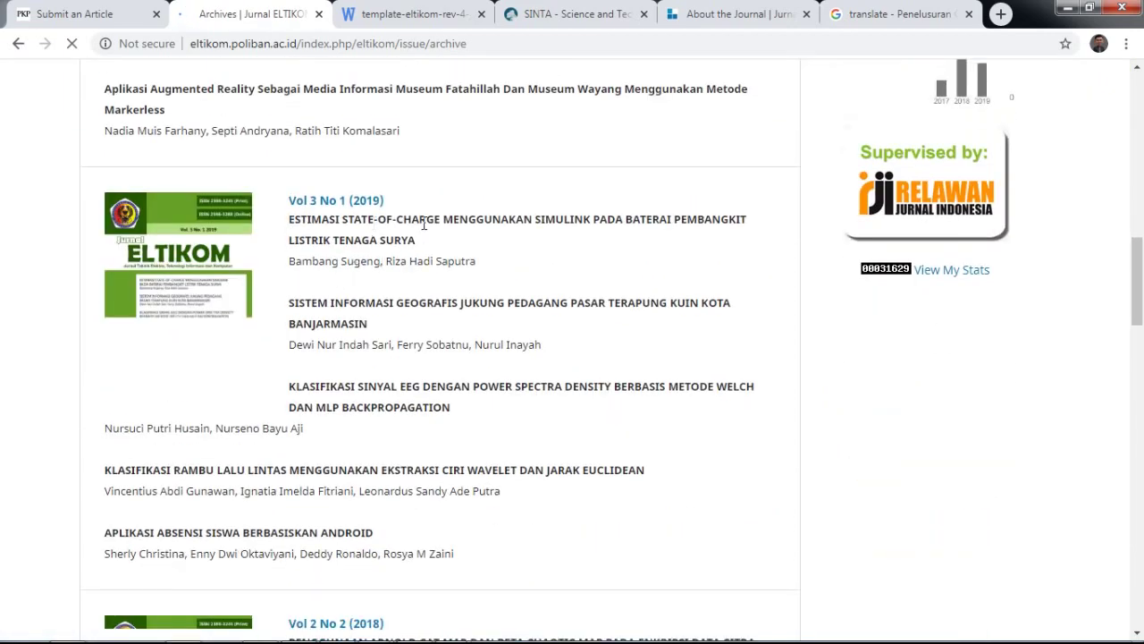
scroll(298, 236, "down", 3)
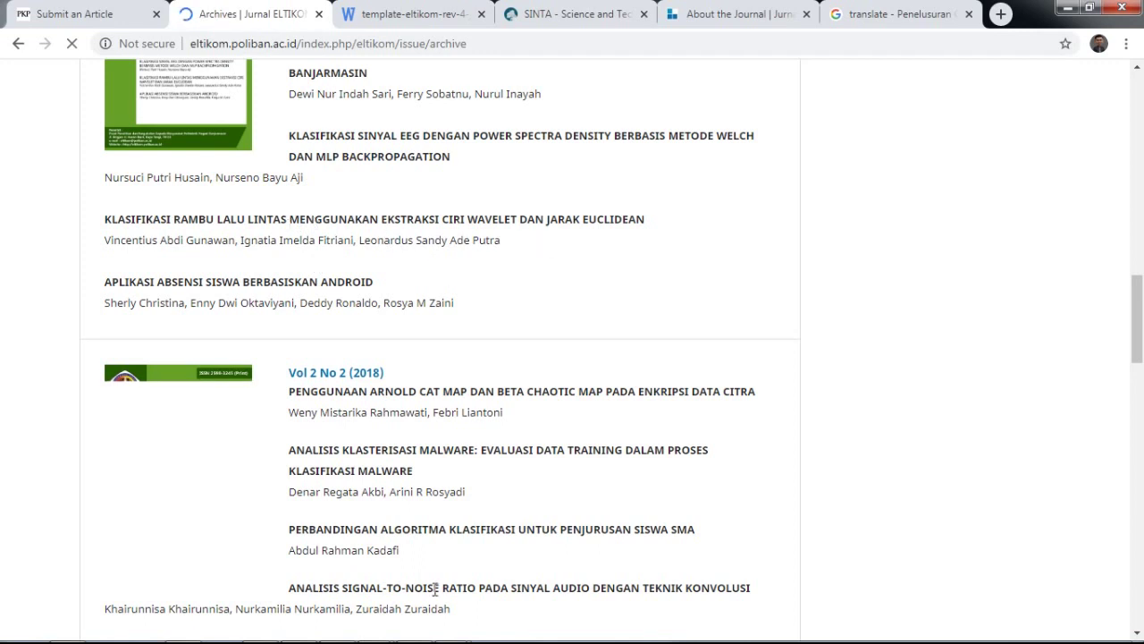
mouse_move(377, 635)
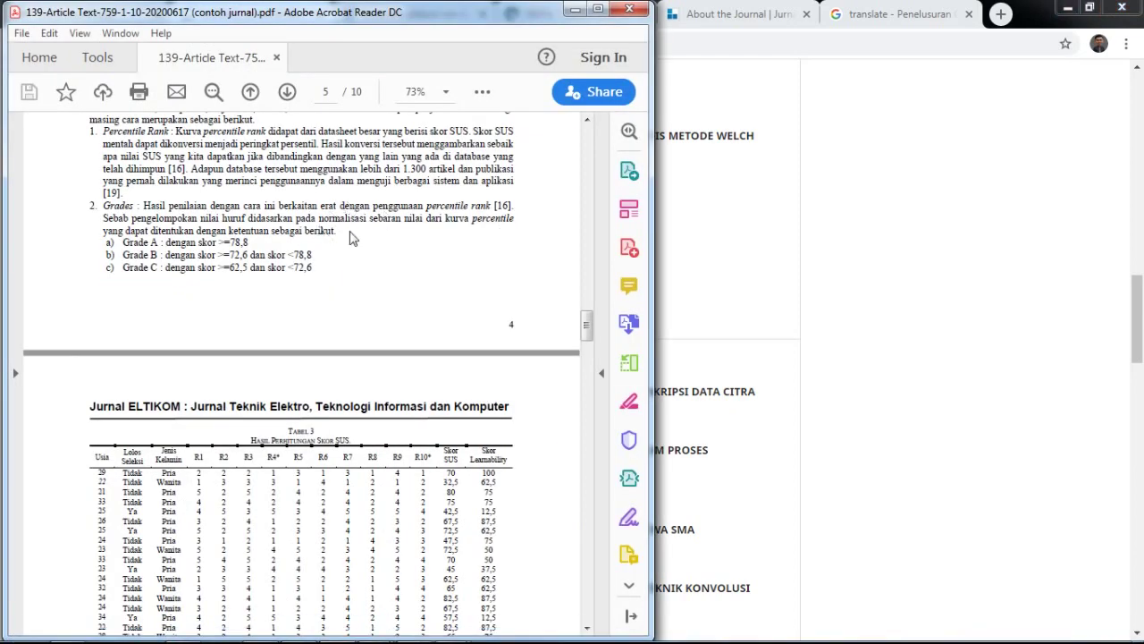
scroll(591, 128, "up", 3)
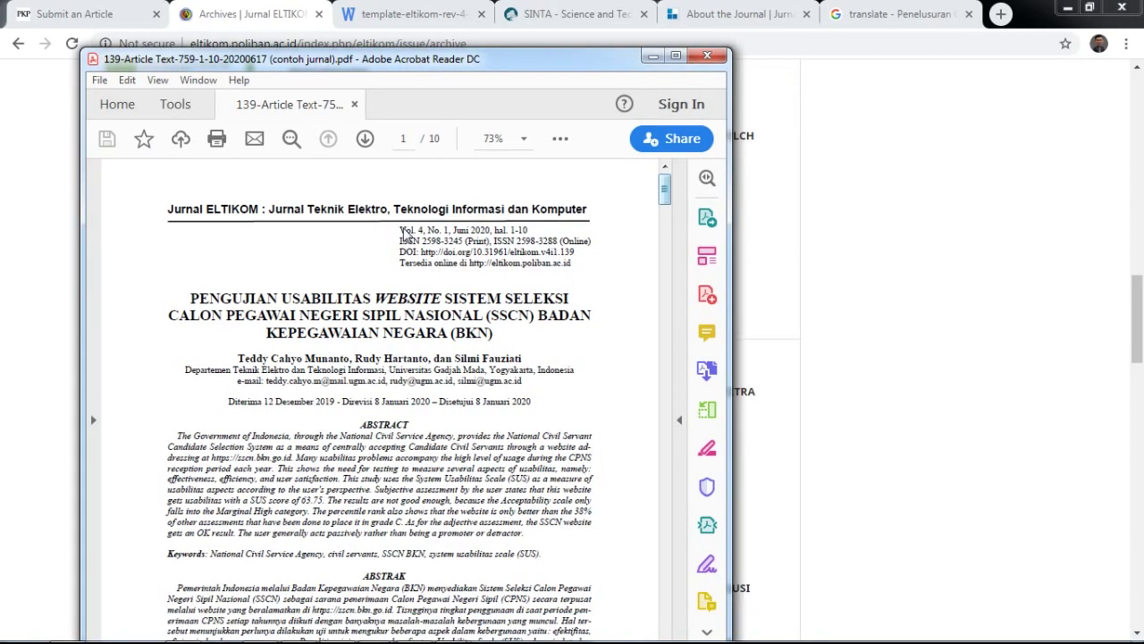
left_click_drag(331, 59, 275, 13)
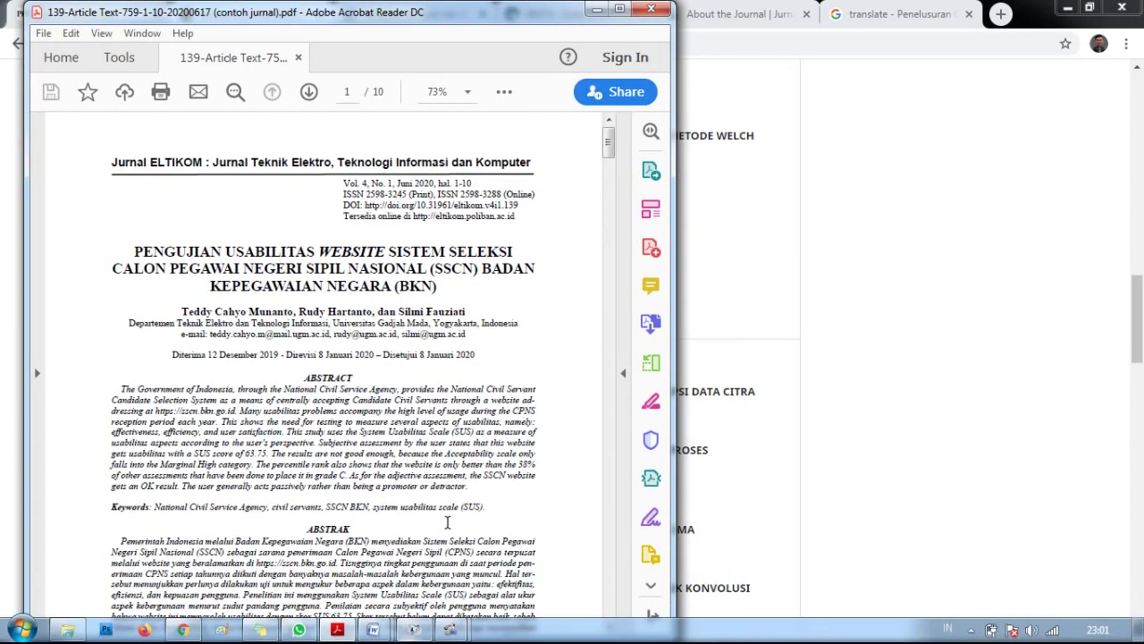
scroll(400, 356, "down", 10)
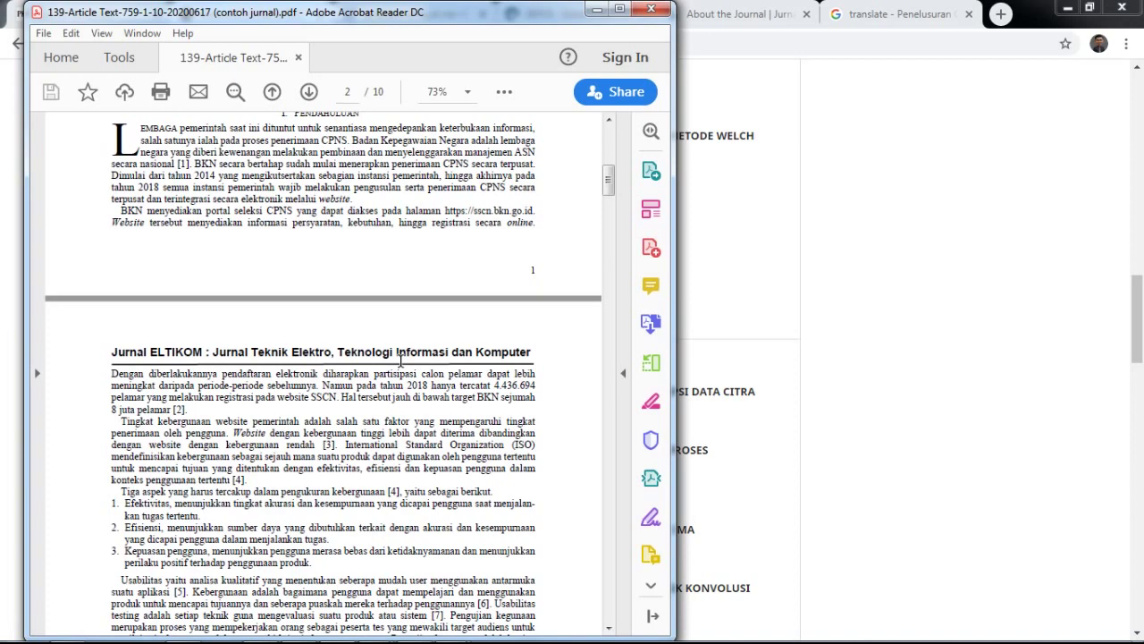
scroll(400, 356, "down", 5)
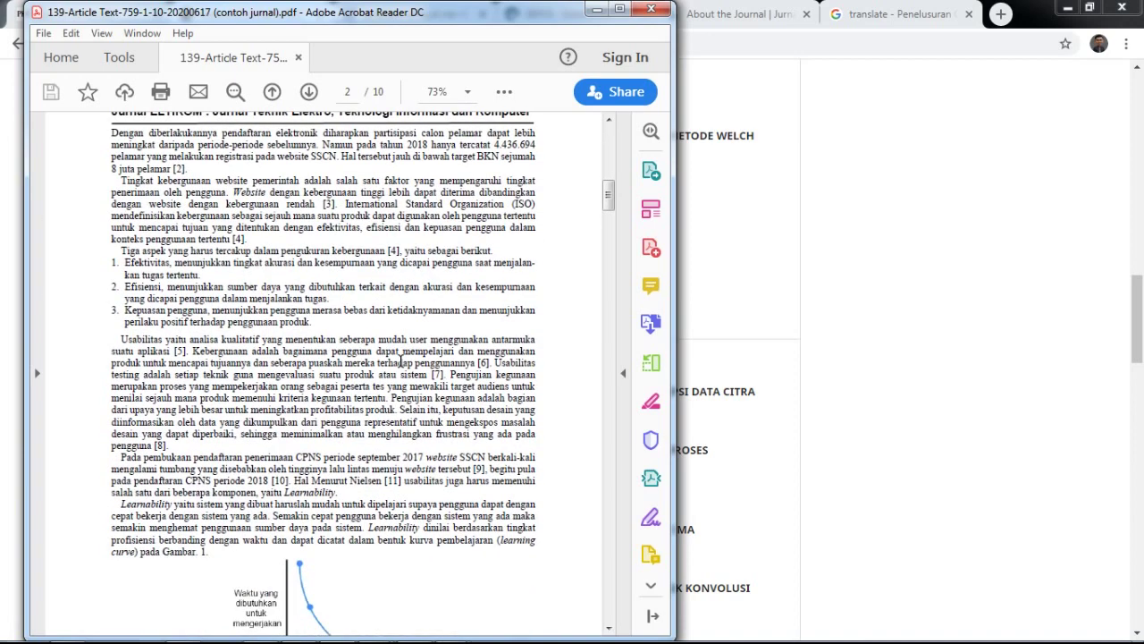
scroll(400, 361, "down", 5)
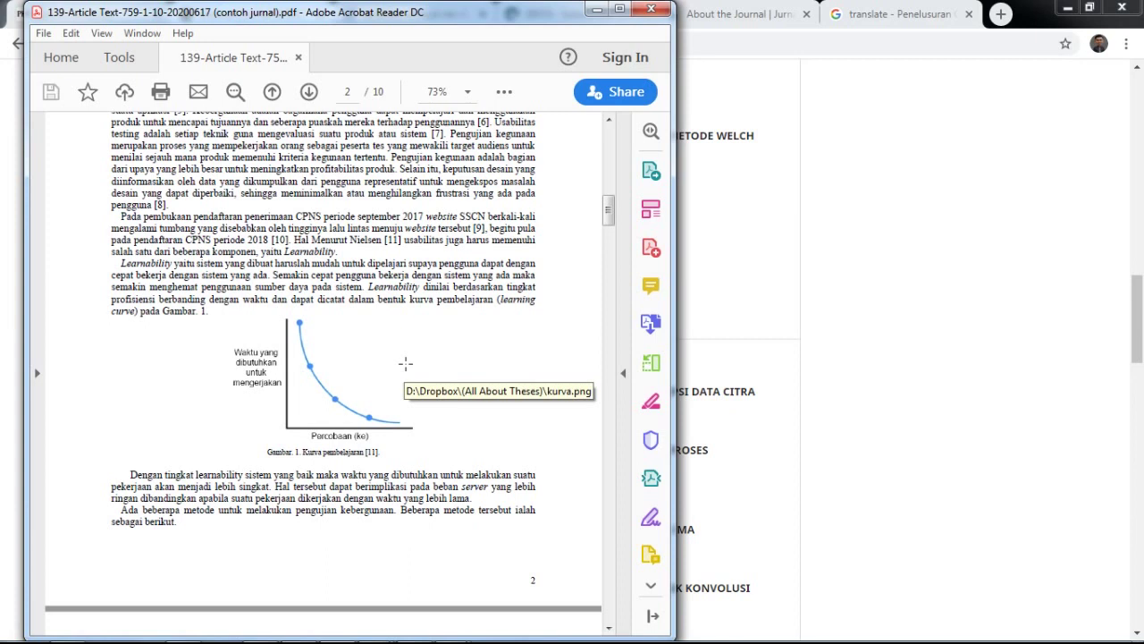
scroll(405, 363, "down", 5)
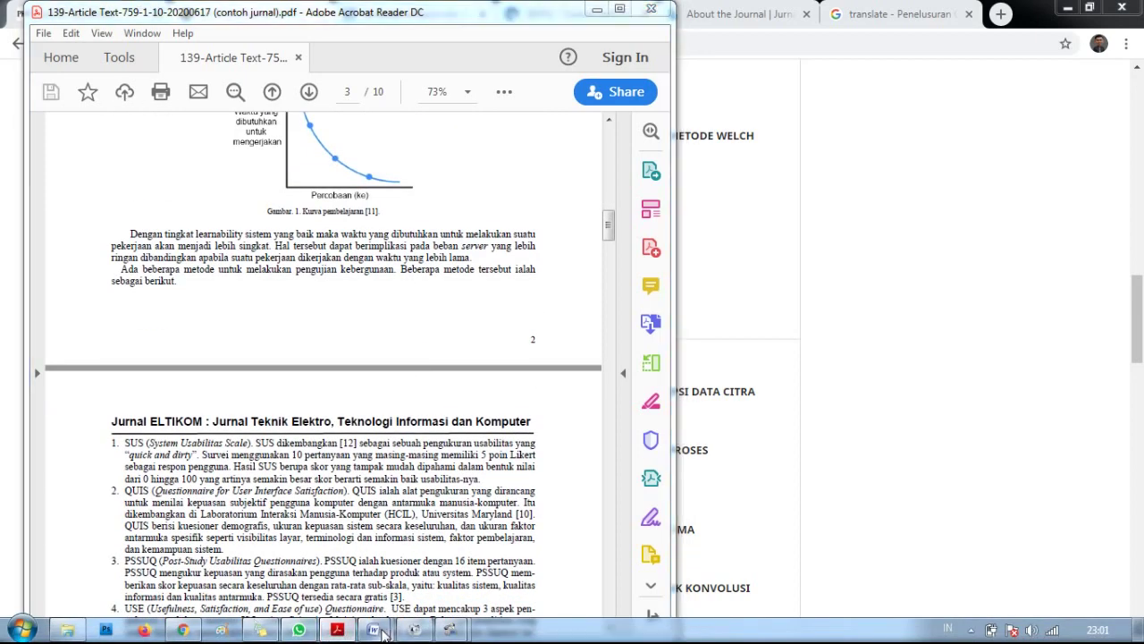
Minimize the author's article, show the ELTIKOM template at ABSTRAK, then restore the JURNAL KITA folder.
mouse_move(372, 629)
left_click(499, 564)
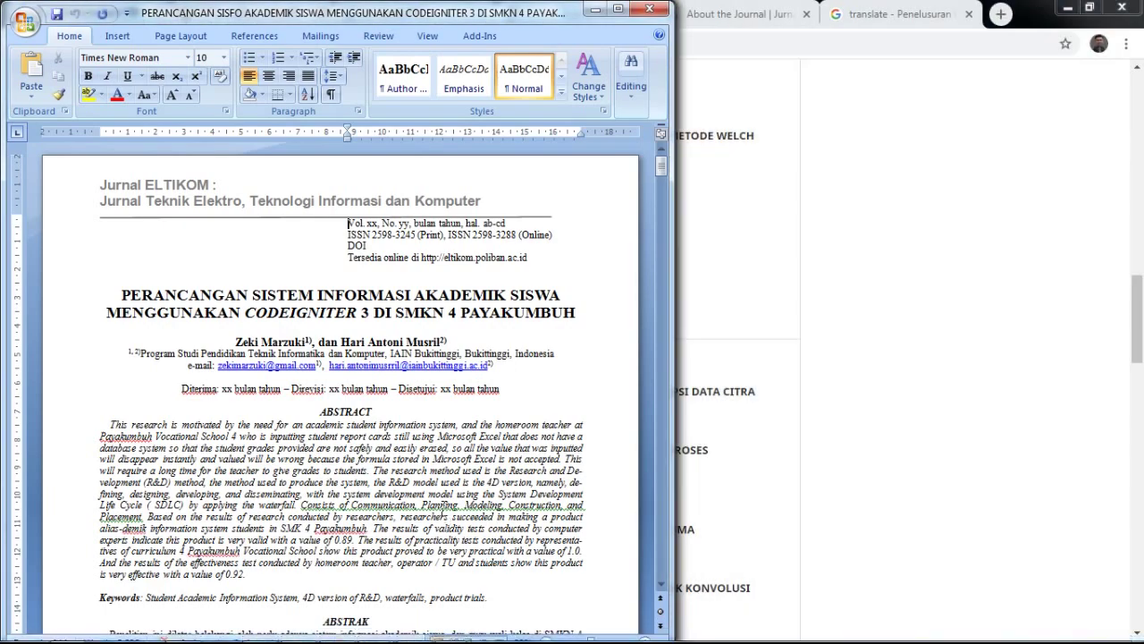
left_click(595, 9)
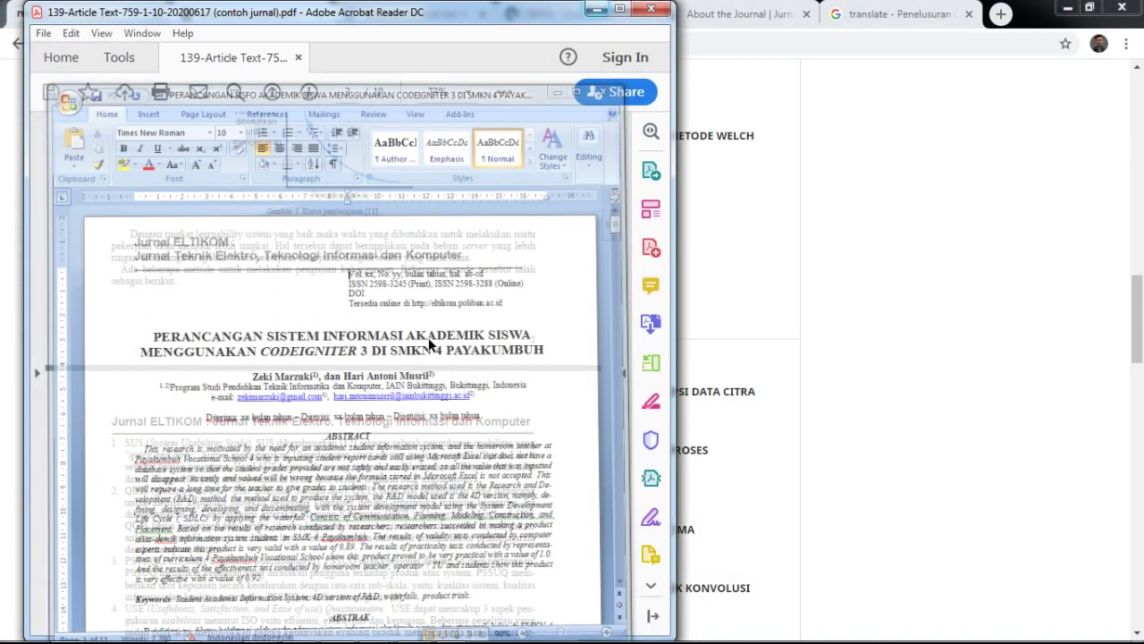
mouse_move(372, 629)
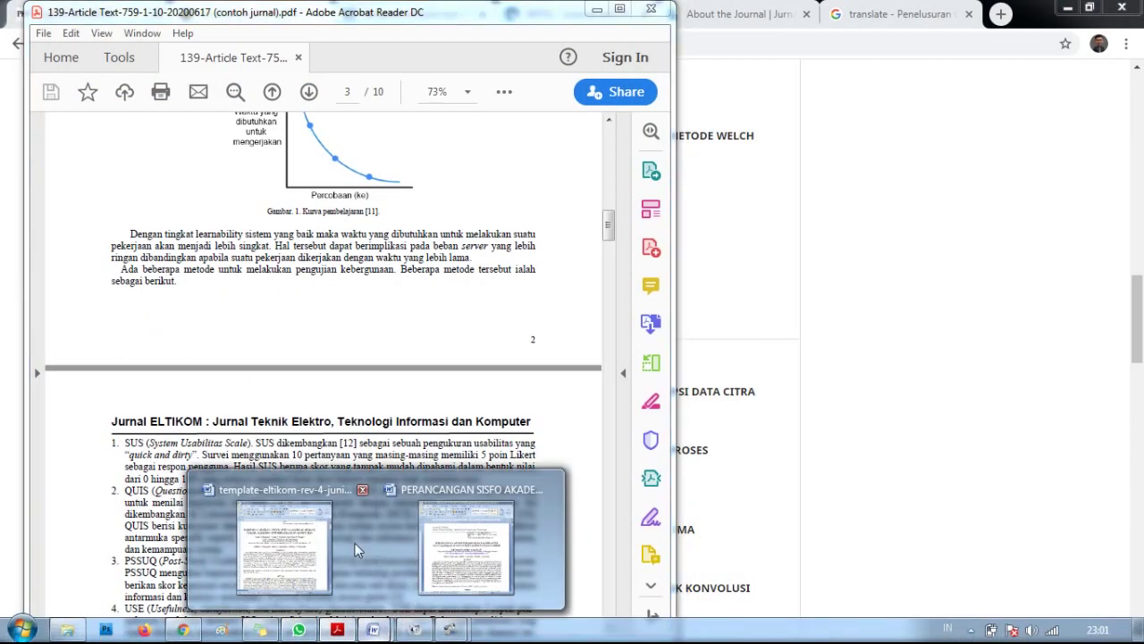
left_click(499, 563)
scroll(319, 340, "up", 3)
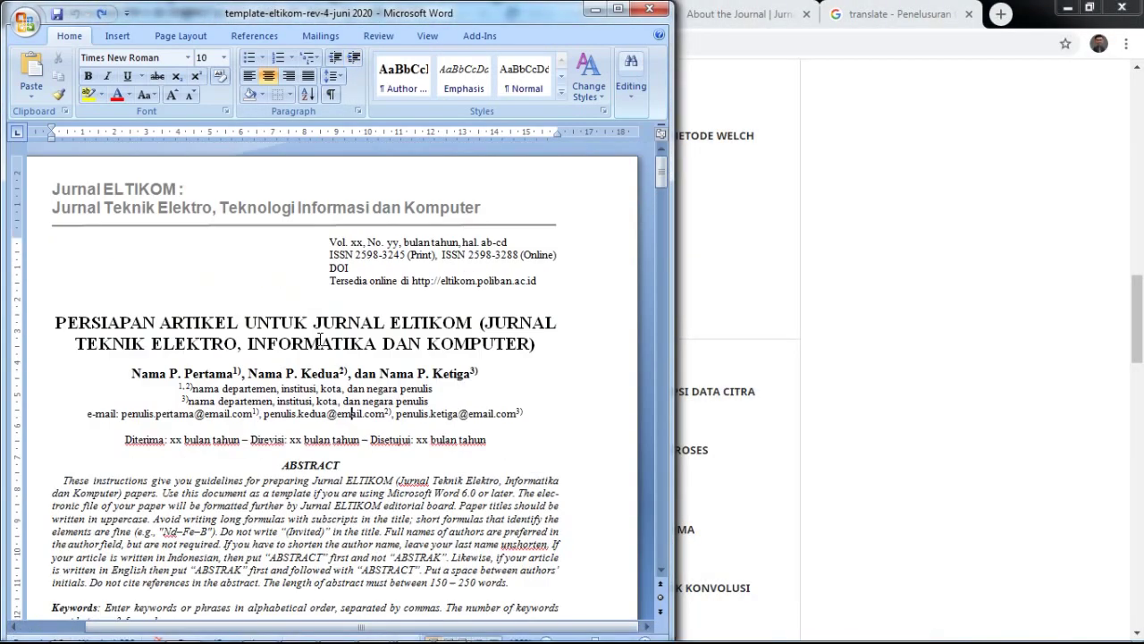
scroll(320, 343, "down", 6)
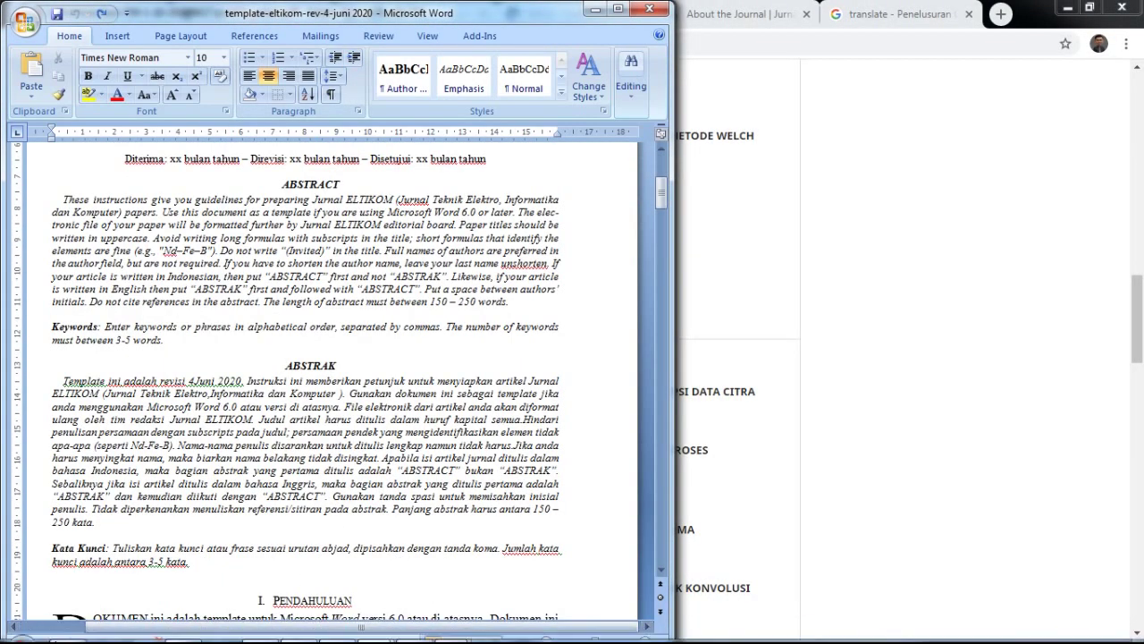
left_click(68, 632)
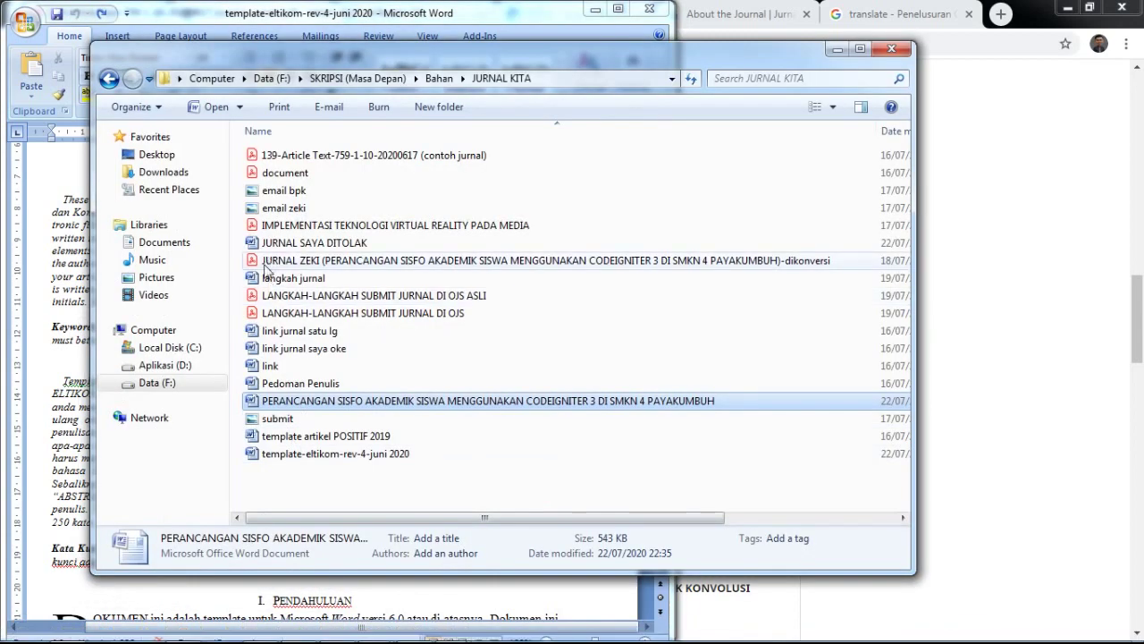
Open the ABSTRAK document from Data (F:)\SKRIPSI (Masa Depan)\BAB I SKRIPSI\lanjut skripsi.
left_click(179, 383)
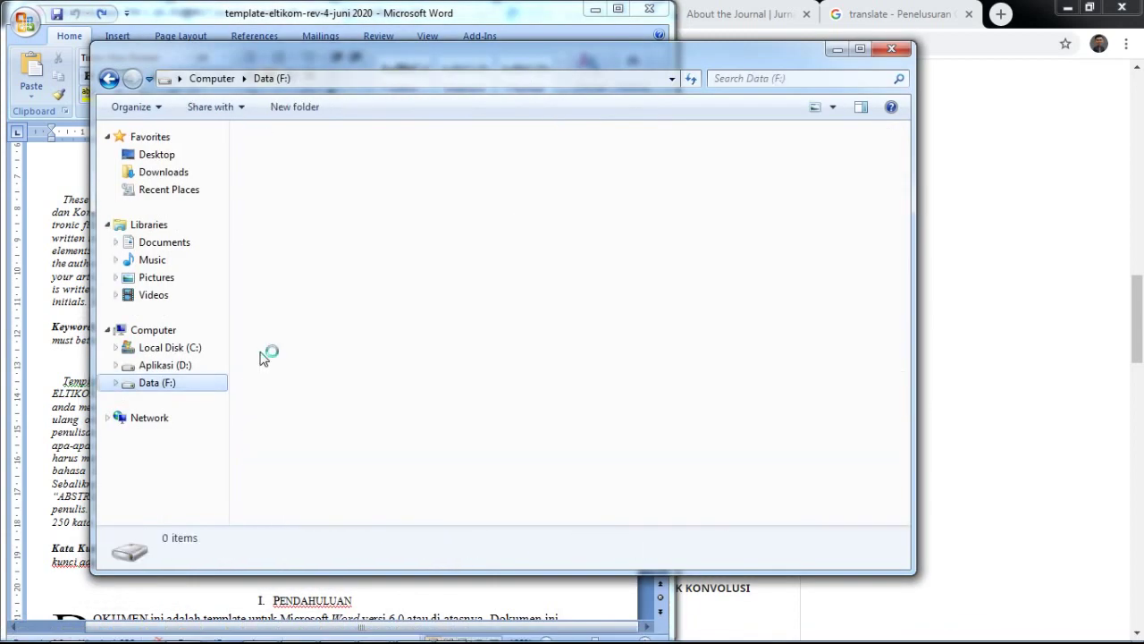
left_click_drag(905, 288, 909, 345)
double_click(843, 358)
double_click(311, 195)
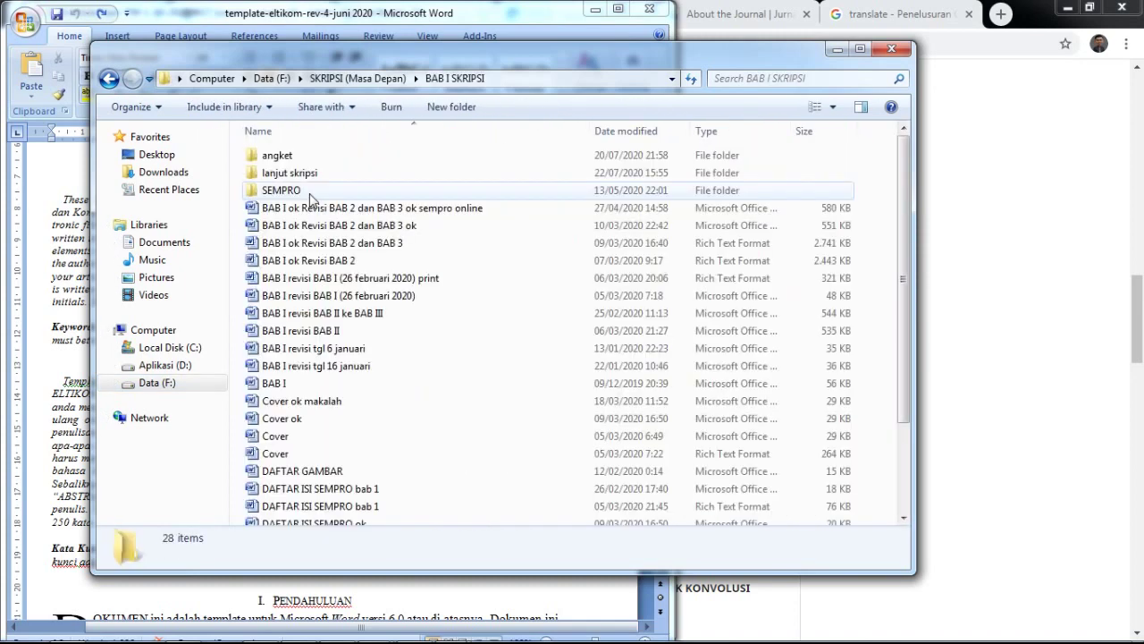
double_click(304, 173)
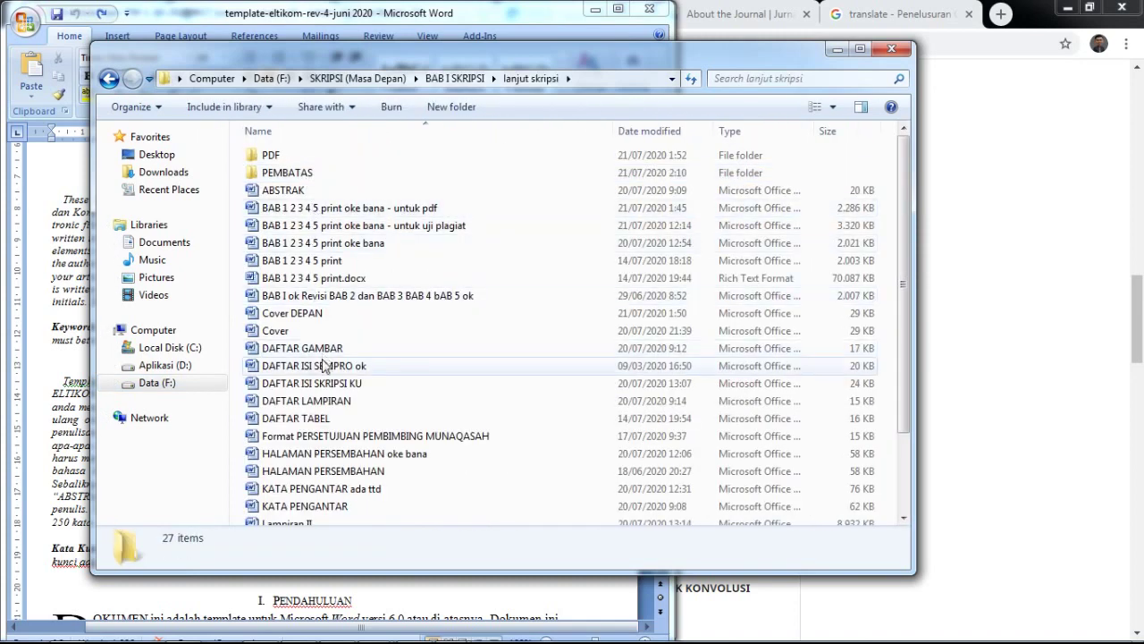
left_click(304, 190)
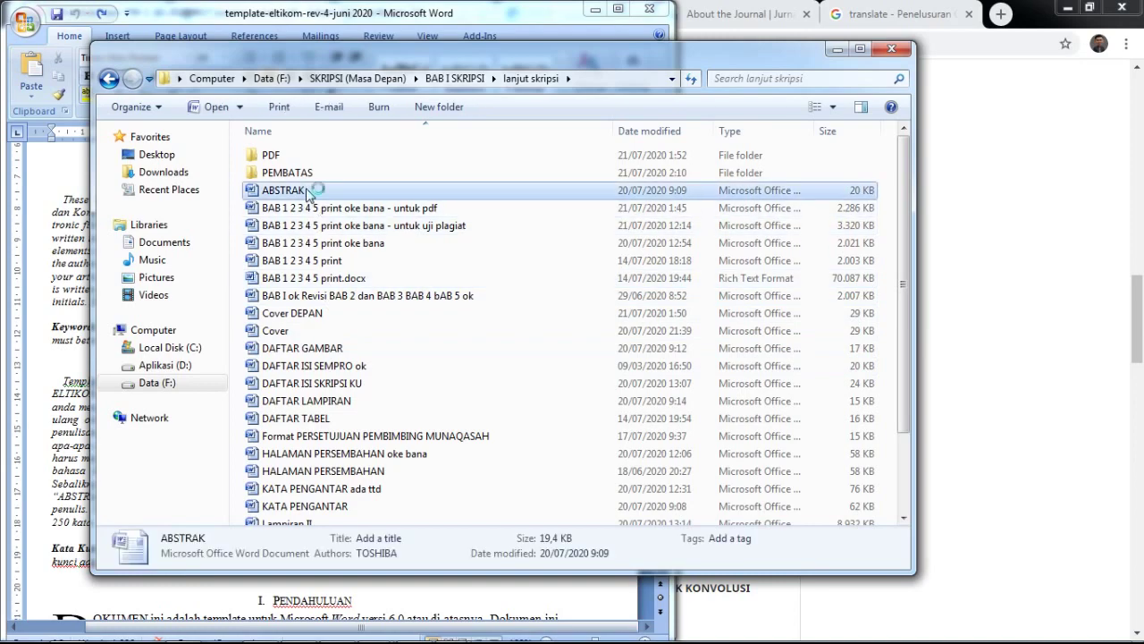
double_click(307, 191)
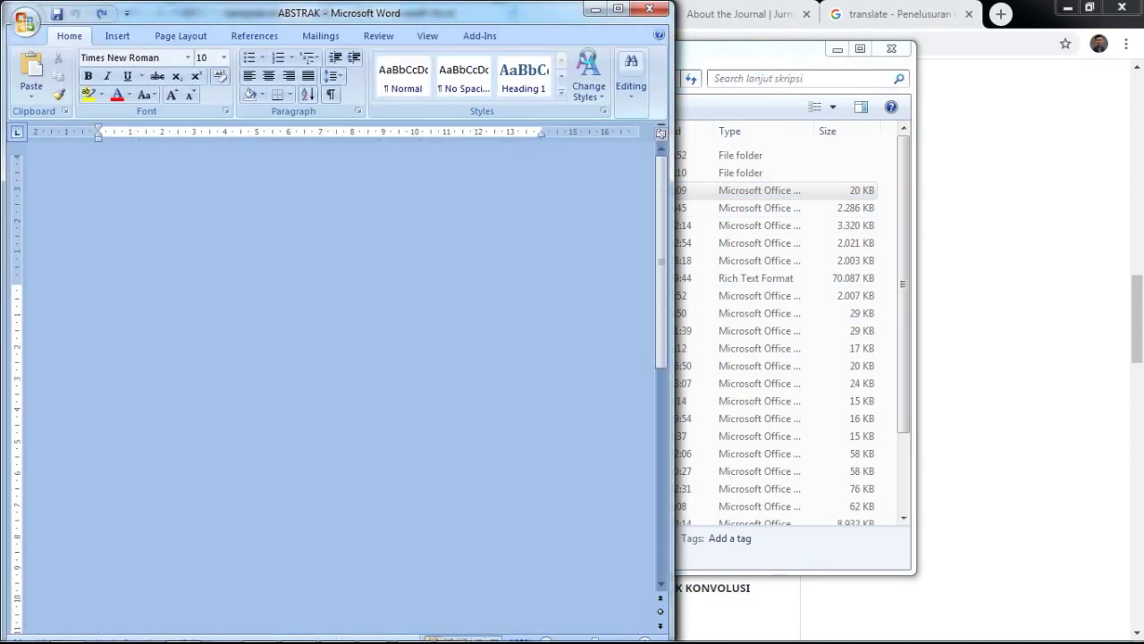
Dock the ABSTRAK document window on the right half of the screen.
left_click(838, 49)
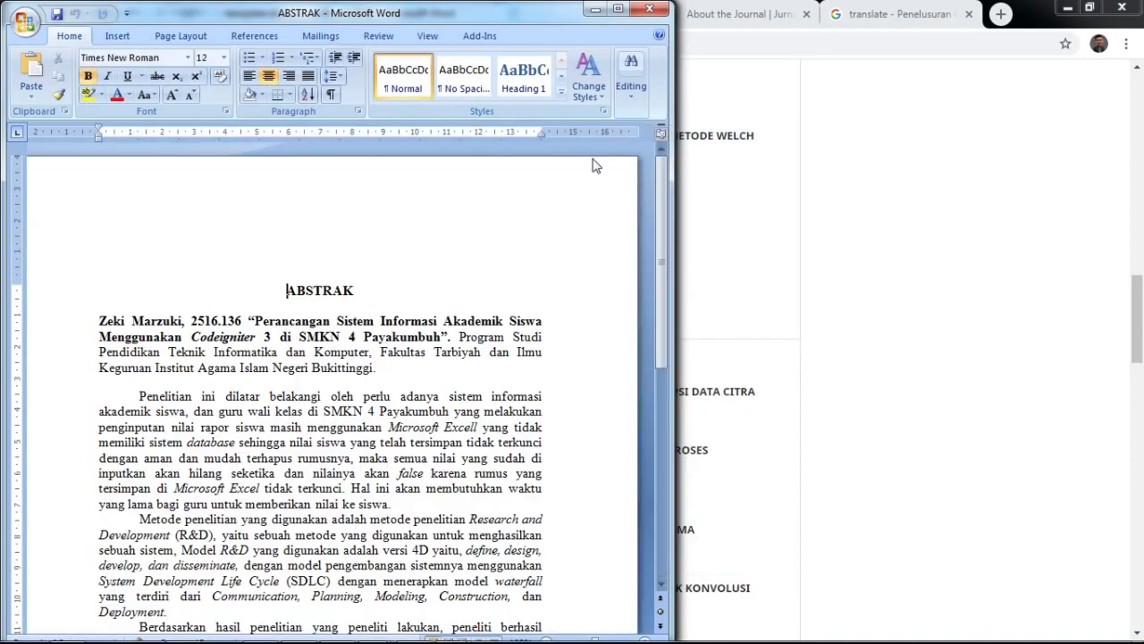
double_click(369, 16)
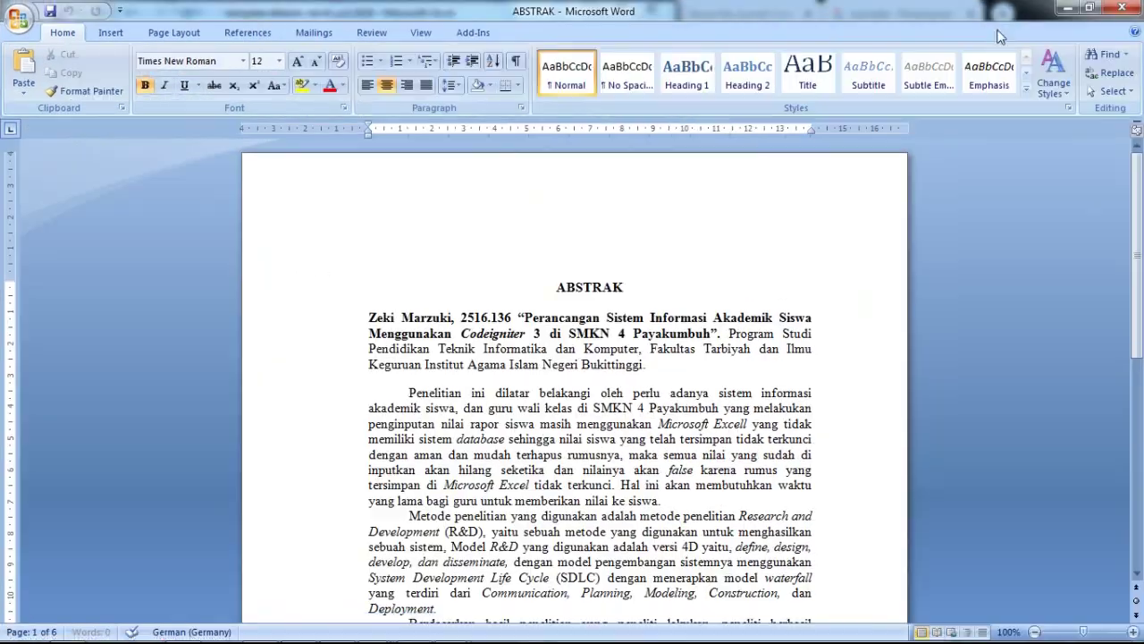
left_click(1089, 7)
left_click_drag(325, 20, 856, 19)
Inspect the template's title, author name and nama departemen placeholder formatting.
left_click(356, 17)
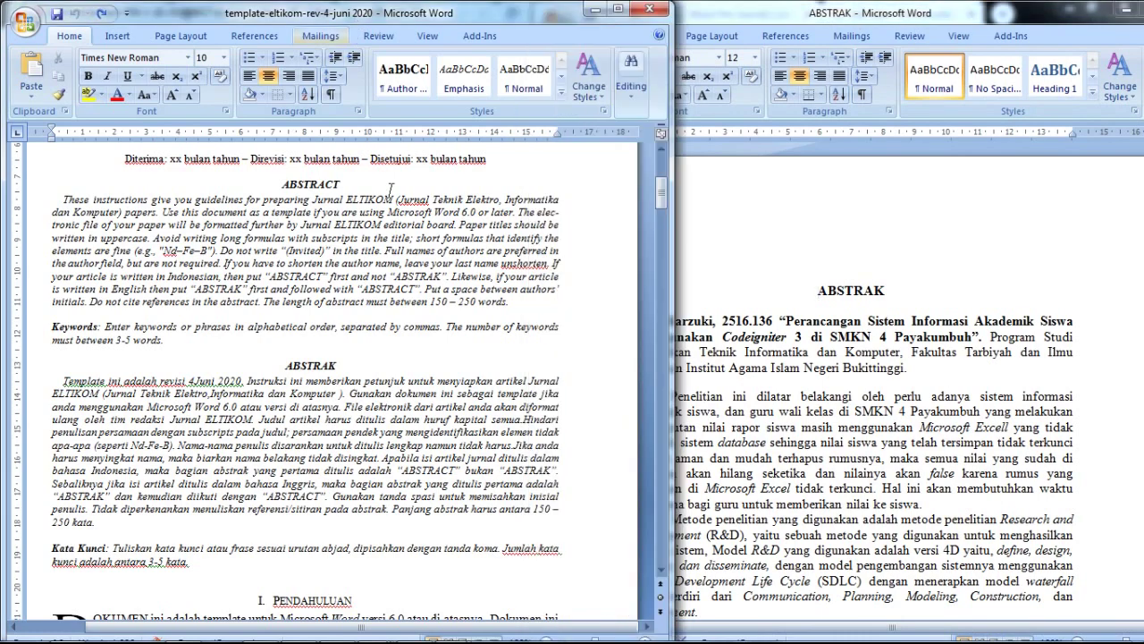
scroll(391, 188, "up", 6)
left_click(133, 282)
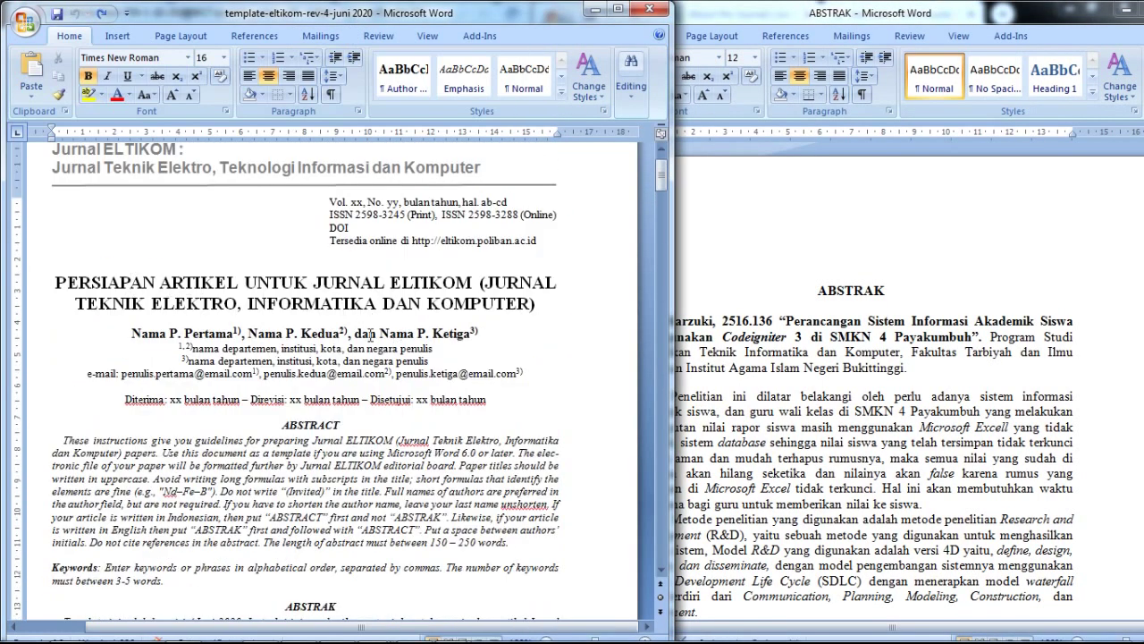
left_click_drag(131, 333, 233, 332)
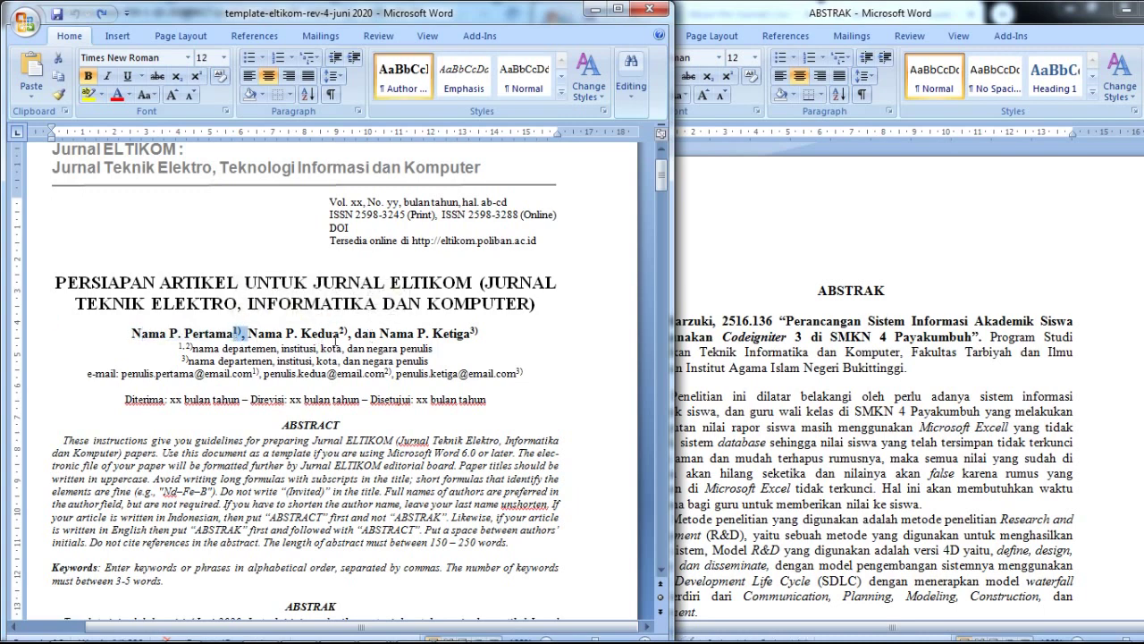
left_click_drag(347, 333, 490, 334)
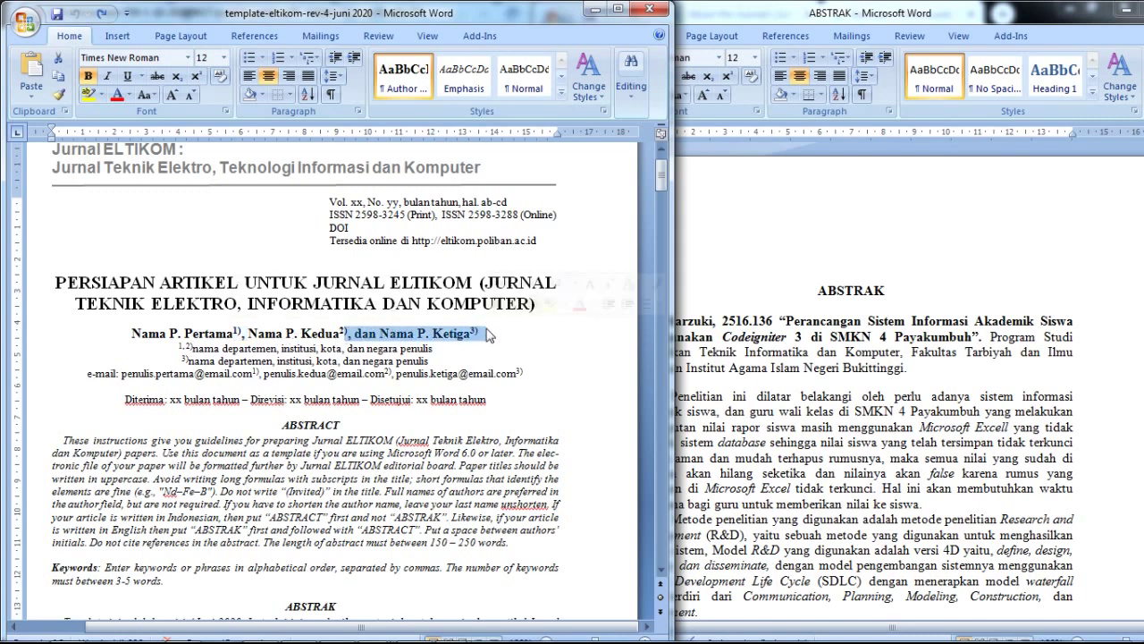
left_click(490, 334)
left_click_drag(201, 348, 276, 348)
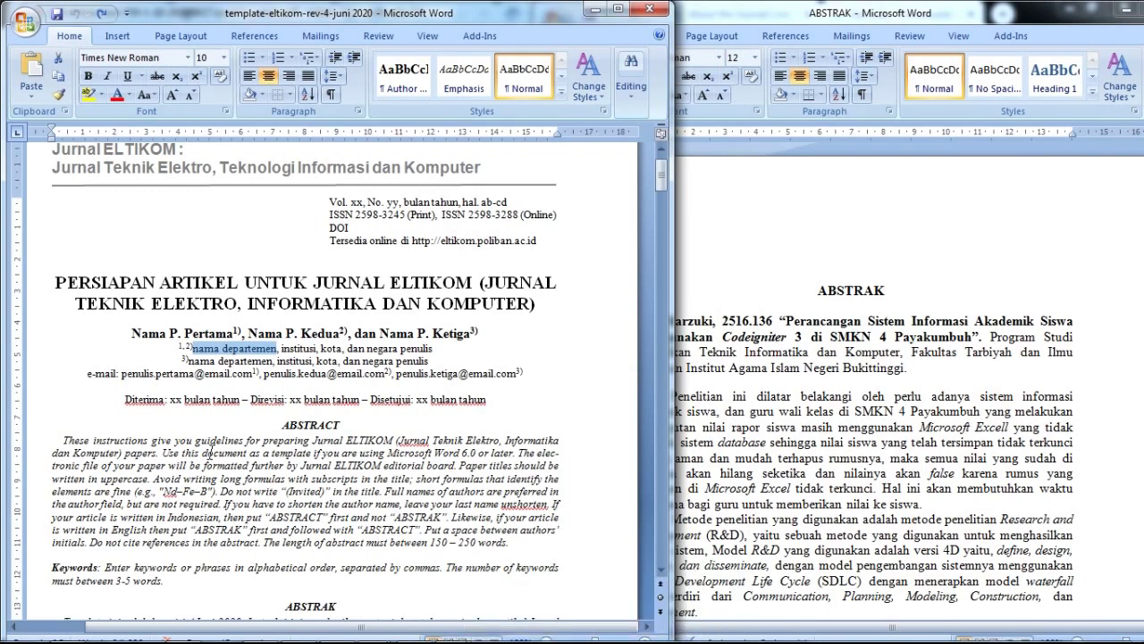
key("Right")
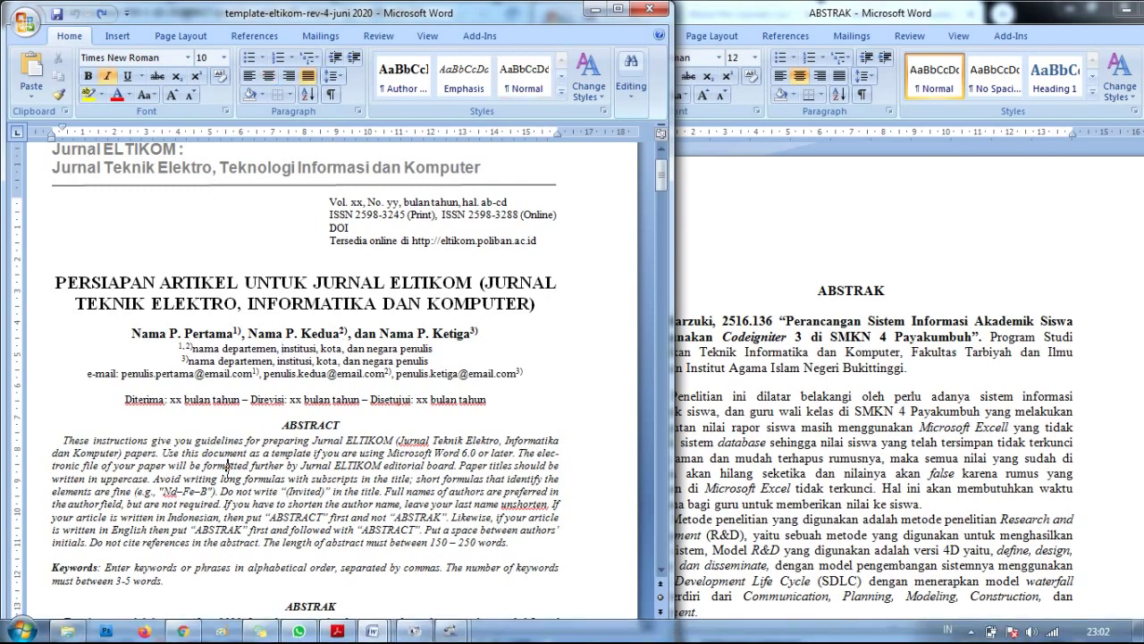
scroll(214, 546, "down", 5)
Select the three abstract paragraphs, Penelitian through 0,92, in the ABSTRAK document.
left_click(280, 488)
left_click(866, 438)
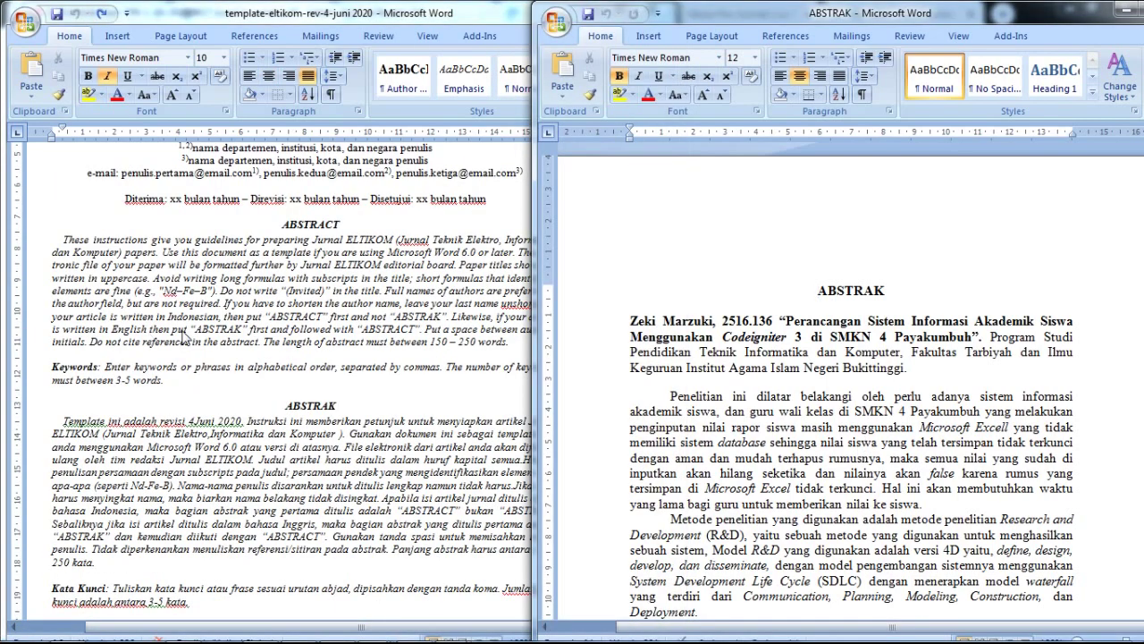
scroll(244, 408, "down", 1)
scroll(268, 375, "up", 2)
left_click(302, 305)
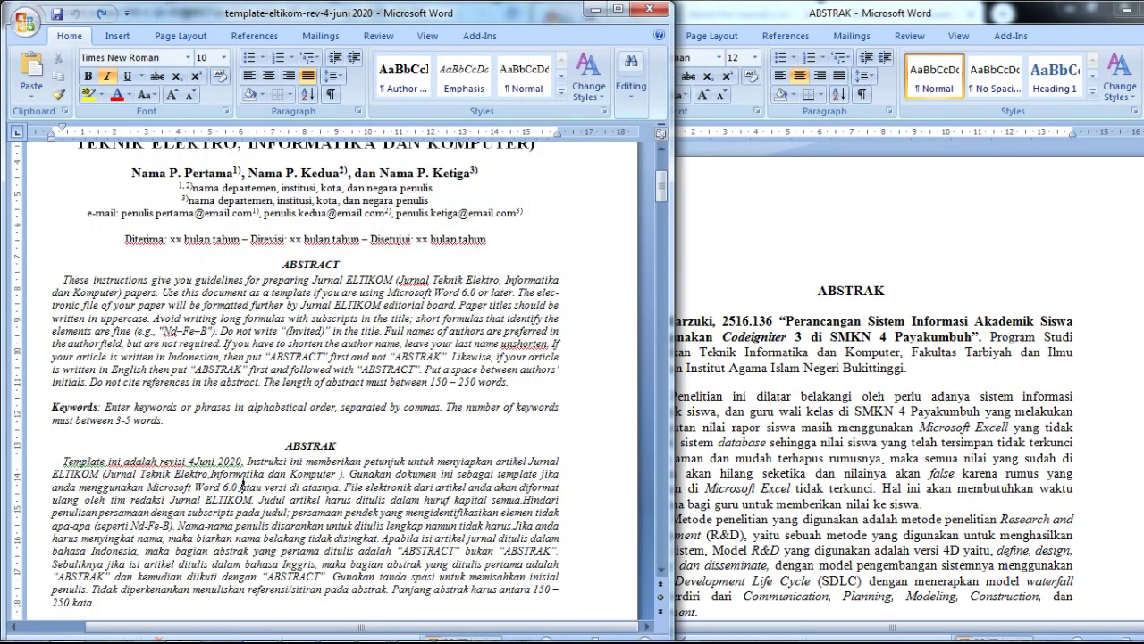
scroll(241, 485, "down", 3)
scroll(254, 398, "down", 2)
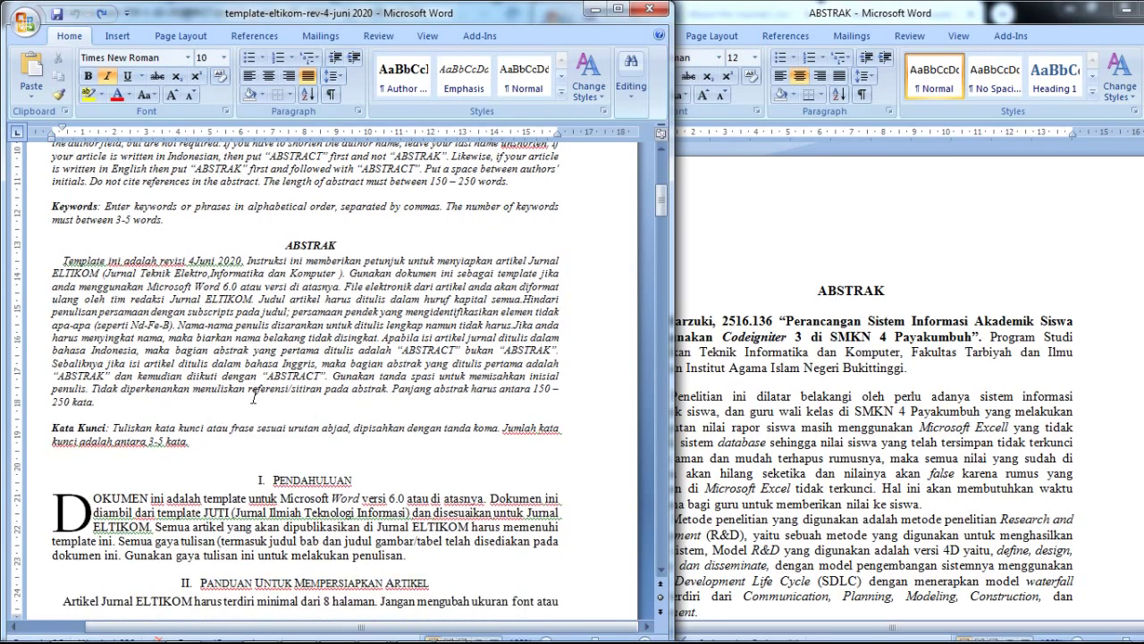
left_click(704, 402)
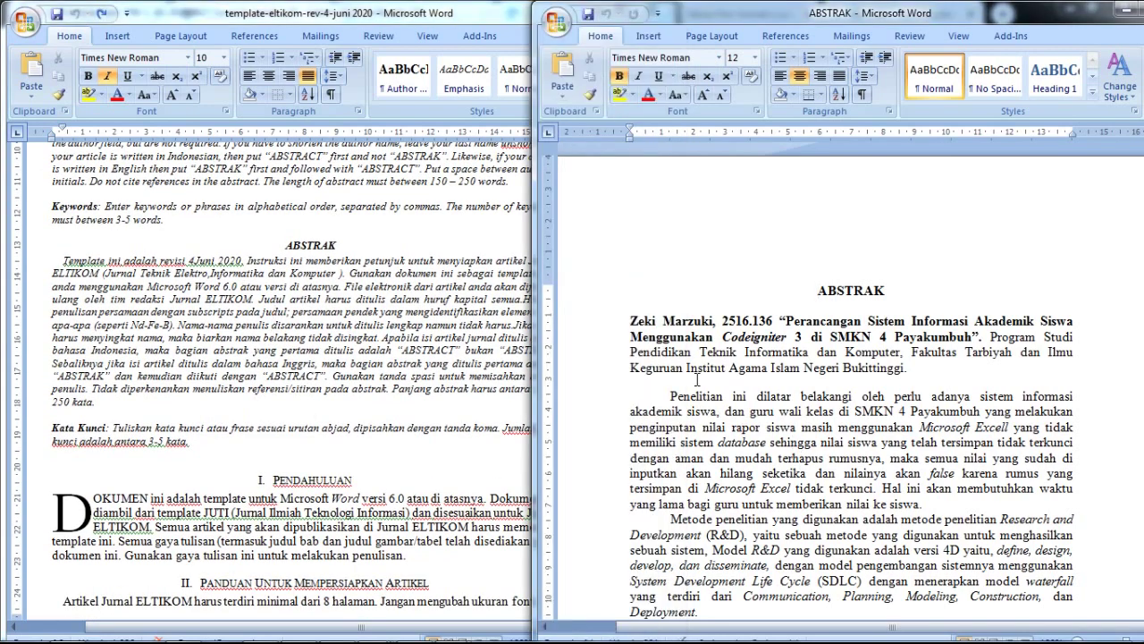
scroll(697, 380, "down", 5)
left_click_drag(669, 196, 728, 535)
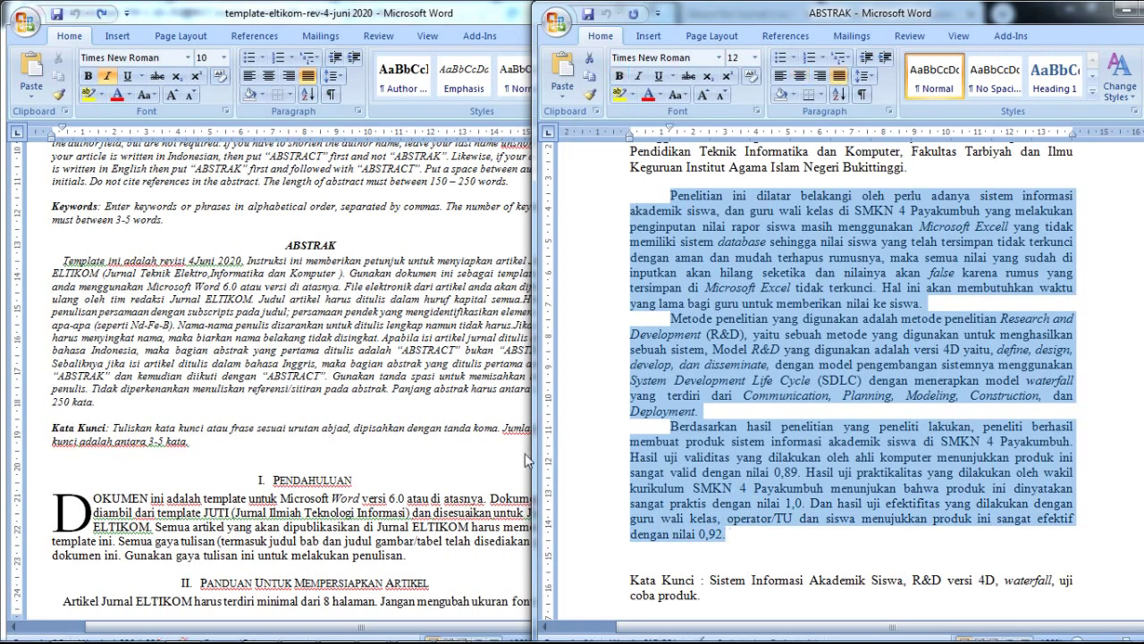
Paste the abstract paragraphs into the template on a new line after '250 kata.'.
left_click(338, 382)
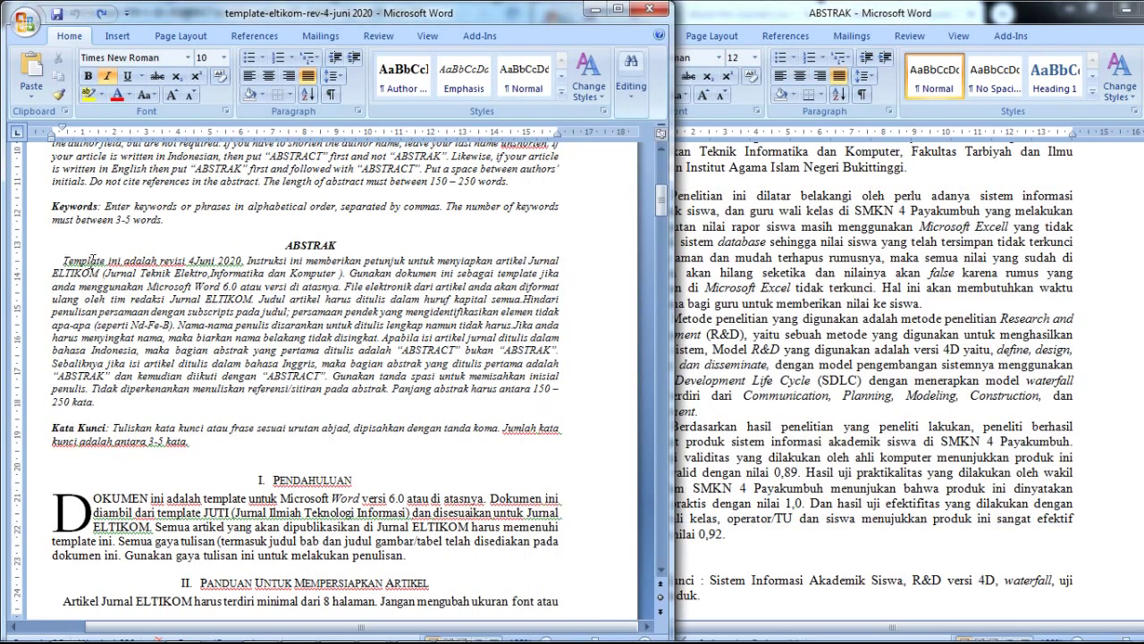
left_click(113, 400)
key("Return")
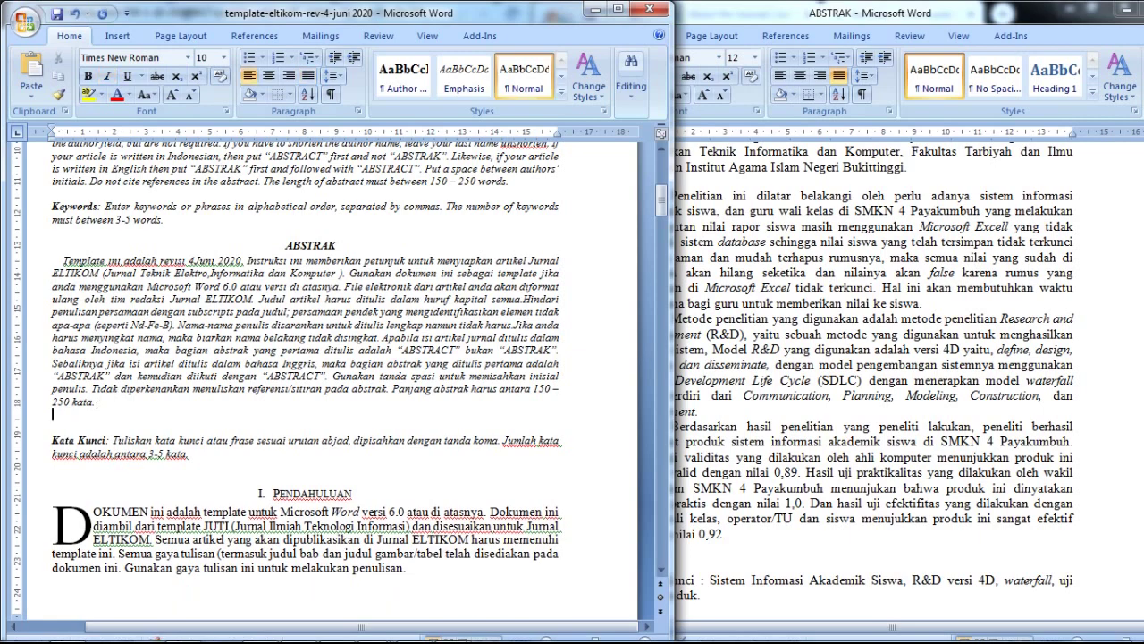
left_click(98, 402)
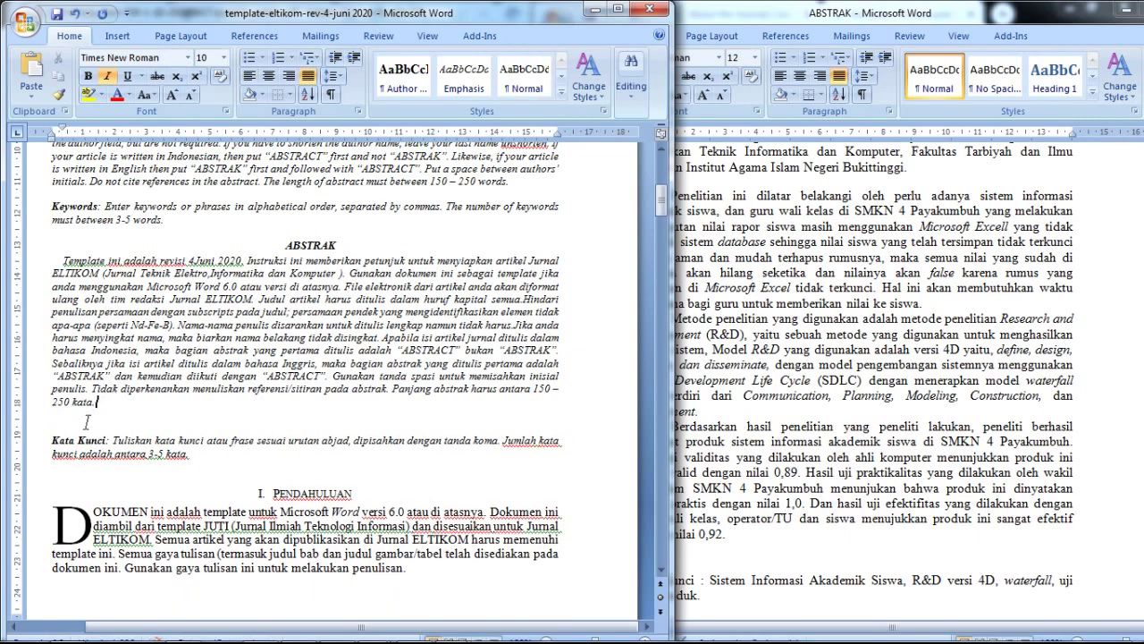
key("Return")
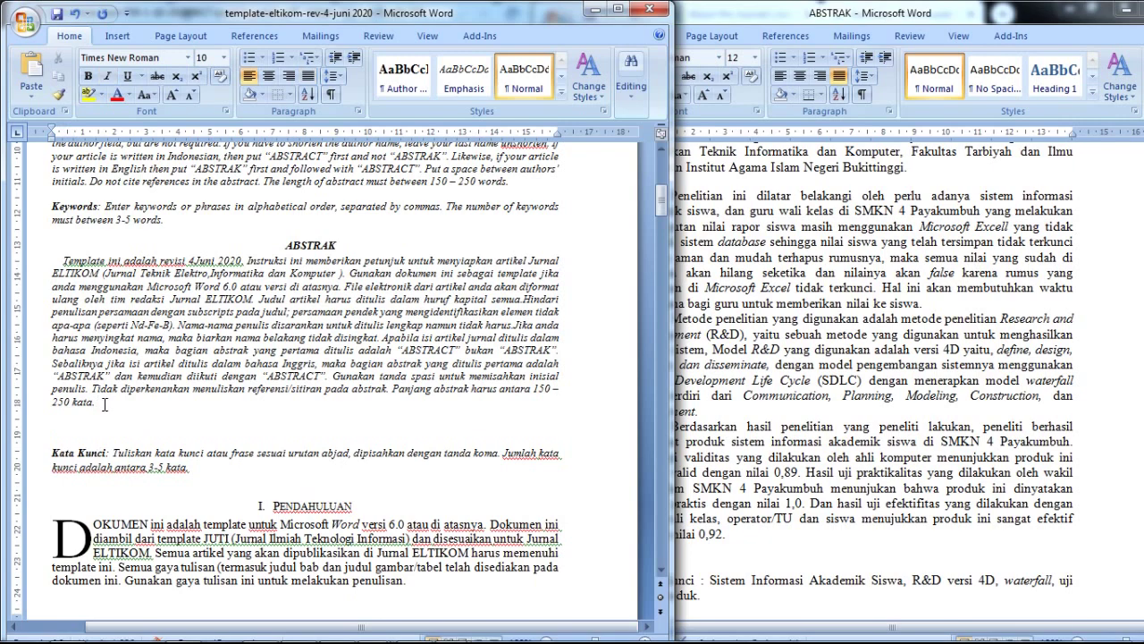
type("Penelitian ini dilatar belakangi oleh perlu adanya sistem informasi akademik siswa, dan guru wali kelas di SMKN 4 Payakumbuh yang melakukan penginputan nilai rapor siswa masih menggunakan Microsoft Excell yang tidak memiliki sistem database sehingga nilai siswa yang telah tersimpan tidak terkunci dengan aman dan mudah terhapus rumusnya, maka semua nilai yang sudah di inputkan akan hilang seketika dan nilainya akan false karena rumus yang tersimpan di Microsoft Excel tidak terkunci. Hal ini akan membutuhkan waktu yang lama bagi guru untuk memberikan nilai ke siswa. Metode penelitian yang digunakan adalah metode penelitian Research and Development (R&D), yaitu sebuah metode yang digunakan untuk menghasilkan sebuah sistem, Model R&D yang digunakan adalah versi 4D yaitu, define, design, develop, dan disseminate, dengan model pengembangan sistemnya menggunakan System Development Life Cycle (SDLC) dengan menerapkan model waterfall yang terdiri dari Communication, Planning, Modeling, Construction, dan Deployment. Berdasarkan hasil penelitian yang peneliti lakukan, peneliti berhasil membuat produk sistem informasi akademik siswa di SMKN 4 Payakumbuh. Hasil uji validitas yang dilakukan oleh ahli komputer menunjukkan produk ini sangat valid dengan nilai 0,89. Hasil uji praktikalitas yang dilakukan oleh wakil kurikulum SMKN 4 Payakumbuh menunjukan bahwa produk ini dinyatakan sangat praktis dengan nilai 1,0. Dan hasil uji efektifitas yang dilakukan dengan guru wali kelas, operator/TU dan siswa menunjukkan produk ini sangat efektif dengan nilai 0,92.")
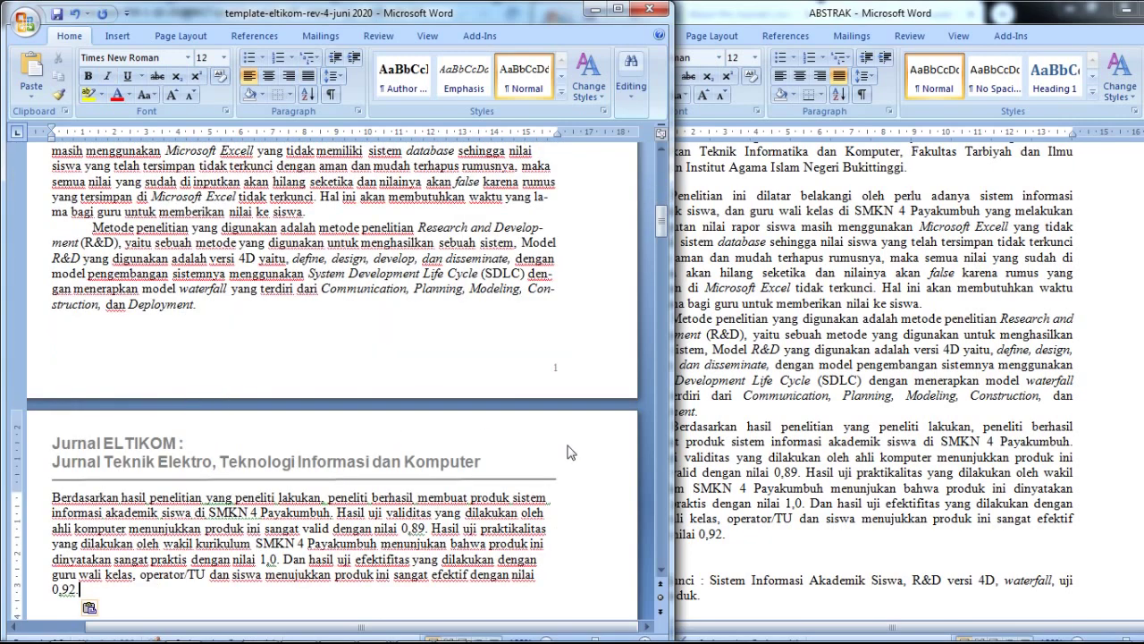
key("alt+Tab")
scroll(868, 378, "up", 2)
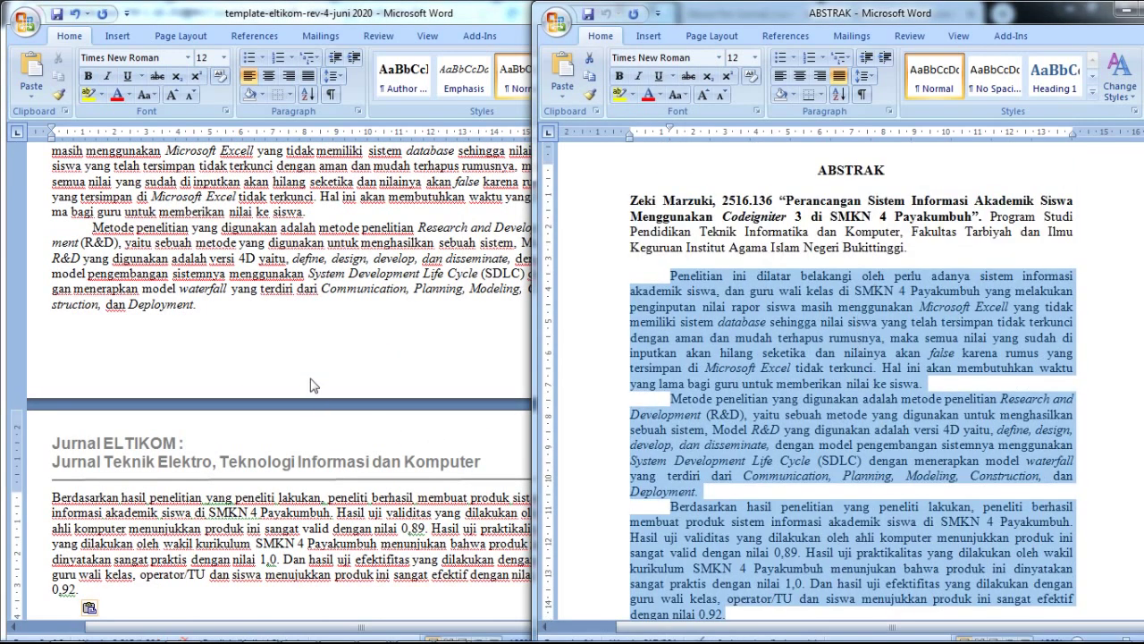
key("alt+Tab")
scroll(805, 393, "up", 3)
scroll(394, 396, "up", 6)
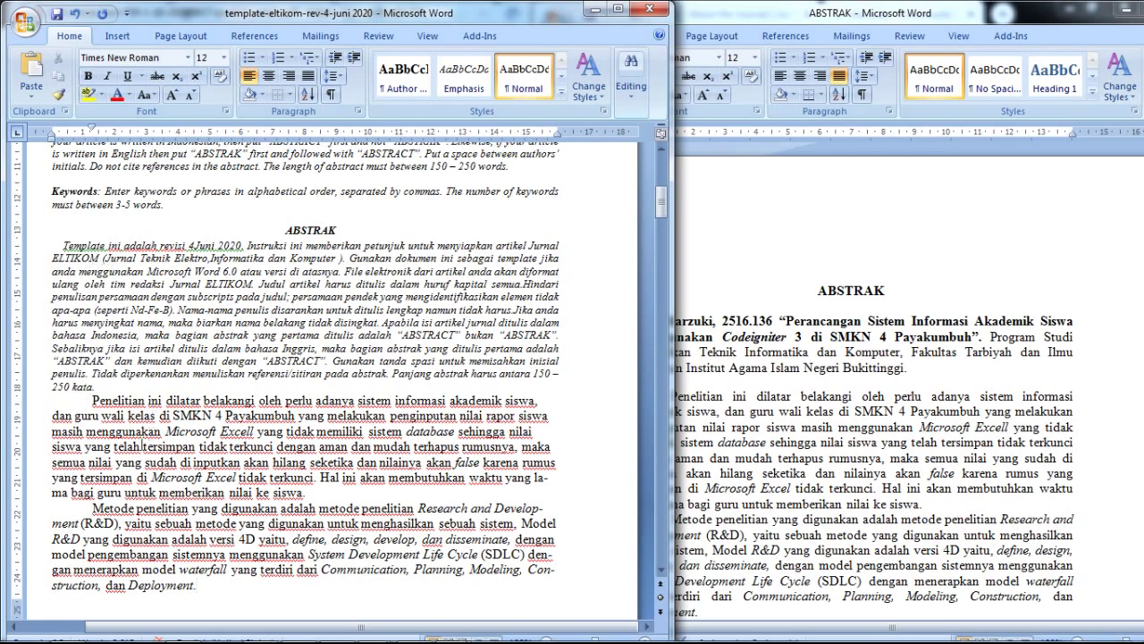
Format Painter the 'Template ini adalah' abstract style onto the pasted paragraphs.
left_click_drag(140, 417, 434, 477)
left_click_drag(148, 270, 234, 321)
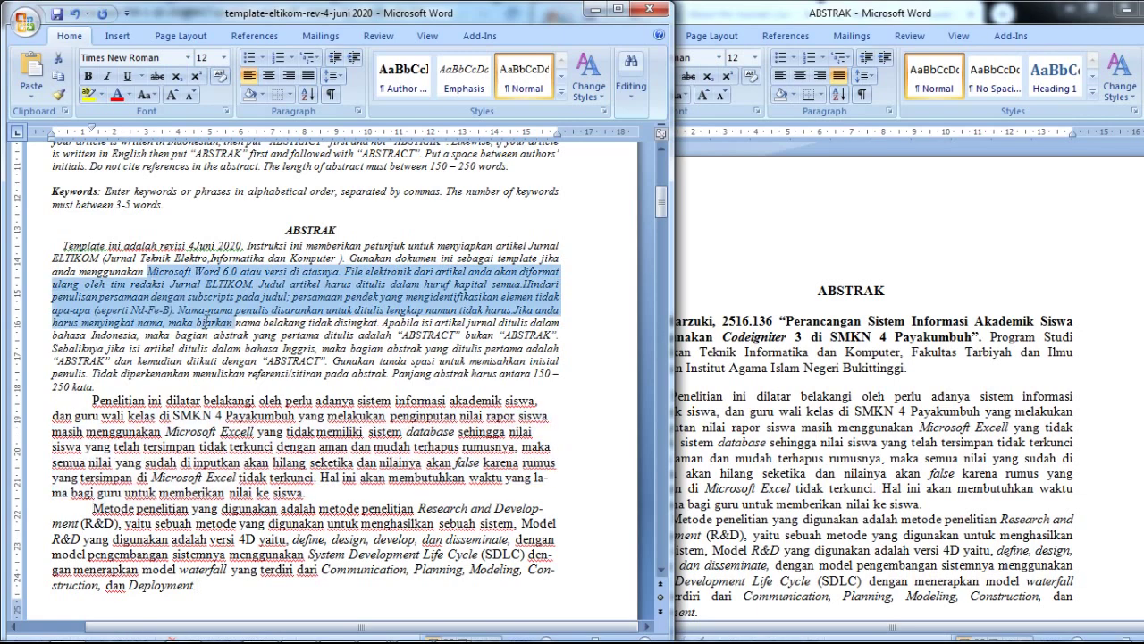
left_click(153, 416)
left_click_drag(63, 246, 190, 247)
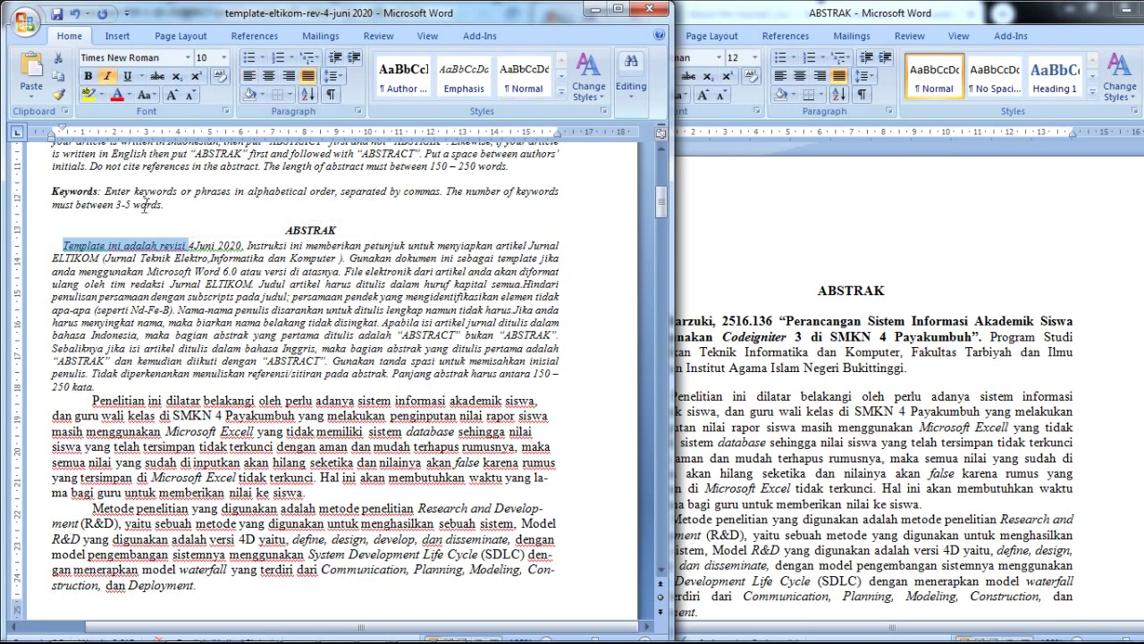
left_click(59, 97)
mouse_move(92, 400)
left_mouse_down()
mouse_move(211, 586)
mouse_move(216, 637)
mouse_move(177, 467)
mouse_move(127, 471)
left_mouse_up()
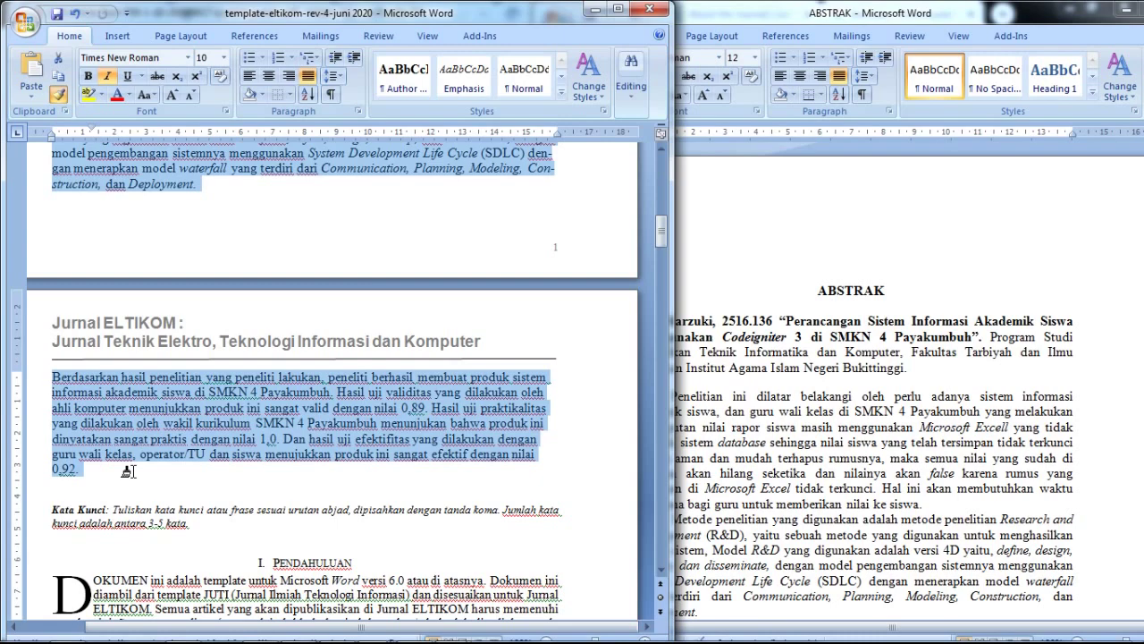
left_click_drag(125, 471, 129, 472)
scroll(140, 466, "up", 5)
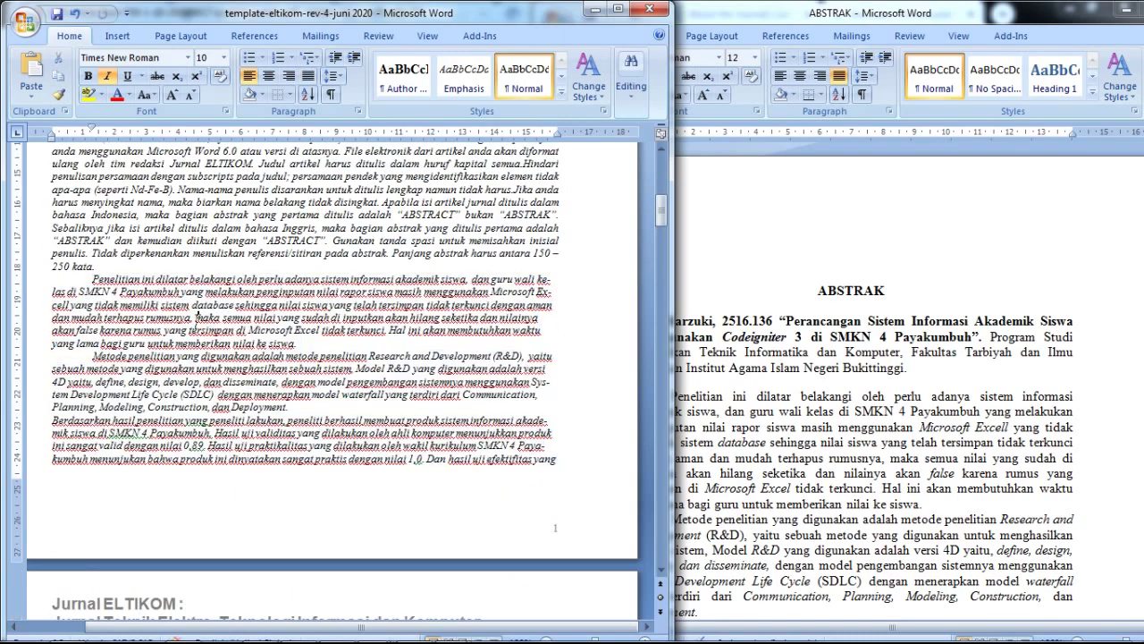
scroll(195, 313, "up", 3)
Paint the template abstract formatting onto the Penelitian, Metode penelitian and Berdasarkan paragraphs.
left_click_drag(106, 391, 109, 396)
left_click(109, 386)
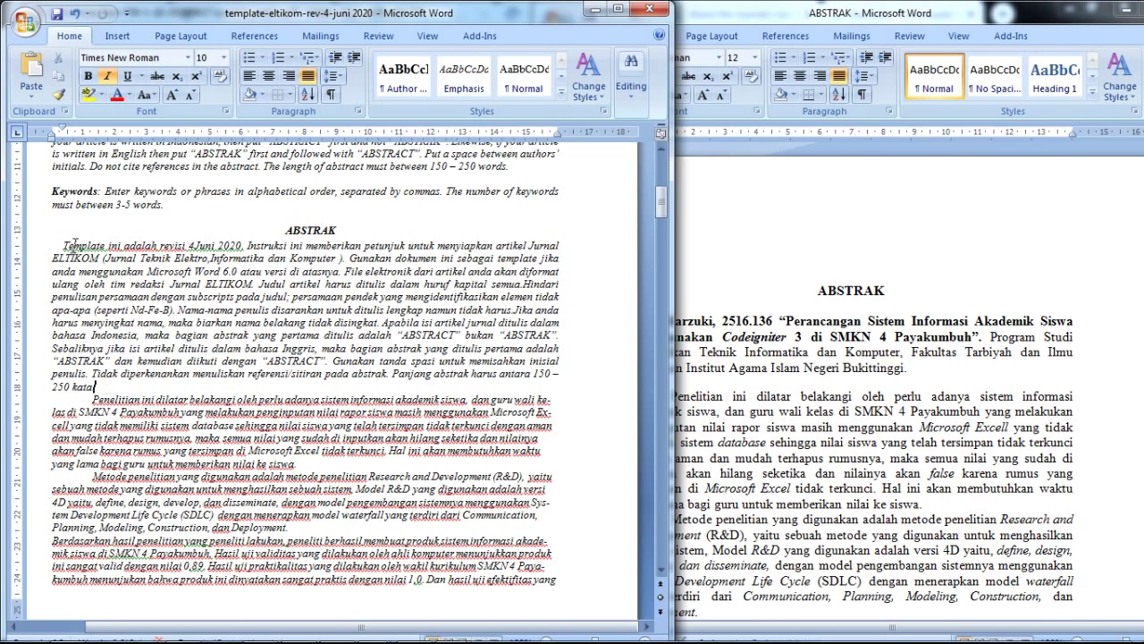
left_click(96, 402)
left_click(34, 388)
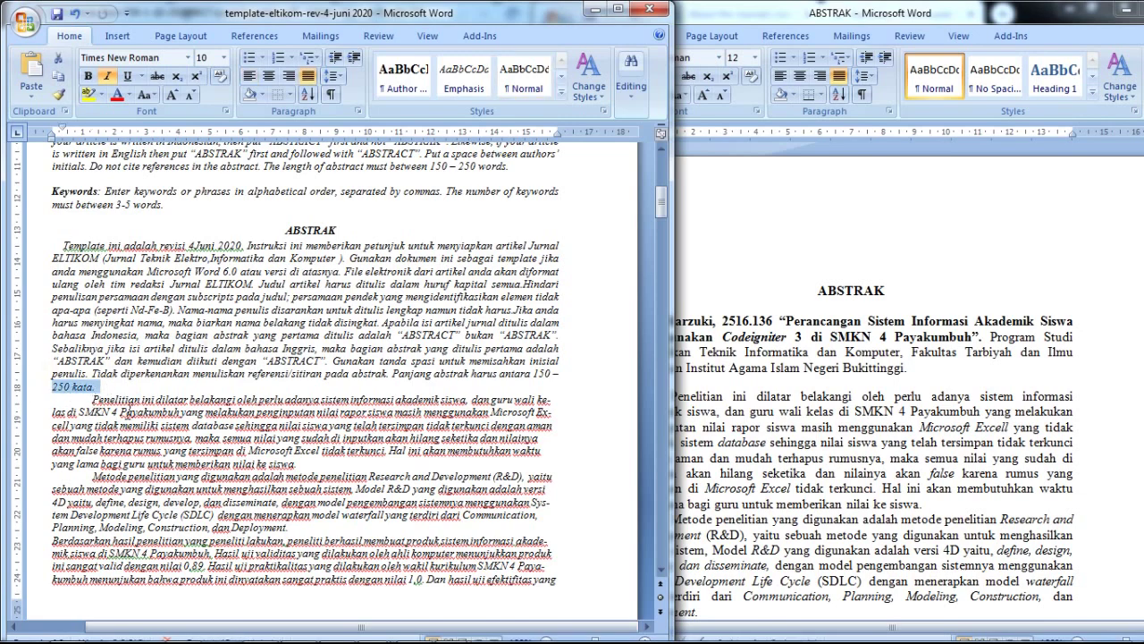
left_click(129, 410)
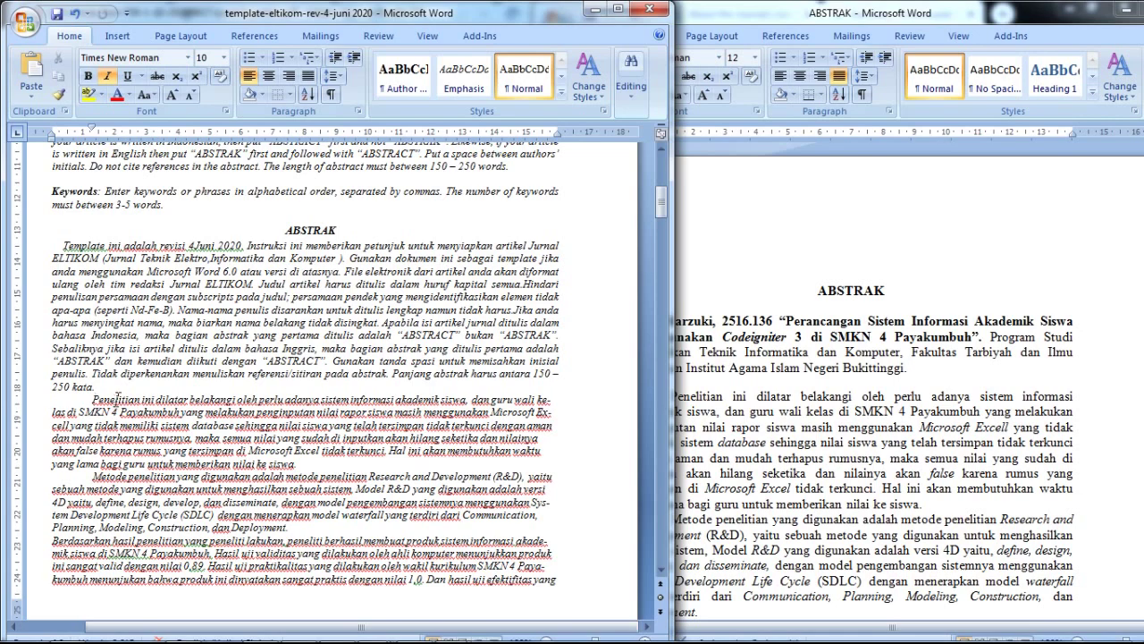
left_click(68, 241)
left_click(59, 96)
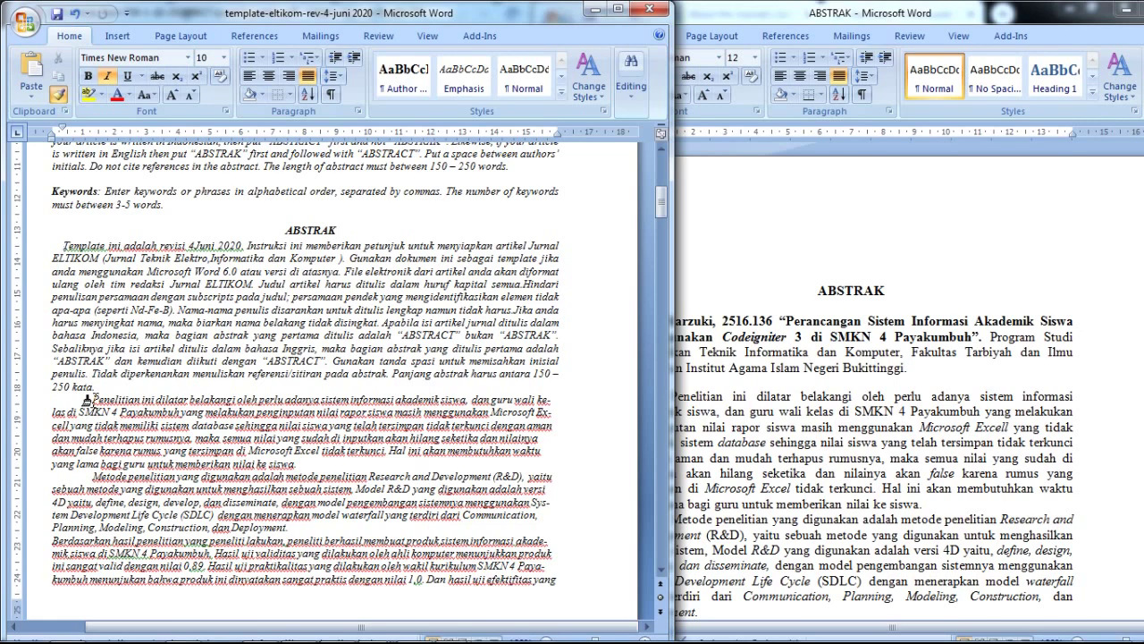
left_click(86, 400)
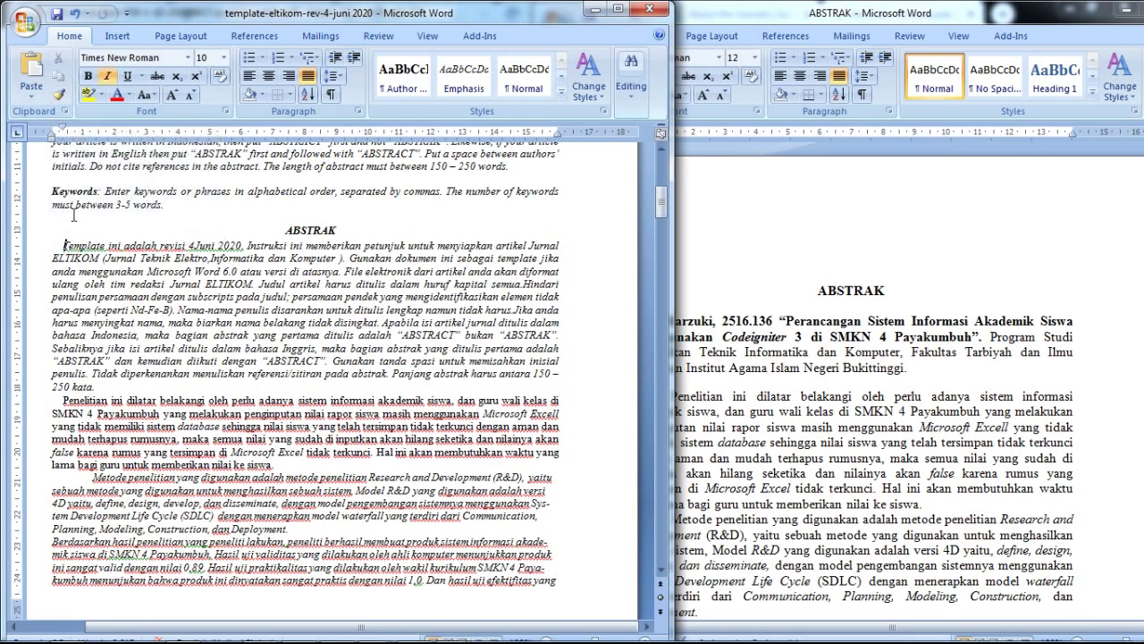
left_click(58, 94)
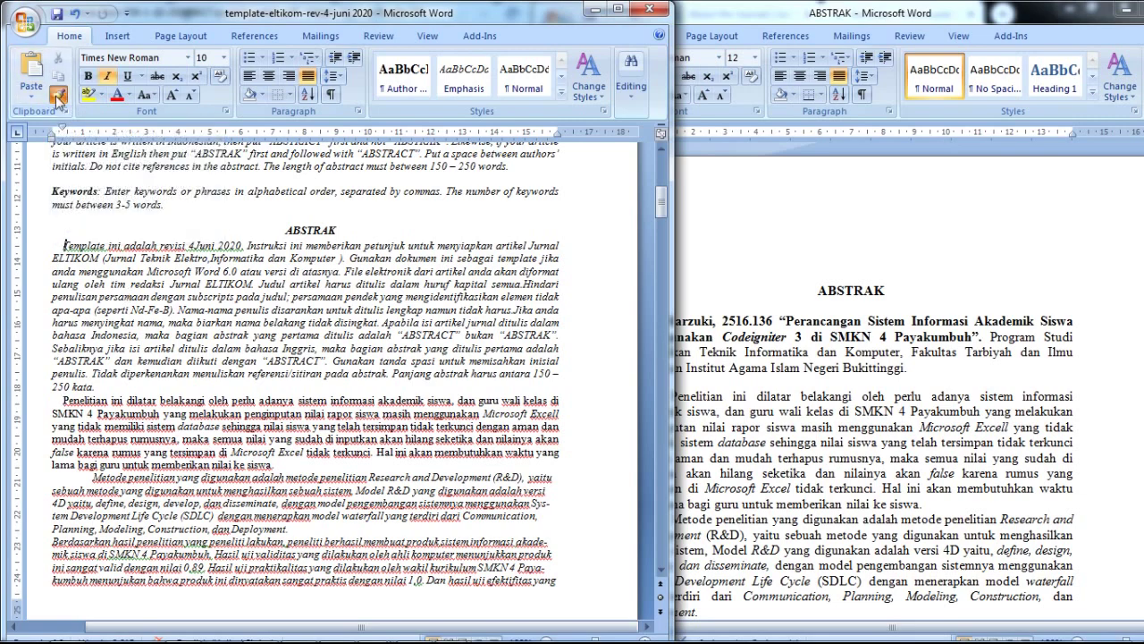
left_click(89, 483)
scroll(98, 216, "down", 1)
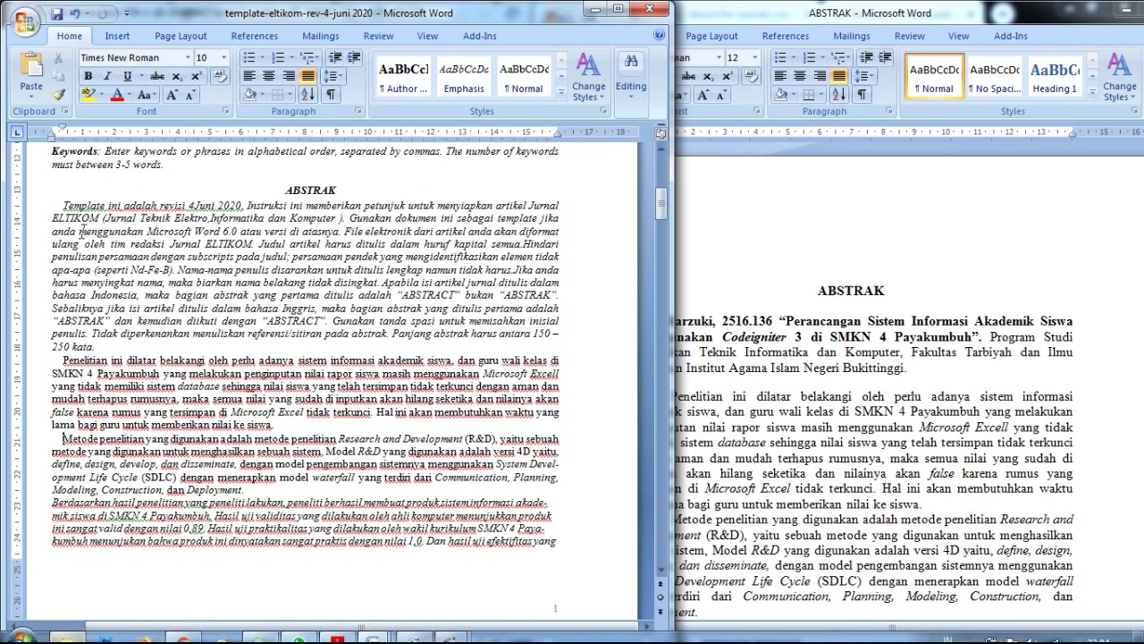
left_click(58, 94)
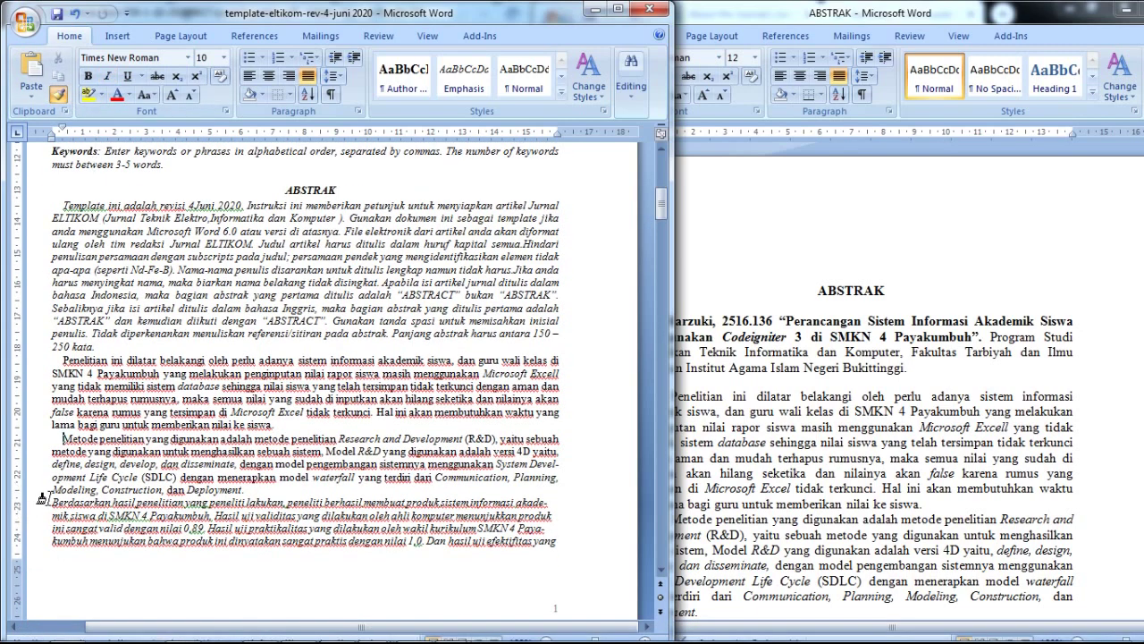
left_click(41, 498)
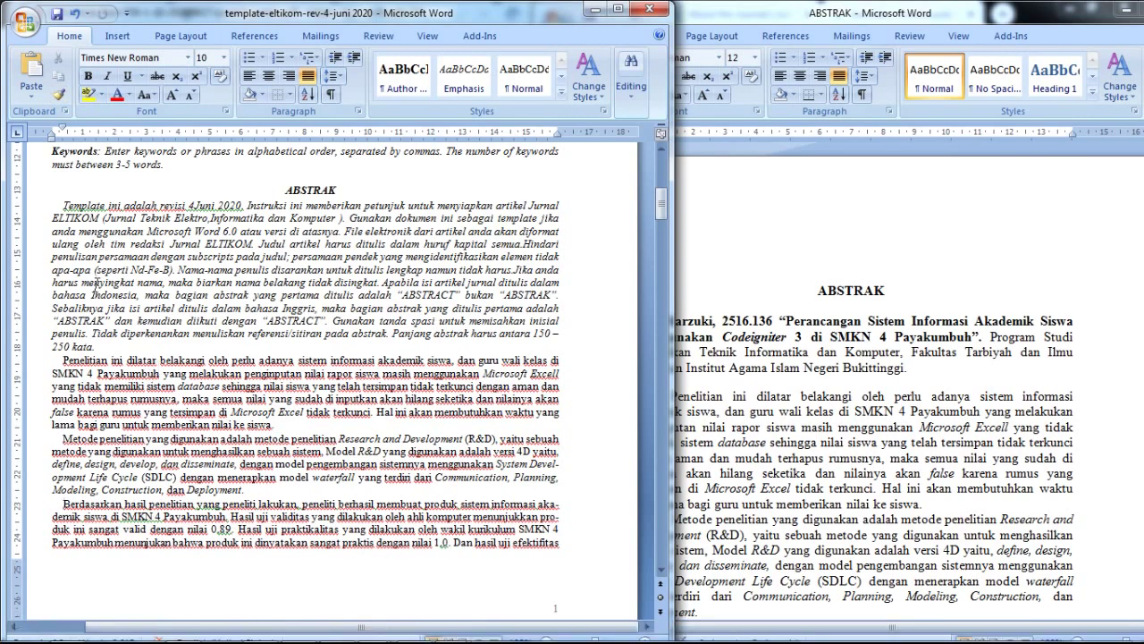
Reapply the full template abstract style across the article paragraphs, then select the sample abstract.
left_click_drag(64, 202, 137, 348)
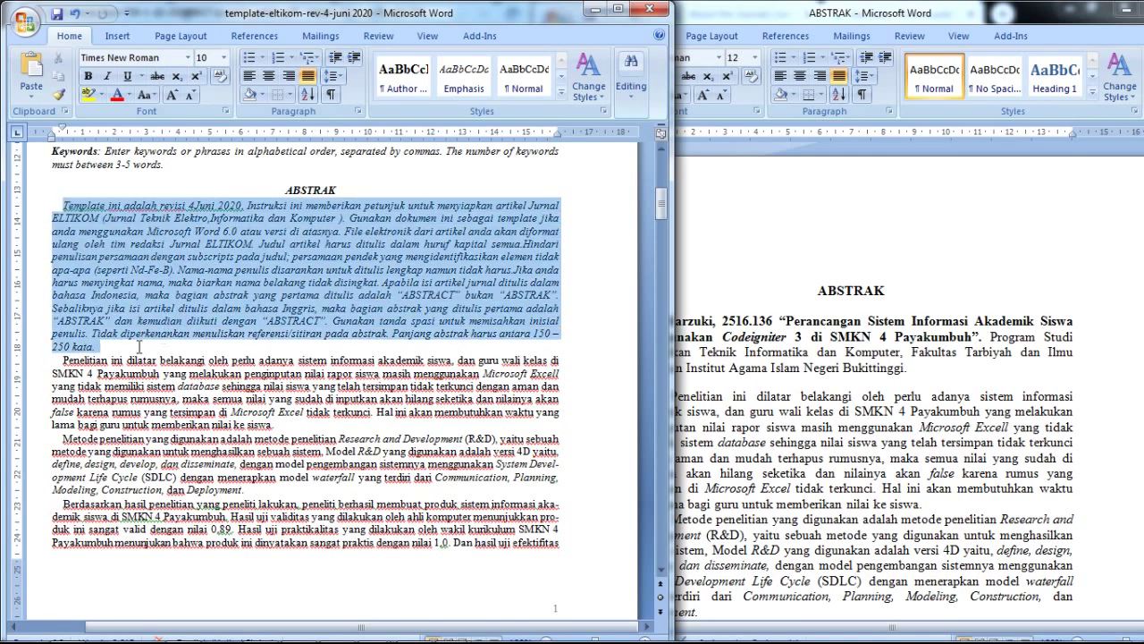
left_click(59, 97)
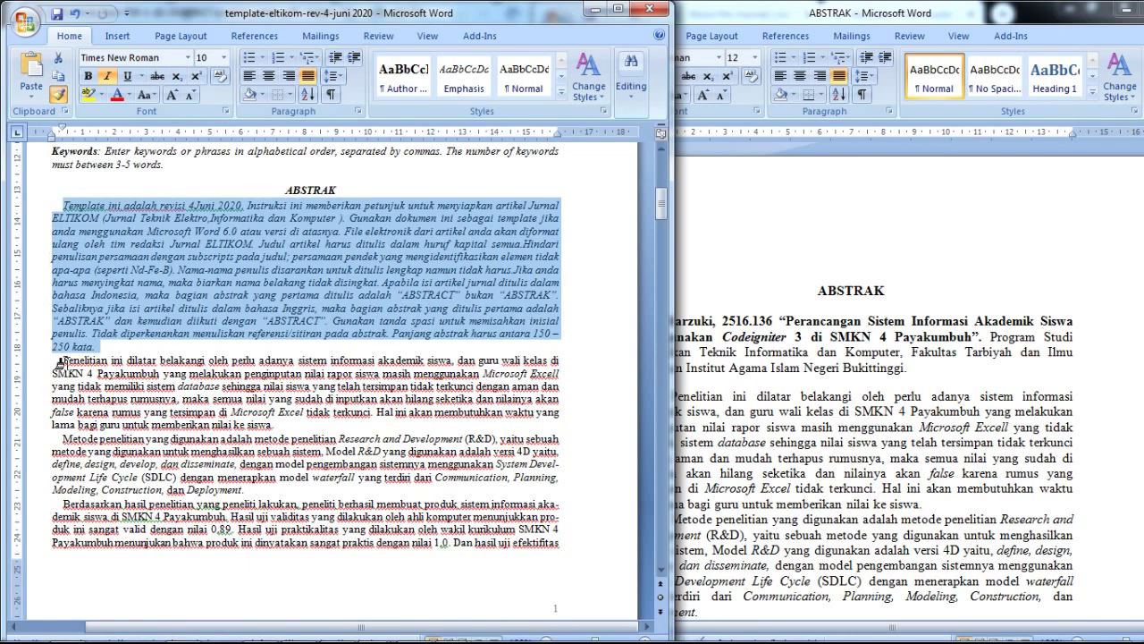
mouse_move(51, 363)
left_mouse_down()
mouse_move(268, 422)
mouse_move(250, 488)
mouse_move(333, 592)
mouse_move(583, 546)
mouse_move(573, 597)
mouse_move(403, 537)
mouse_move(179, 582)
mouse_move(184, 592)
left_mouse_up()
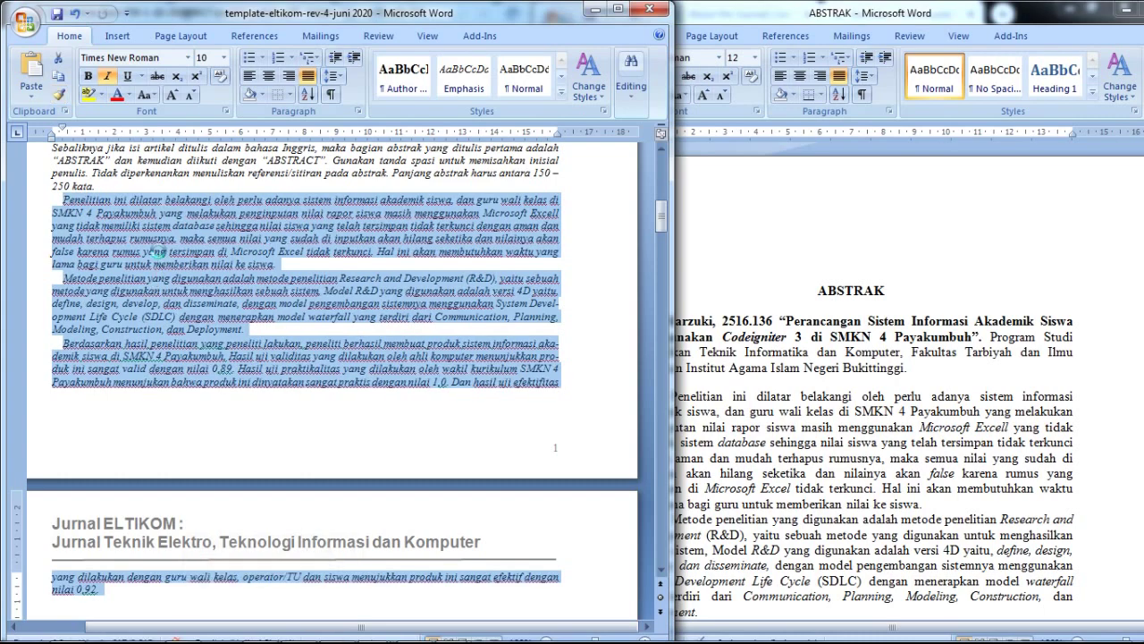
scroll(325, 230, "up", 1)
scroll(324, 230, "up", 3)
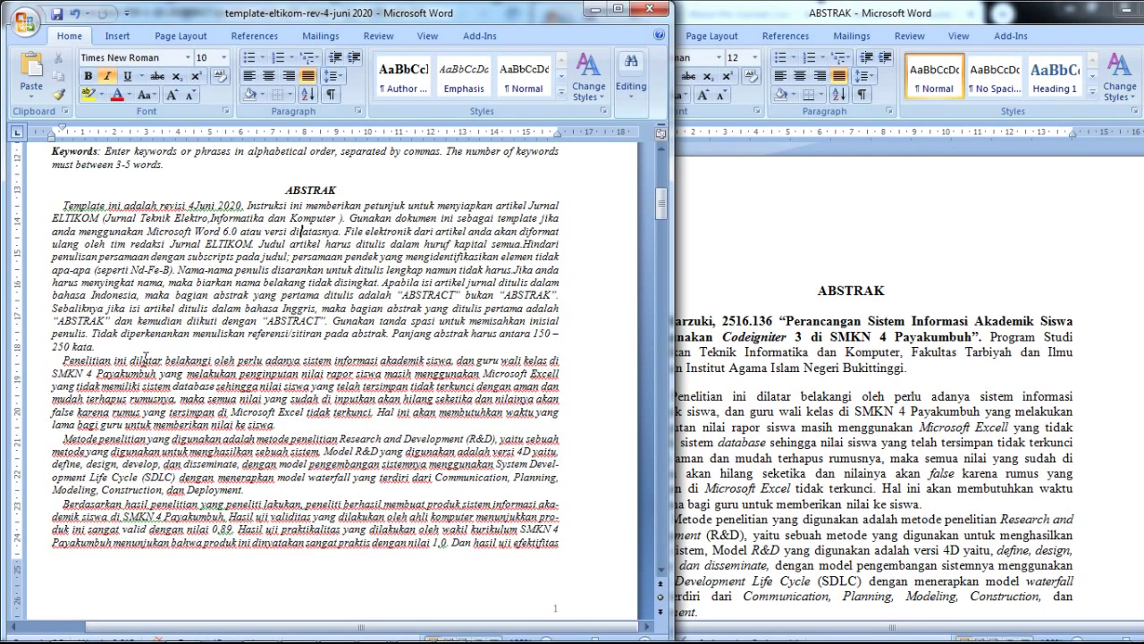
left_click_drag(107, 345, 63, 205)
Delete the template's sample abstract paragraph and minimize the ABSTRAK document window.
key("Delete")
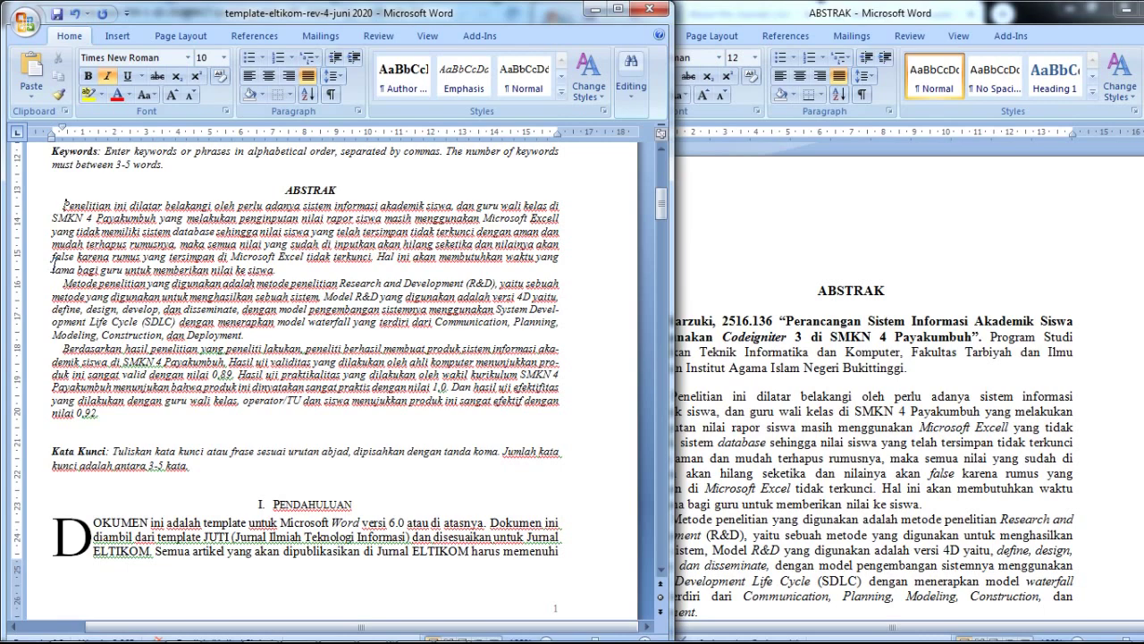
scroll(54, 262, "up", 6)
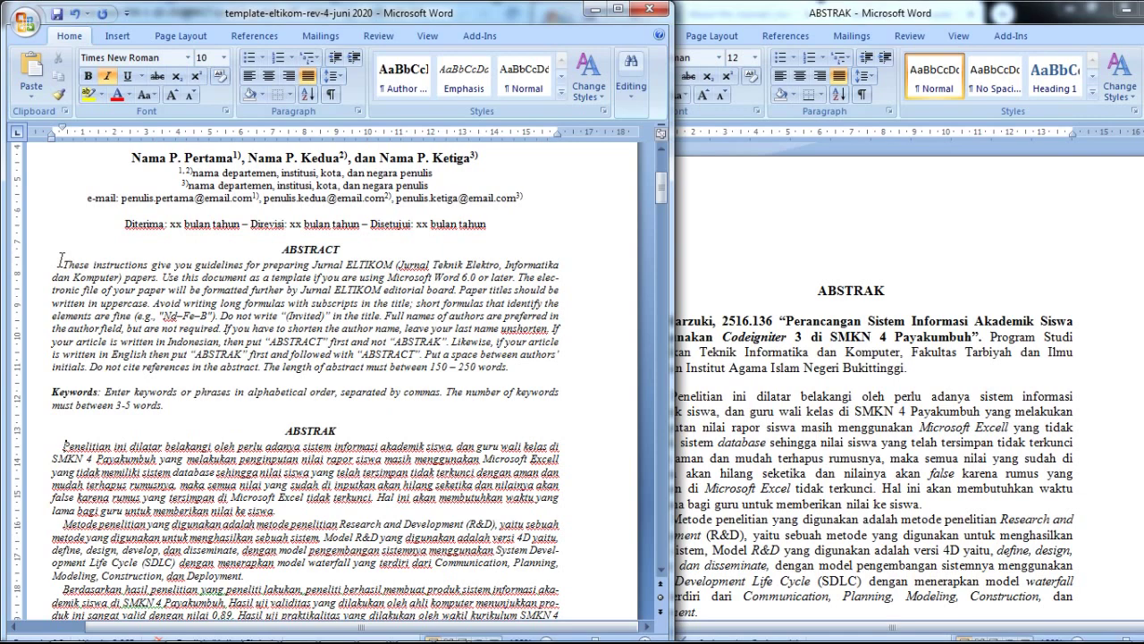
left_click_drag(827, 13, 692, 19)
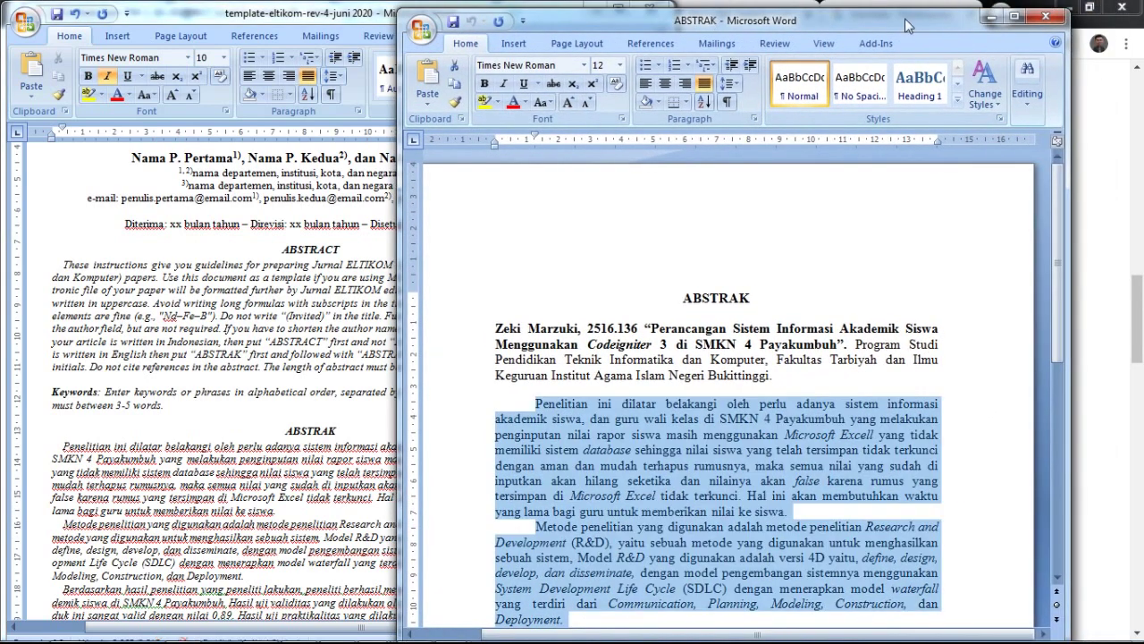
left_click(992, 20)
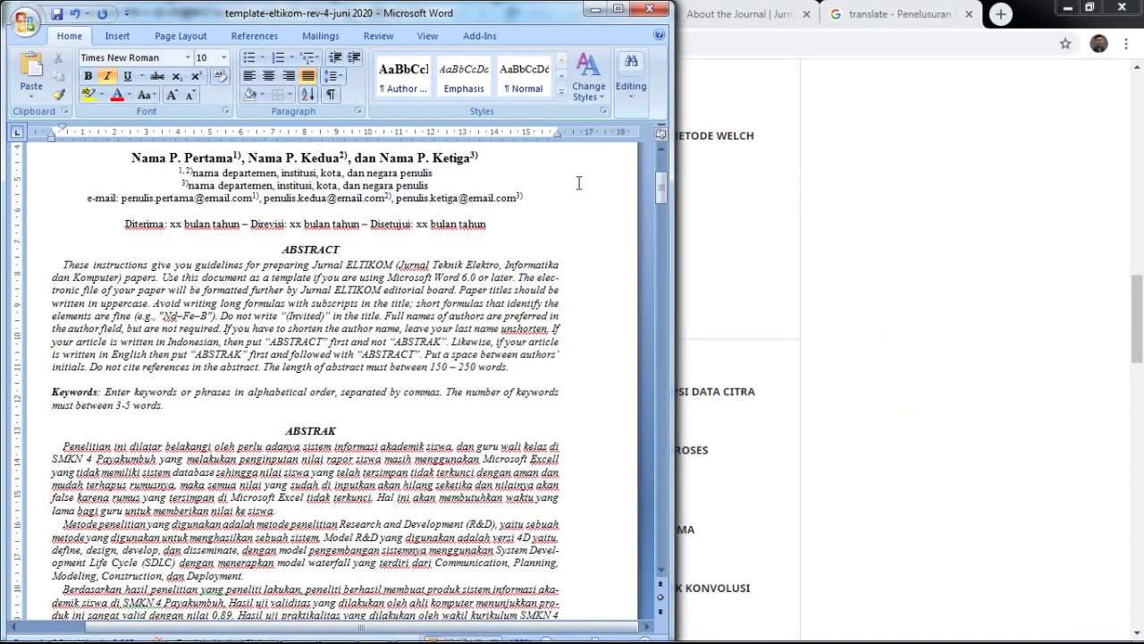
scroll(547, 206, "up", 3)
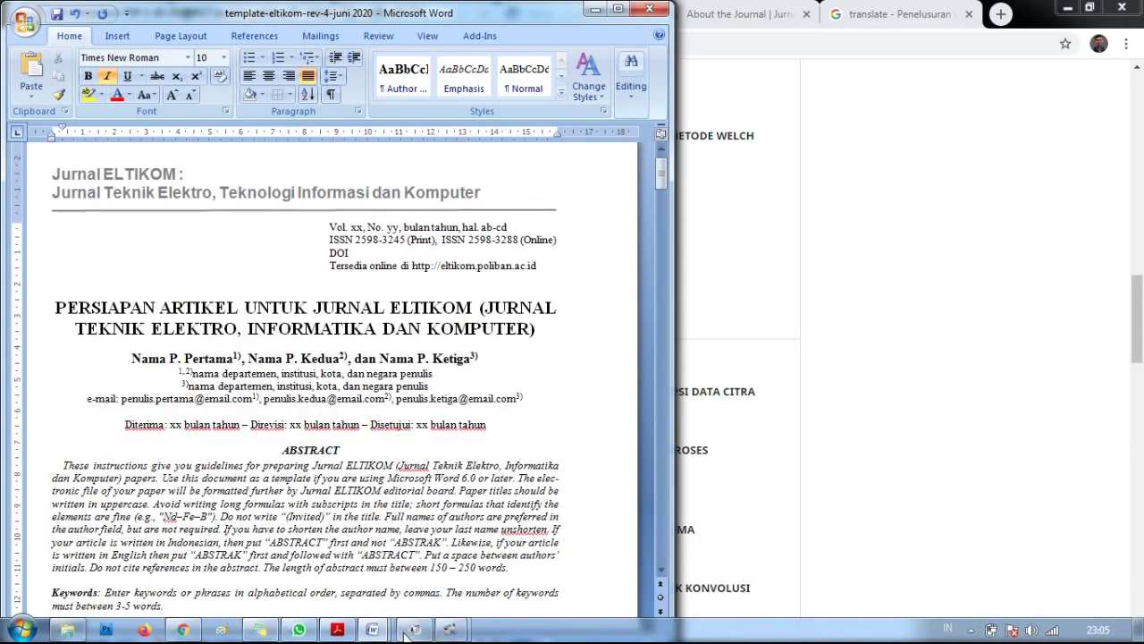
mouse_move(372, 631)
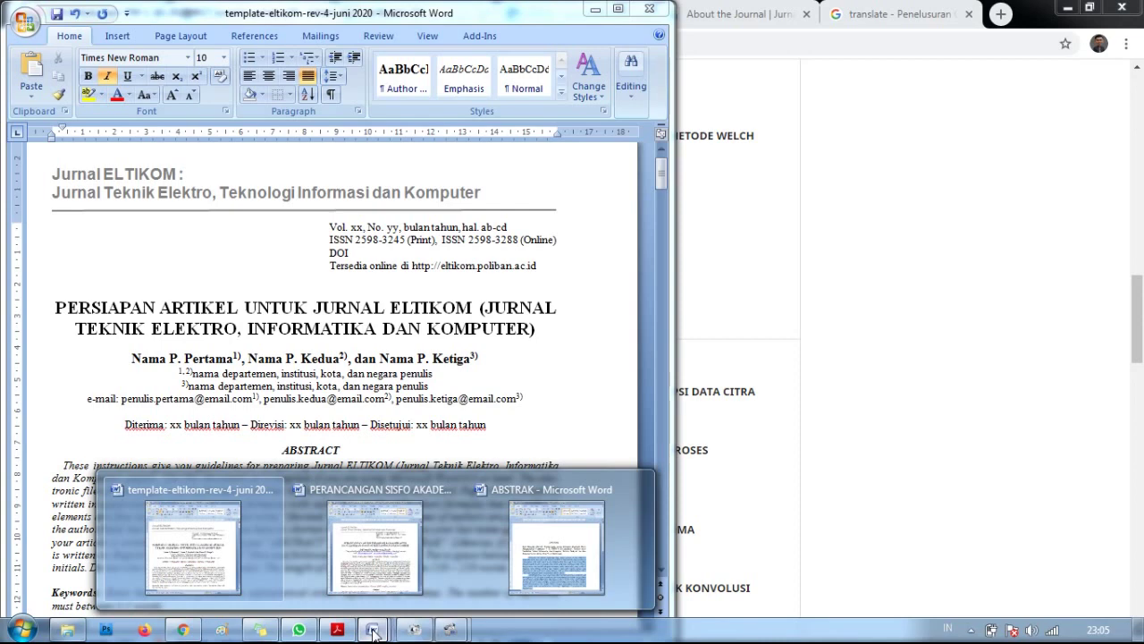
Position the author's article window beside the template on the right side.
left_click(392, 536)
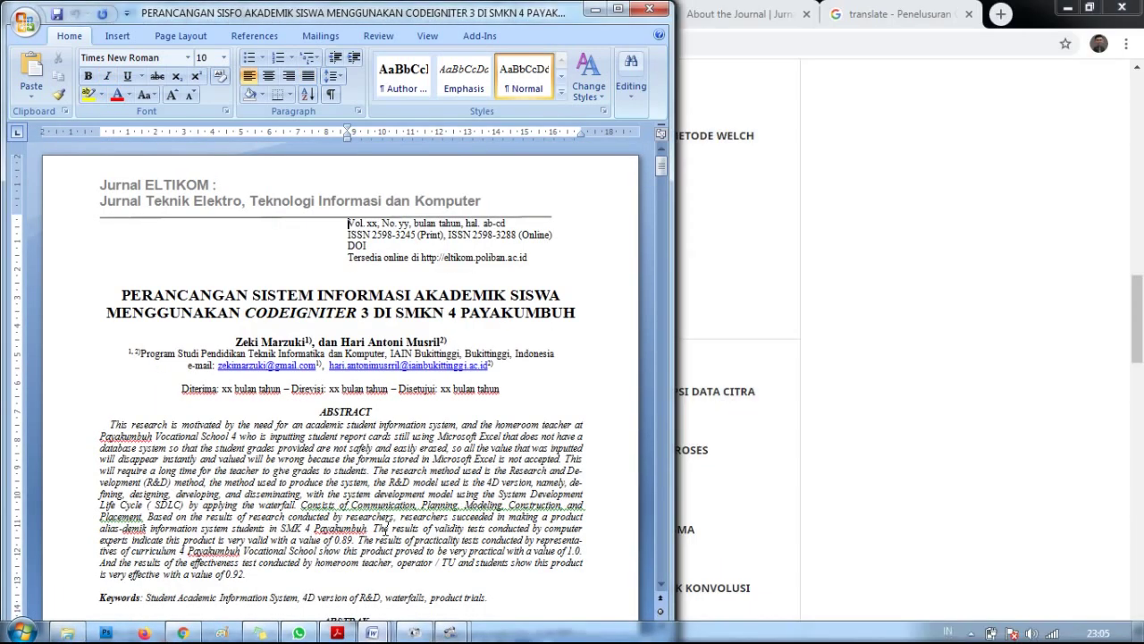
left_click_drag(347, 20, 844, 20)
double_click(845, 20)
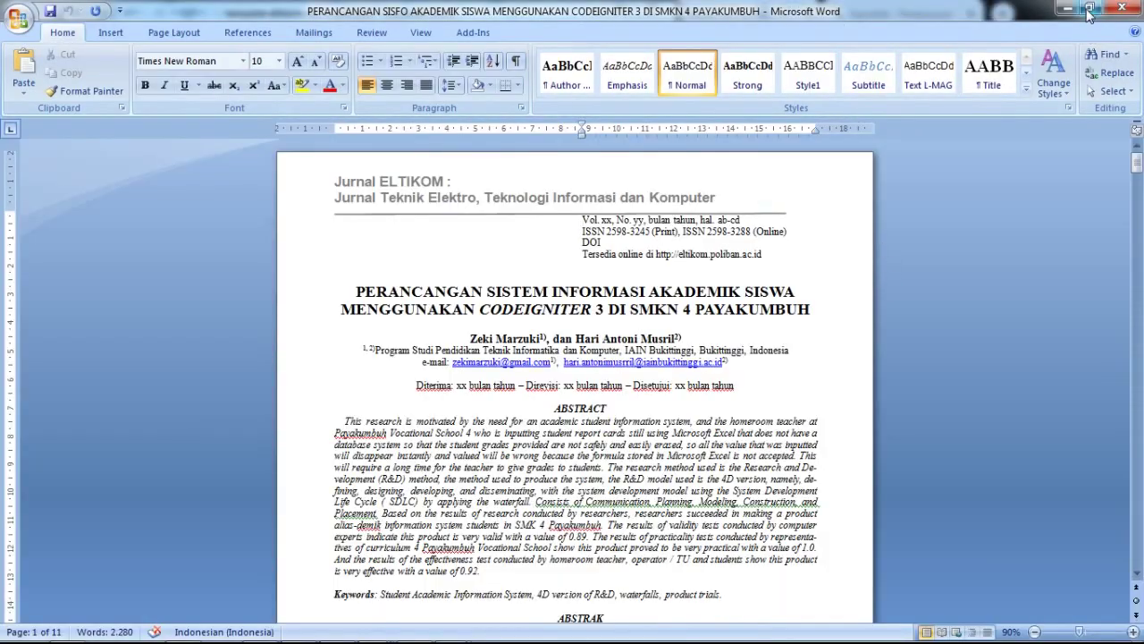
left_click(1089, 7)
left_click_drag(420, 7, 845, 2)
left_click(1089, 7)
left_click_drag(179, 20, 636, 19)
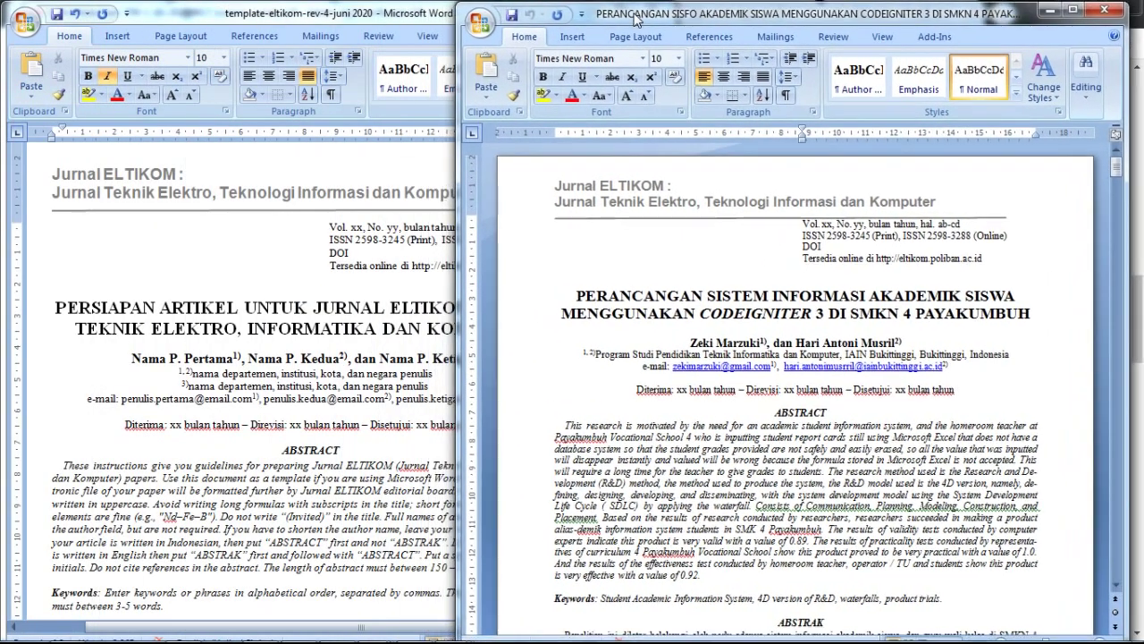
left_click(230, 265)
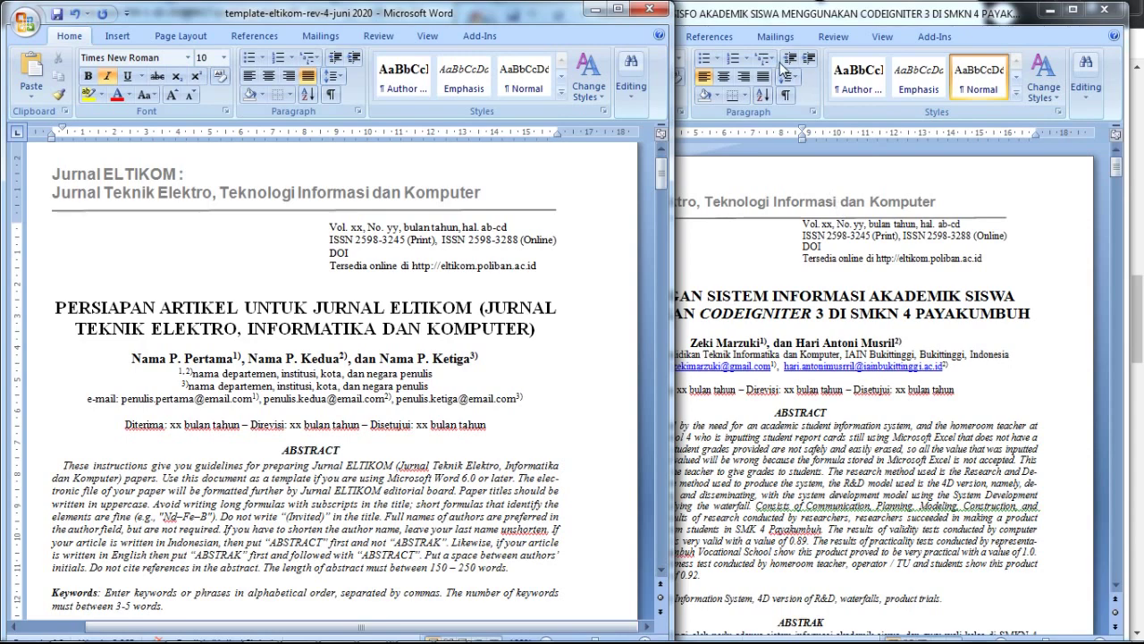
left_click_drag(747, 20, 790, 20)
left_click(360, 308)
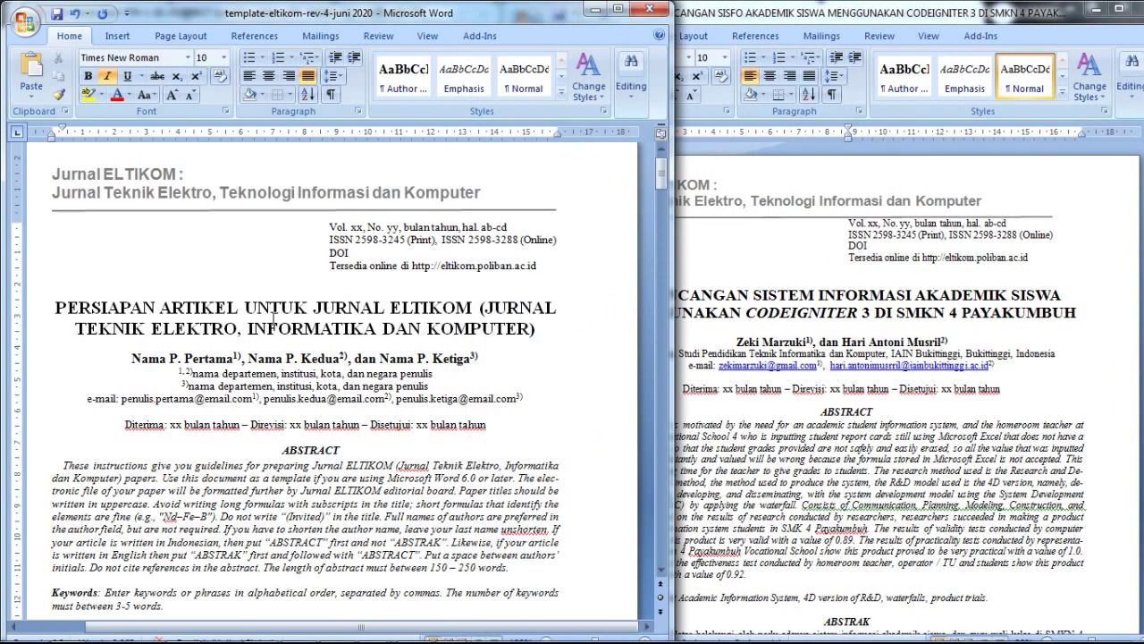
left_click(918, 325)
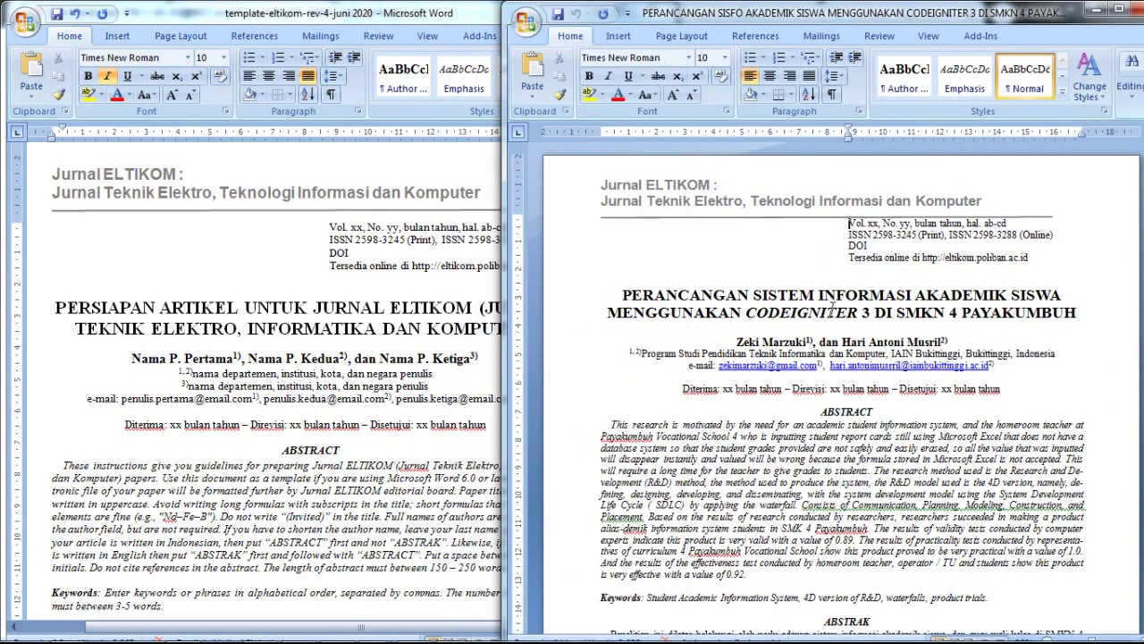
Review the article's author names and study program affiliation, then scroll through its body.
left_click_drag(756, 341, 897, 342)
left_click_drag(658, 356, 949, 356)
left_click(994, 361)
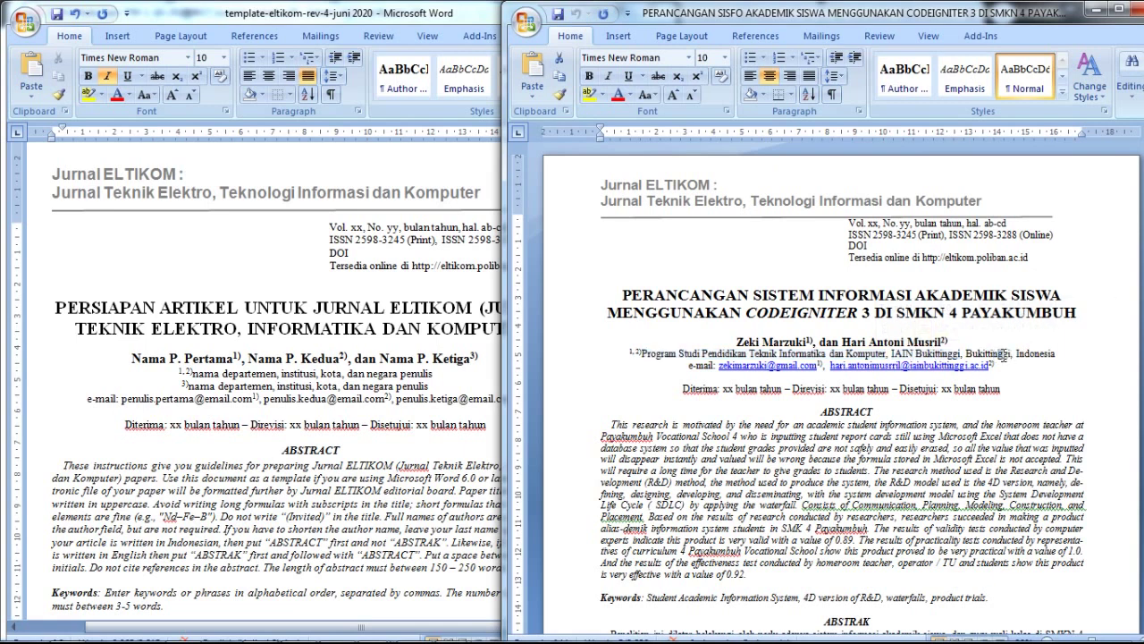
left_click_drag(1031, 355, 1041, 358)
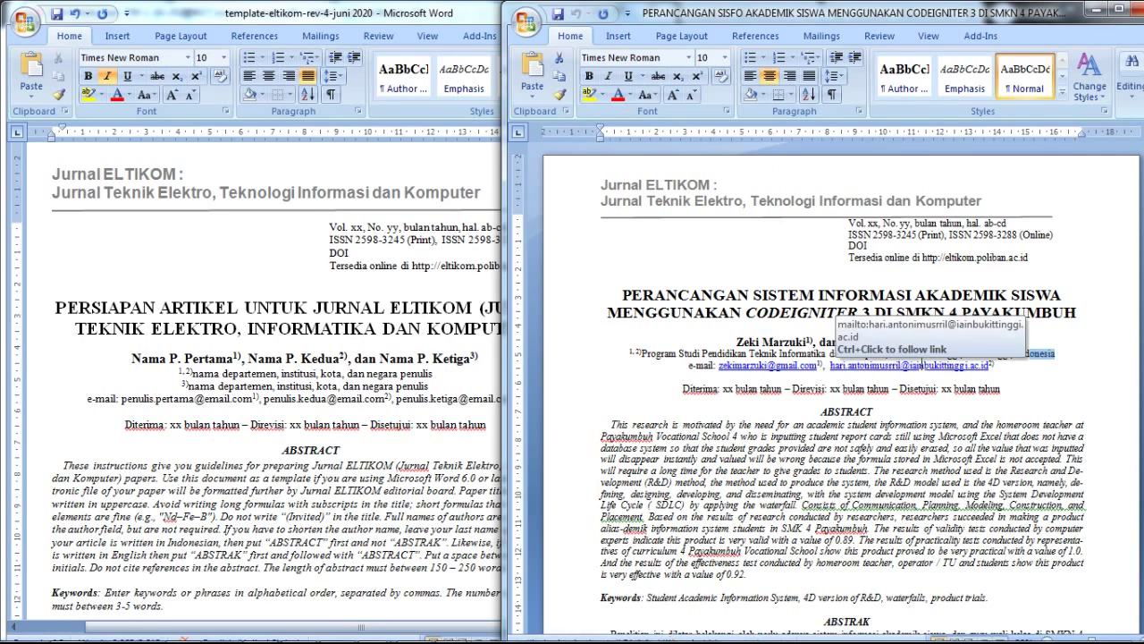
scroll(895, 368, "down", 2)
left_click(725, 322)
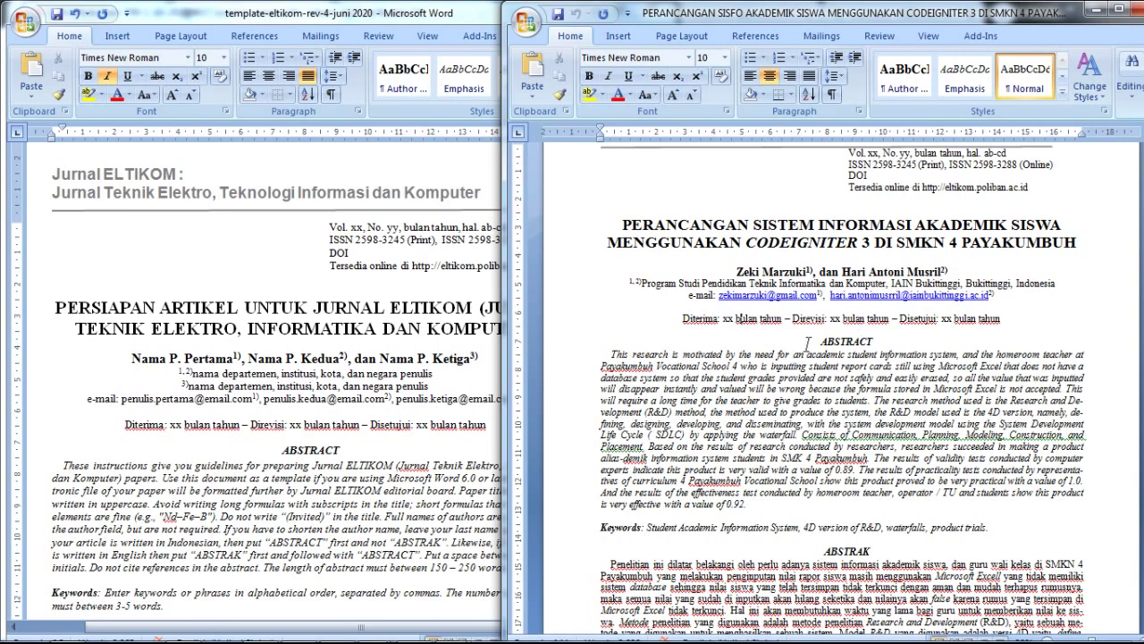
scroll(799, 344, "down", 8)
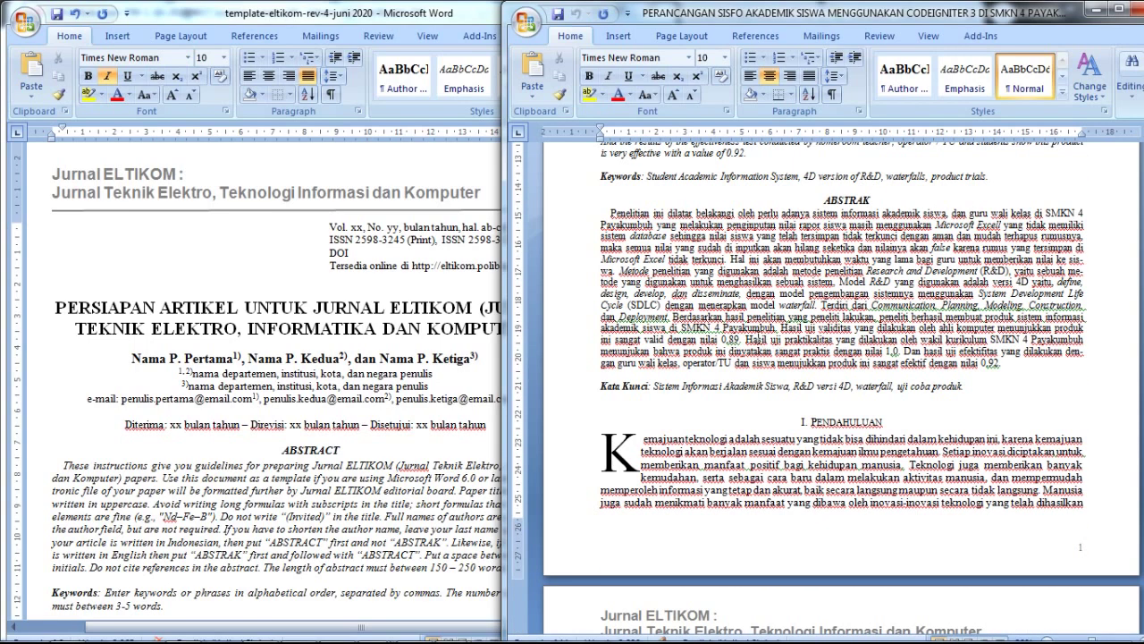
scroll(840, 385, "down", 10)
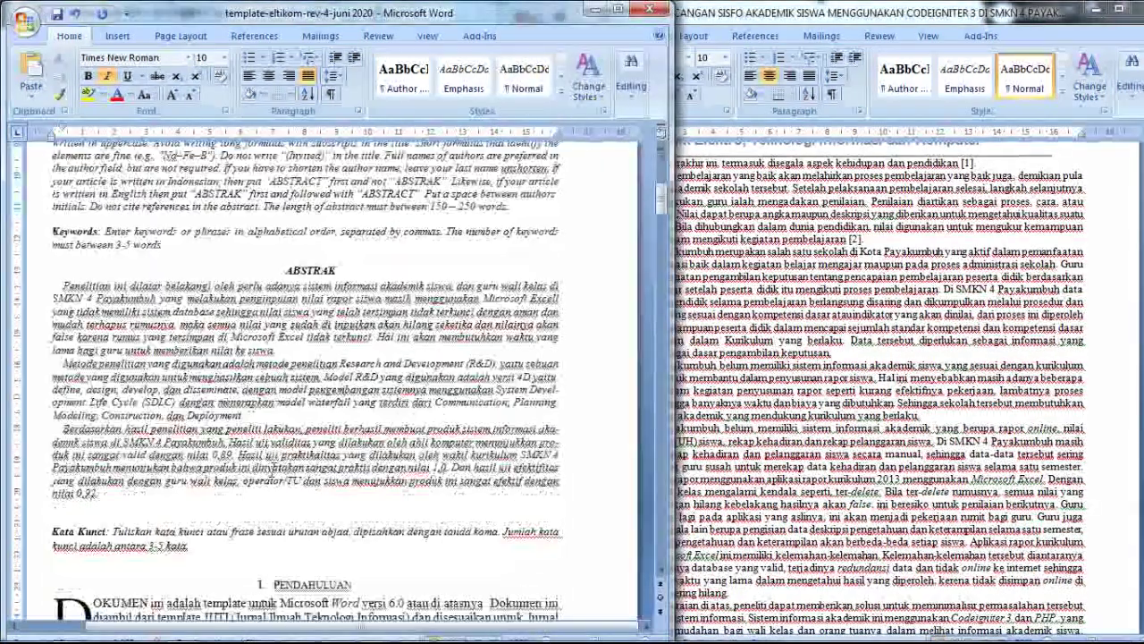
scroll(284, 486, "down", 10)
scroll(284, 485, "up", 7)
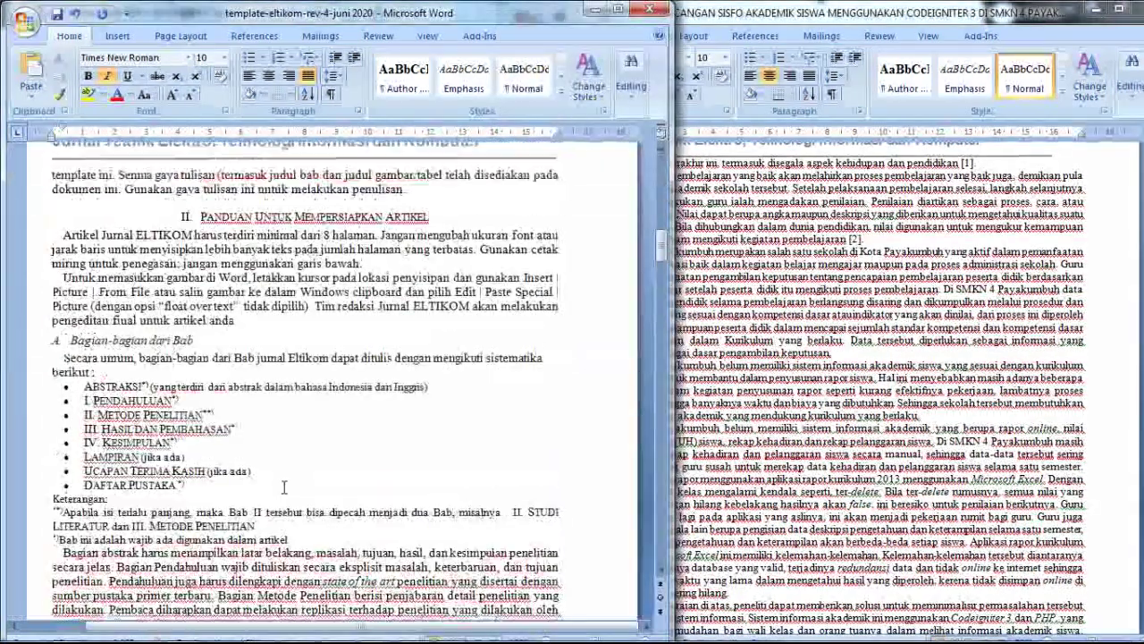
scroll(285, 485, "down", 4)
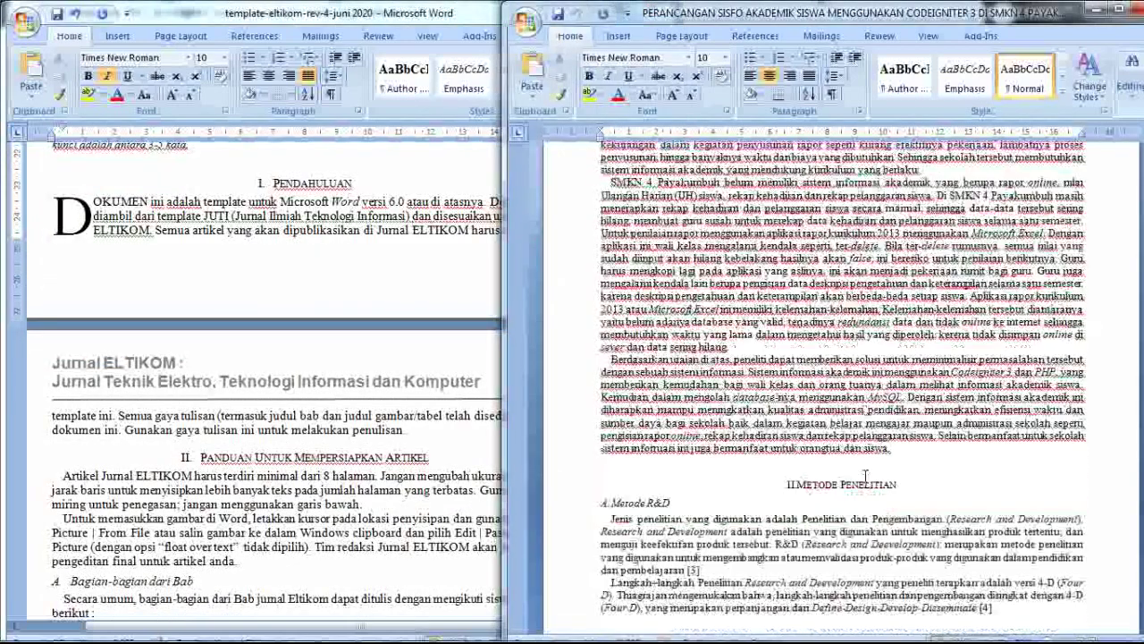
scroll(866, 476, "down", 10)
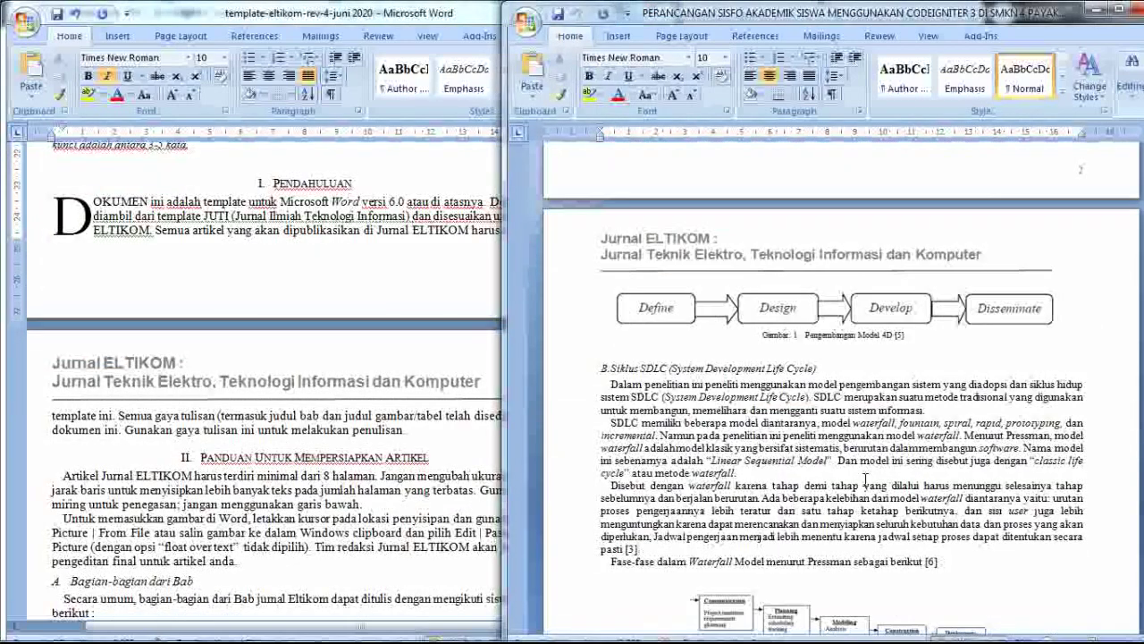
Scroll the template's guidelines, checking the Singkatan dan Akronim heading formatting.
left_click(481, 456)
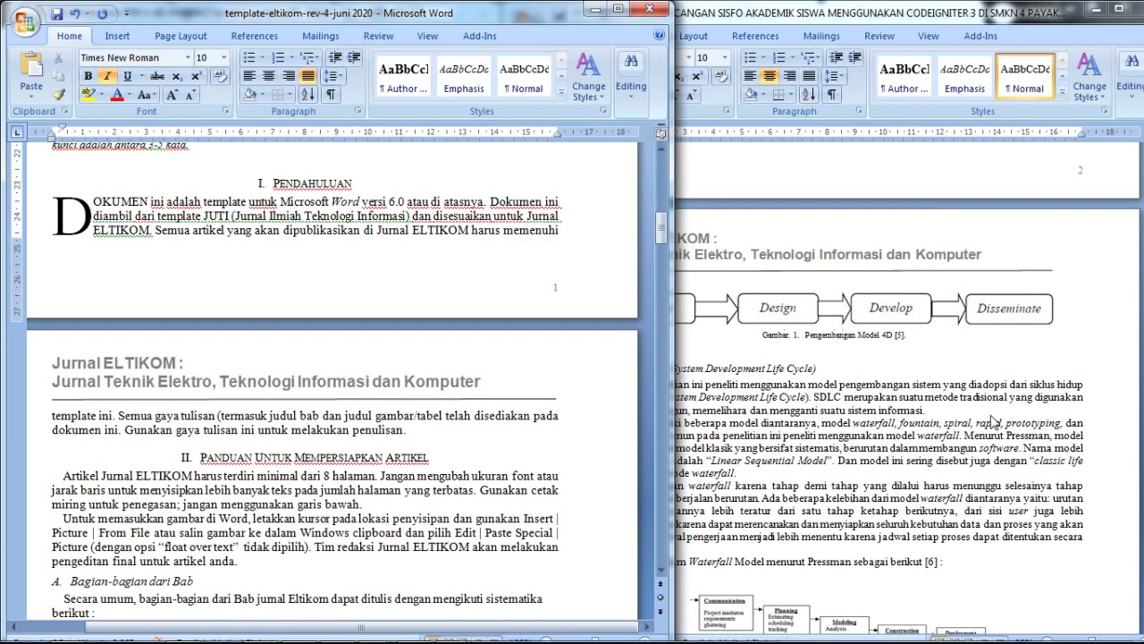
scroll(421, 430, "down", 2)
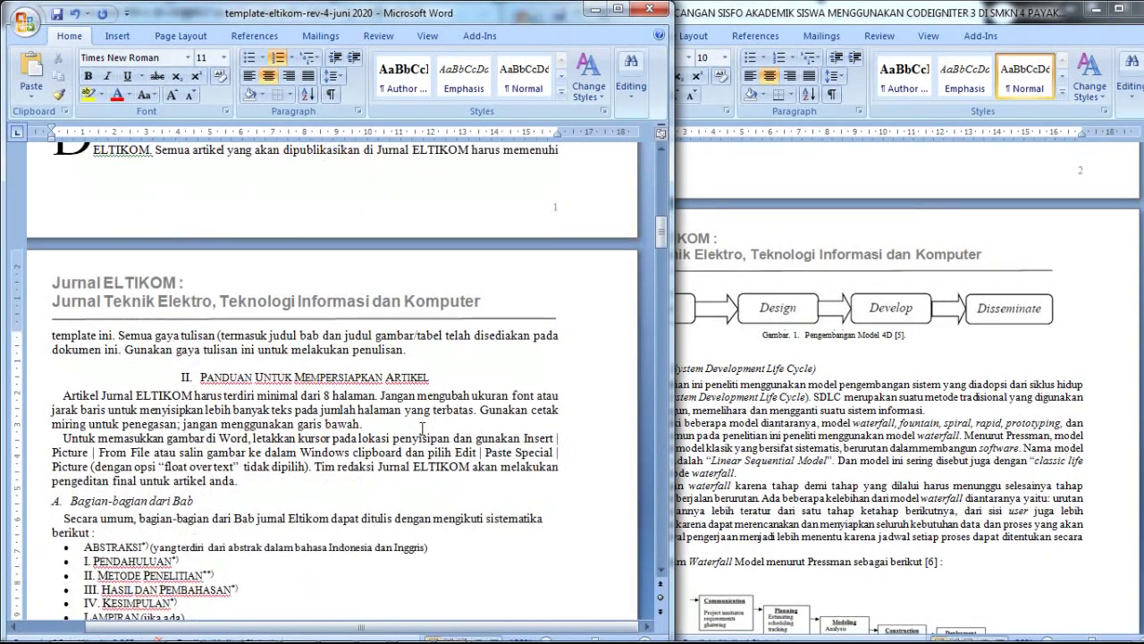
scroll(349, 501, "down", 4)
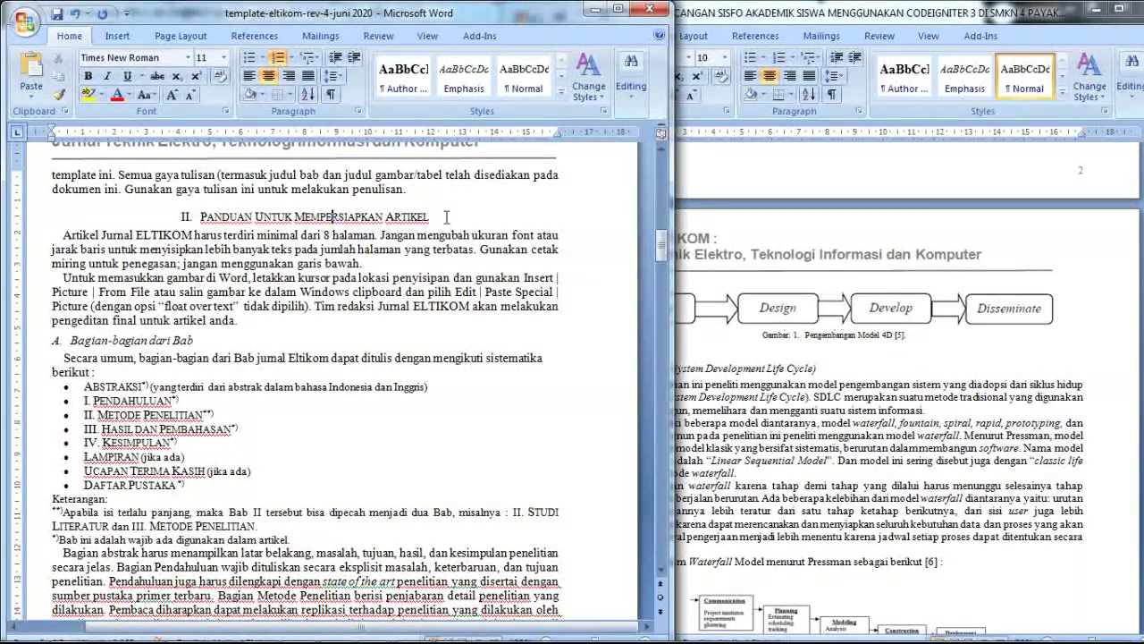
scroll(240, 364, "down", 8)
scroll(240, 364, "up", 5)
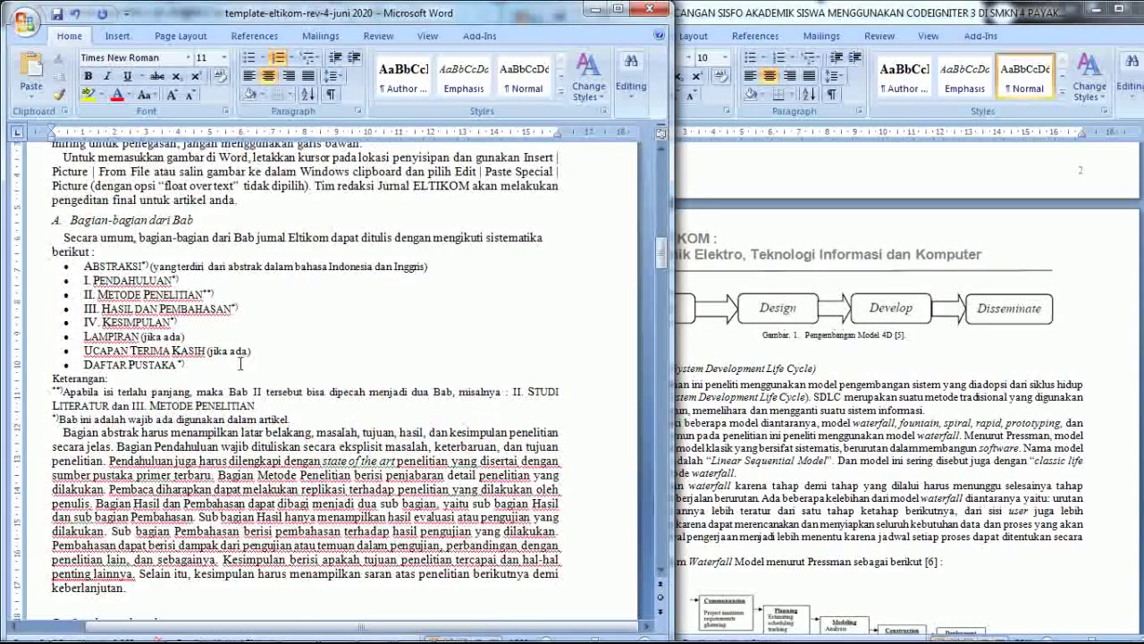
scroll(231, 371, "down", 3)
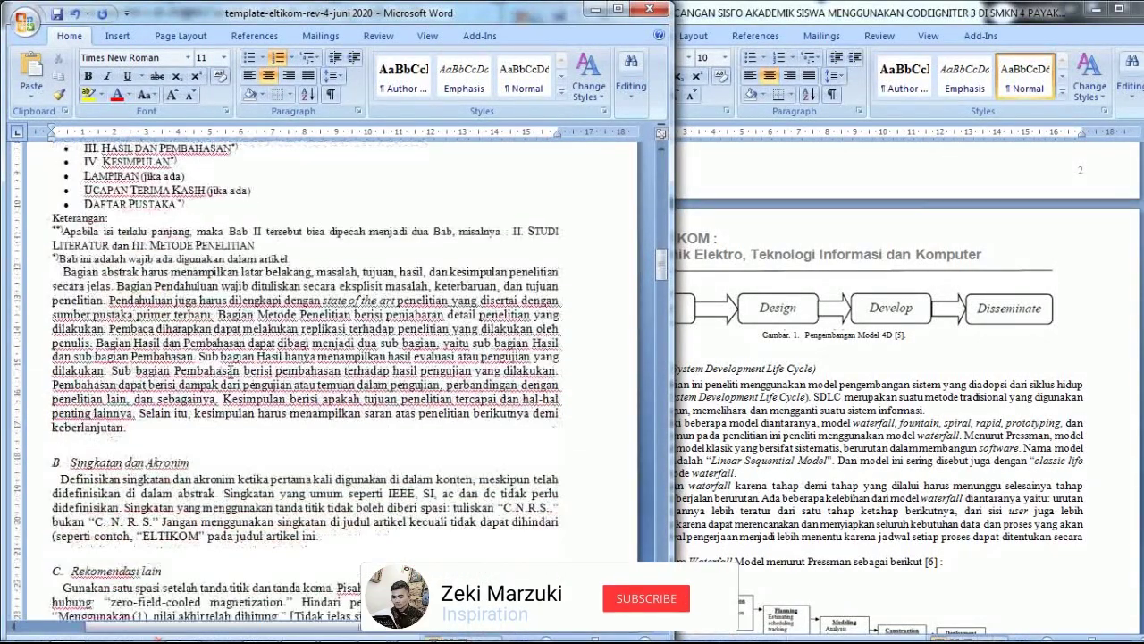
scroll(230, 369, "down", 4)
scroll(230, 369, "up", 2)
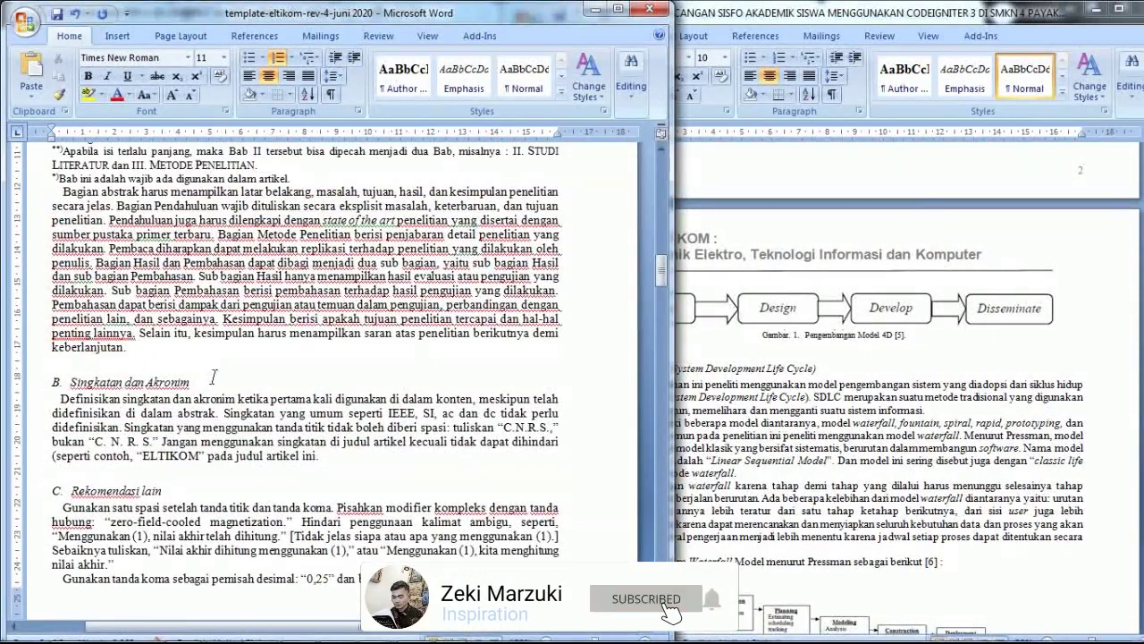
left_click(79, 381)
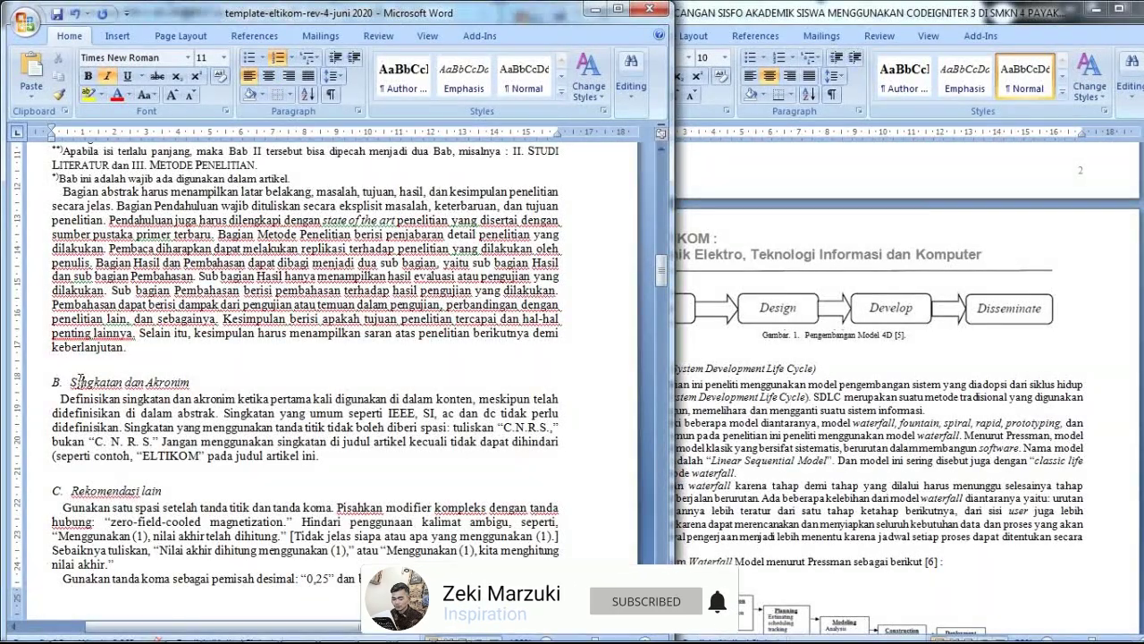
scroll(210, 375, "down", 15)
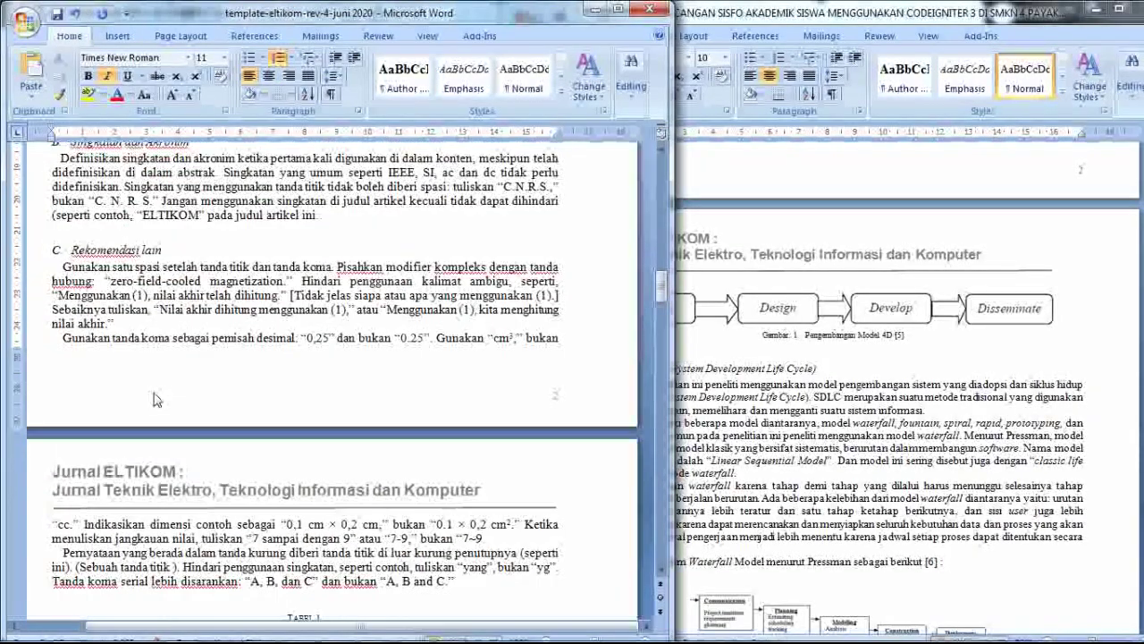
scroll(210, 374, "down", 15)
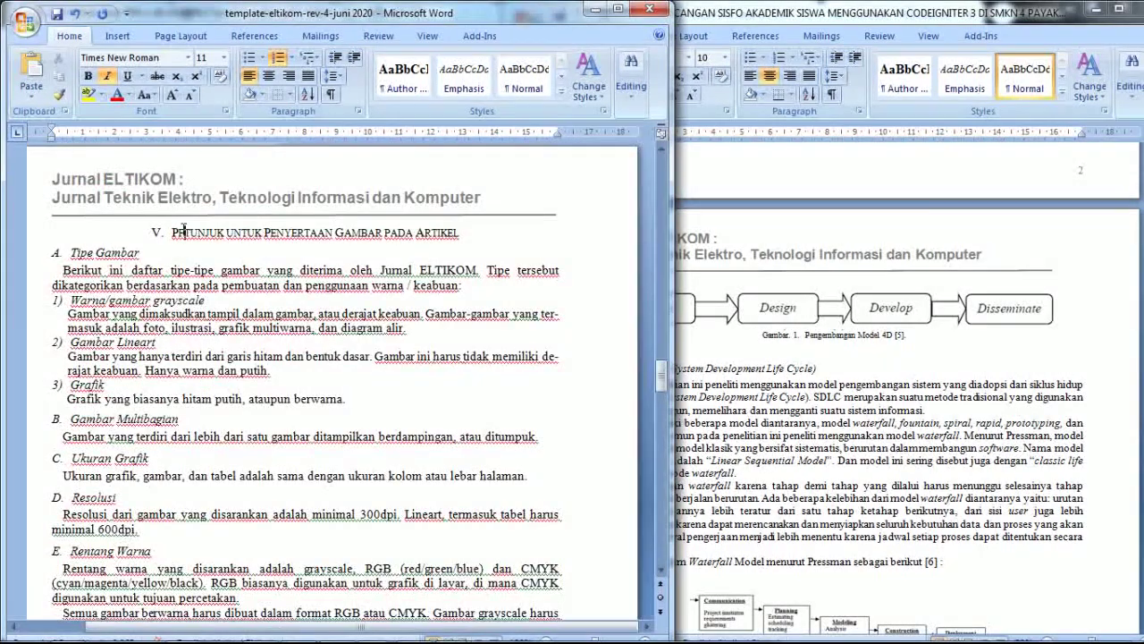
Check the template's section V figures heading, then bring the author's article forward.
left_click_drag(175, 235, 438, 234)
left_click(260, 372)
scroll(260, 372, "down", 4)
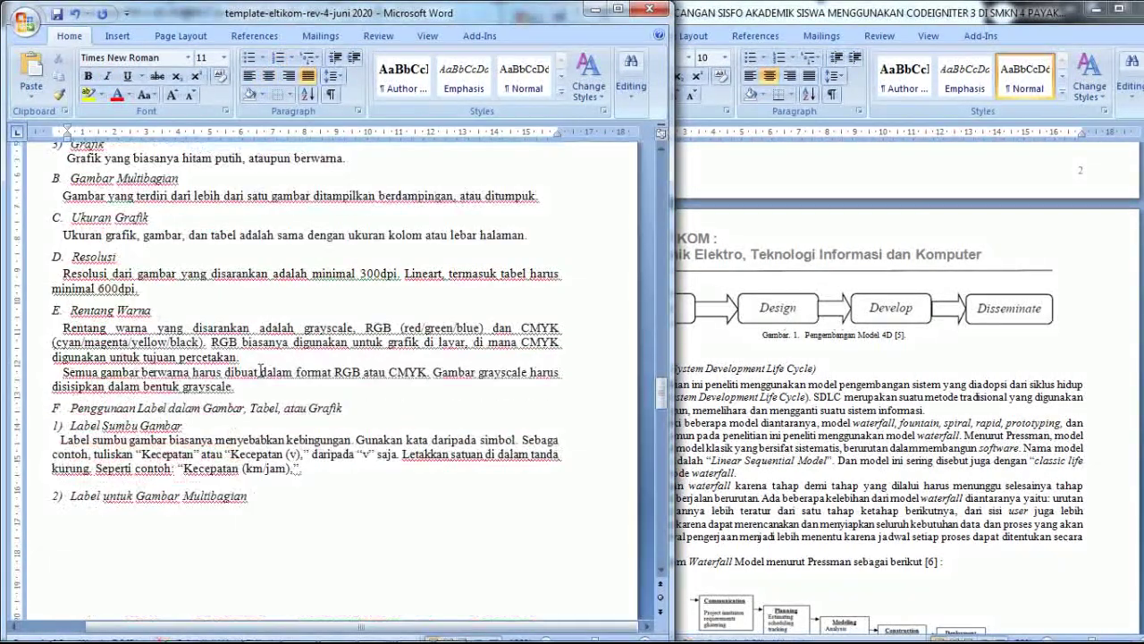
left_click(862, 379)
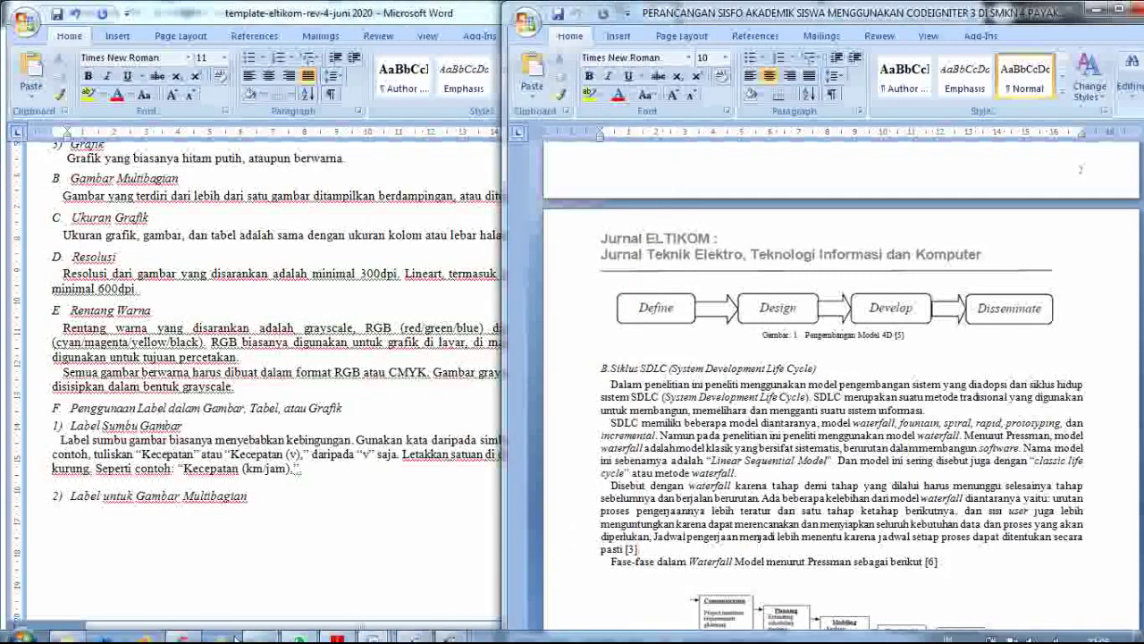
Open JURNAL SAYA DITOLAK from Data (F:)\SKRIPSI (Masa Depan)\Bahan\JURNAL KITA.
mouse_move(212, 626)
left_click(217, 628)
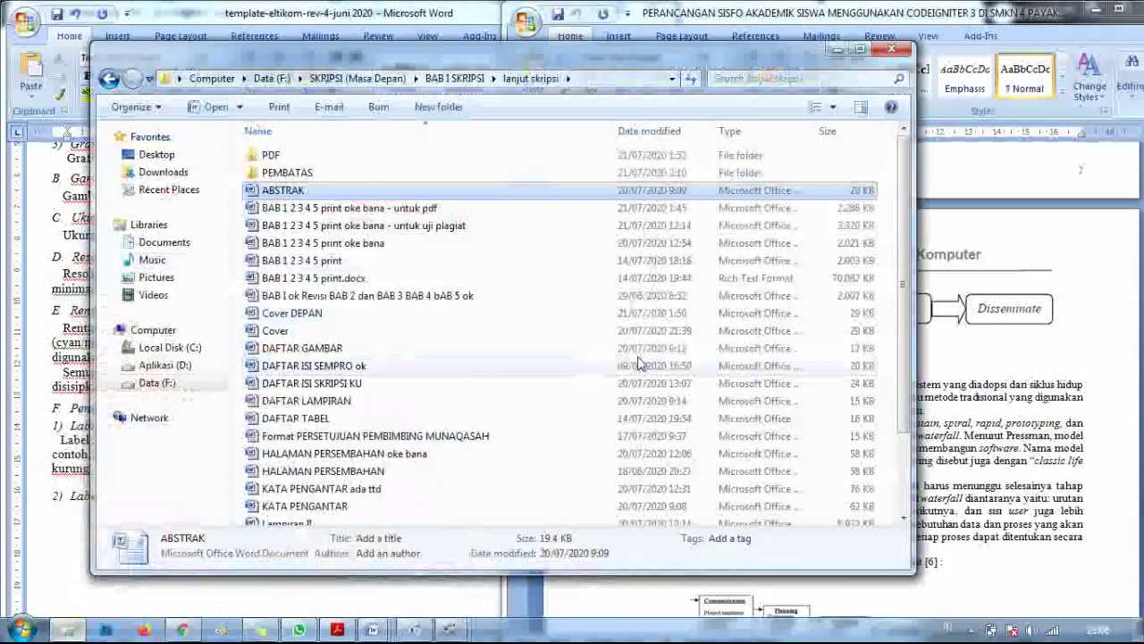
left_click(174, 244)
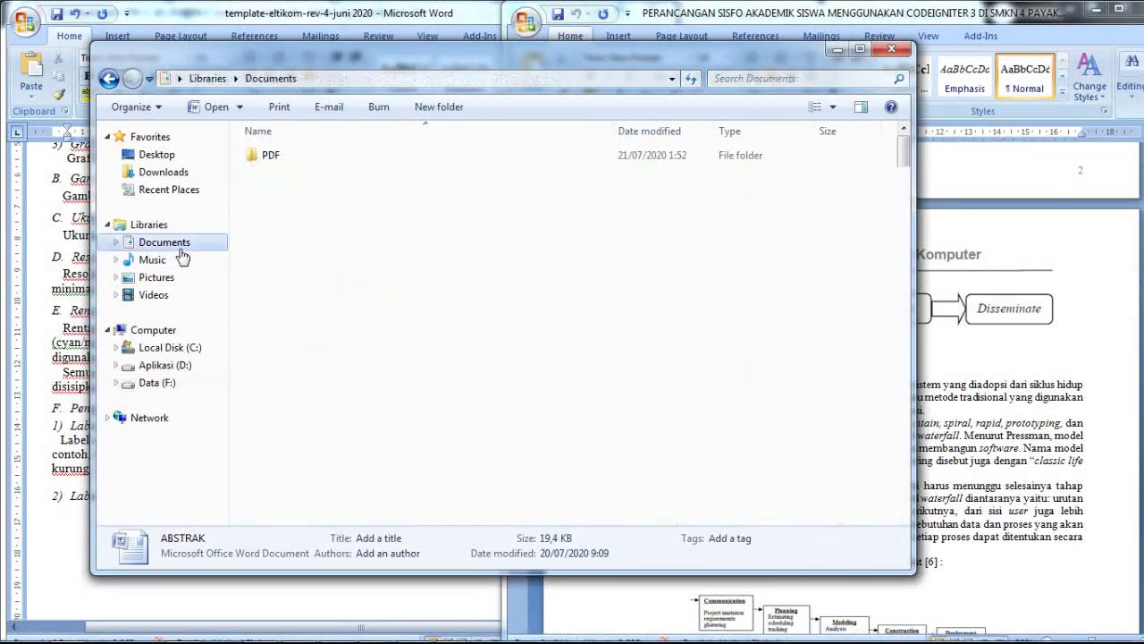
left_click(156, 383)
scroll(843, 348, "down", 5)
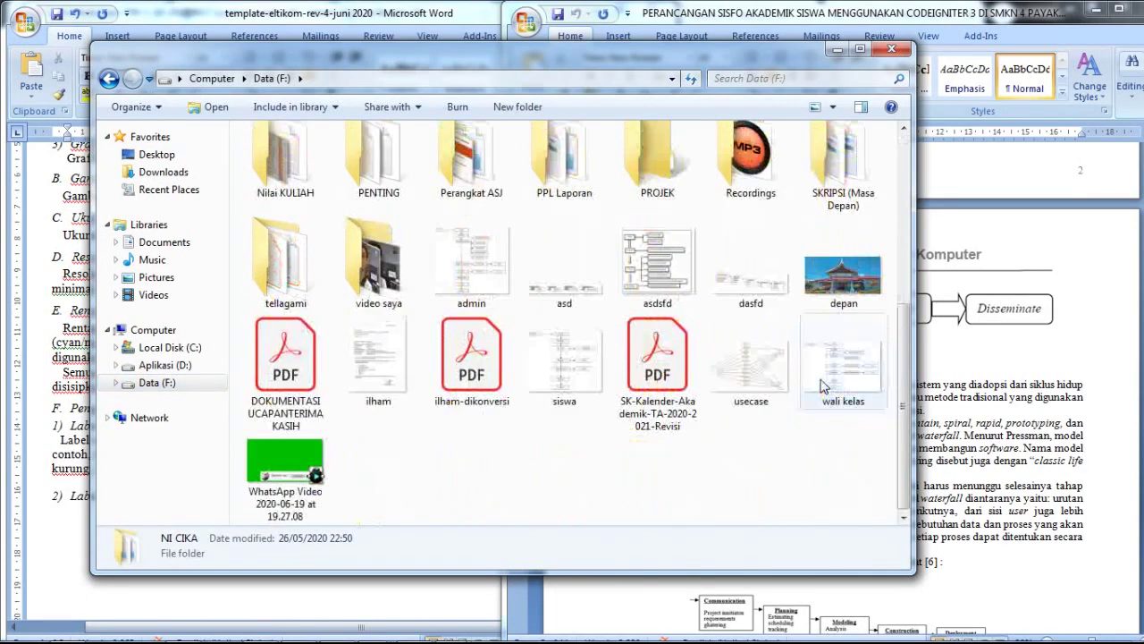
double_click(841, 170)
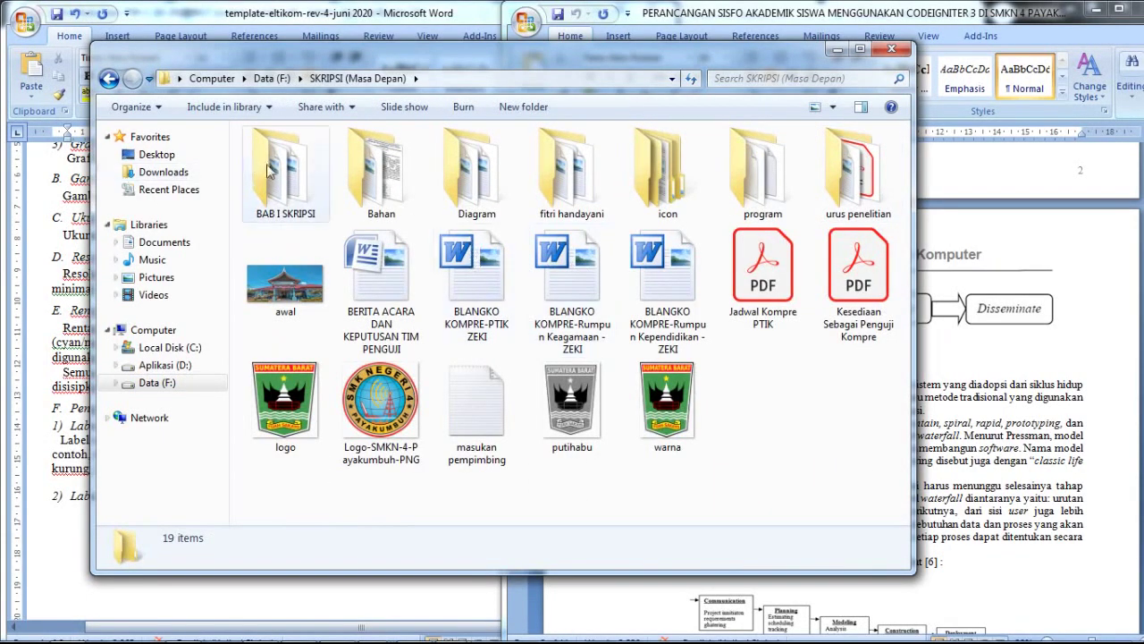
left_click(315, 182)
double_click(381, 175)
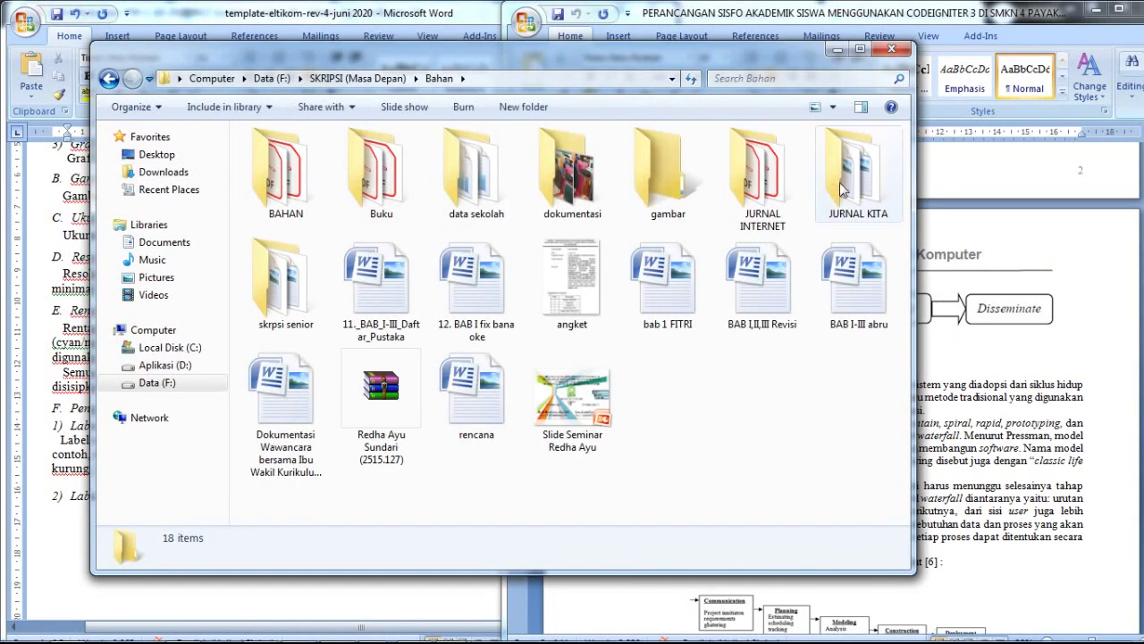
double_click(857, 174)
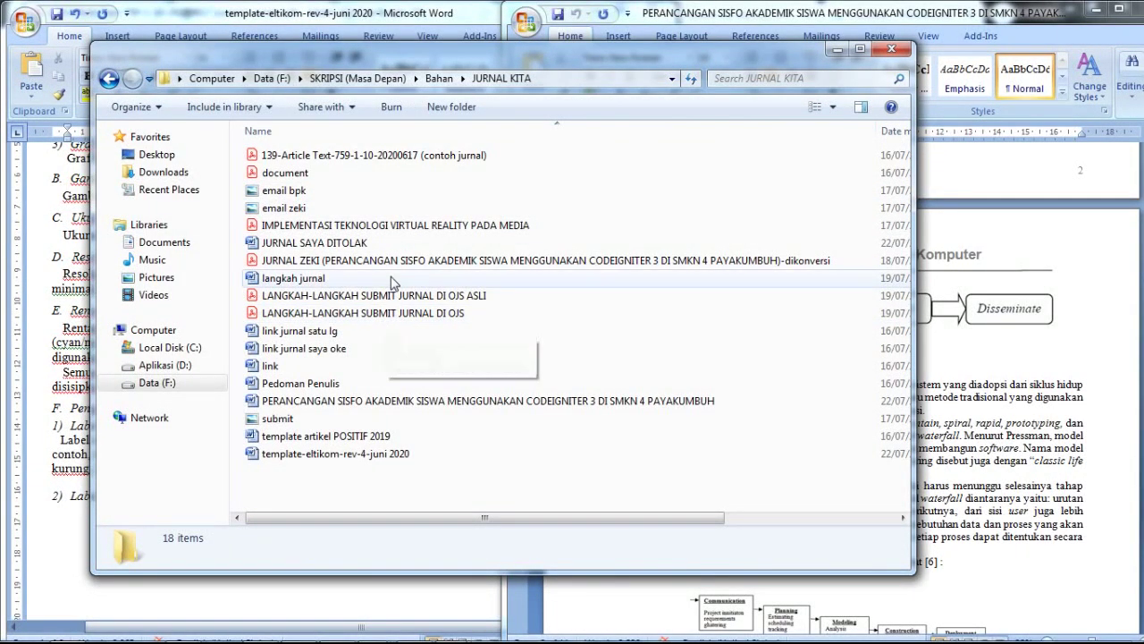
double_click(438, 239)
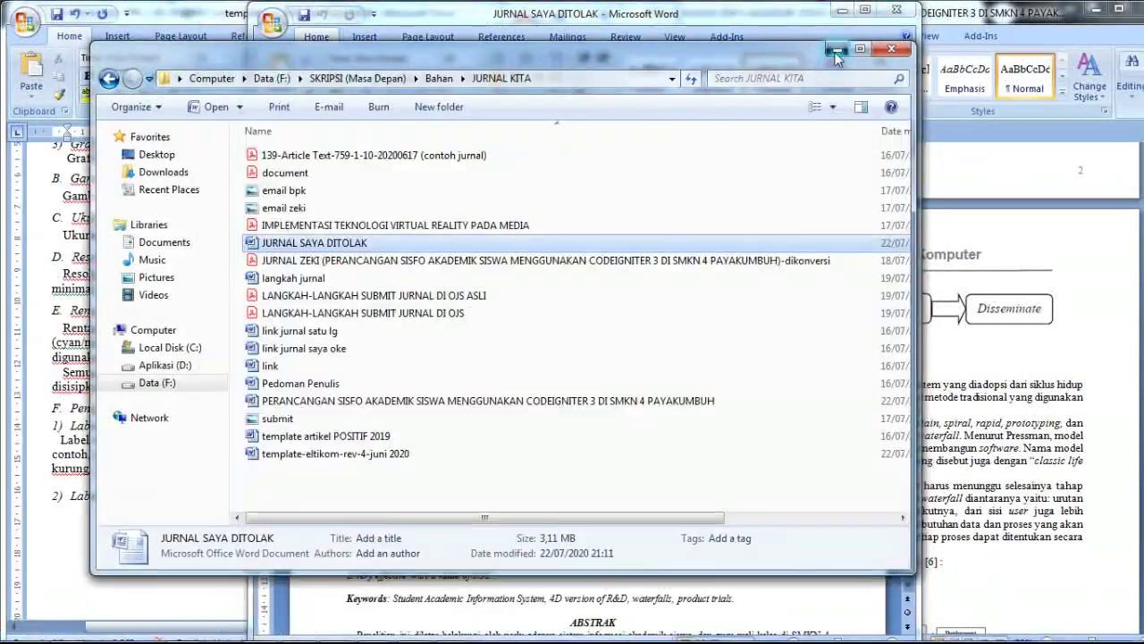
Scroll the rejected article to the Gambar 6 flowchart and select the picture.
scroll(590, 358, "down", 5)
scroll(900, 208, "down", 3)
left_click_drag(908, 208, 900, 370)
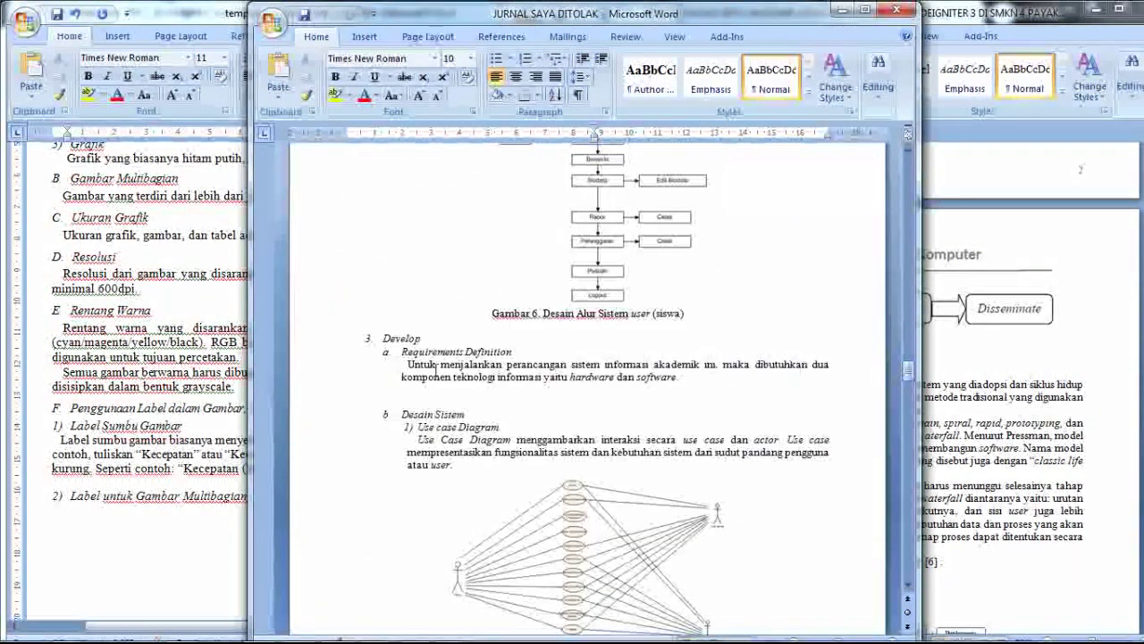
left_click(596, 313)
left_click(589, 295)
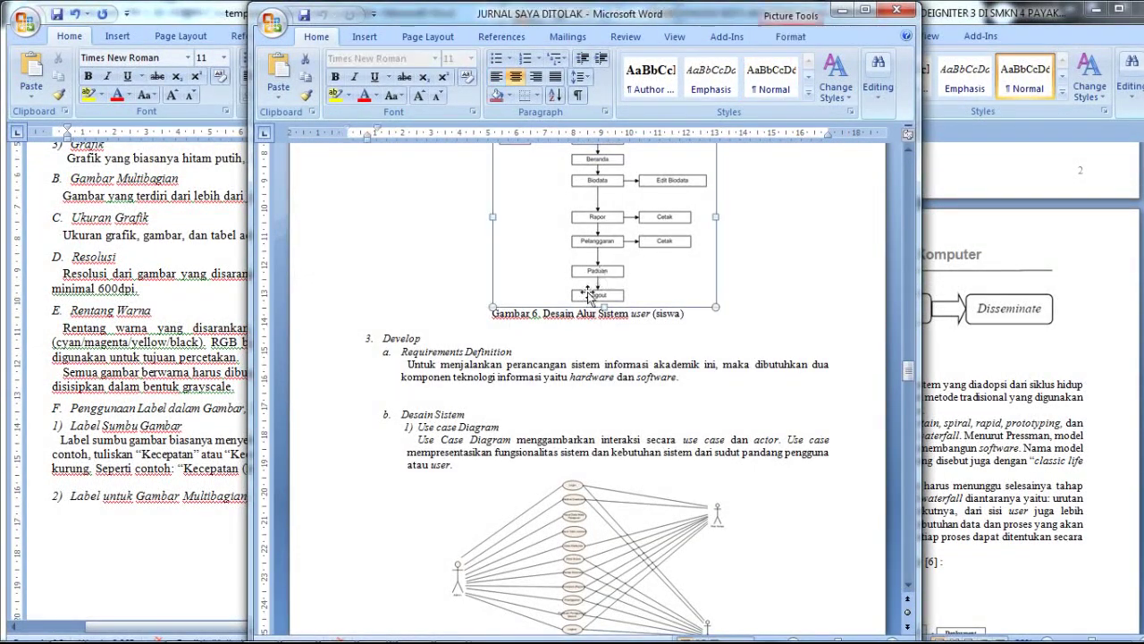
Cycle through the Word windows, ending on the ELTIKOM template's figure guidelines.
key("alt+Tab")
scroll(537, 213, "up", 4)
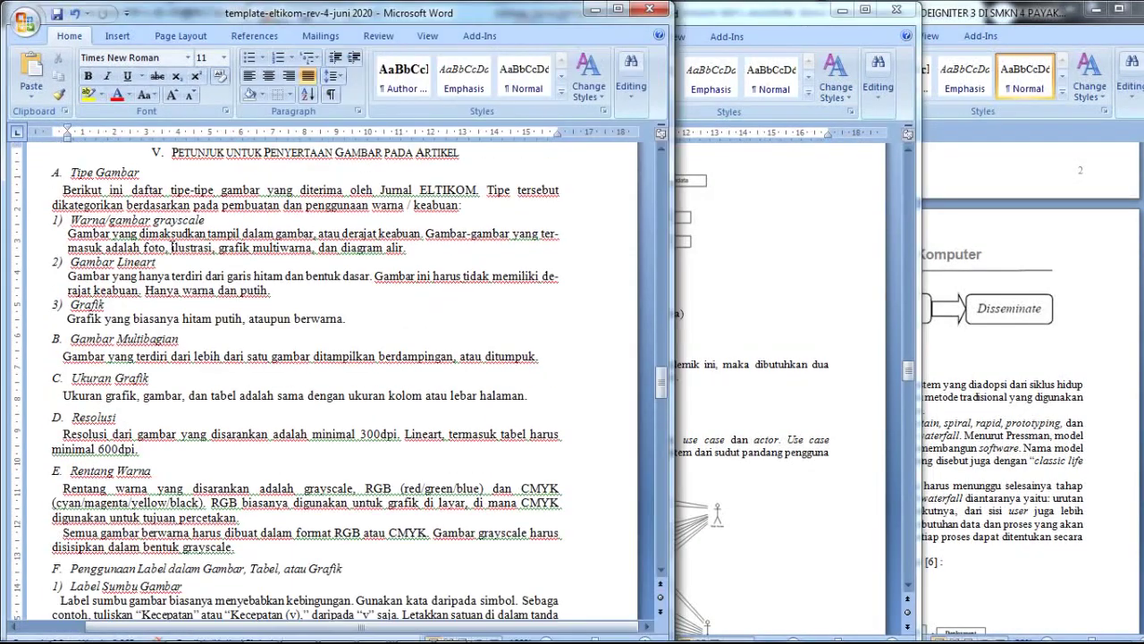
key("alt+Tab")
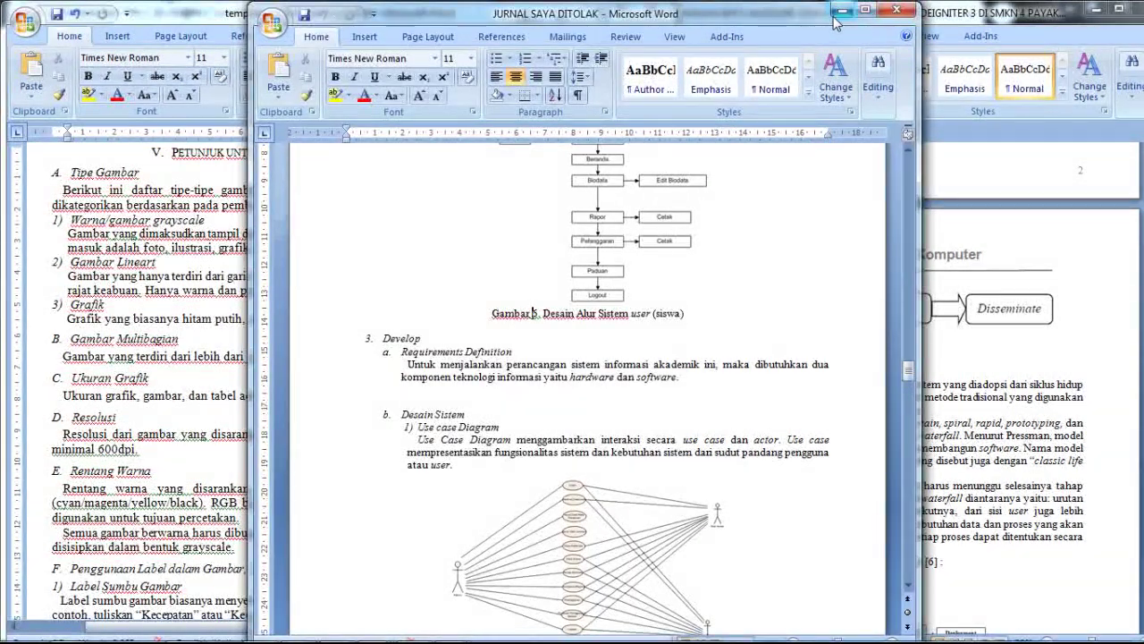
key("alt+Tab")
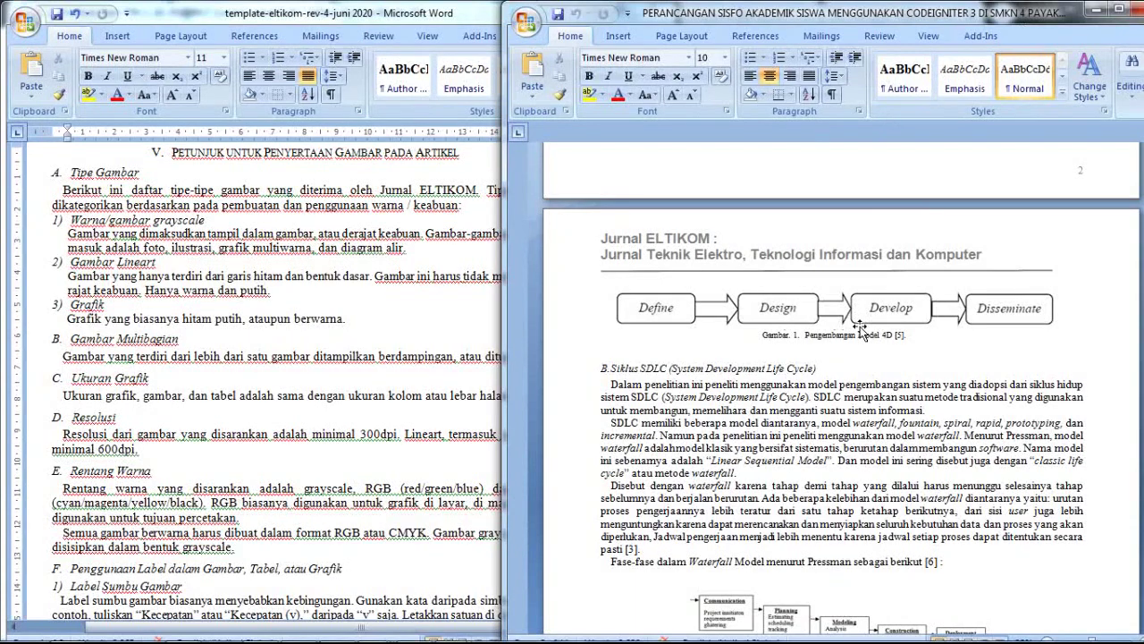
scroll(877, 434, "up", 1)
left_click(876, 433)
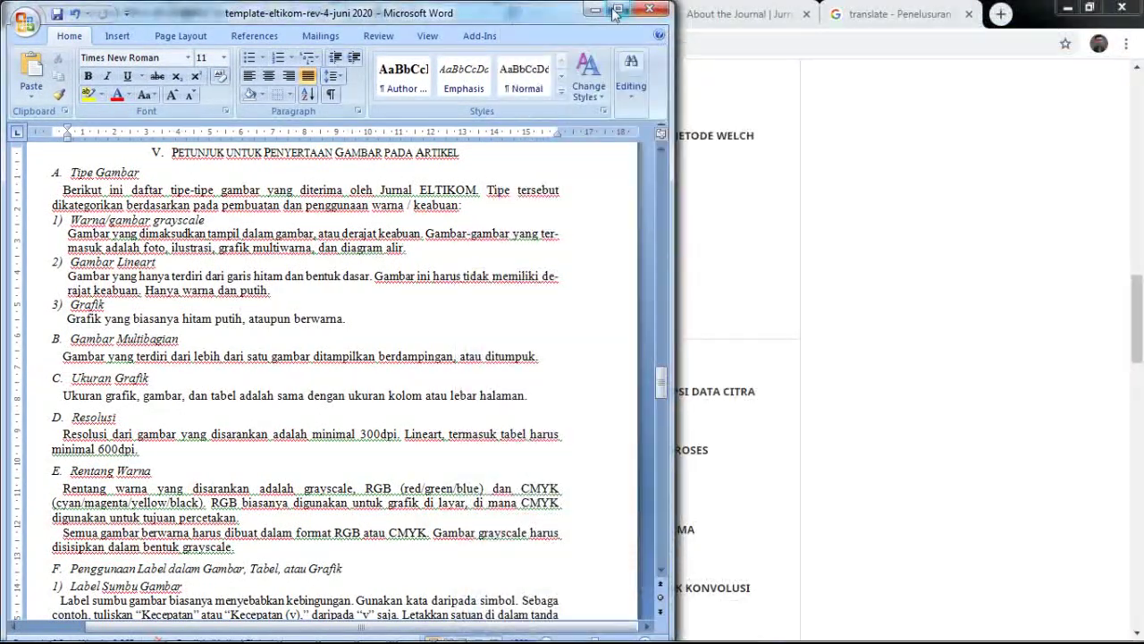
Minimize the Word template and the PDF reader, then bring up Chrome's About the Journal tab.
left_click(617, 9)
left_click(1066, 9)
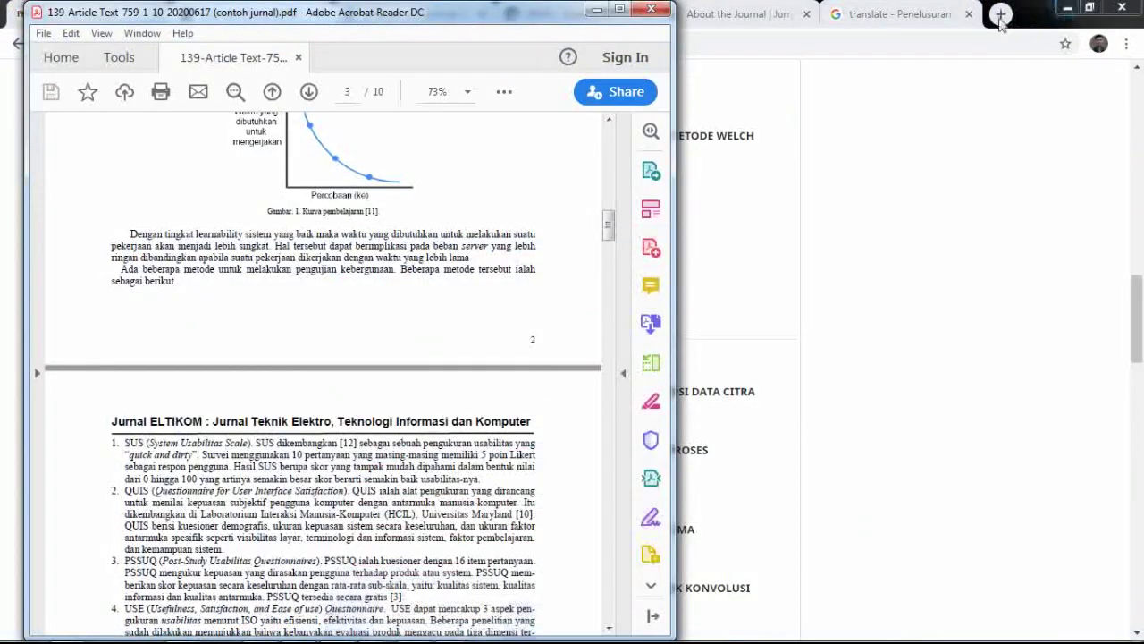
left_click(601, 11)
left_click(720, 14)
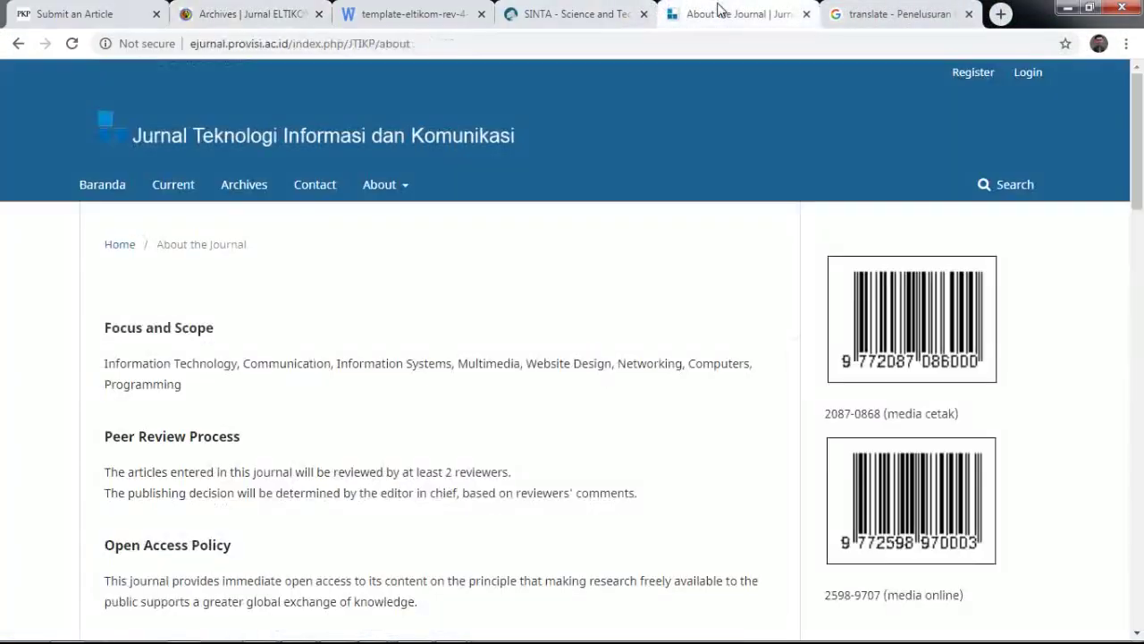
Search 'gmail' from the address bar and launch Gmail from the Google apps grid.
left_click(549, 46)
type("gm")
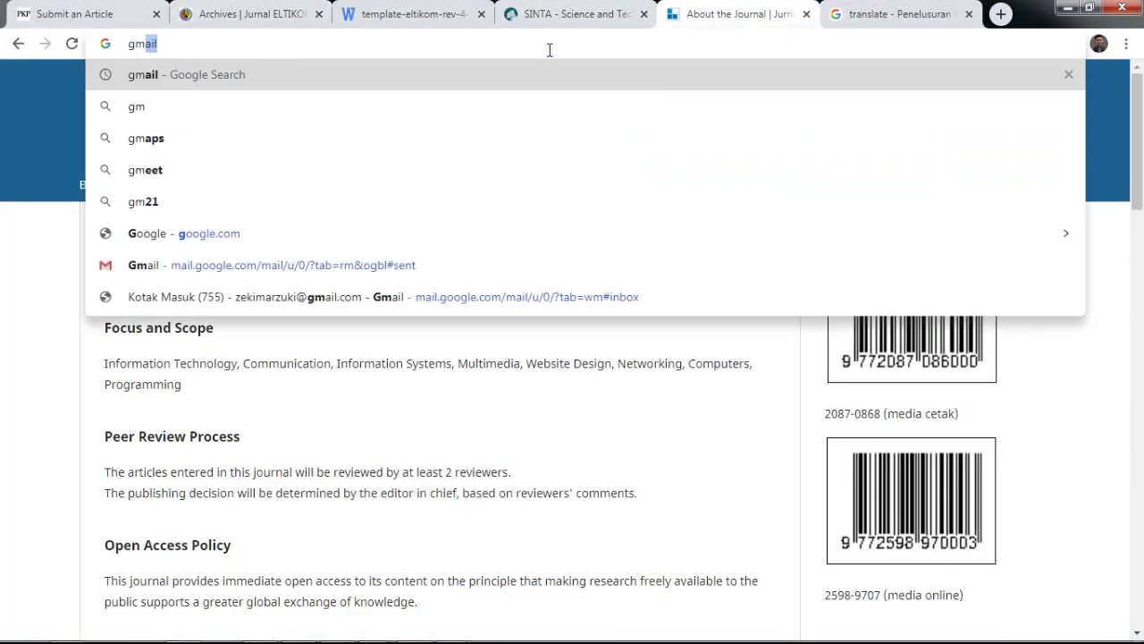
key("Return")
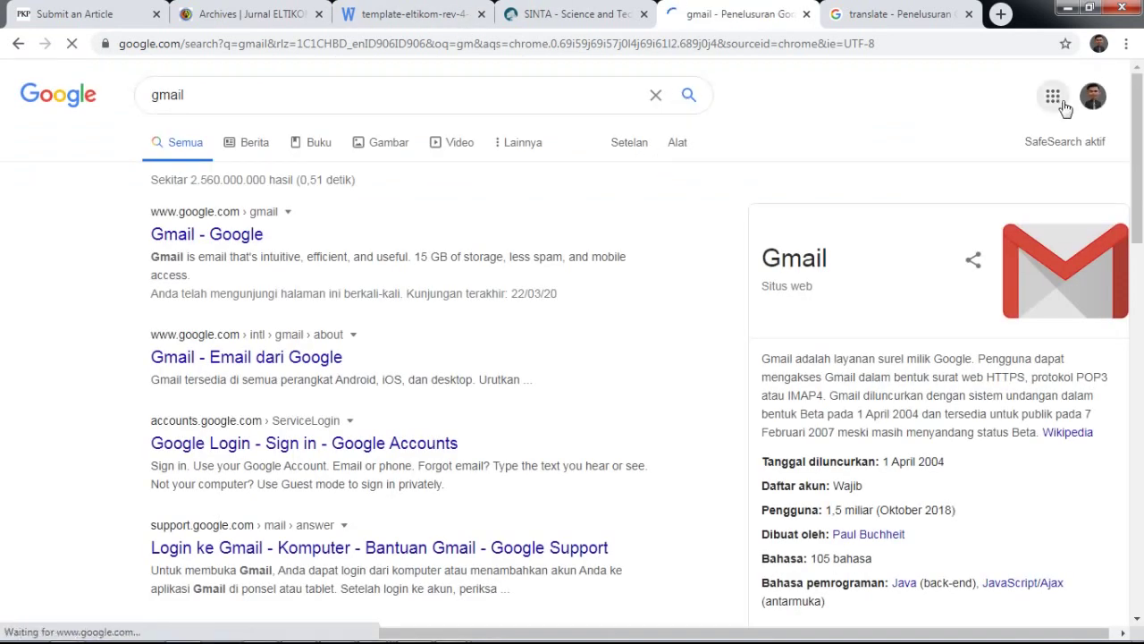
left_click(1053, 96)
left_click(1066, 260)
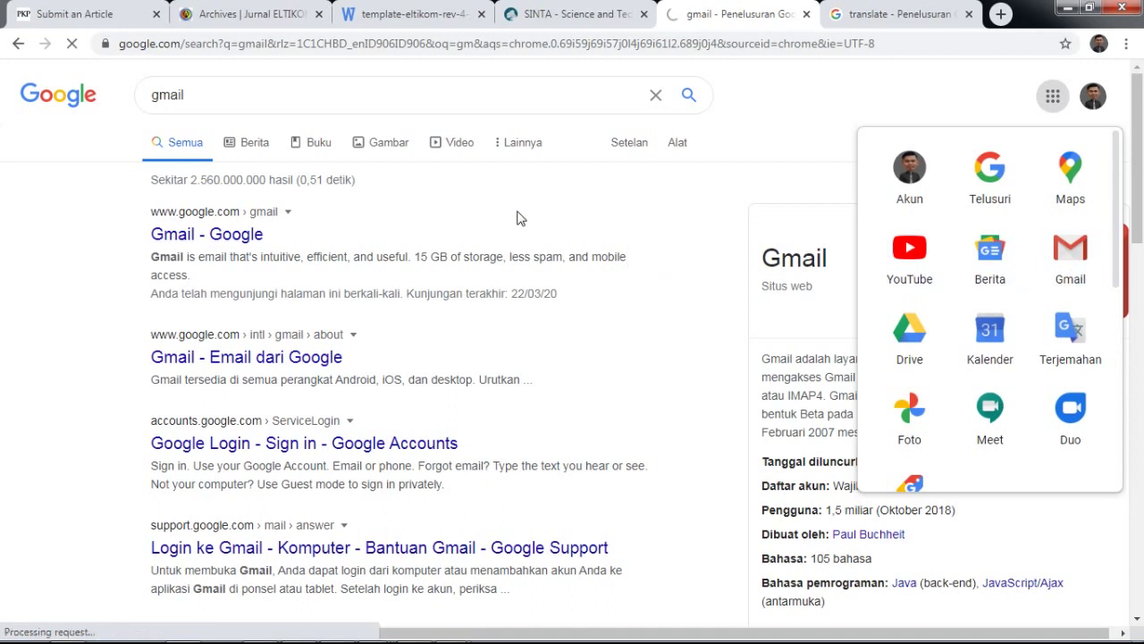
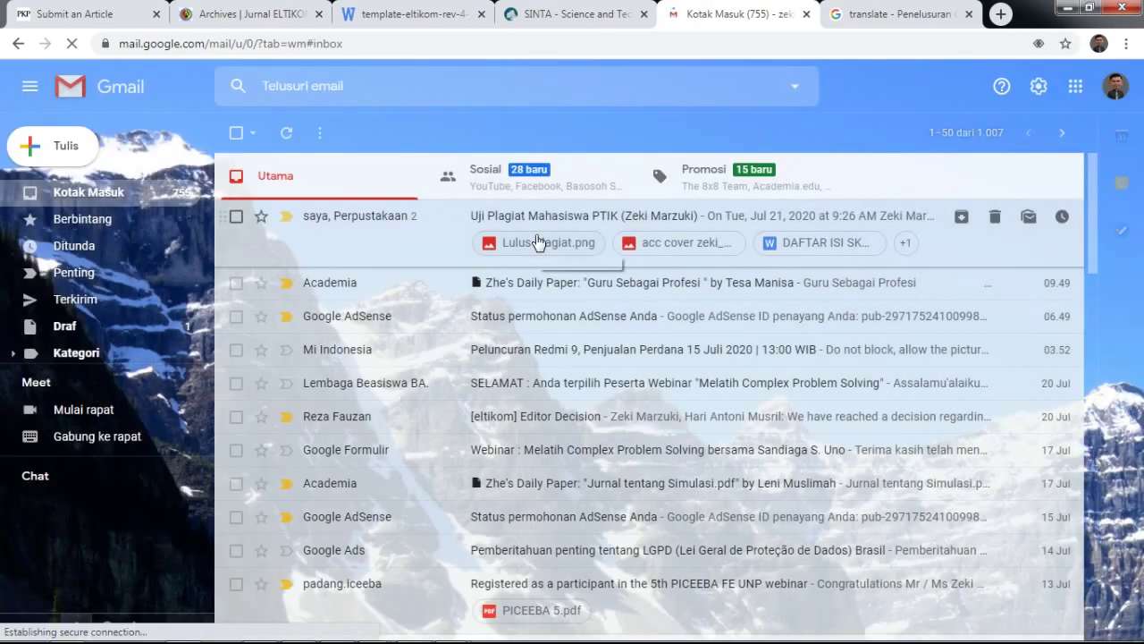
Open the '[eltikom] Editor Decision' email from the Gmail inbox.
scroll(537, 243, "down", 5)
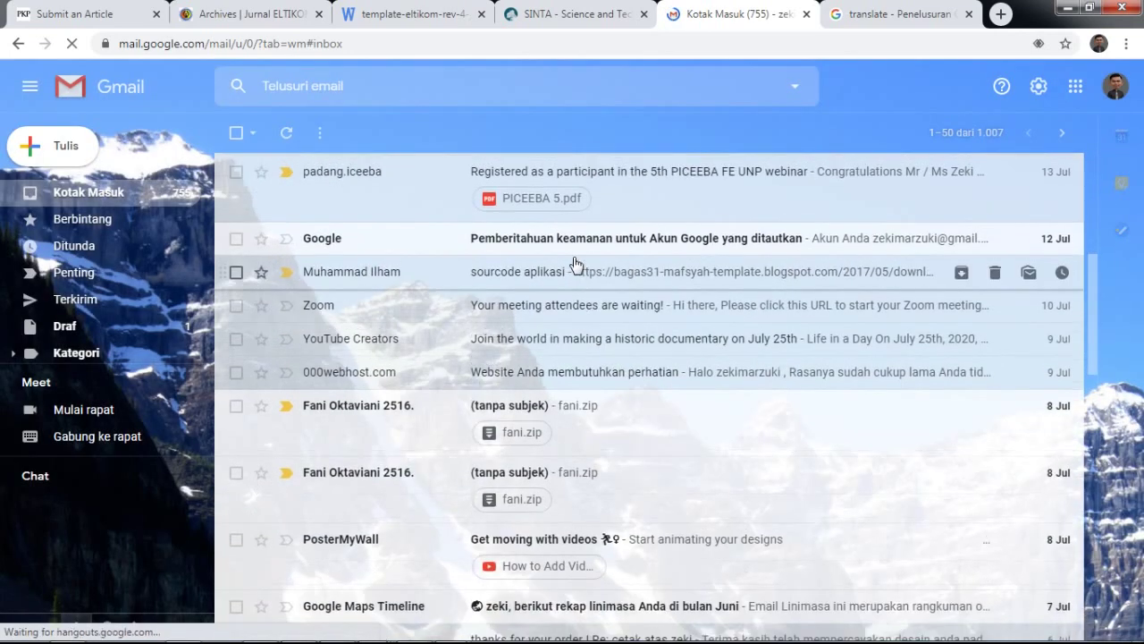
scroll(570, 263, "up", 2)
scroll(649, 339, "up", 3)
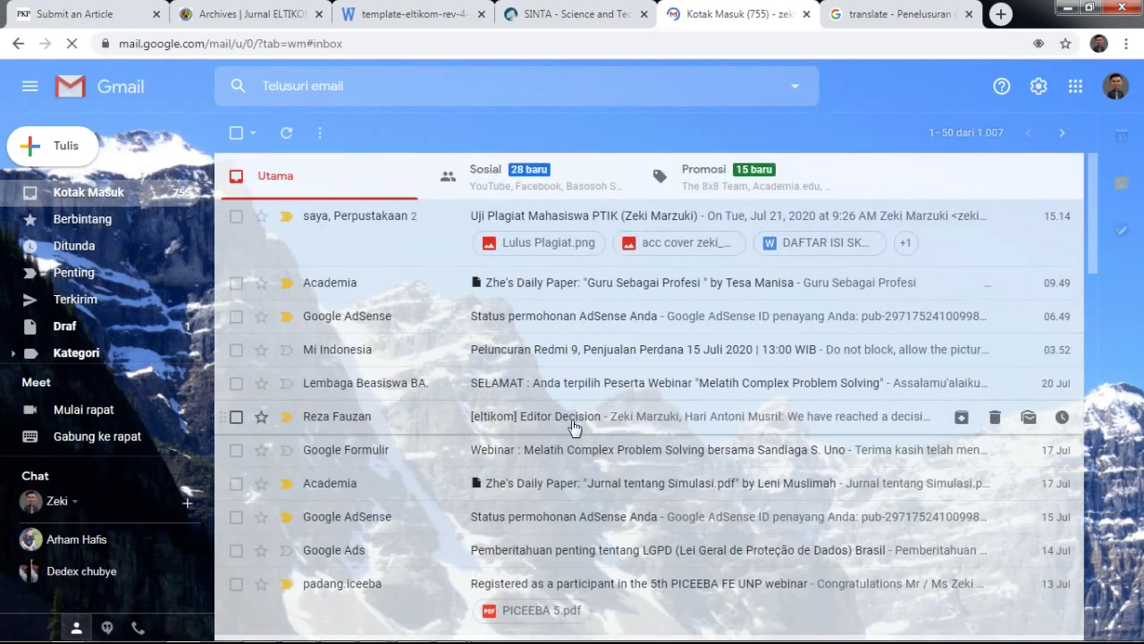
left_click(573, 426)
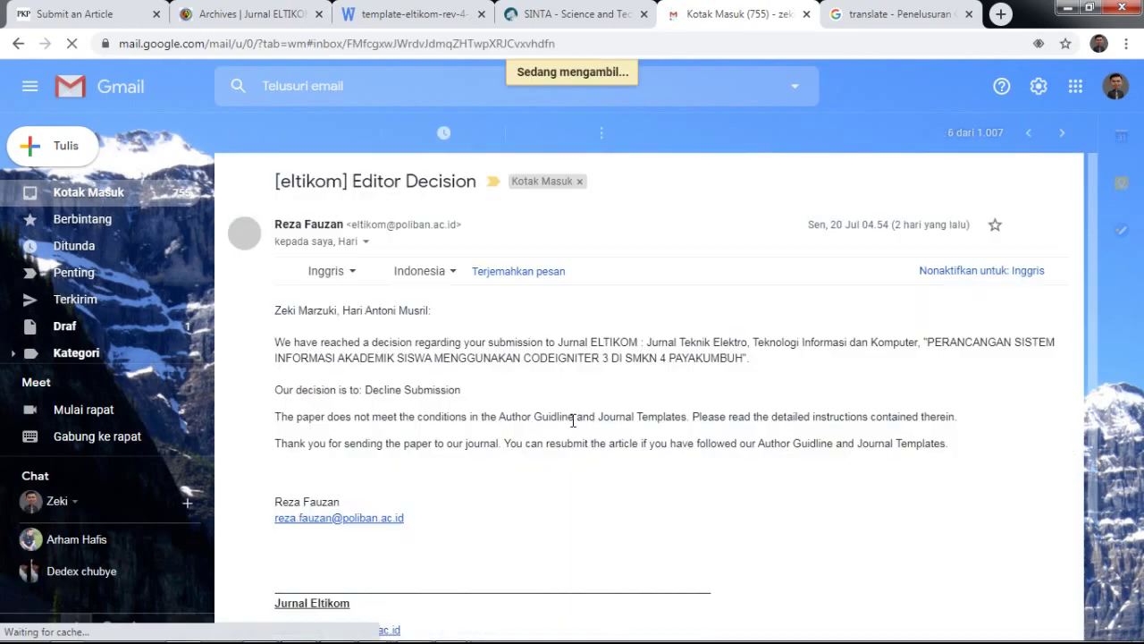
Select the email's whole message, greeting to signature, and move to the translation tab.
left_click_drag(376, 626, 802, 442)
left_click(403, 409)
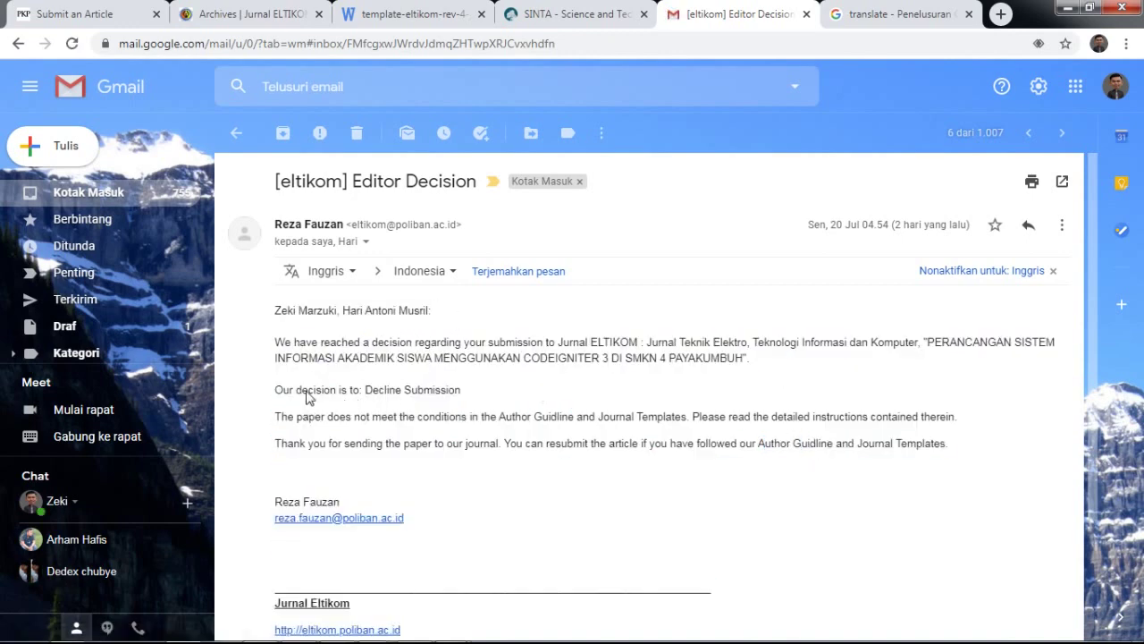
mouse_move(277, 309)
left_mouse_down()
mouse_move(519, 483)
mouse_move(515, 526)
left_mouse_up()
left_click(898, 14)
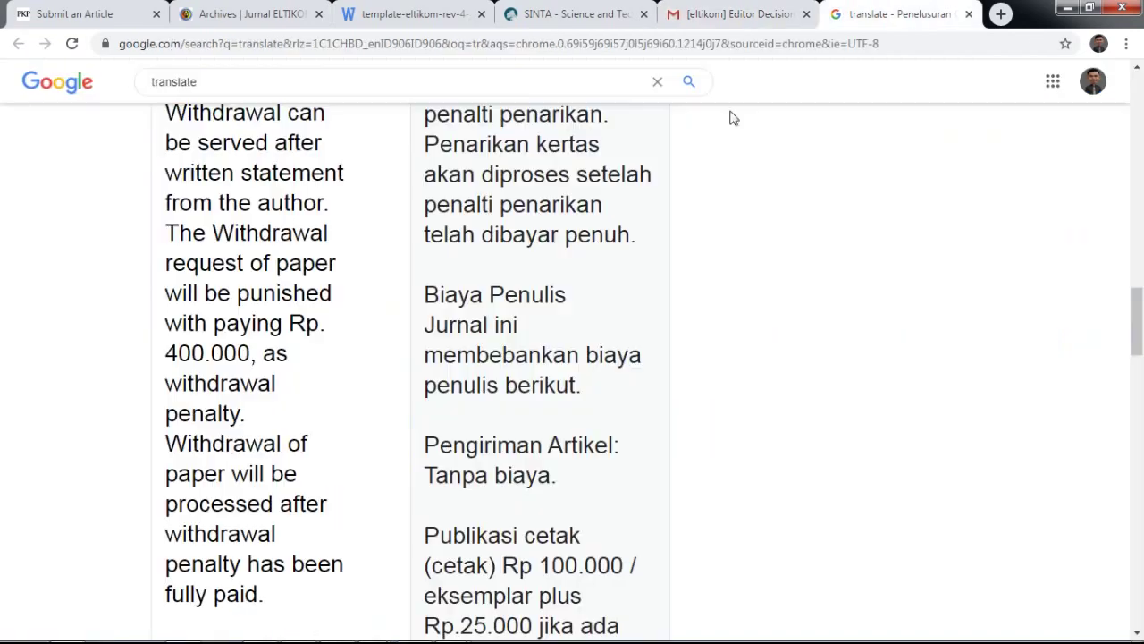
Replace the Google Translate source text with the pasted editor decision email.
scroll(366, 235, "up", 6)
scroll(385, 197, "up", 12)
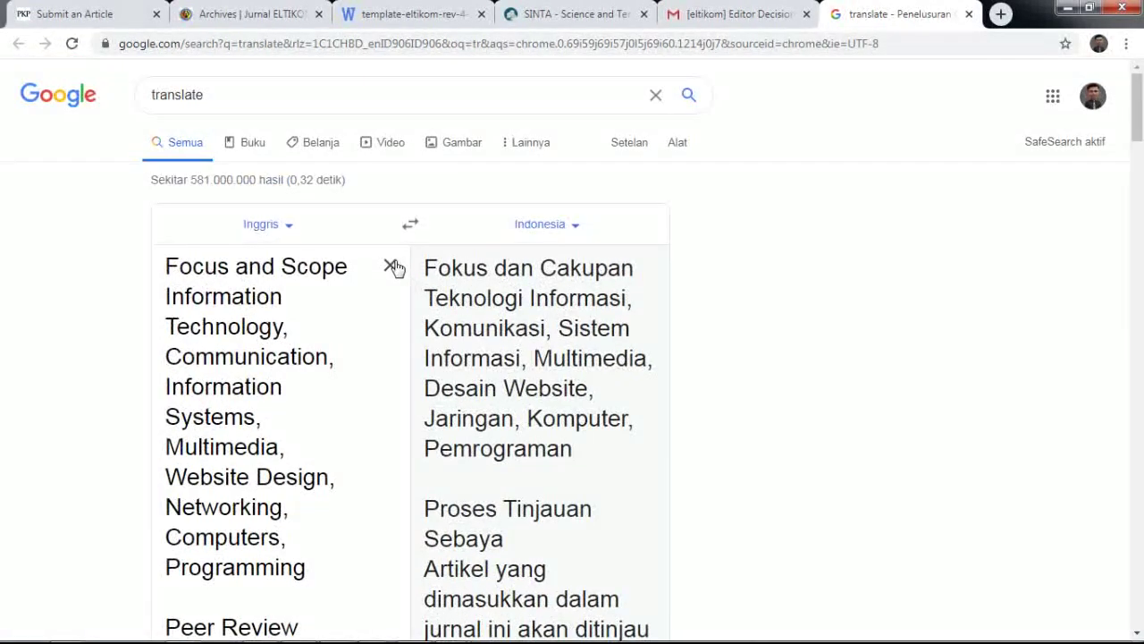
left_click(391, 266)
key("ctrl+v")
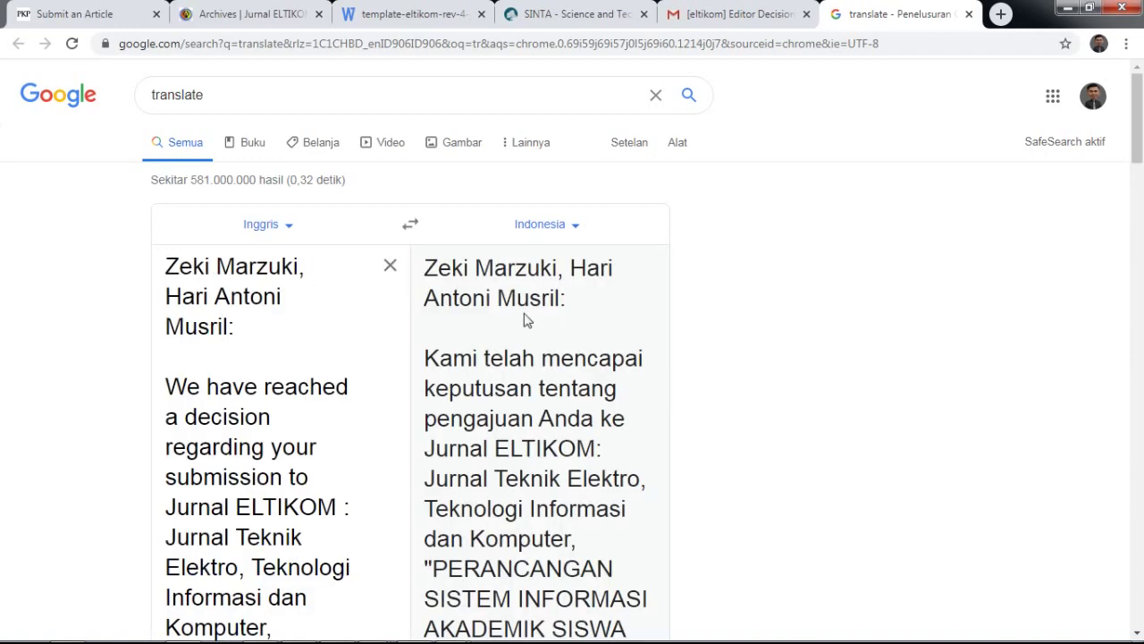
Read the Indonesian translation's decline decision and author-guidelines lines, then return to the journal archive.
scroll(516, 311, "down", 1)
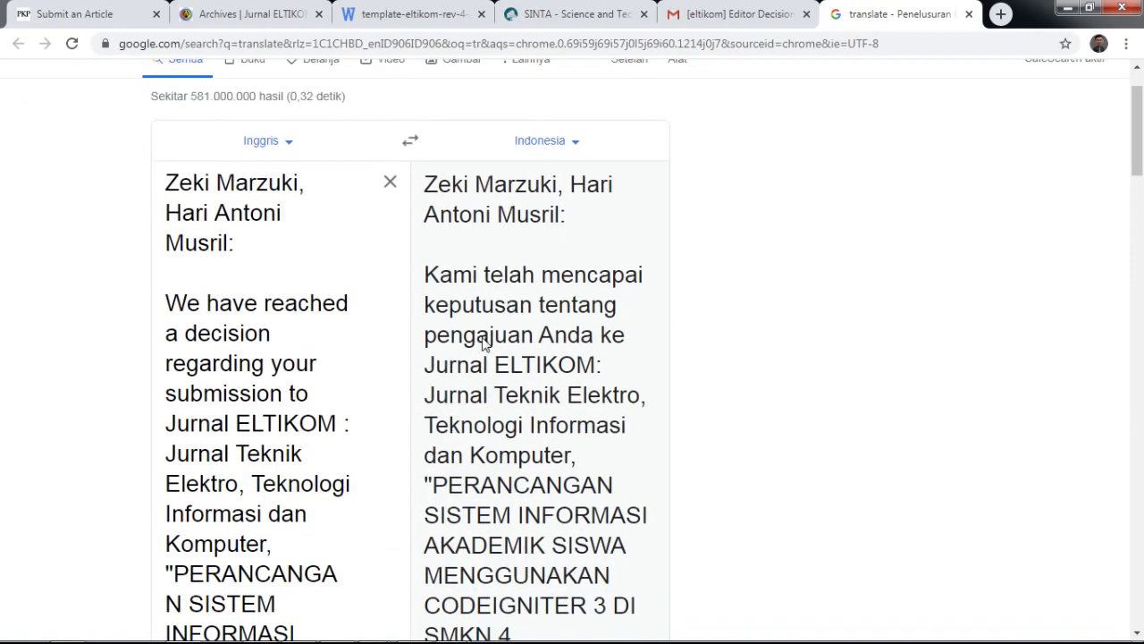
scroll(528, 371, "down", 1)
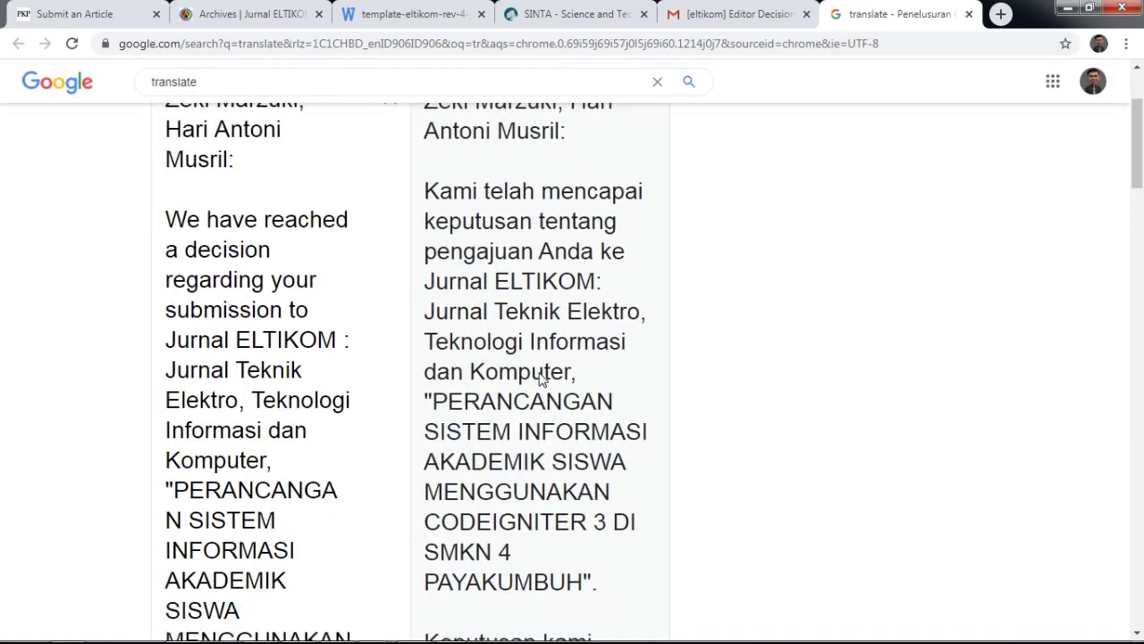
scroll(540, 379, "down", 1)
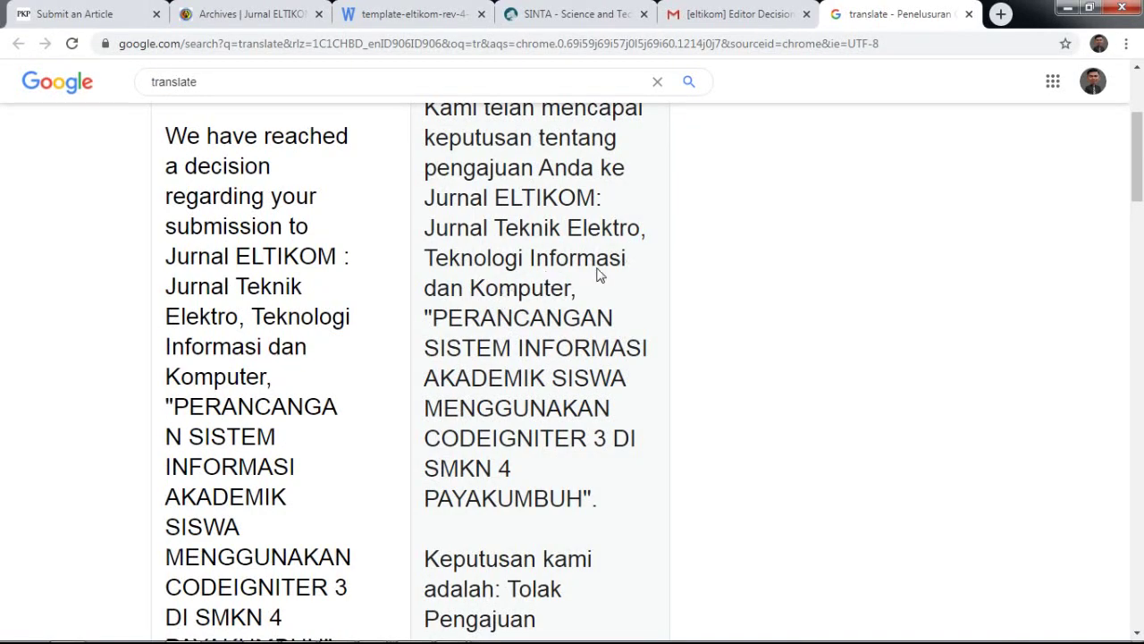
scroll(541, 304, "down", 4)
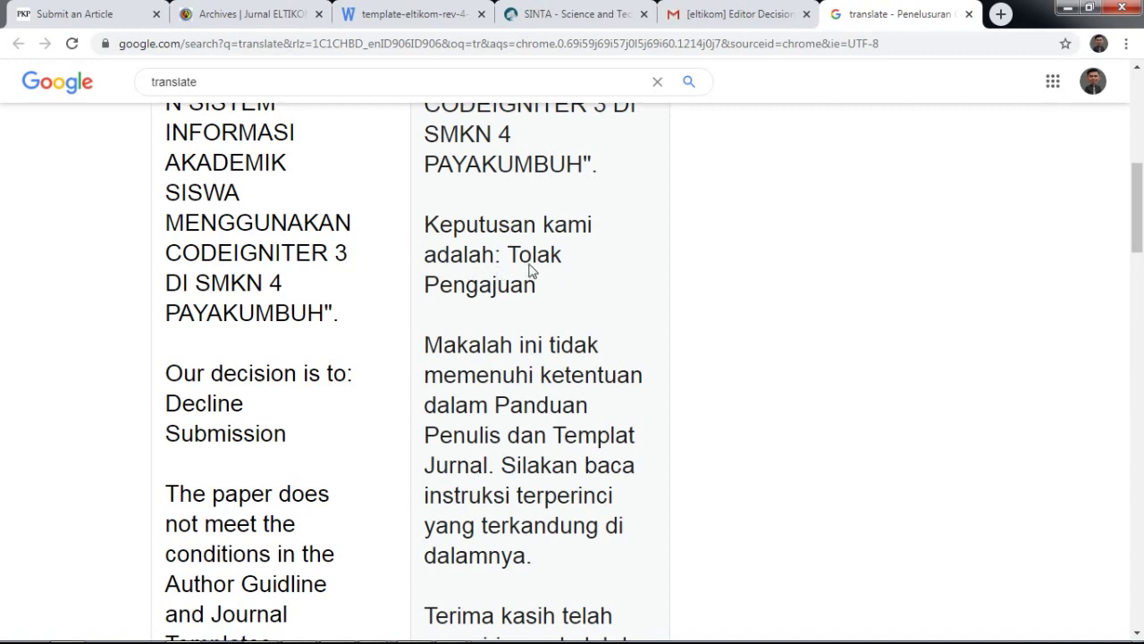
left_click_drag(516, 257, 552, 292)
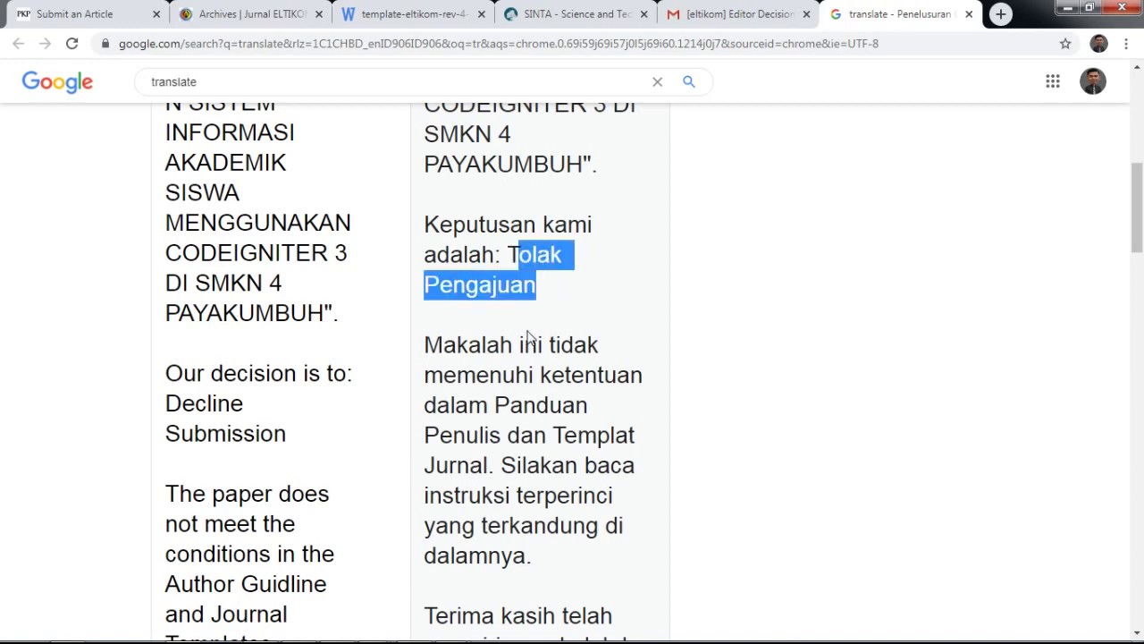
scroll(532, 338, "down", 2)
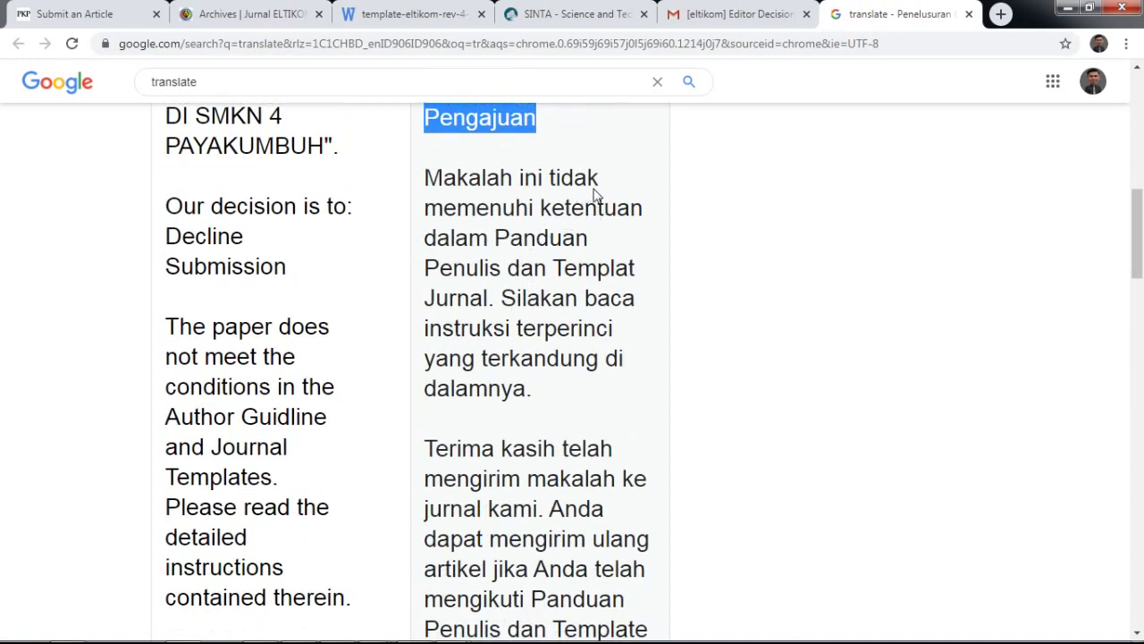
left_click_drag(509, 240, 507, 298)
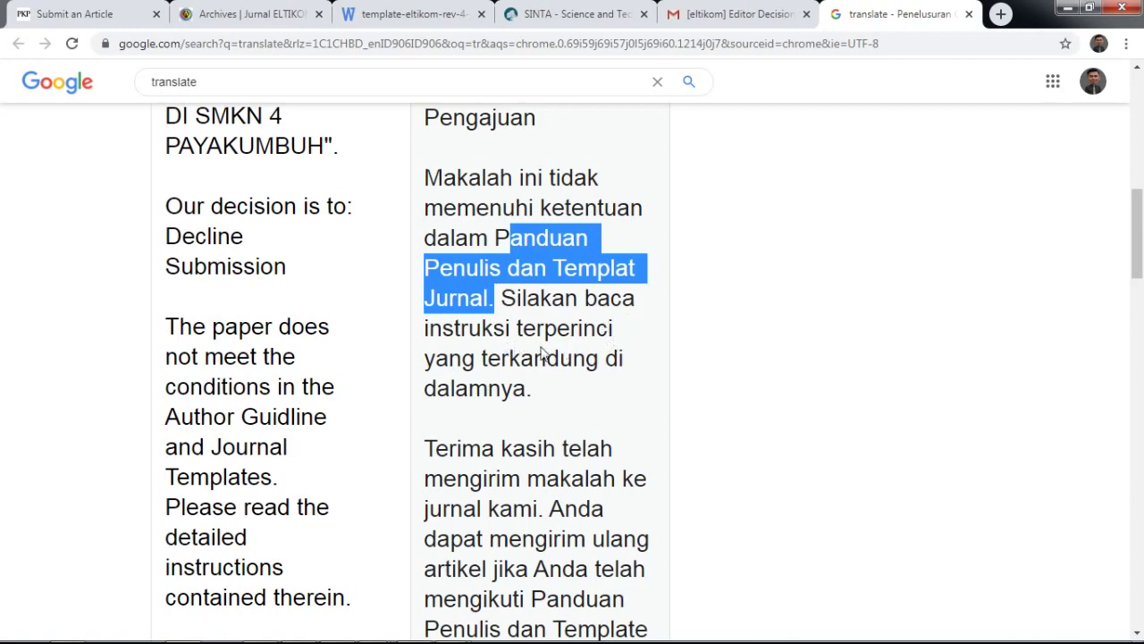
scroll(562, 395, "down", 1)
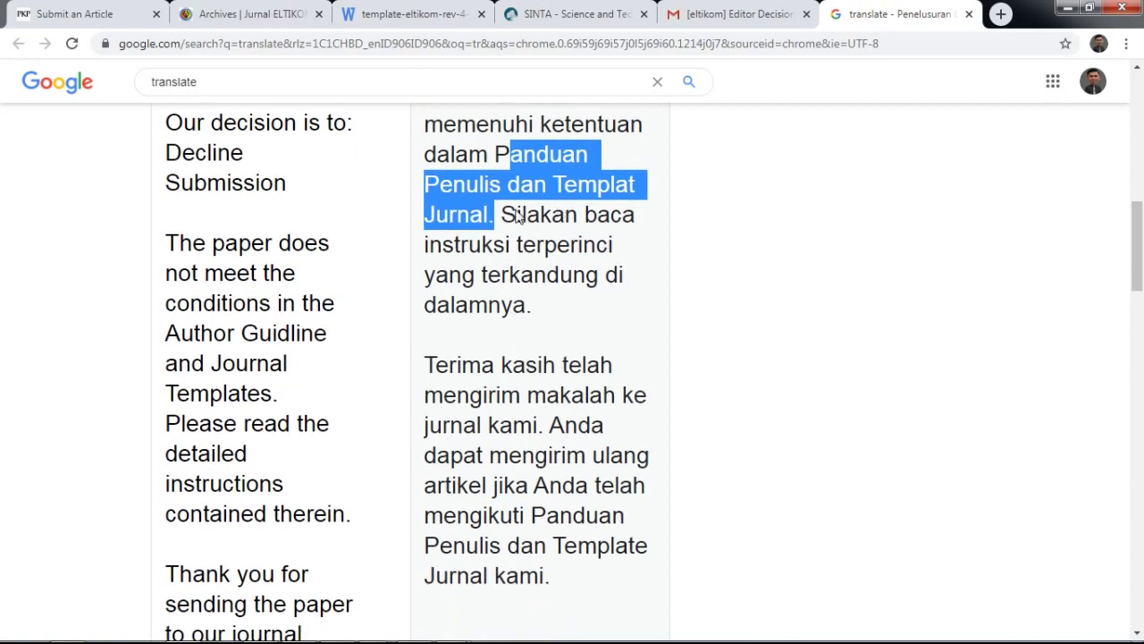
left_click(455, 11)
left_click(277, 13)
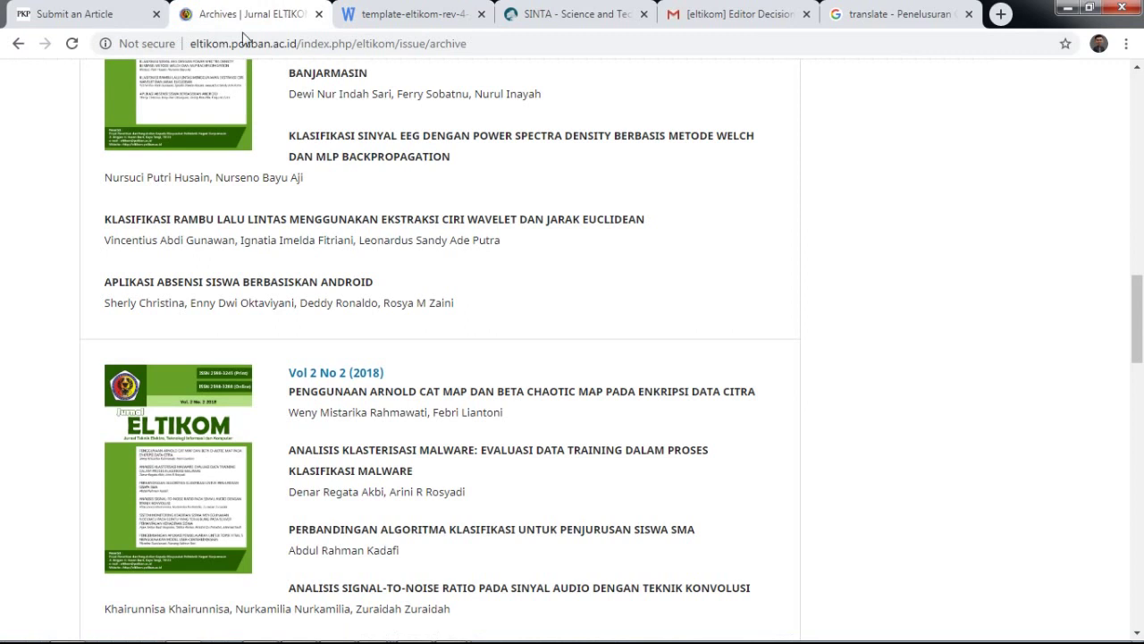
Switch to the Submit an Article tab at step 2, Upload Submission.
left_click(82, 11)
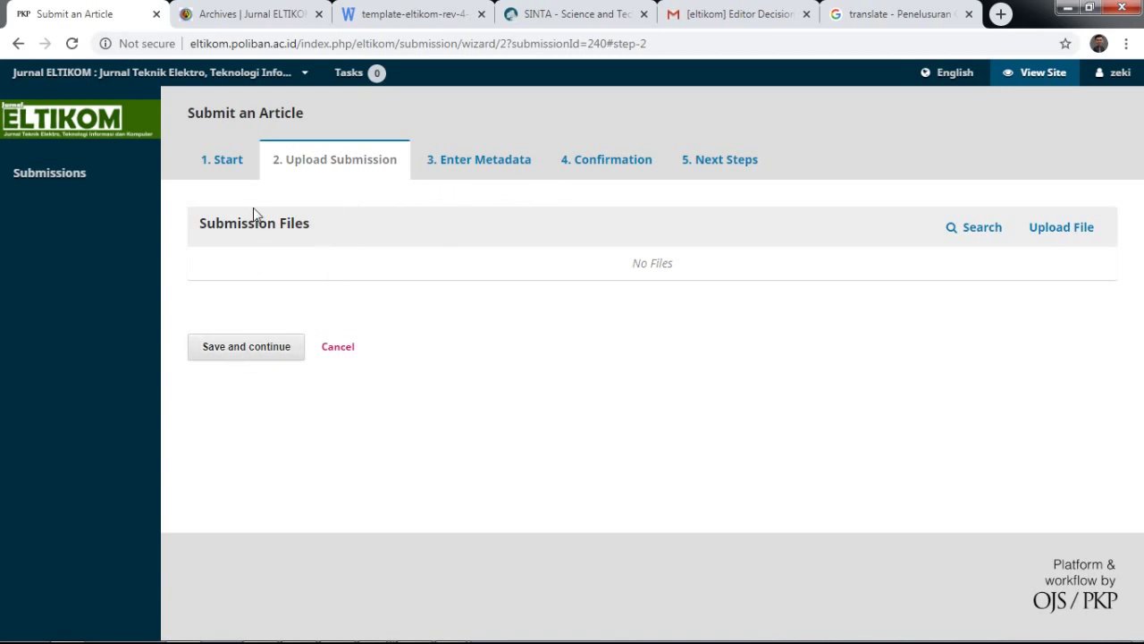
Go back to the wizard's Start step, closing the upload file window.
left_click(251, 175)
left_click(286, 163)
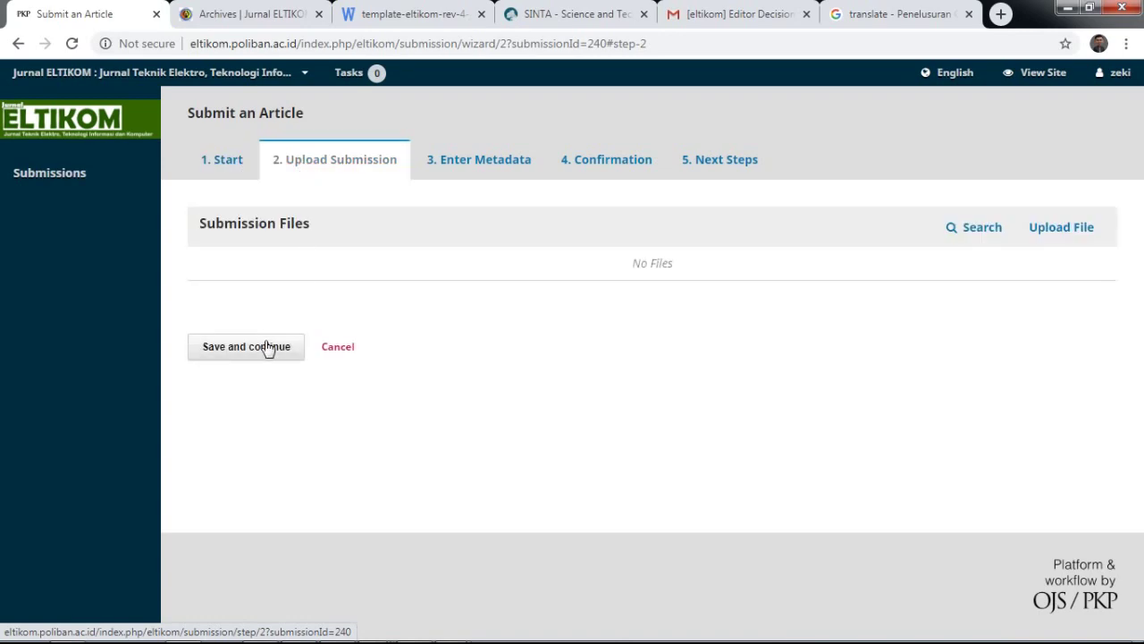
left_click(223, 174)
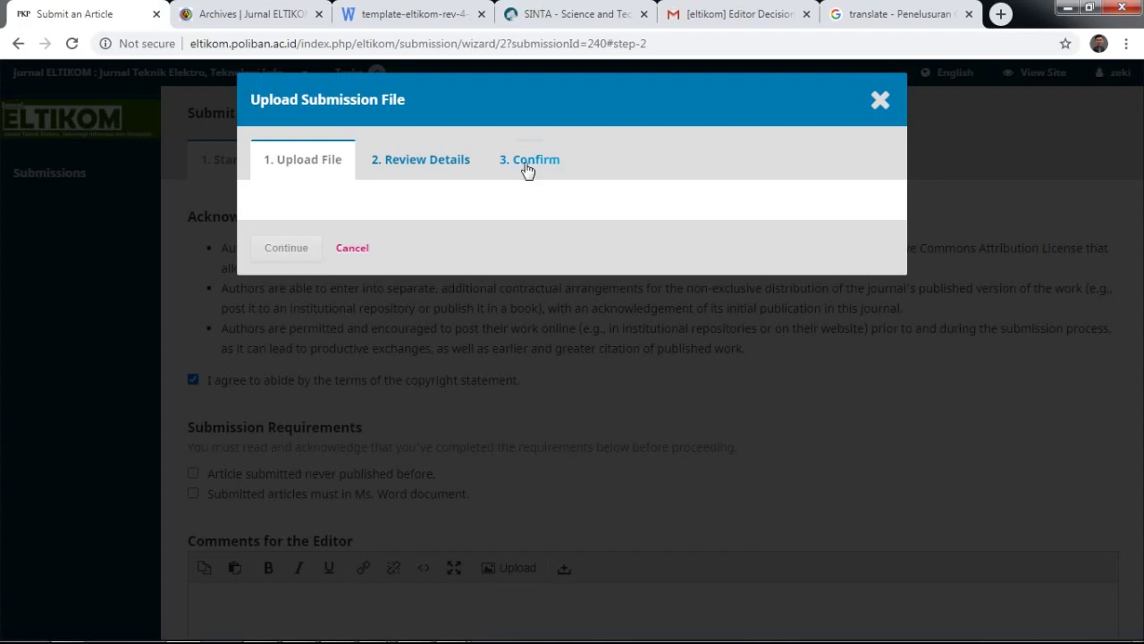
left_click(878, 100)
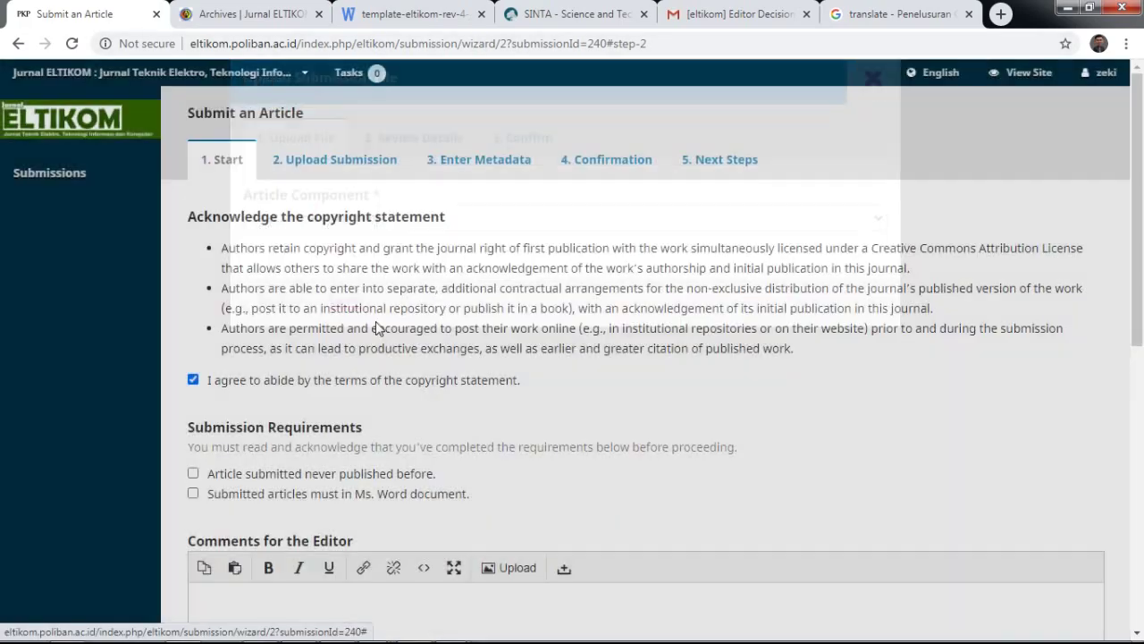
scroll(375, 321, "down", 5)
scroll(217, 220, "up", 3)
Tick both submission requirements, save, and set the new file's component to Article Text.
left_click(193, 306)
left_click(193, 326)
scroll(214, 375, "down", 5)
left_click(236, 303)
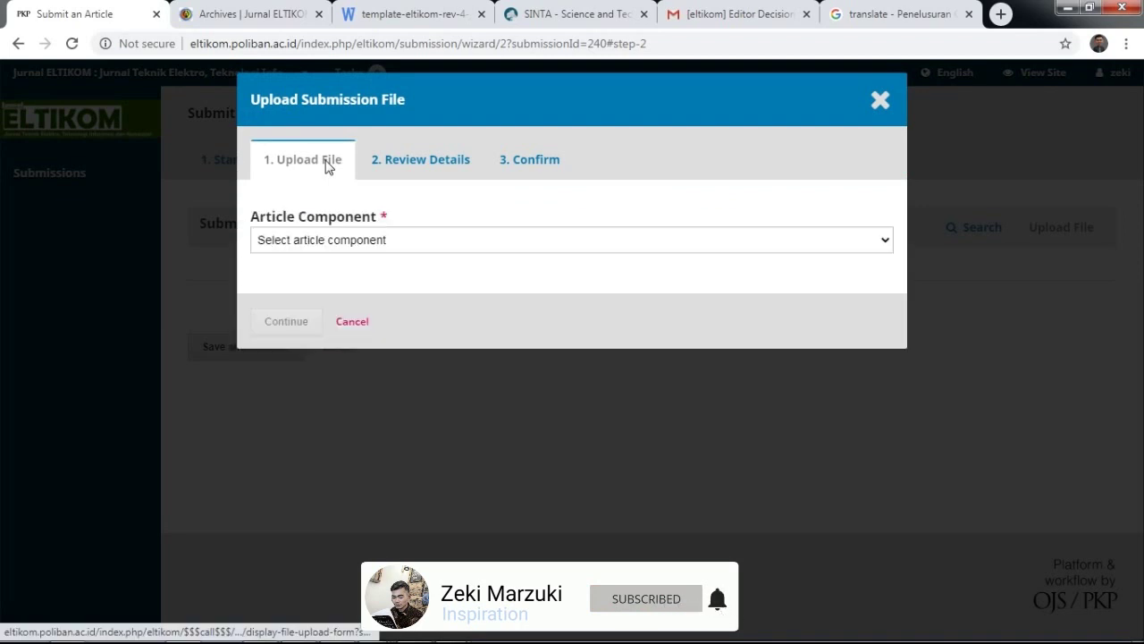
left_click(350, 246)
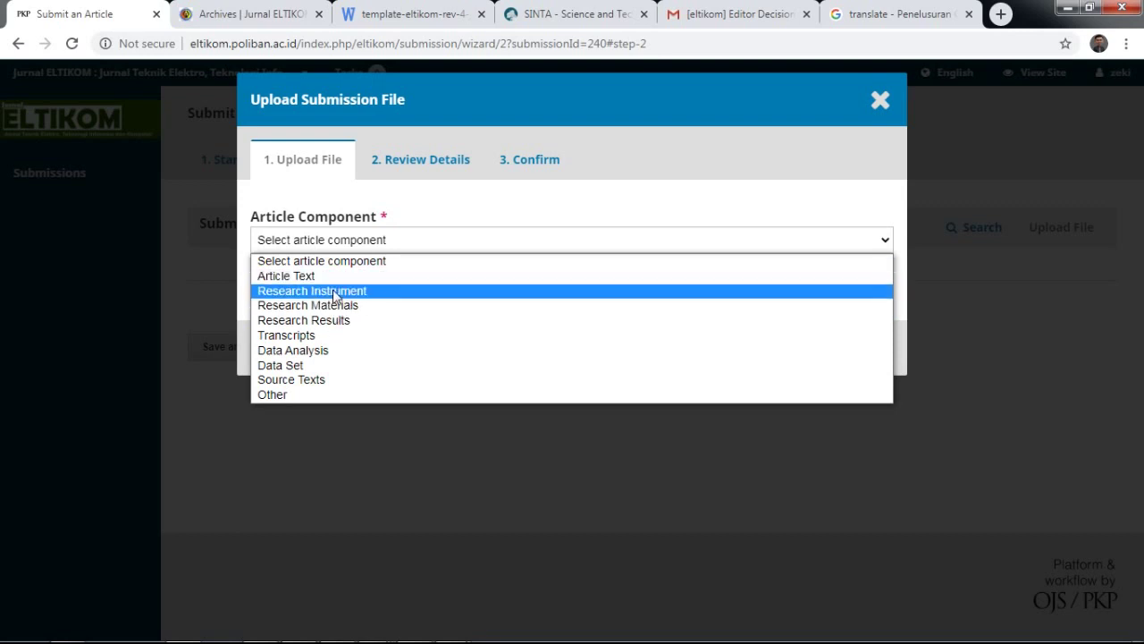
left_click(326, 276)
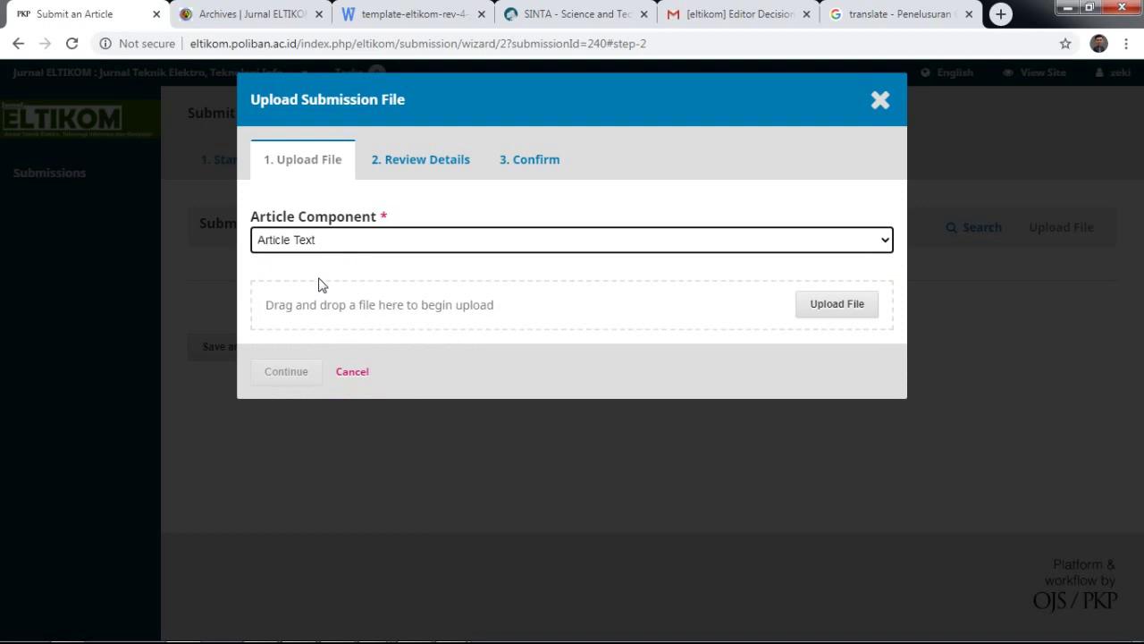
Upload the PERANCANGAN SISFO .docx from F:\SKRIPSI (Masa Depan)\Bahan\JURNAL KITA.
left_click(832, 308)
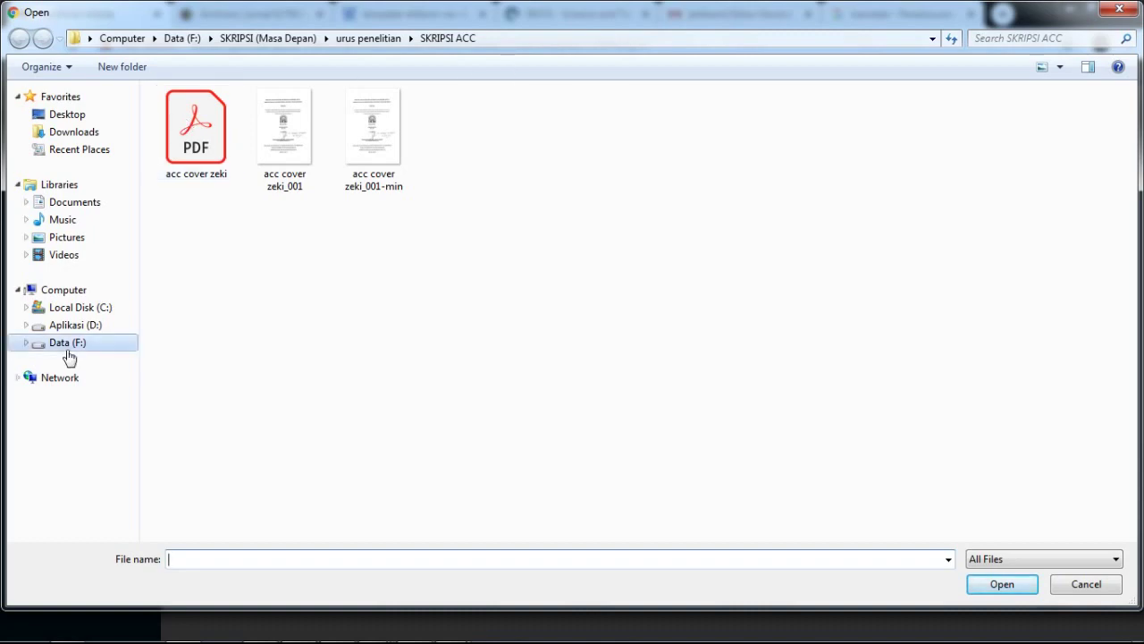
left_click(69, 349)
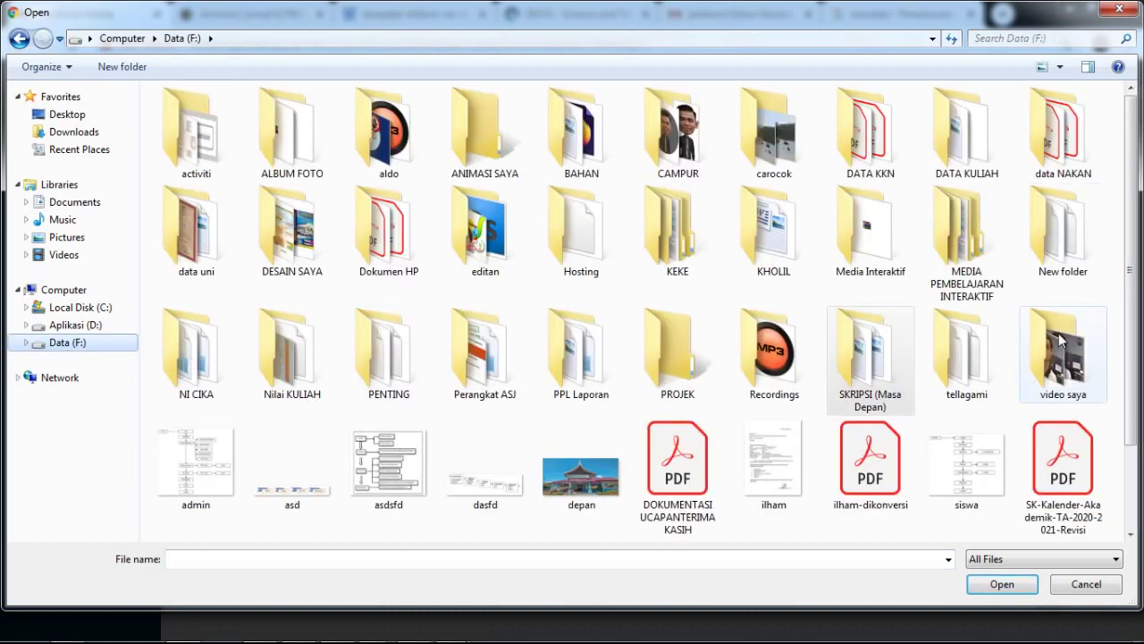
double_click(909, 386)
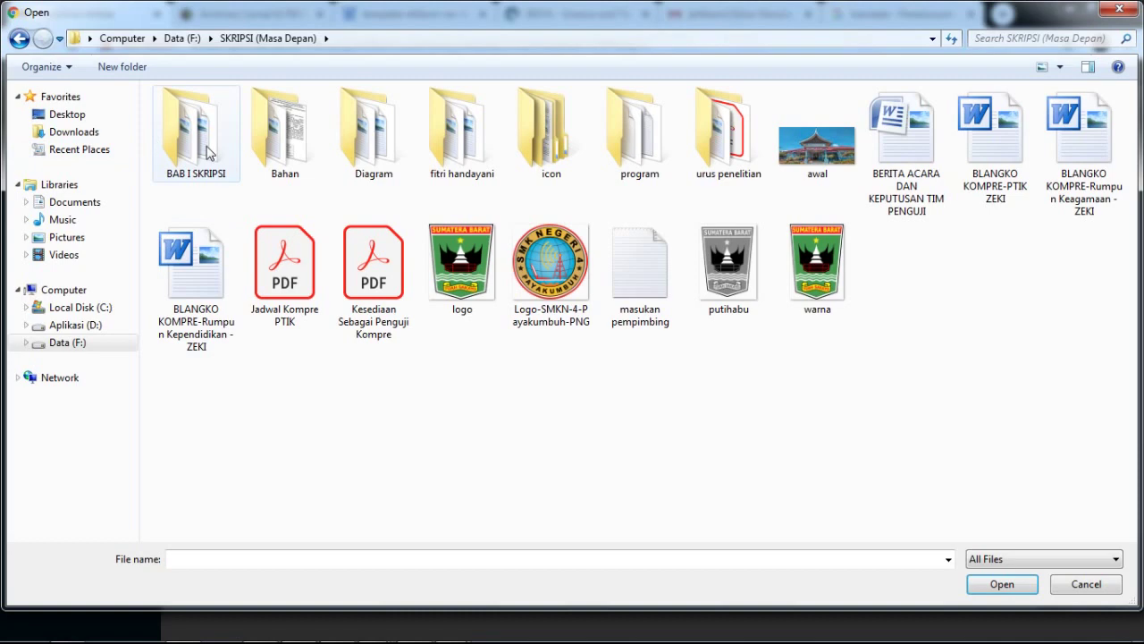
double_click(291, 147)
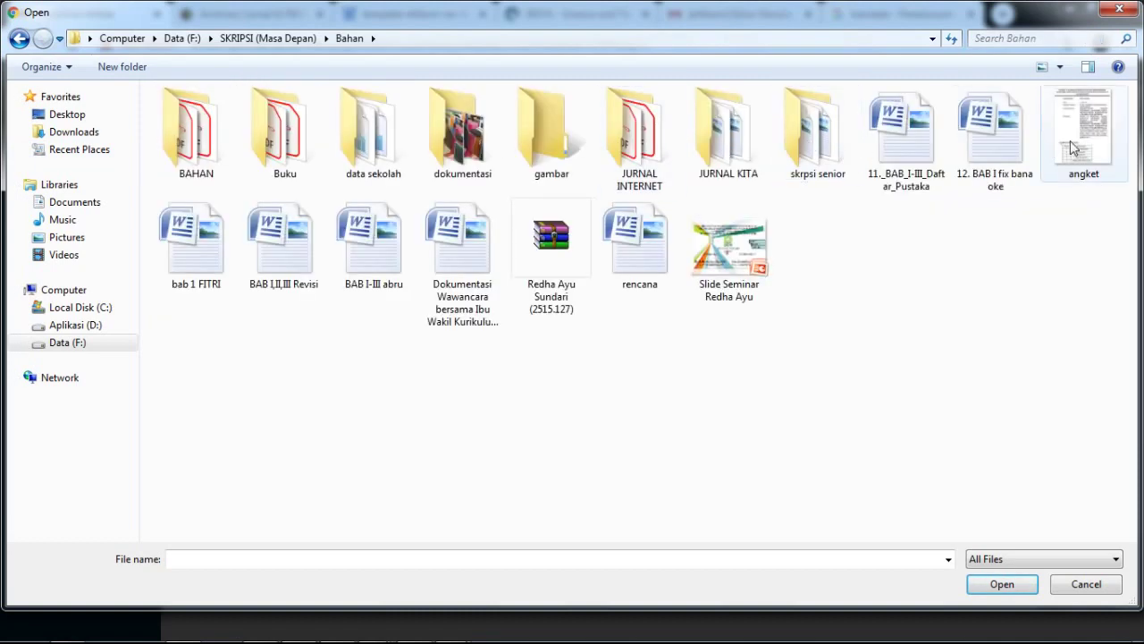
double_click(726, 135)
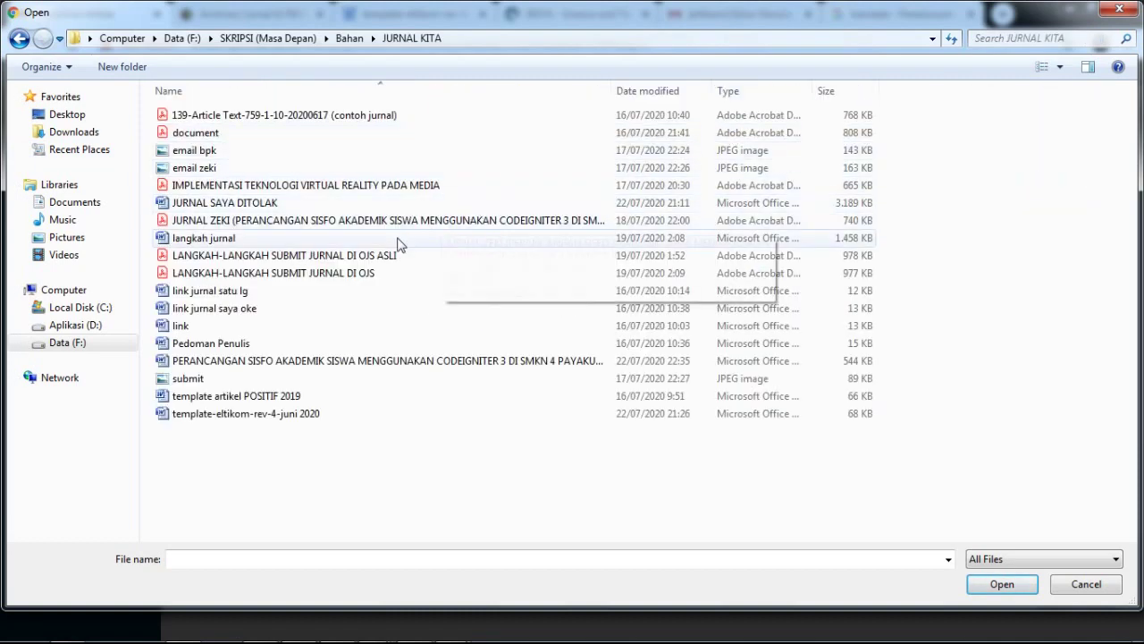
left_click(332, 363)
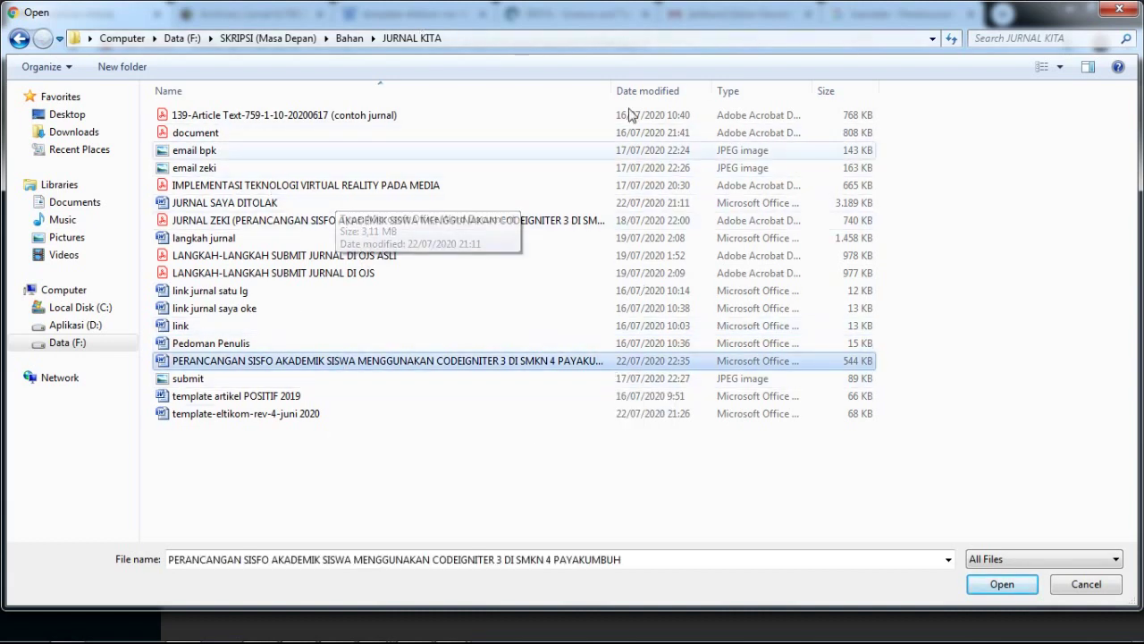
left_click_drag(612, 90, 828, 90)
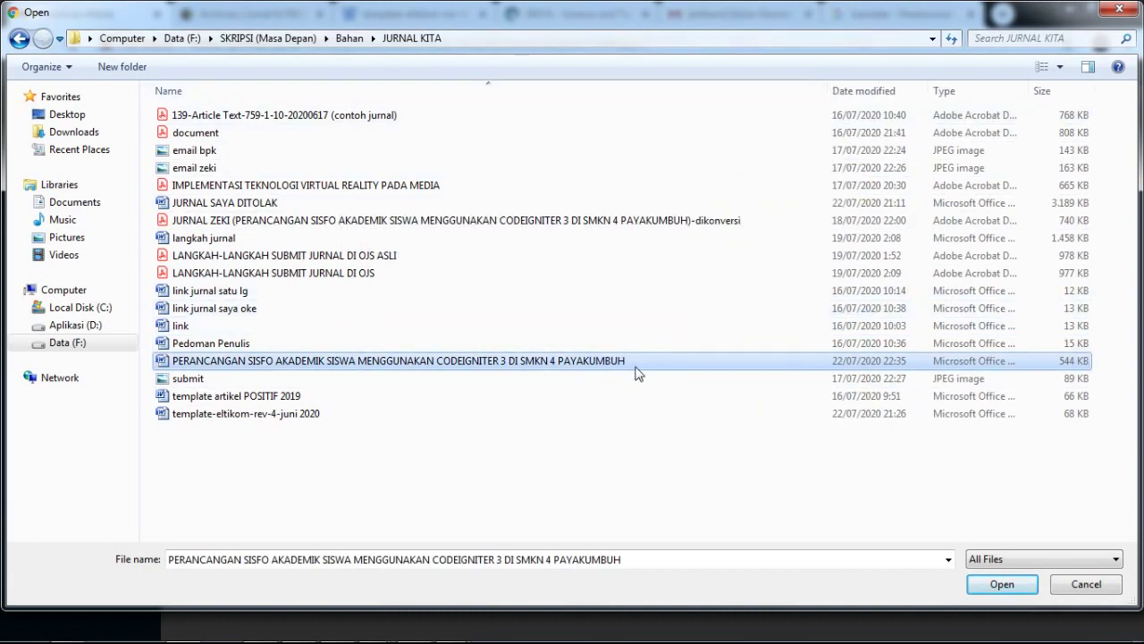
left_click(1007, 589)
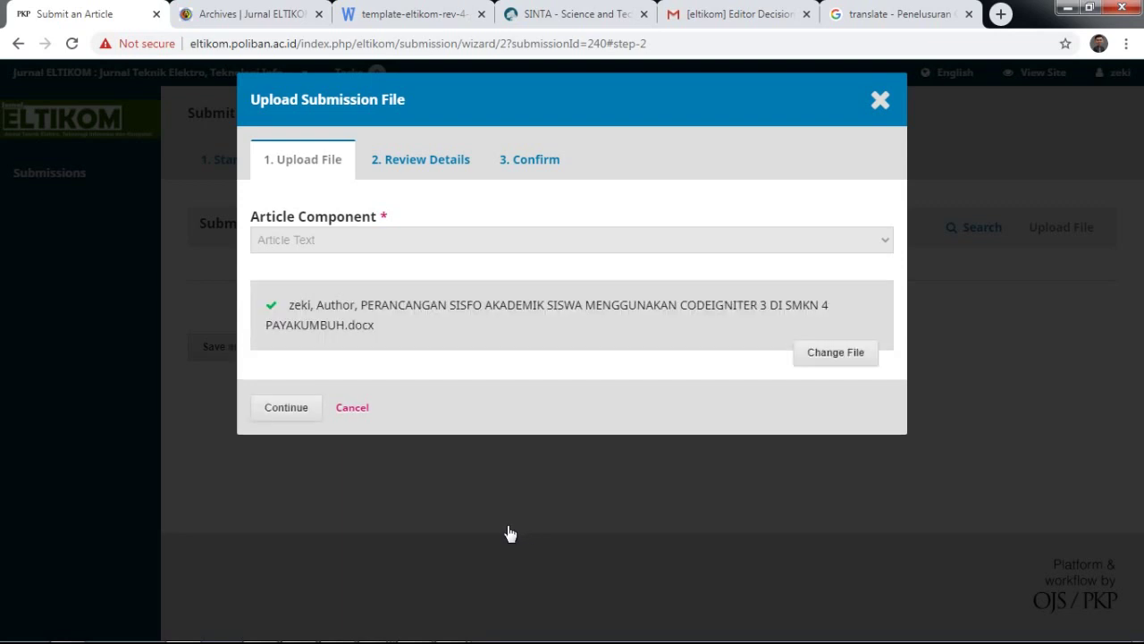
Replace 'Author' in the file name with the co-author's name, then complete the upload.
left_click(284, 409)
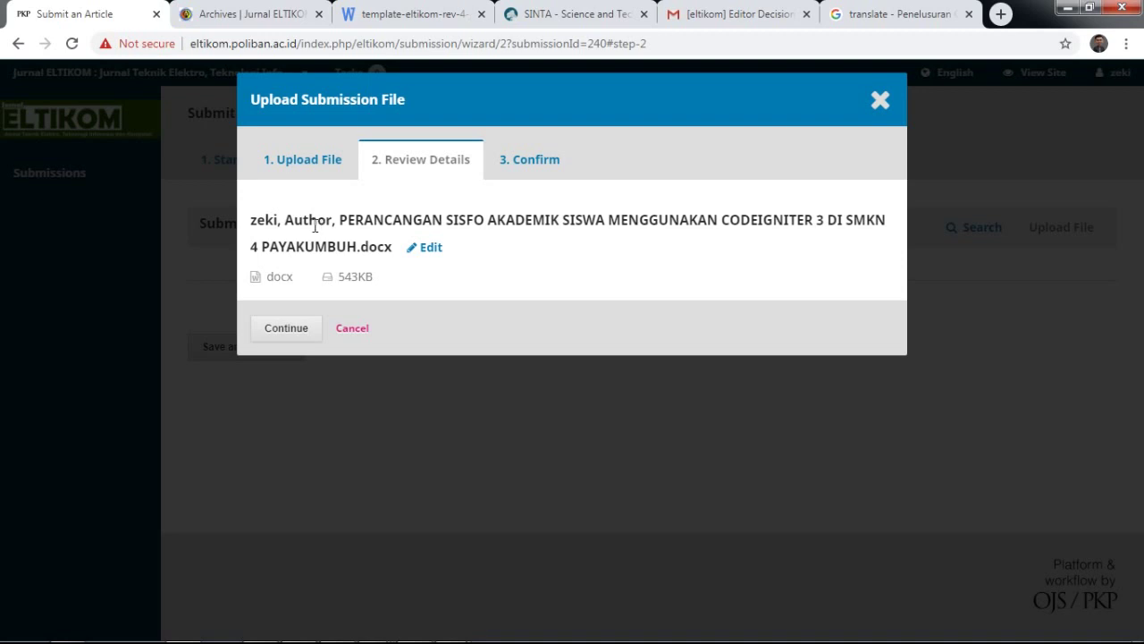
left_click(428, 249)
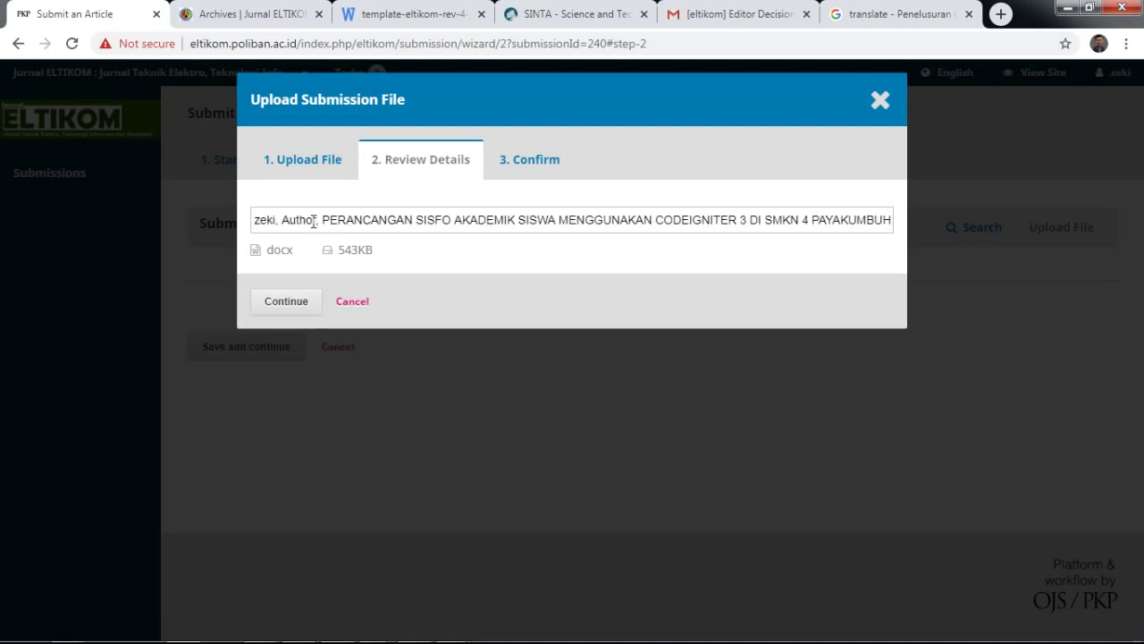
left_click_drag(317, 221, 283, 224)
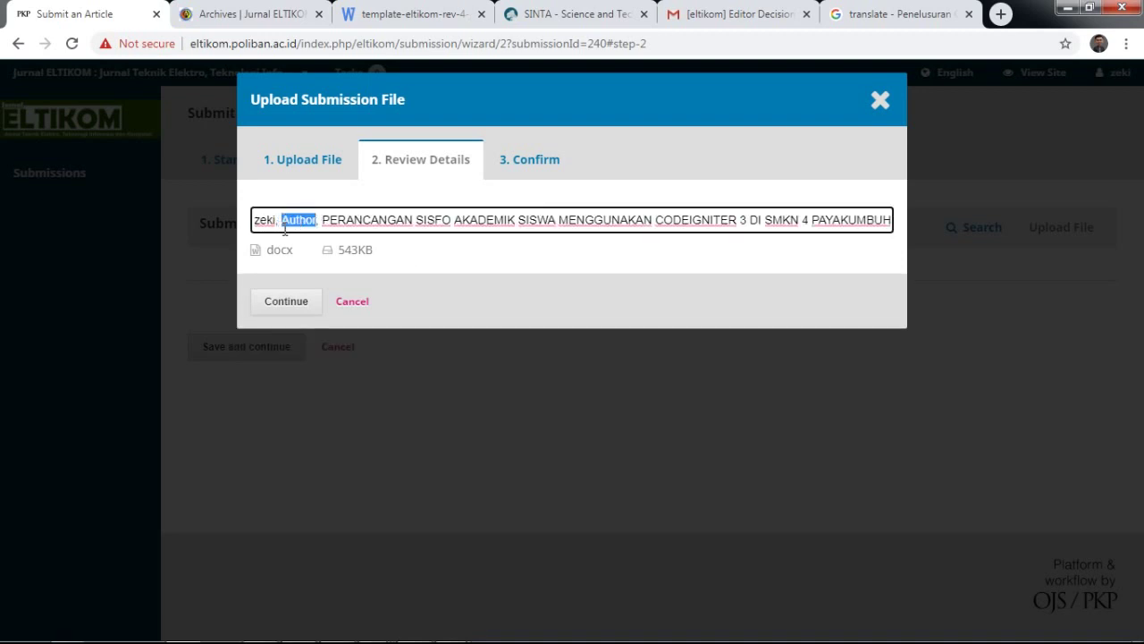
type("hari")
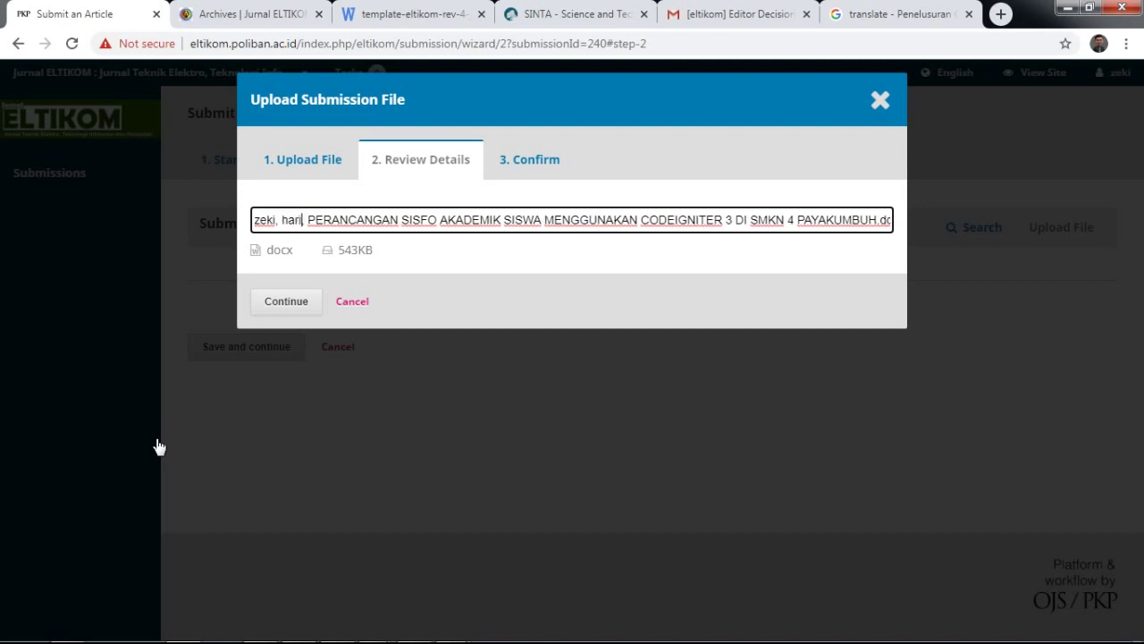
left_click(304, 307)
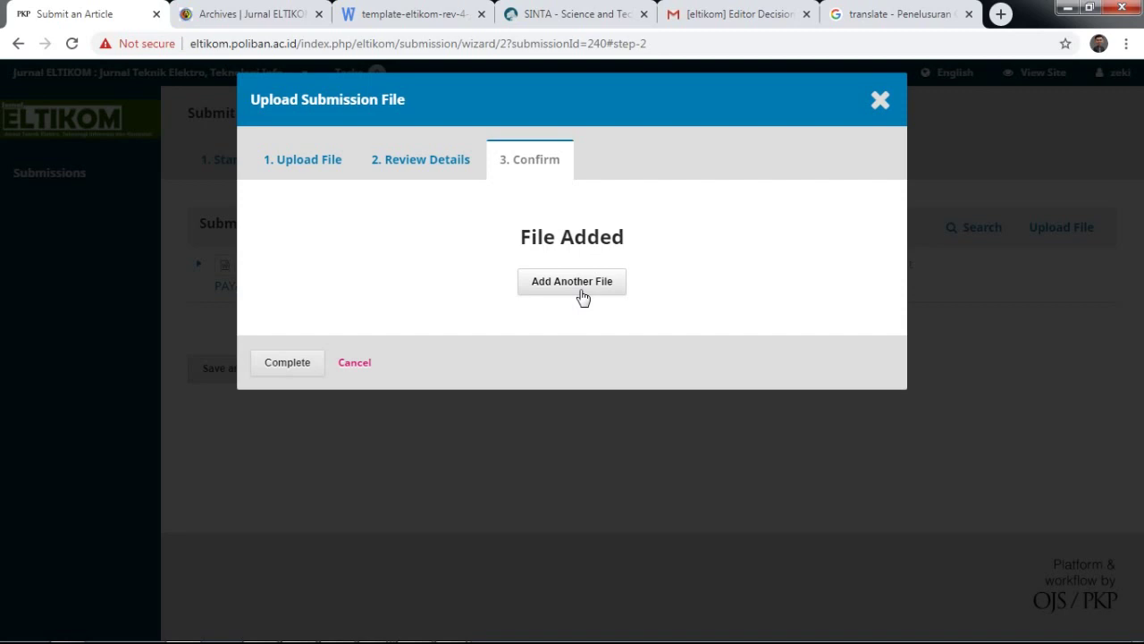
left_click(279, 363)
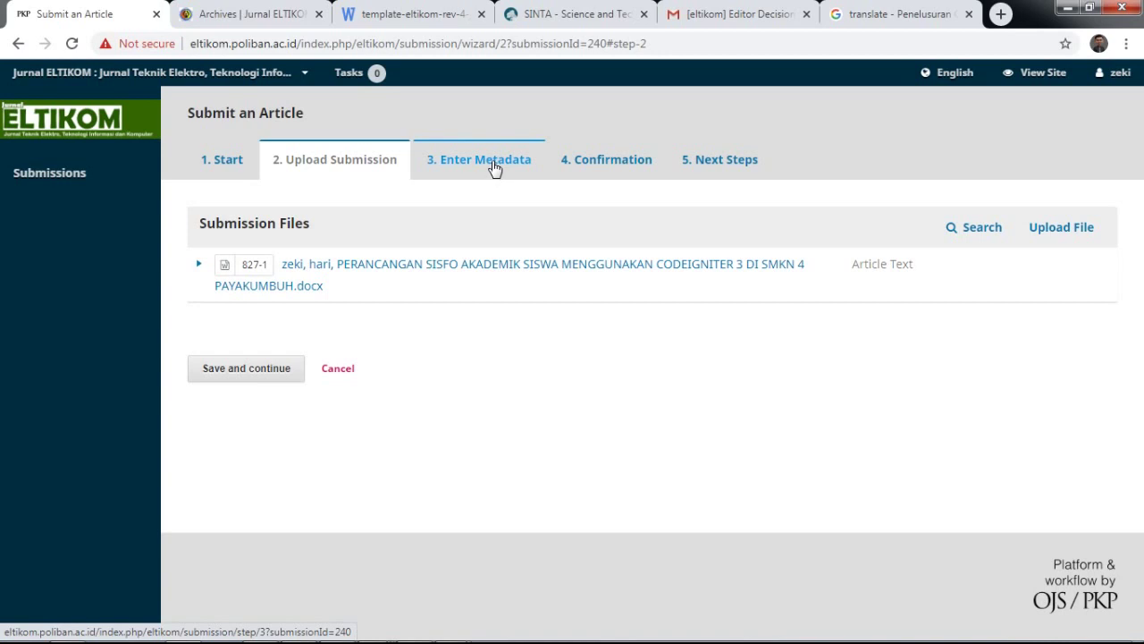
Save the upload step, then return to Upload Submission and dismiss the auto-opened upload dialog.
left_click(260, 373)
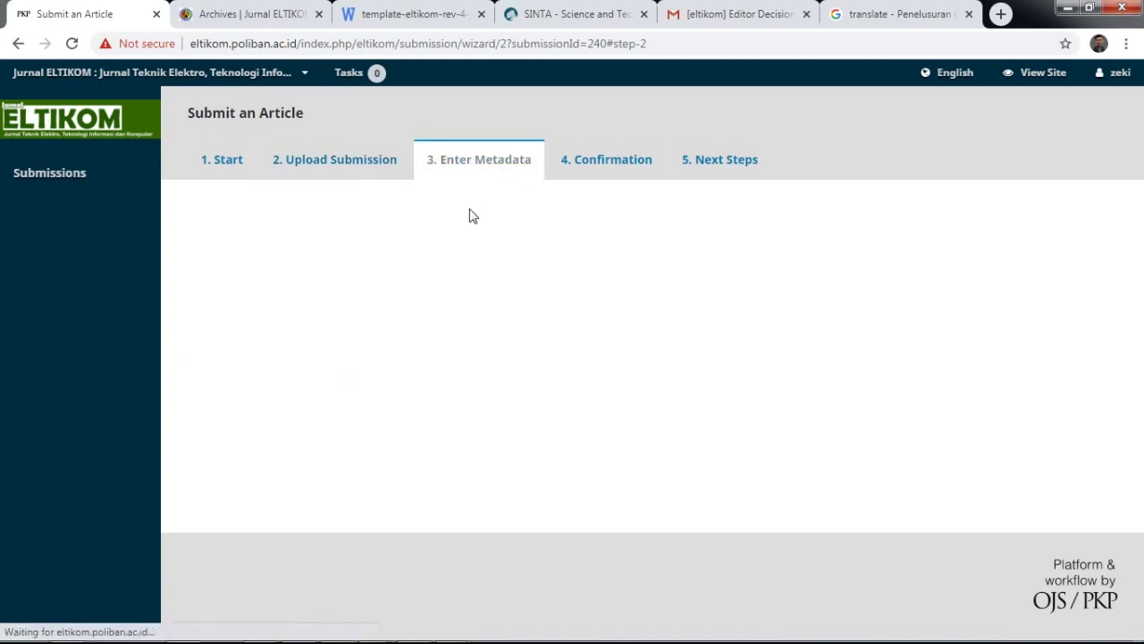
scroll(614, 179, "down", 1)
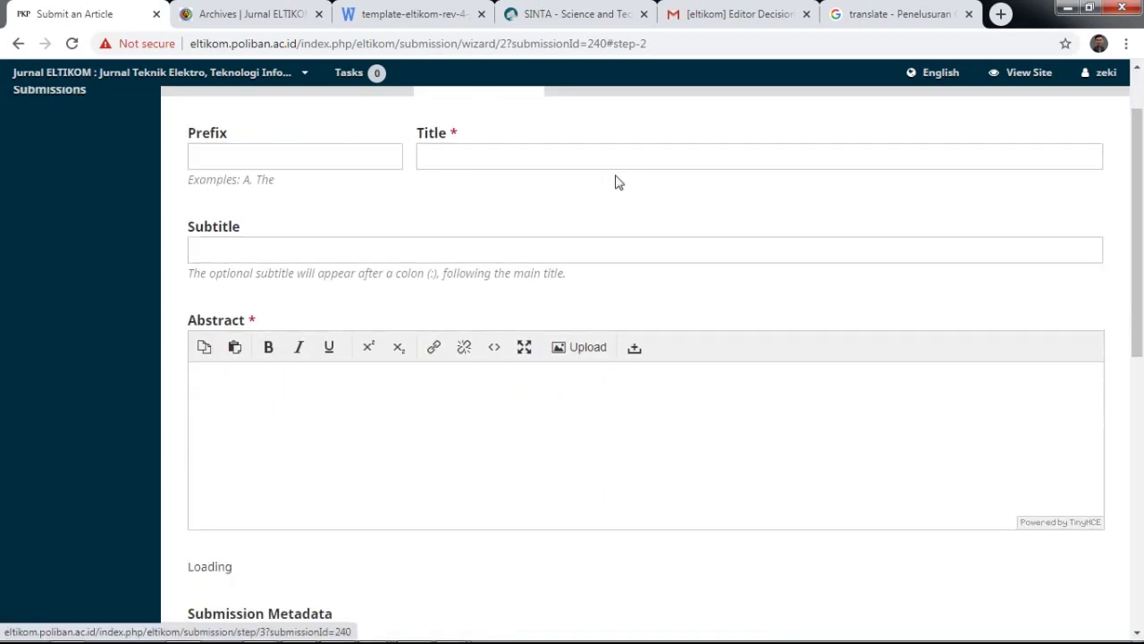
scroll(587, 189, "up", 1)
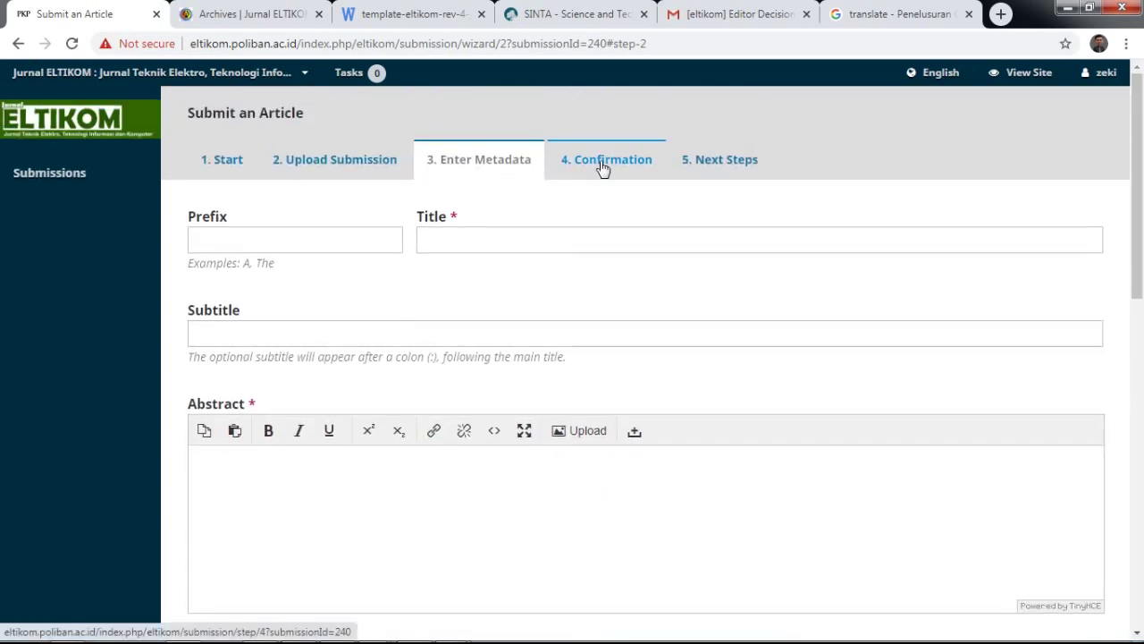
left_click(348, 167)
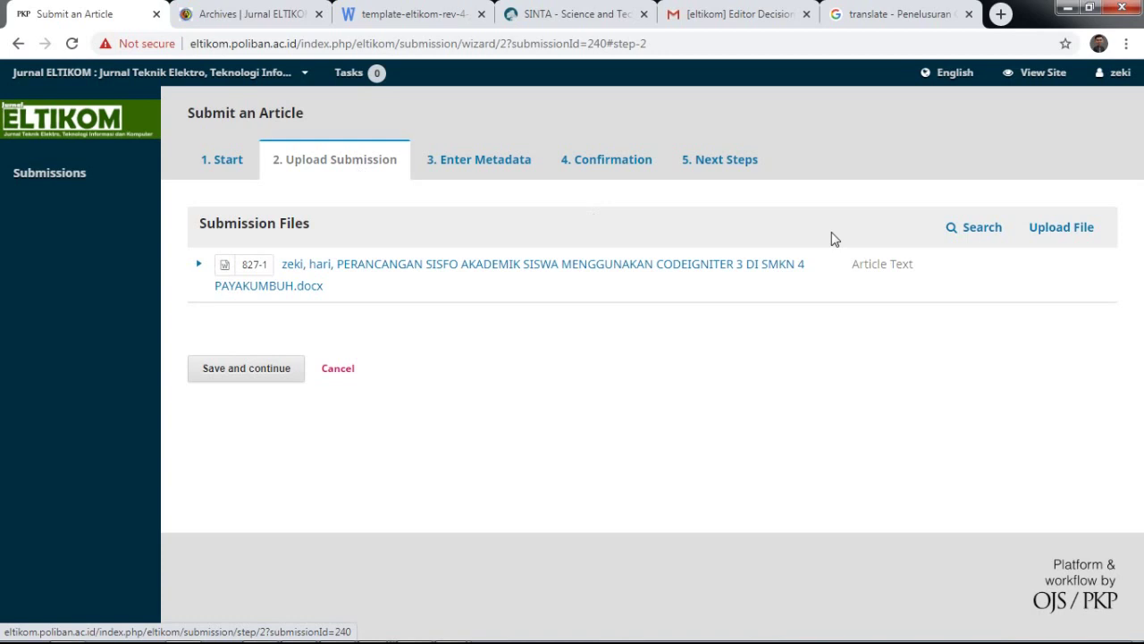
left_click(336, 164)
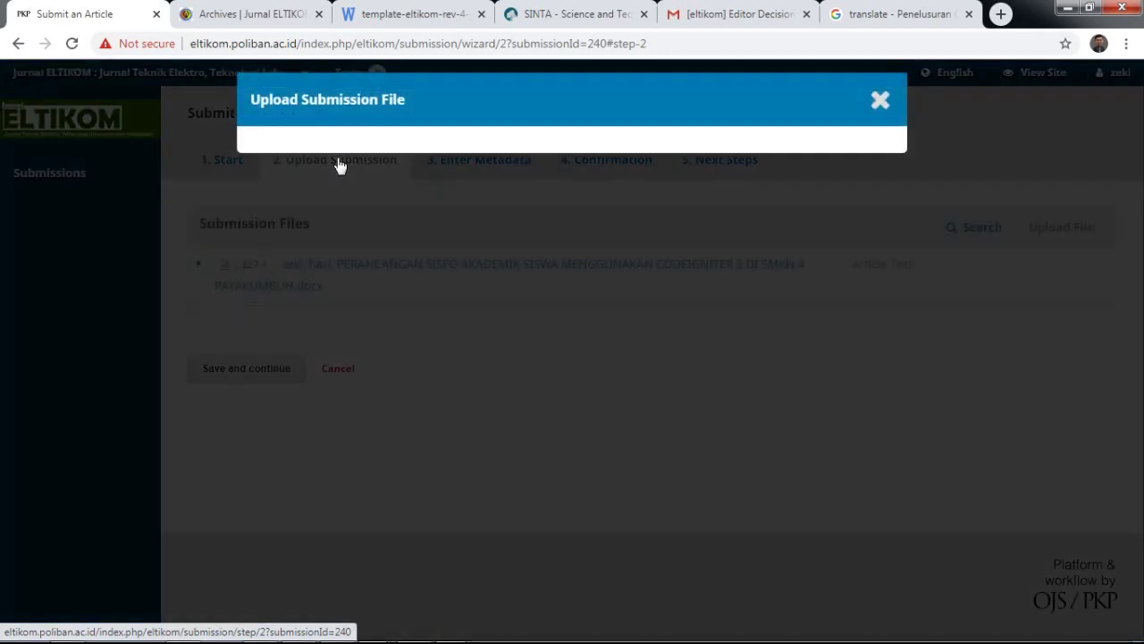
left_click(882, 114)
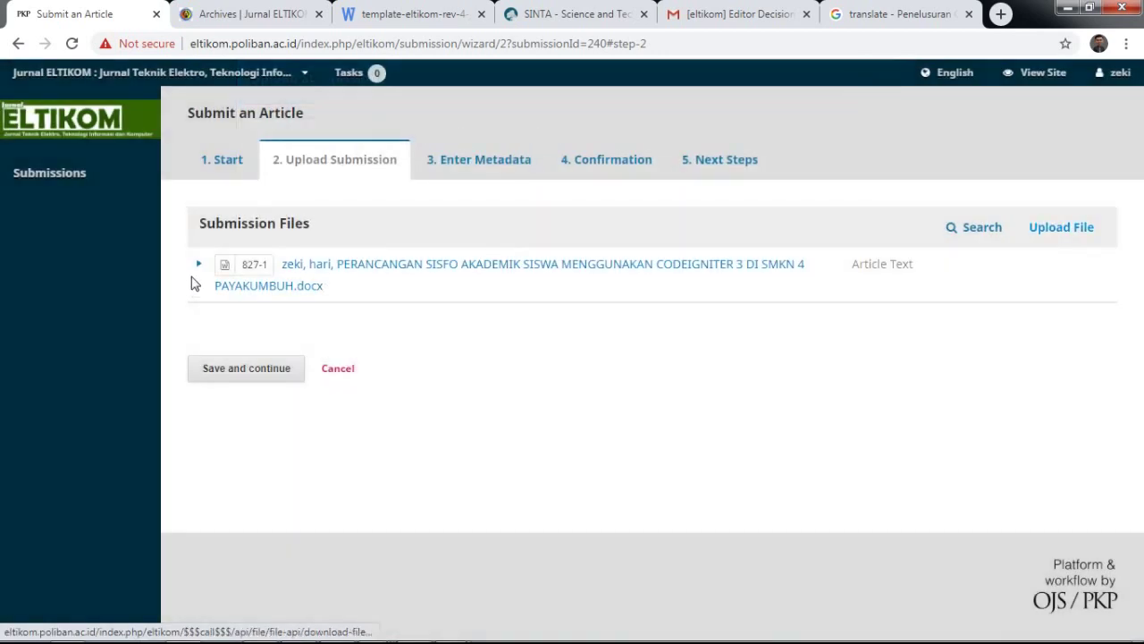
Re-save the uploaded article file's details, then open the Submissions queue.
left_click(198, 265)
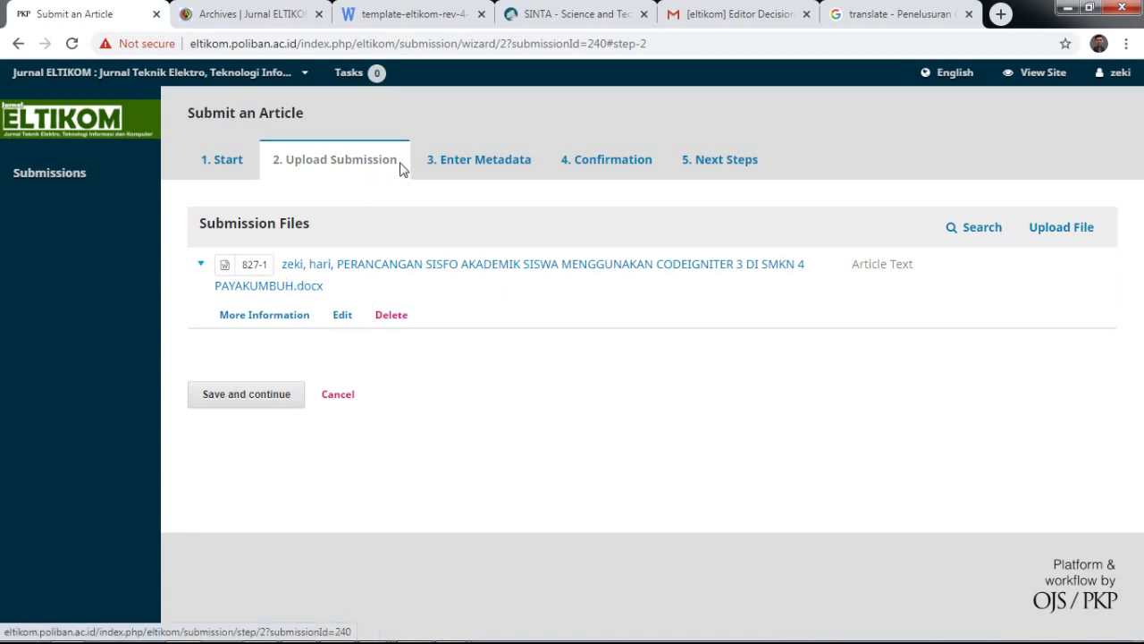
left_click(200, 266)
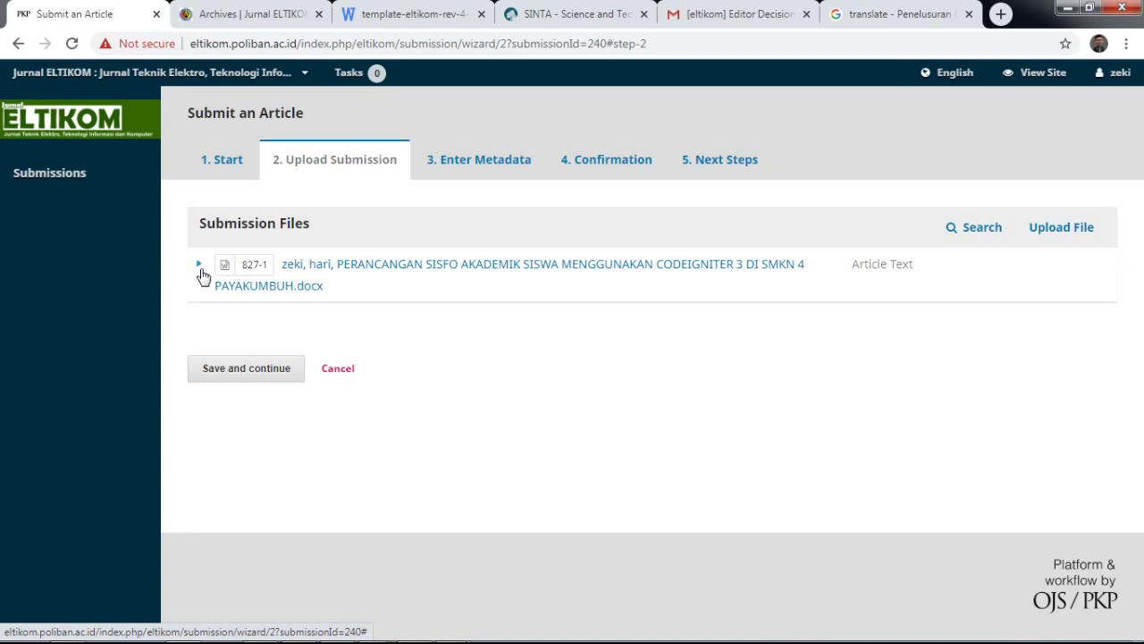
left_click(200, 266)
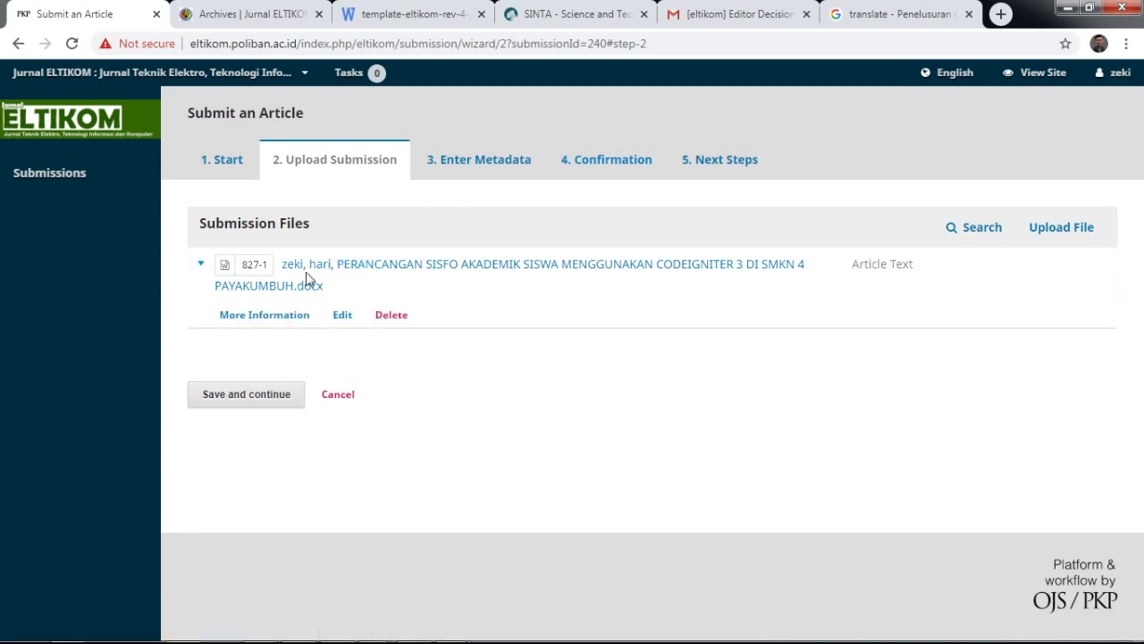
left_click(341, 317)
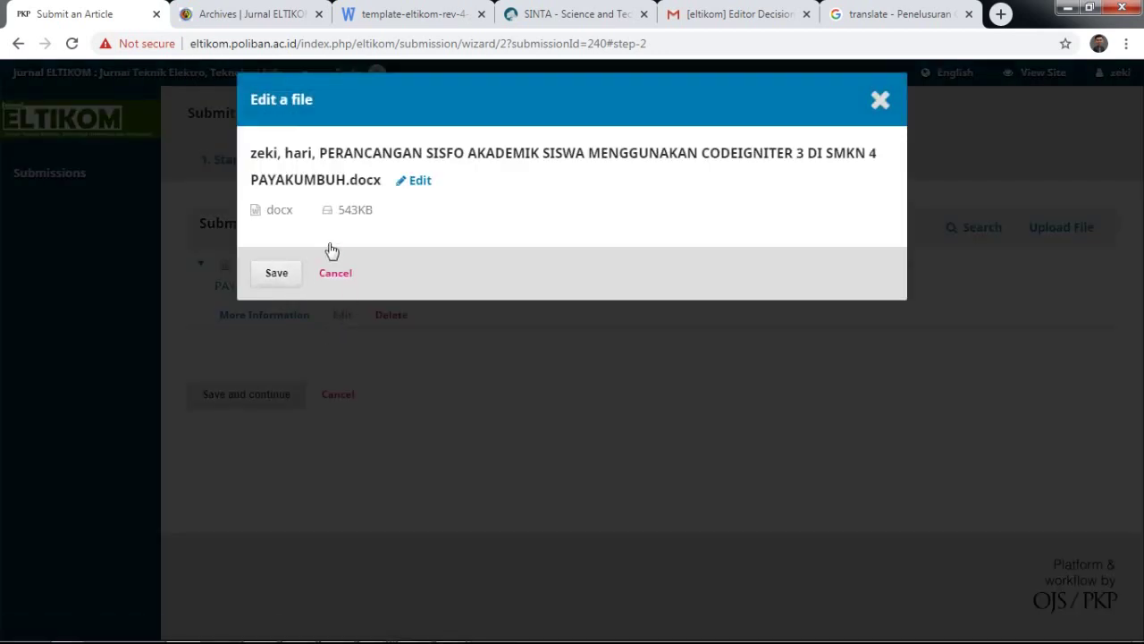
left_click(279, 276)
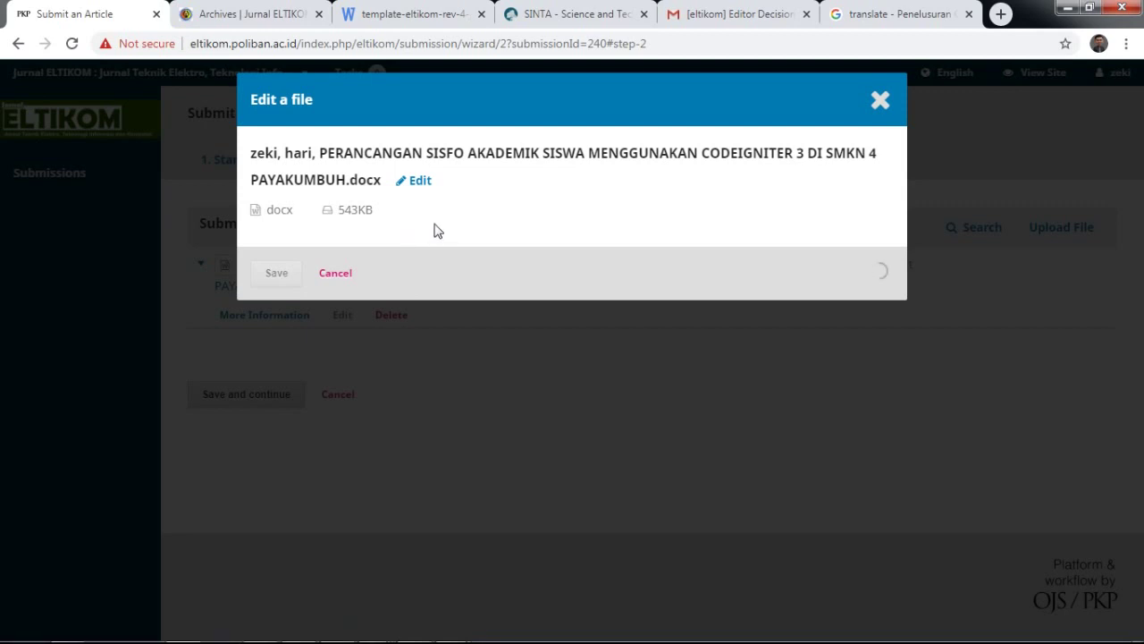
left_click(881, 102)
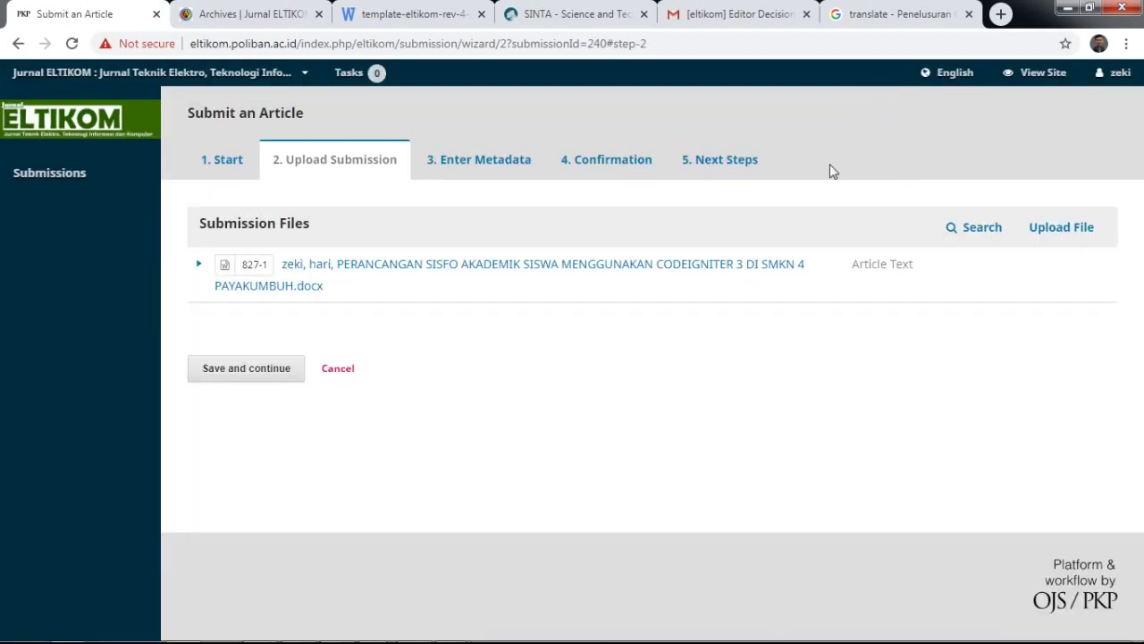
left_click(69, 180)
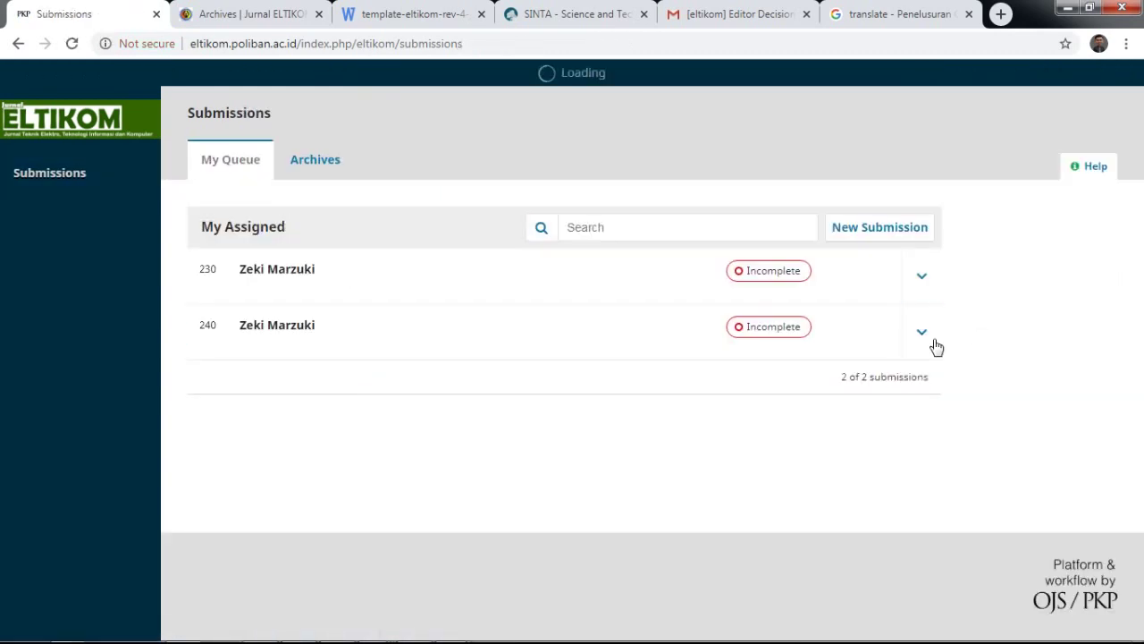
Continue submission 230 from My Queue at Enter Metadata, with the caret in Title.
left_click(907, 295)
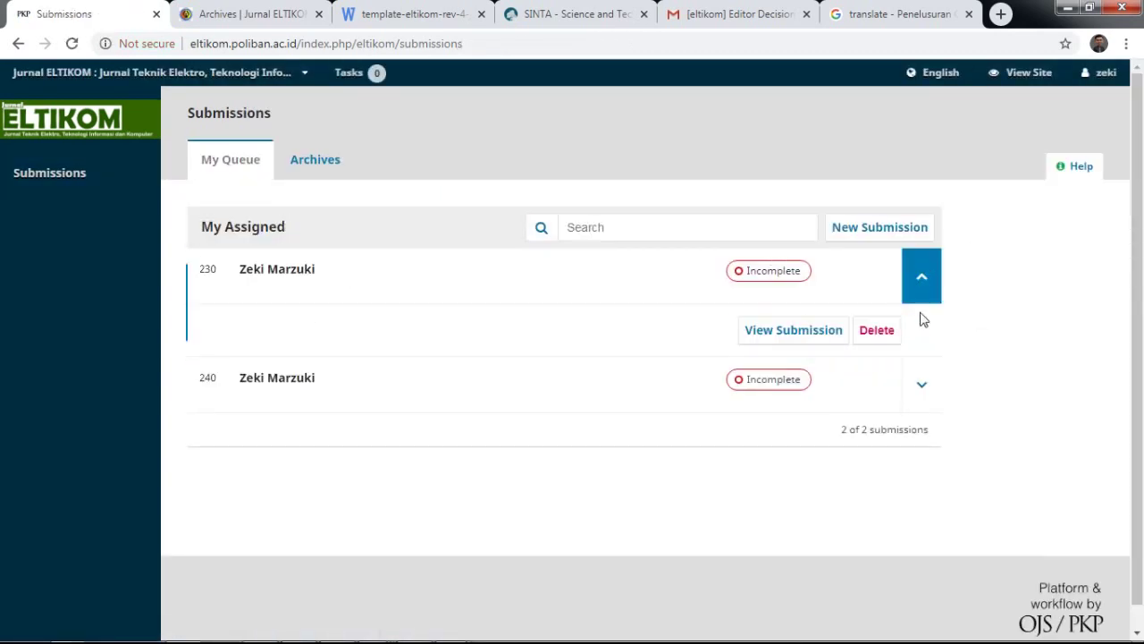
left_click(795, 344)
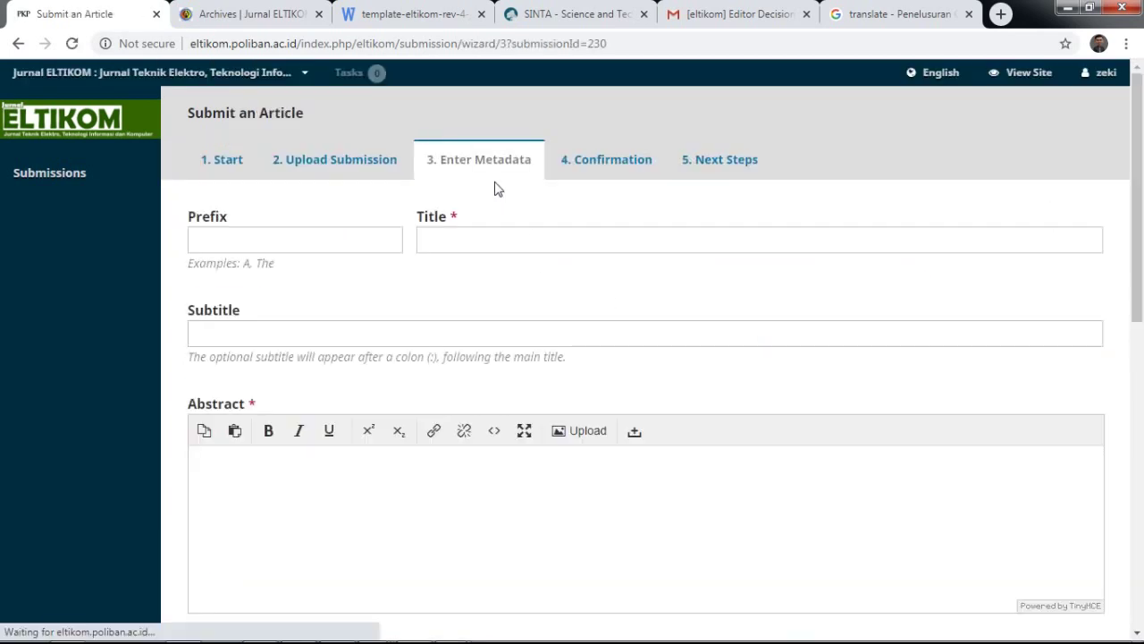
scroll(504, 294, "down", 10)
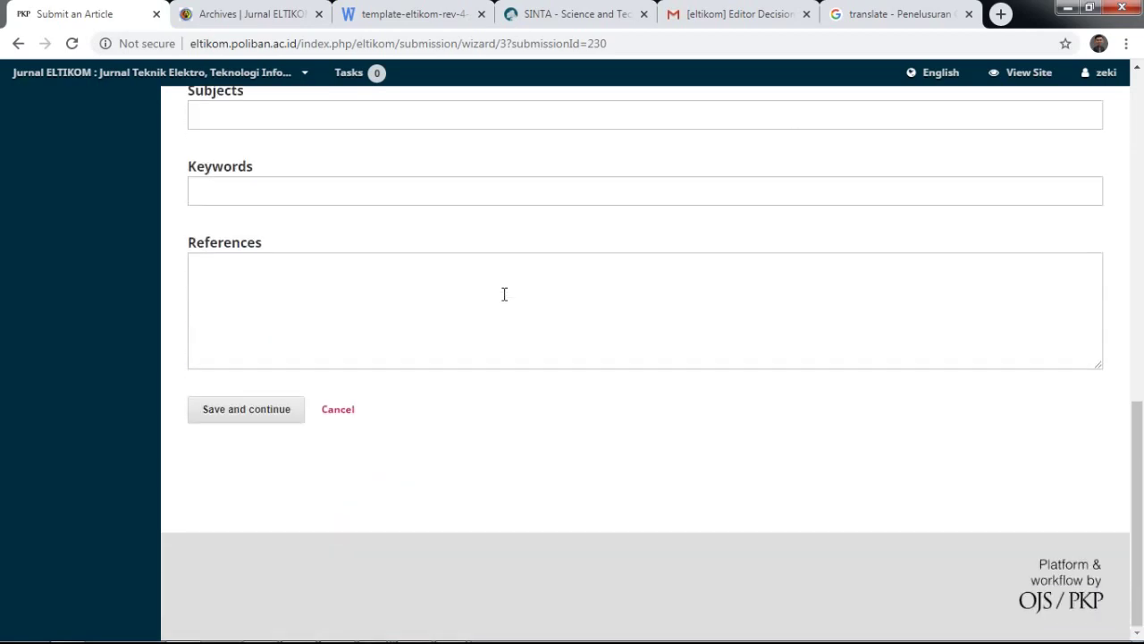
scroll(504, 293, "up", 8)
scroll(504, 294, "down", 1)
scroll(504, 294, "up", 3)
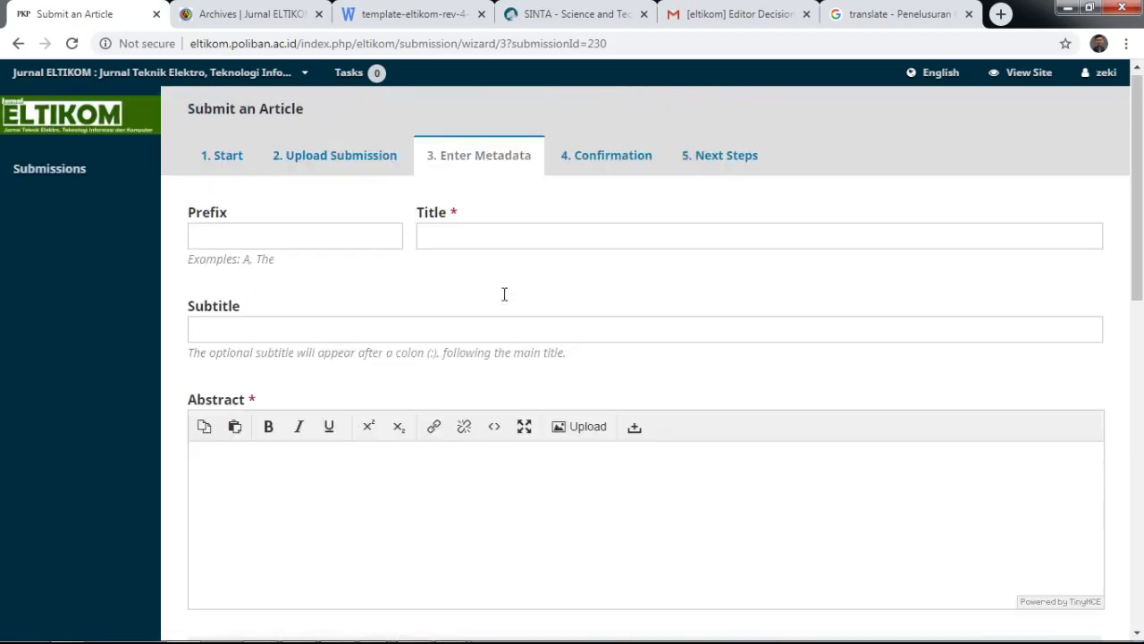
left_click(457, 242)
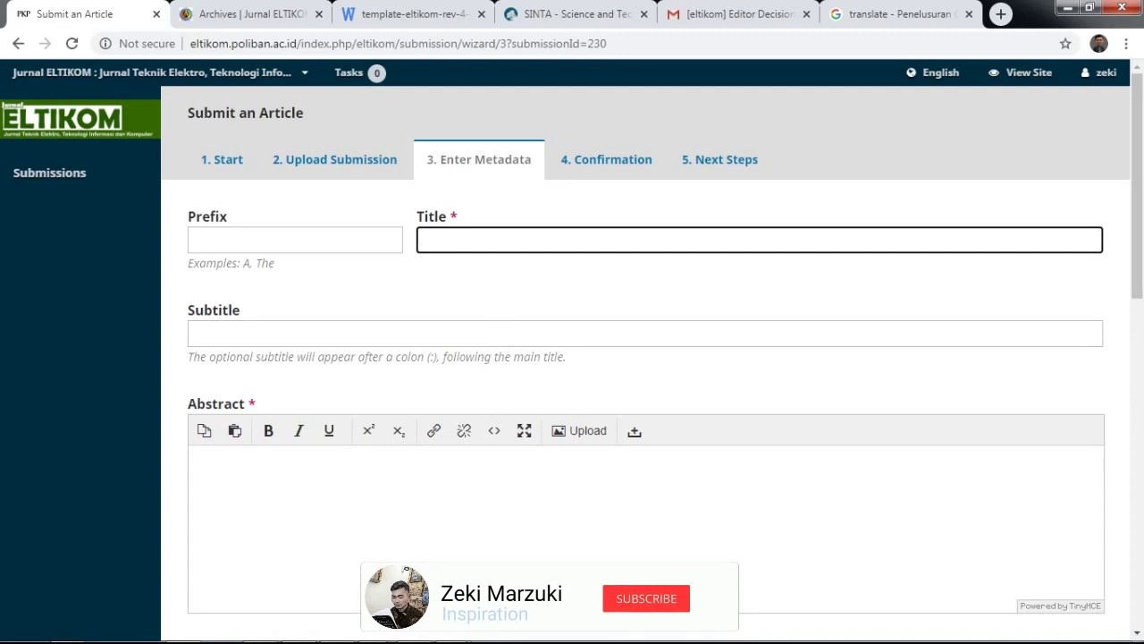
Paste the manuscript's title 'PERANCANGAN SISTEM INFORMASI AKADEMIK SISWA ... SMKN 4 PAYAKUMBUH' into Title.
left_click(375, 630)
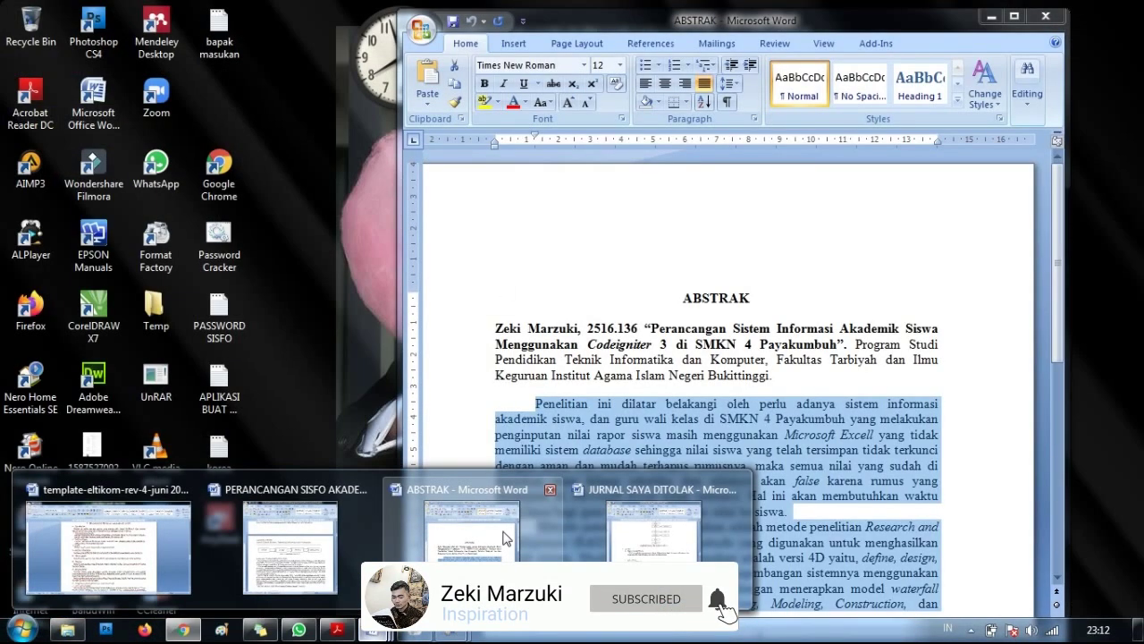
mouse_move(633, 542)
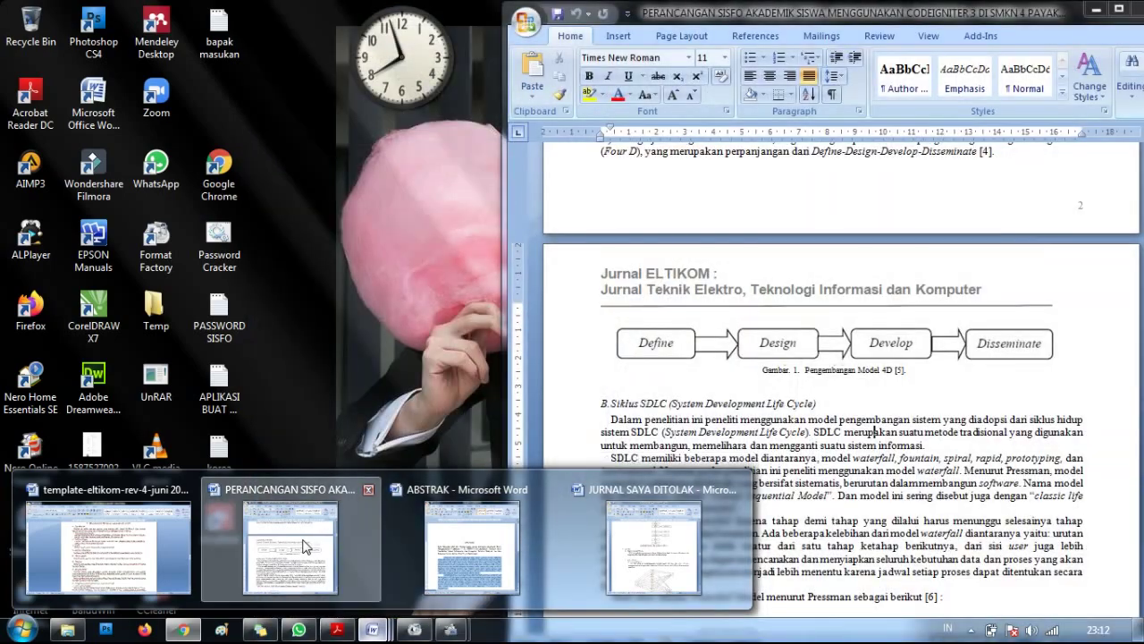
left_click(290, 545)
scroll(945, 312, "up", 15)
left_click_drag(625, 300, 1065, 308)
key("ctrl+c")
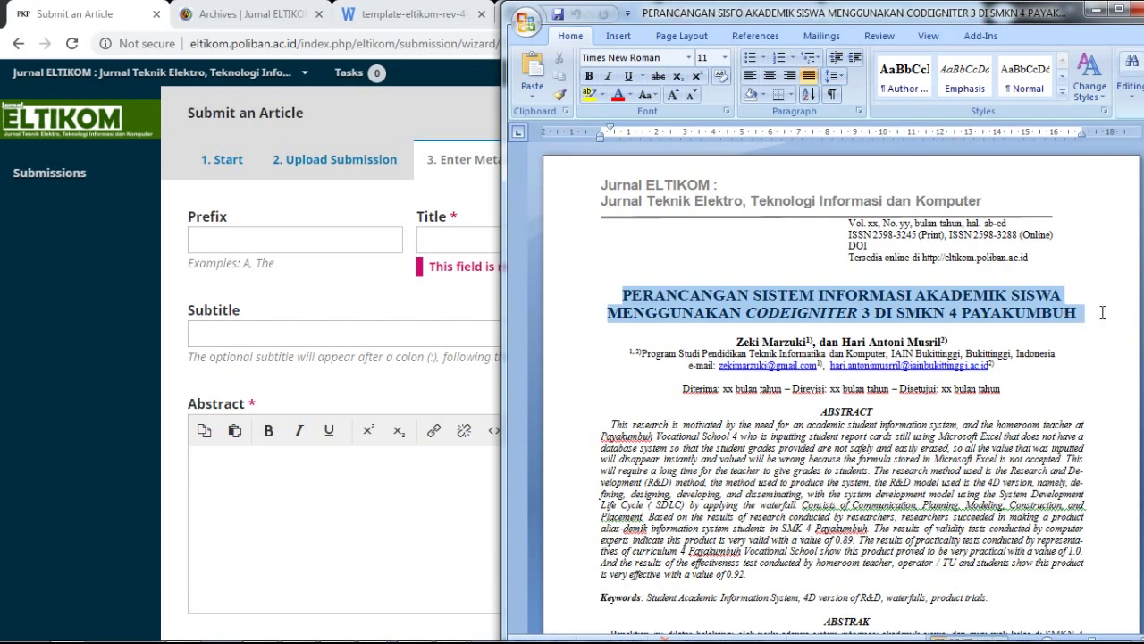
left_click(376, 295)
left_click(508, 239)
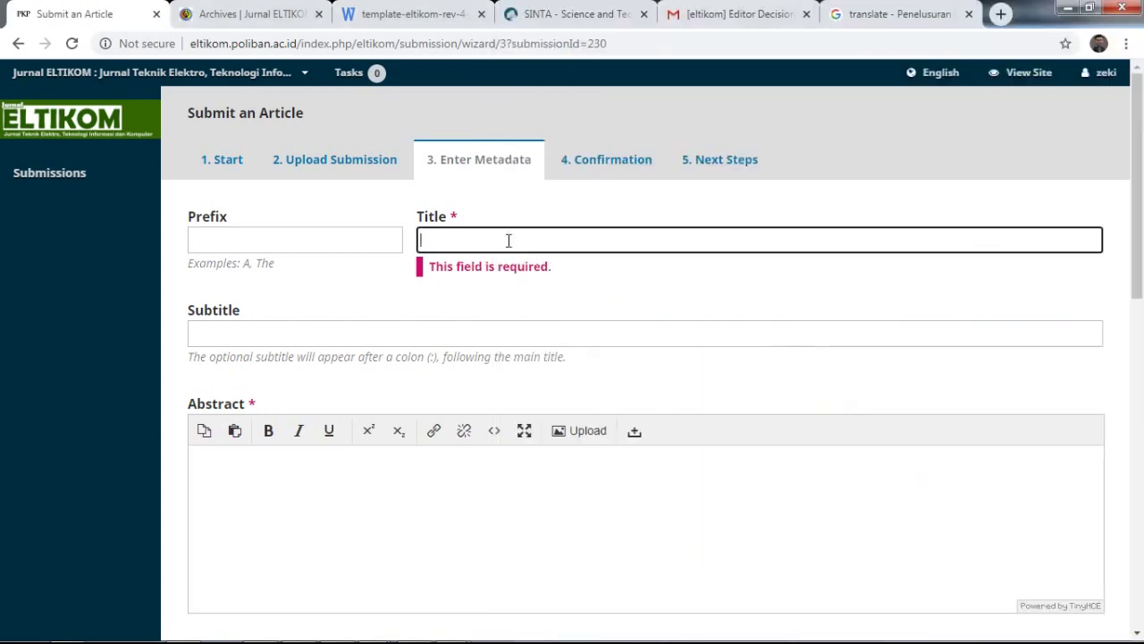
key("ctrl+v")
left_click(296, 332)
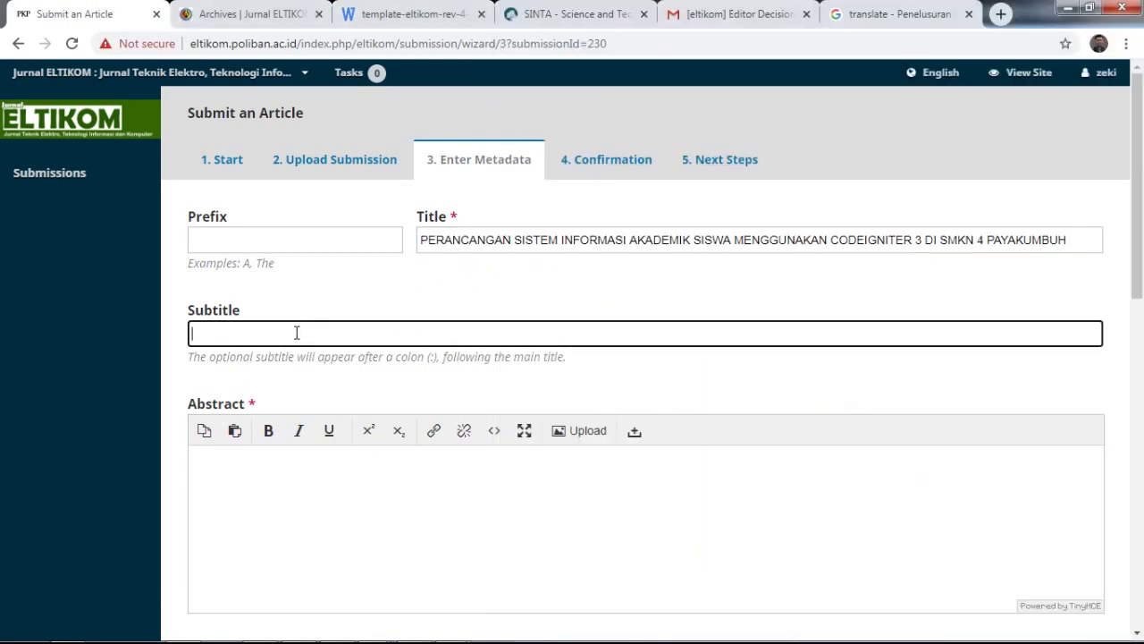
scroll(350, 305, "down", 1)
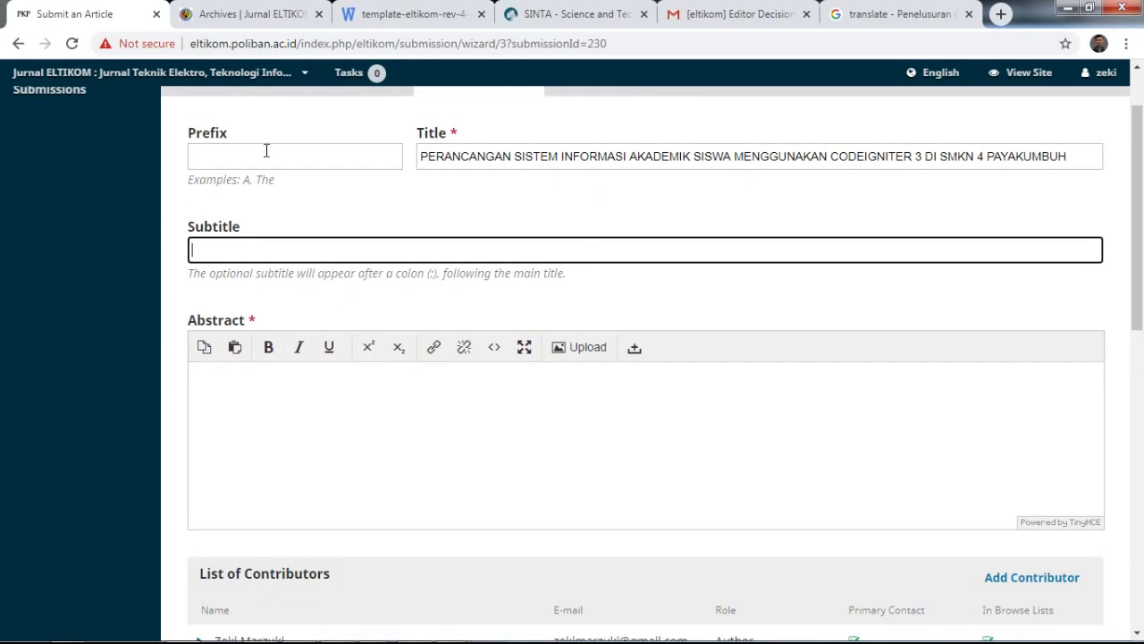
scroll(315, 291, "down", 2)
scroll(316, 297, "up", 3)
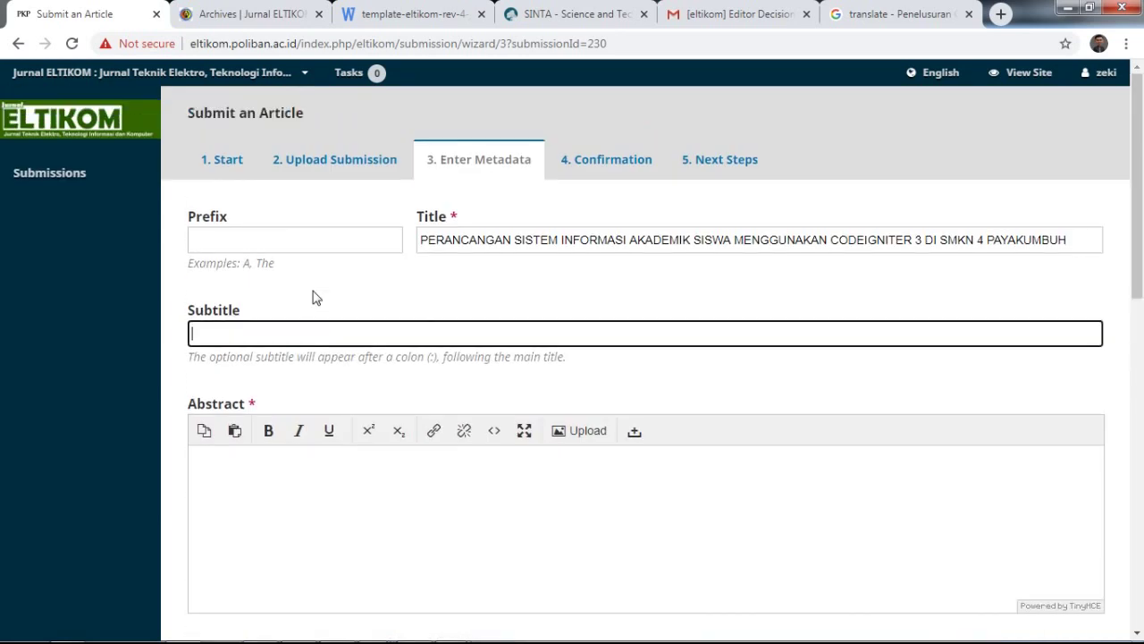
Copy the English ABSTRACT paragraph from the Word manuscript and paste it into Abstract.
left_click(454, 237)
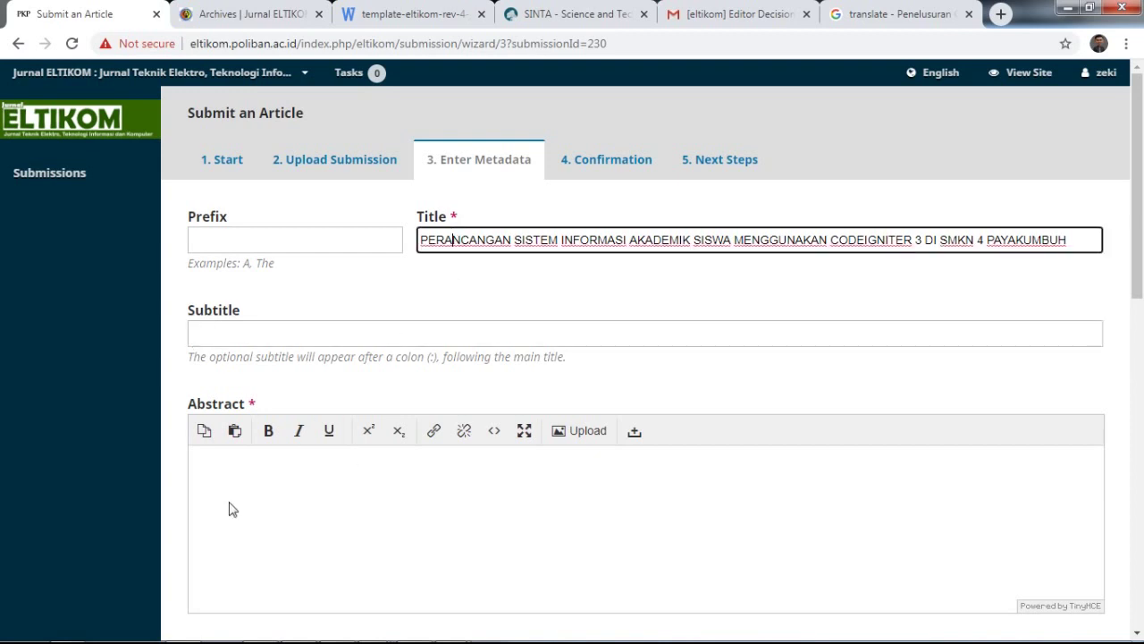
scroll(286, 403, "down", 4)
scroll(304, 393, "up", 2)
left_click(315, 293)
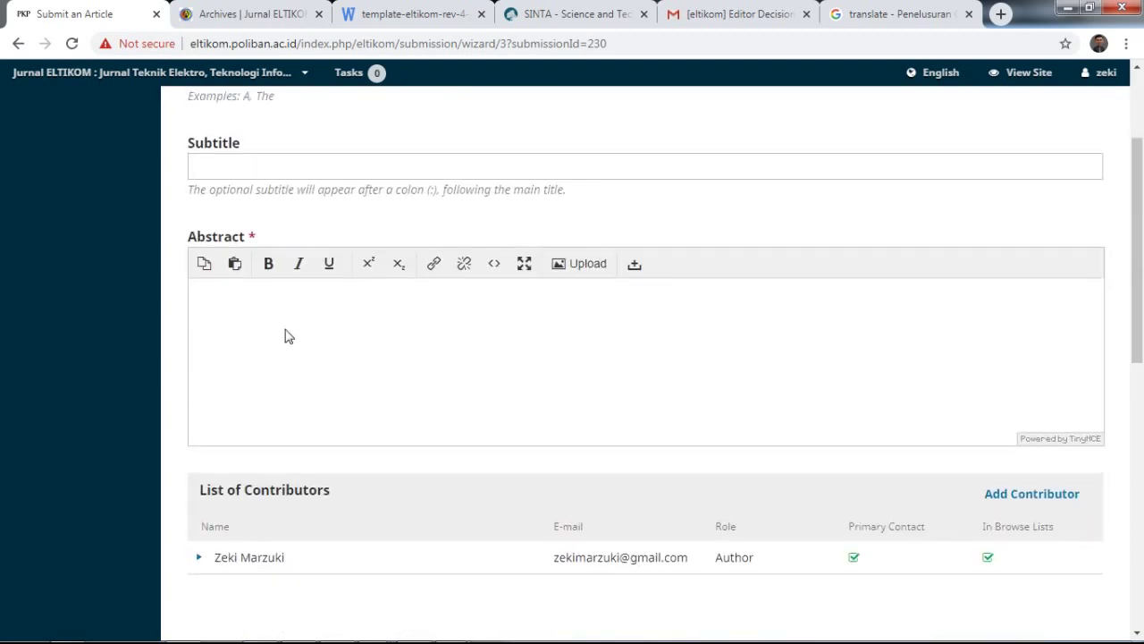
mouse_move(286, 637)
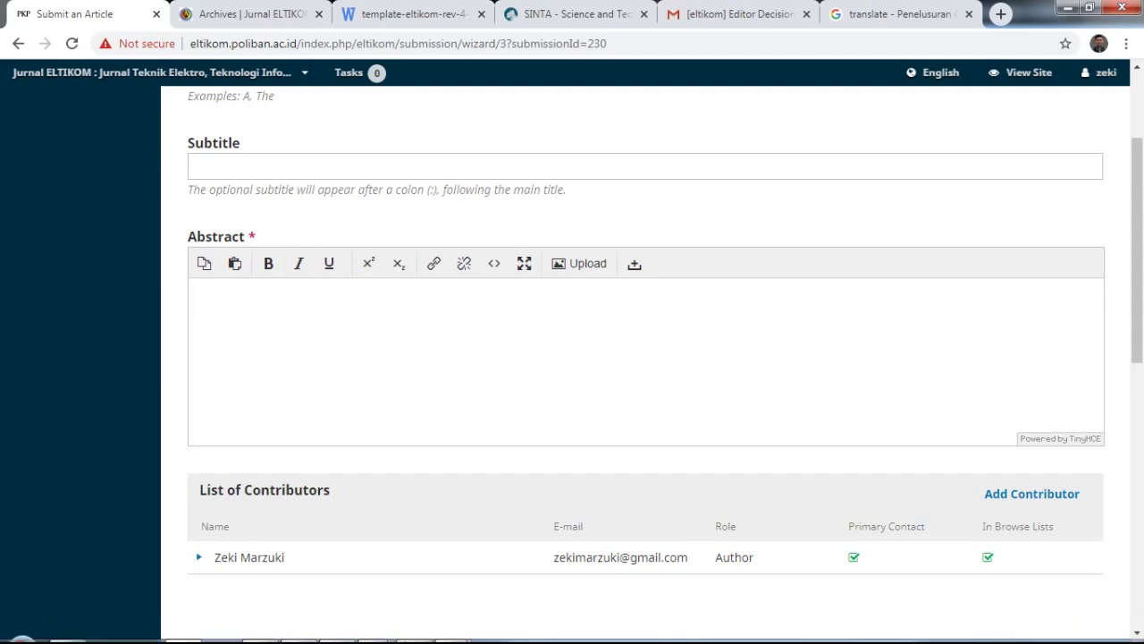
mouse_move(372, 630)
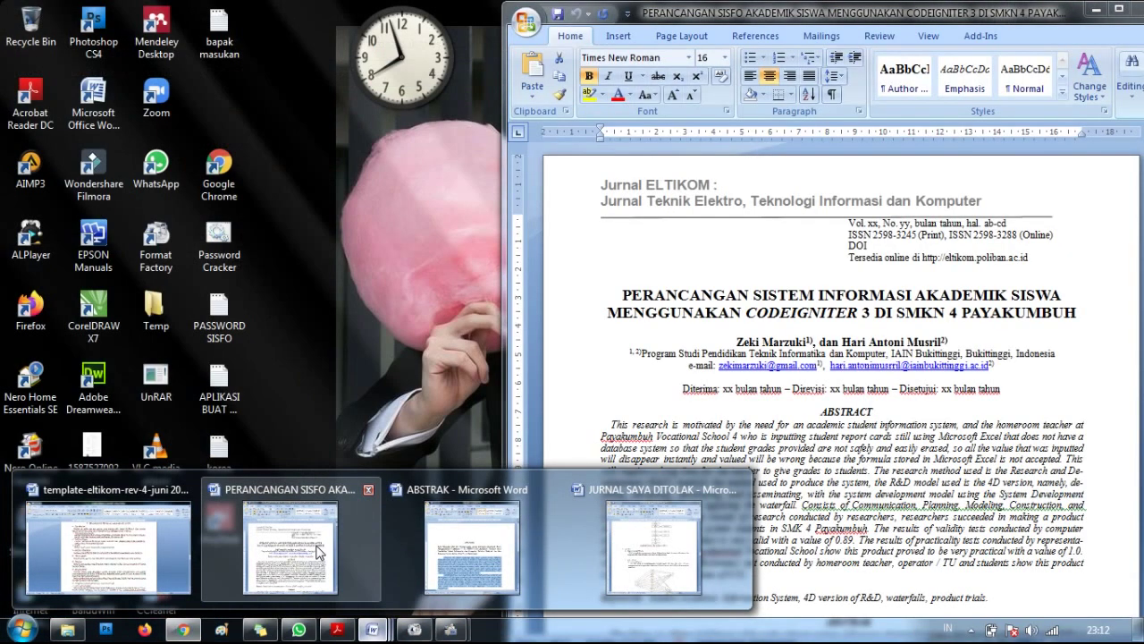
left_click(317, 551)
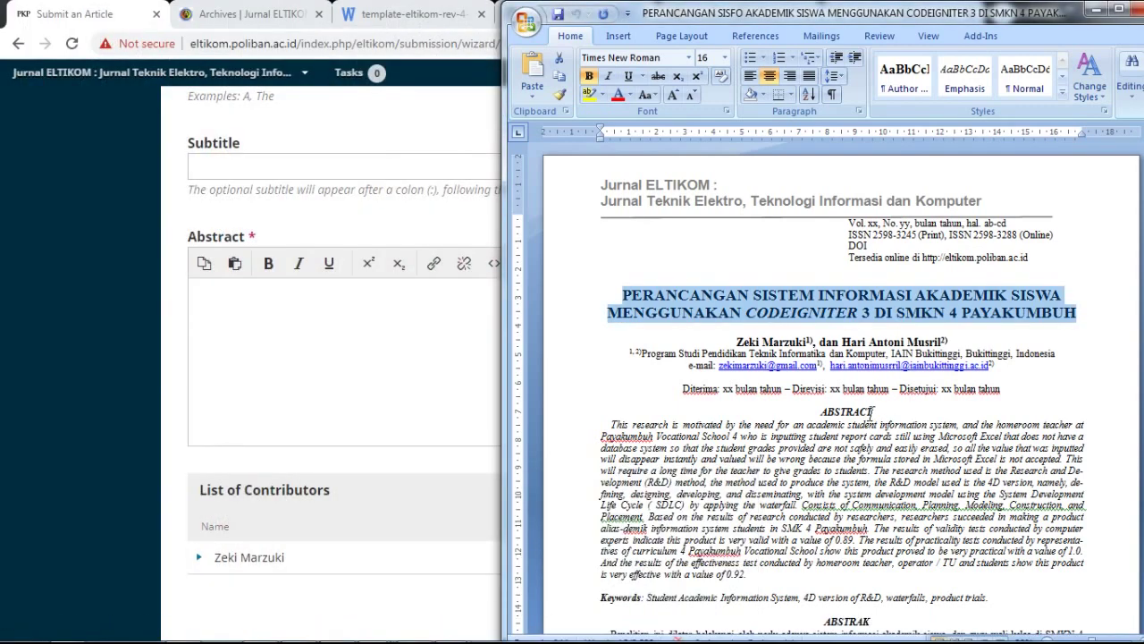
scroll(849, 420, "down", 4)
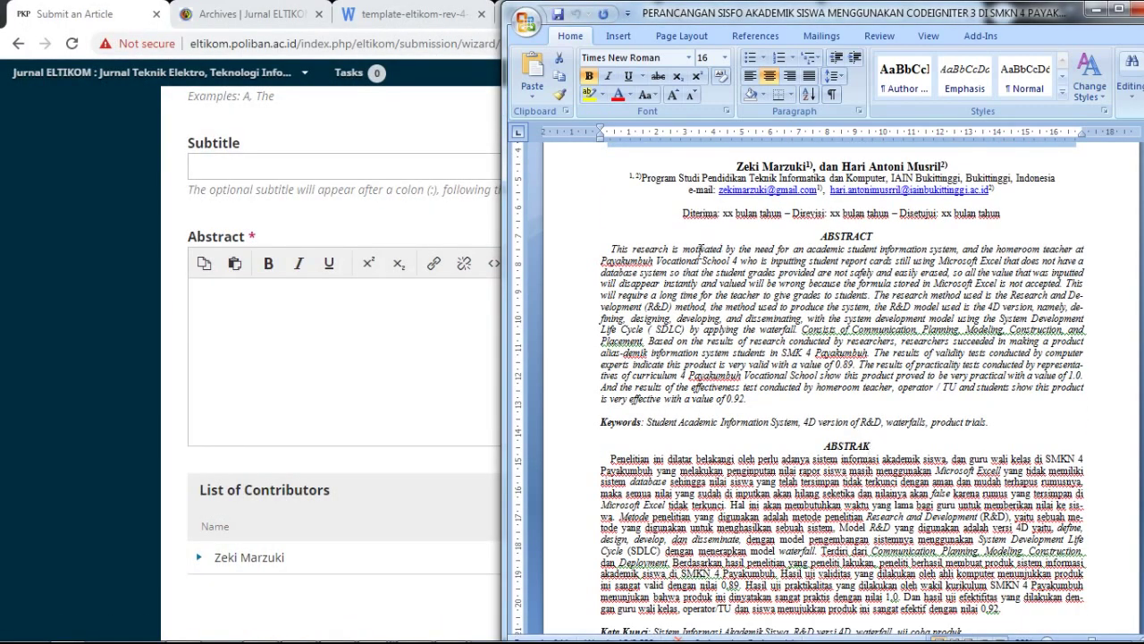
left_click_drag(612, 250, 758, 399)
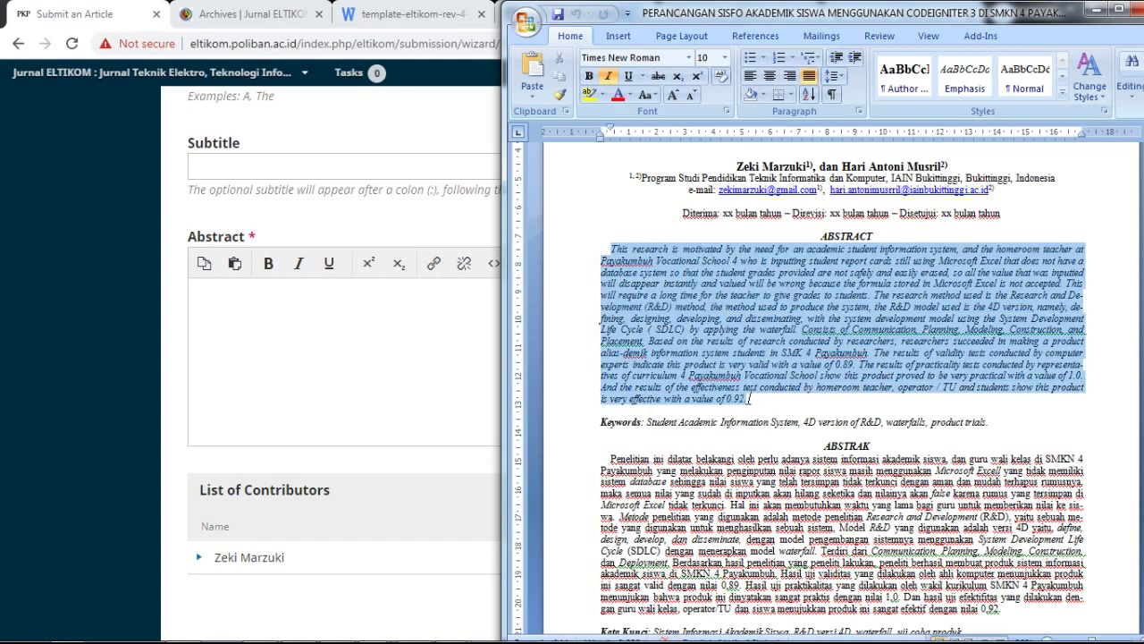
key("ctrl+c")
left_click(354, 364)
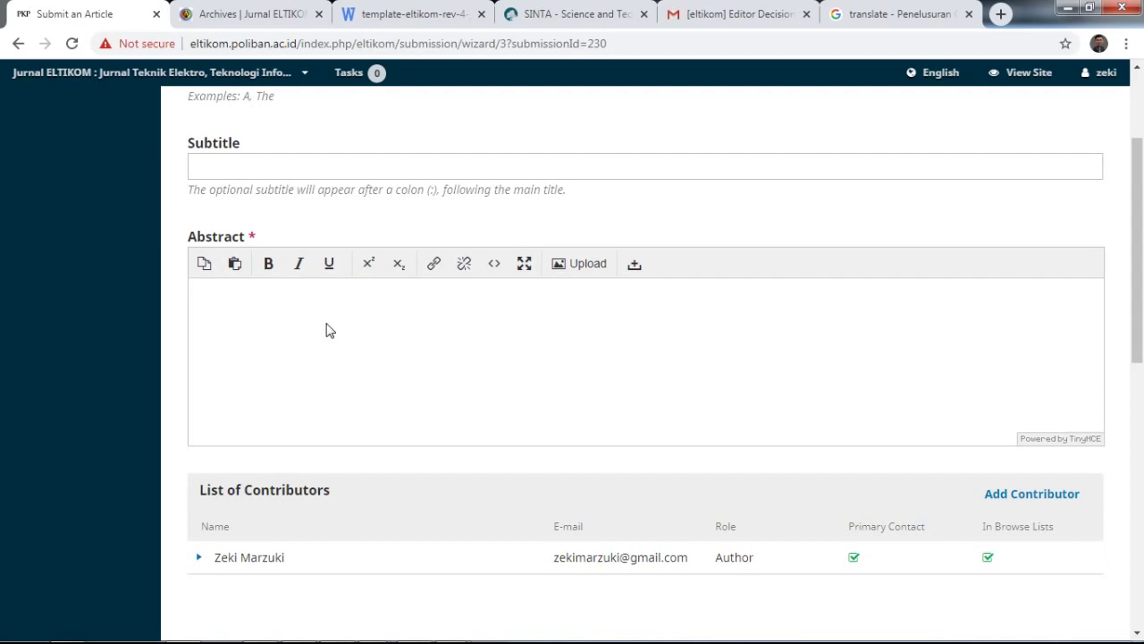
key("ctrl+v")
Reselect the English abstract in Word to check its word count, and copy it again.
mouse_move(372, 629)
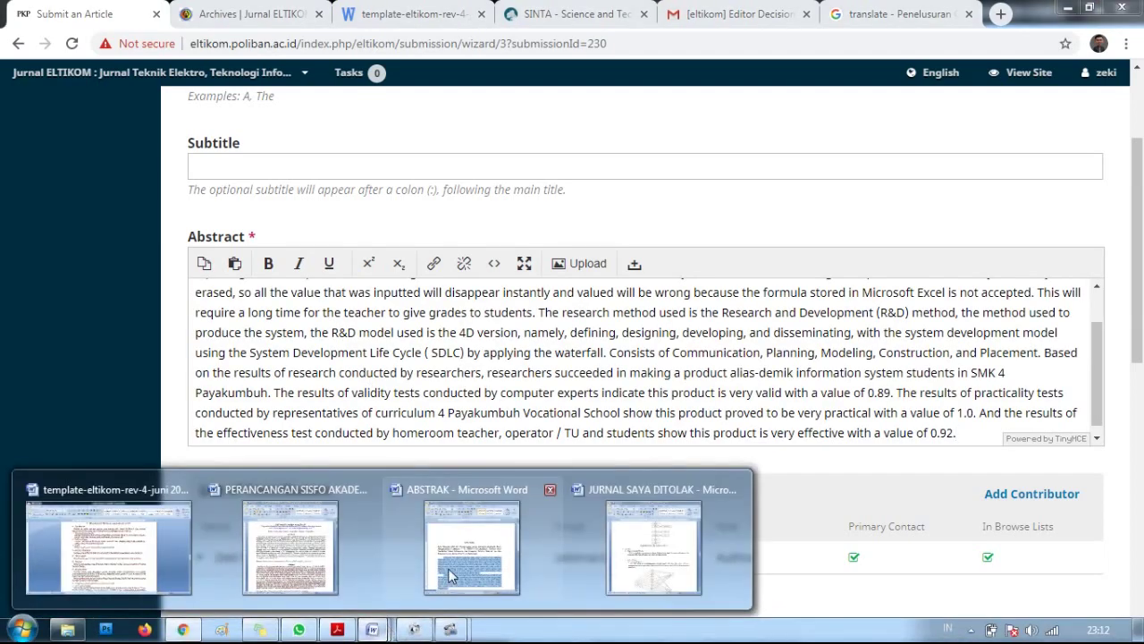
left_click(299, 563)
left_click(867, 292)
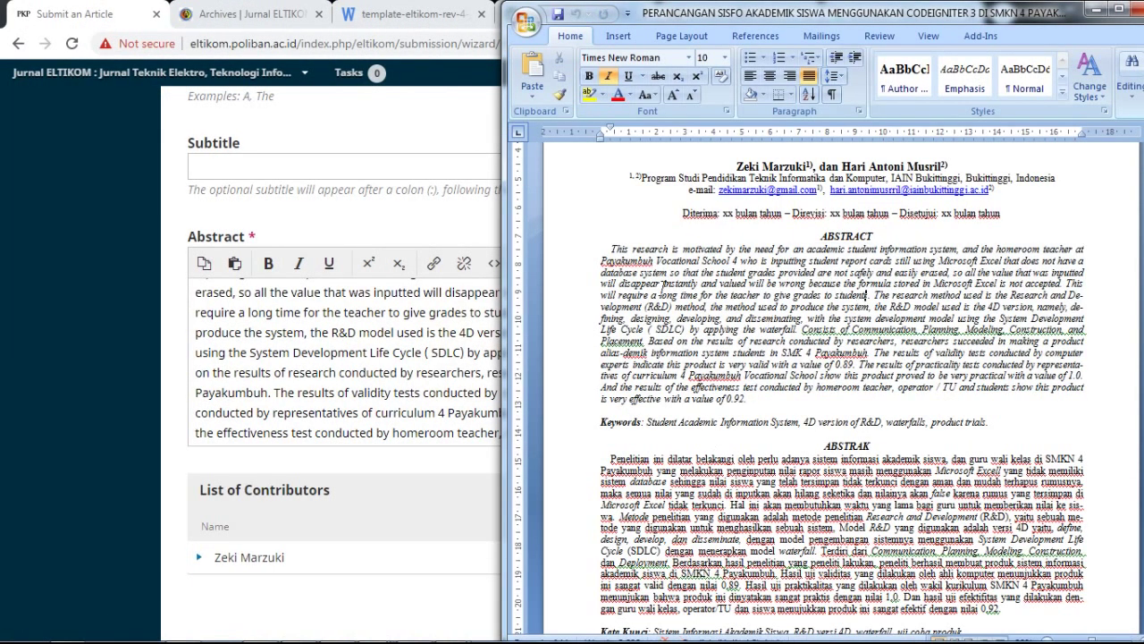
left_click_drag(616, 247, 749, 399)
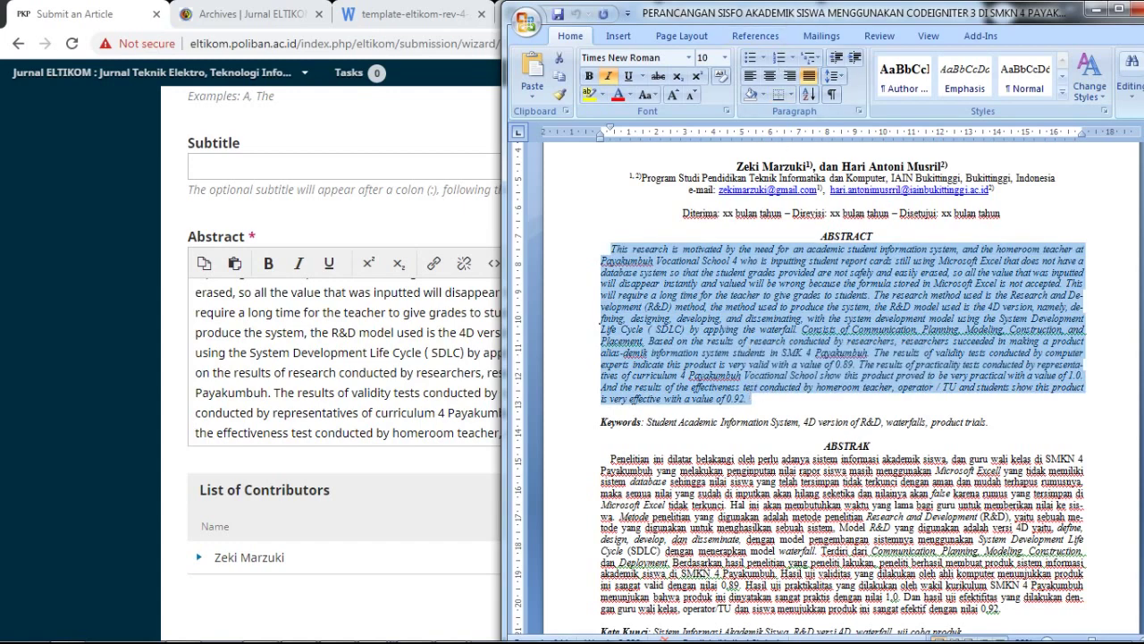
mouse_move(894, 13)
left_mouse_down()
mouse_move(934, 60)
mouse_move(938, 44)
mouse_move(876, 24)
left_mouse_up()
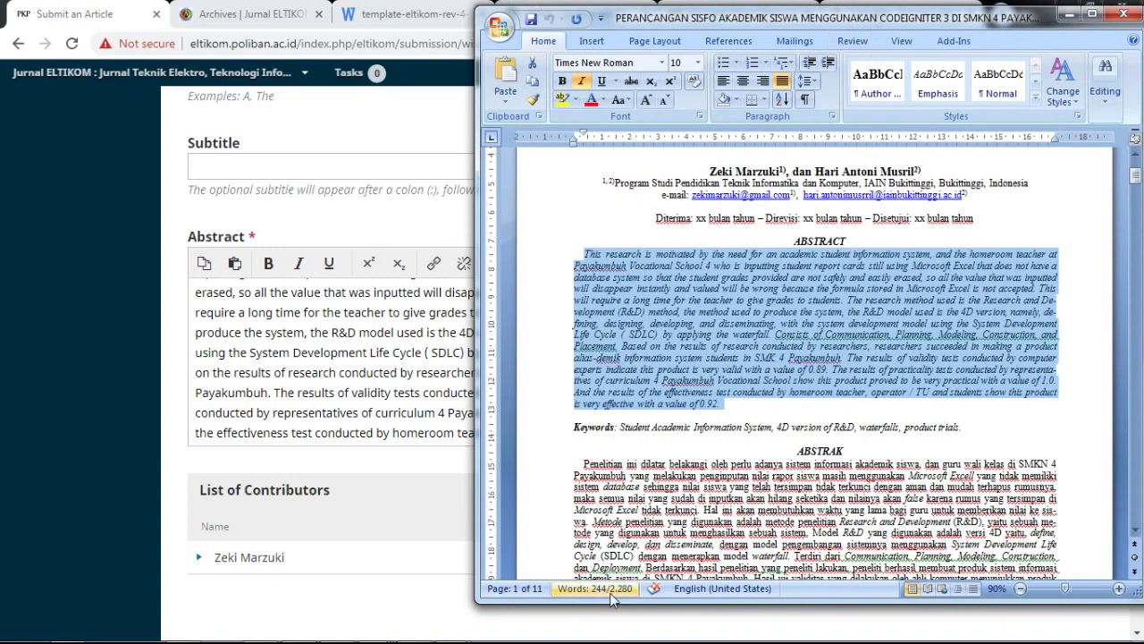
left_click(748, 346)
left_click_drag(584, 251, 730, 401)
key("ctrl+c")
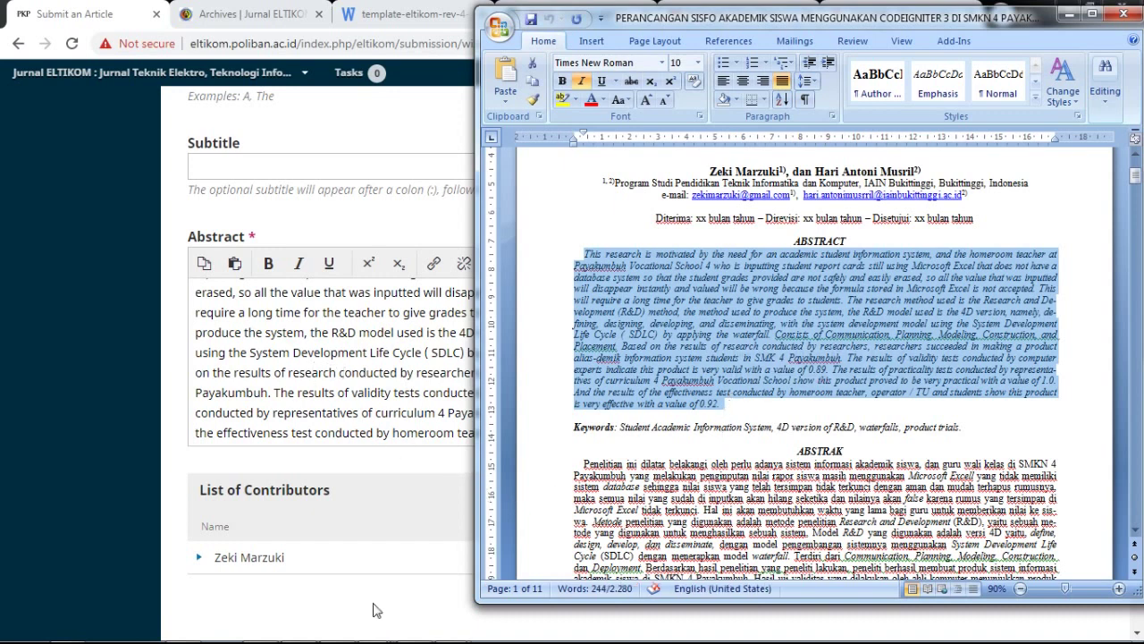
left_click(382, 633)
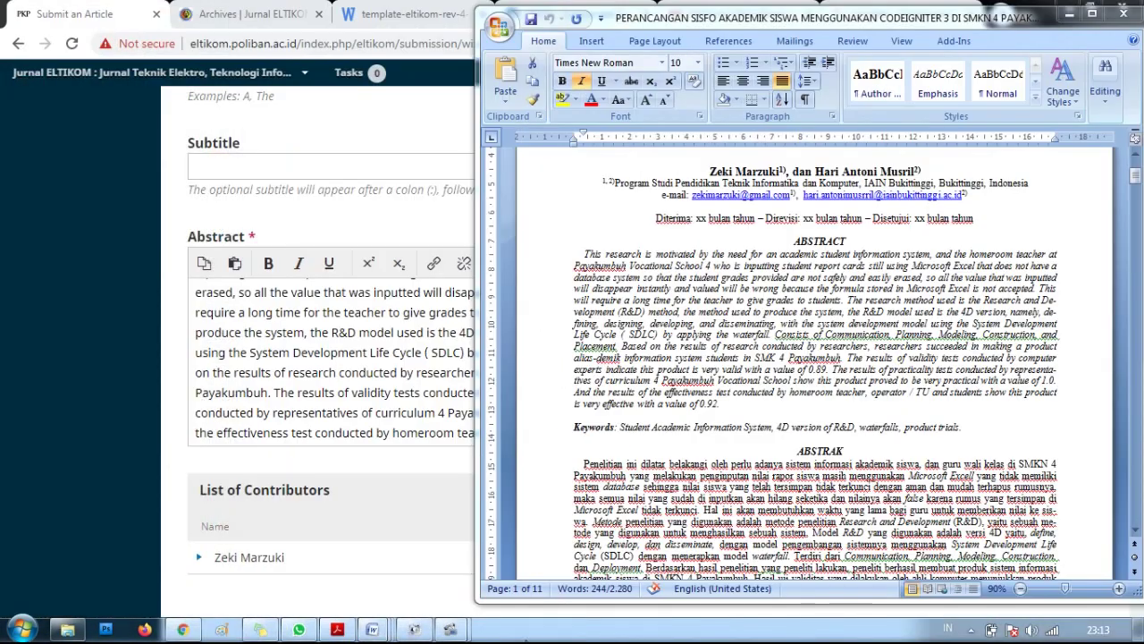
Open Pedoman Penulis from the JURNAL KITA folder and highlight the 350-word abstract limit rule.
left_click(187, 583)
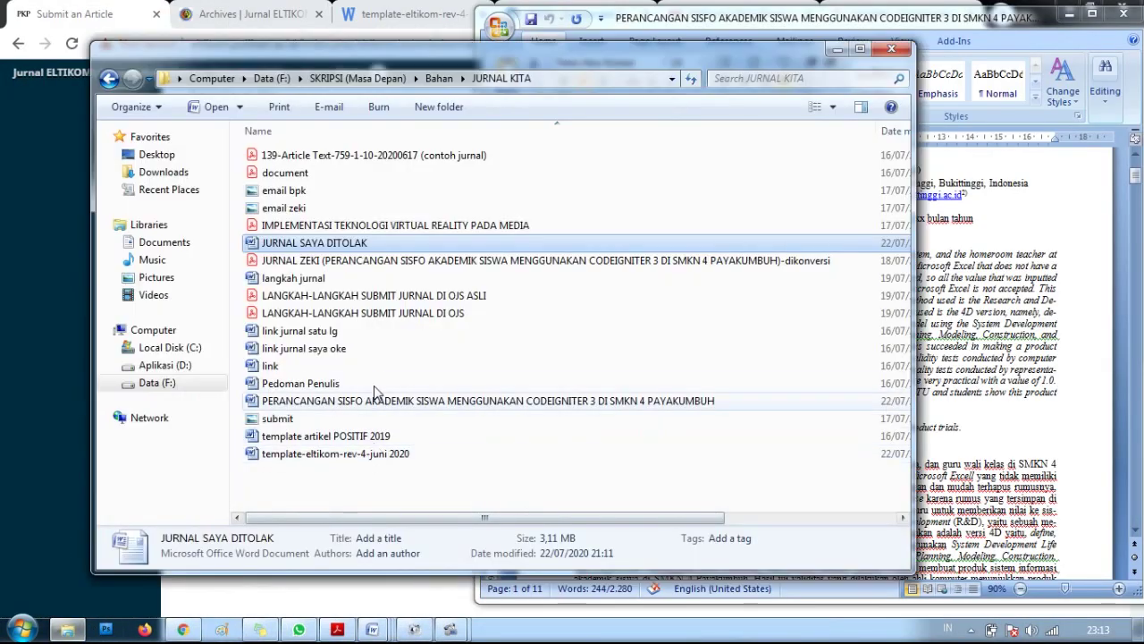
double_click(312, 383)
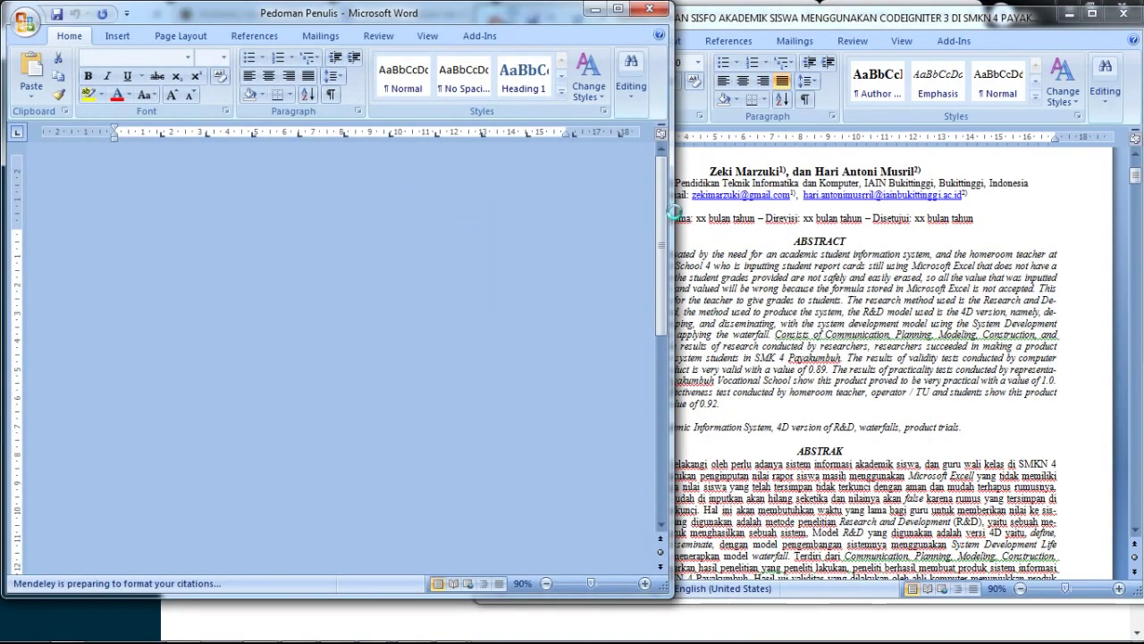
scroll(665, 217, "down", 3)
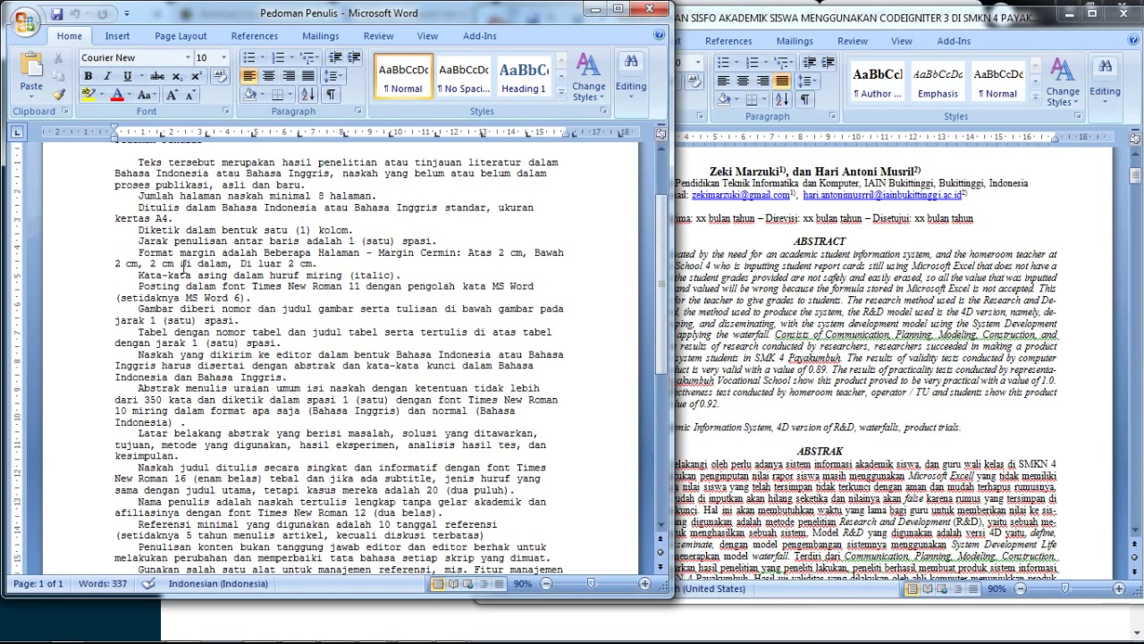
left_click_drag(179, 400, 139, 387)
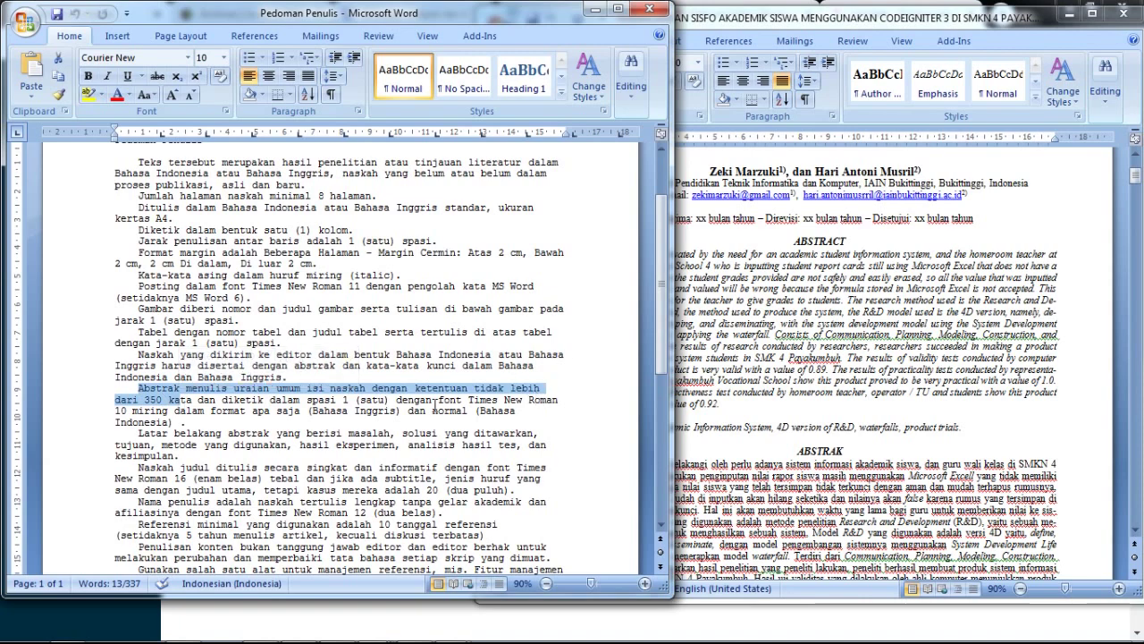
left_click(594, 9)
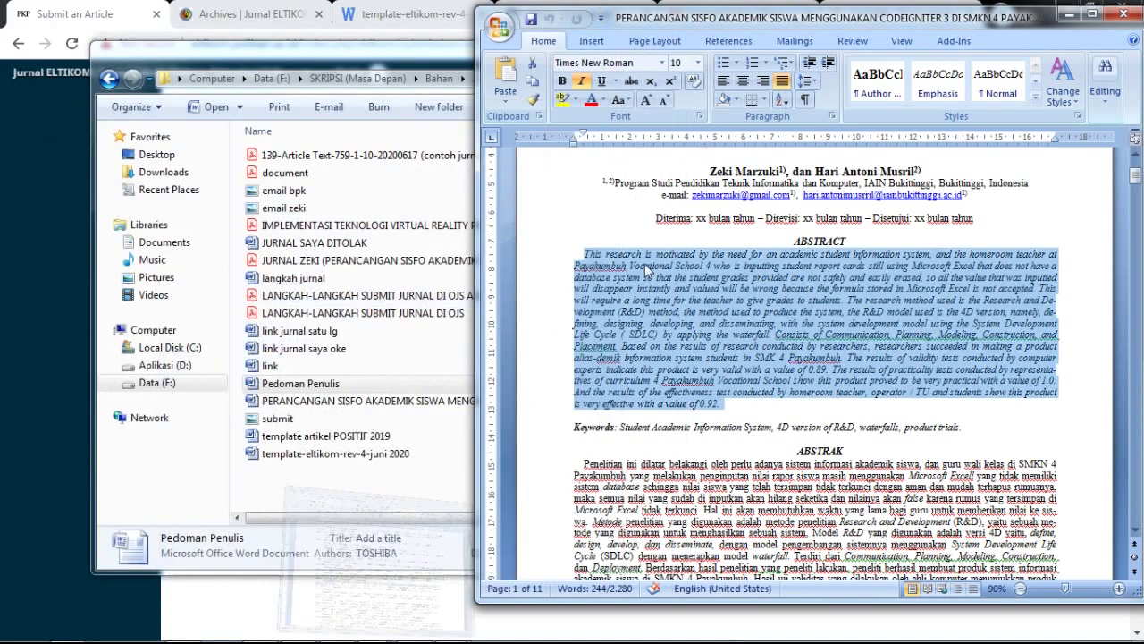
left_click(414, 333)
left_click(837, 48)
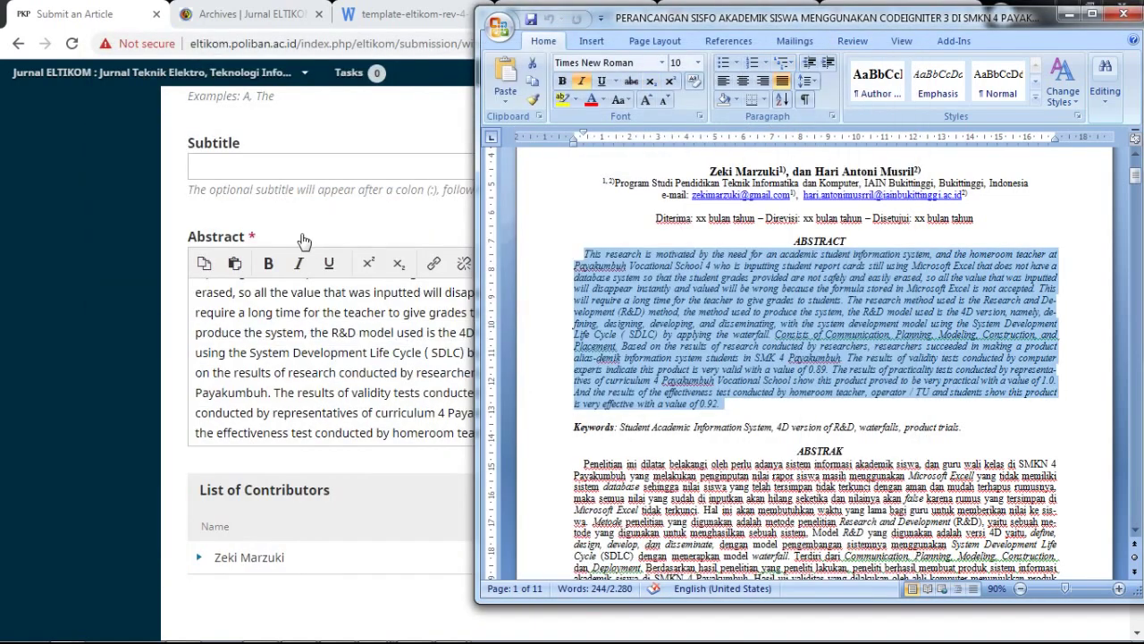
Scroll to the List of Contributors section and open an empty Add Contributor dialog.
left_click(358, 375)
scroll(588, 371, "up", 1)
scroll(677, 367, "down", 4)
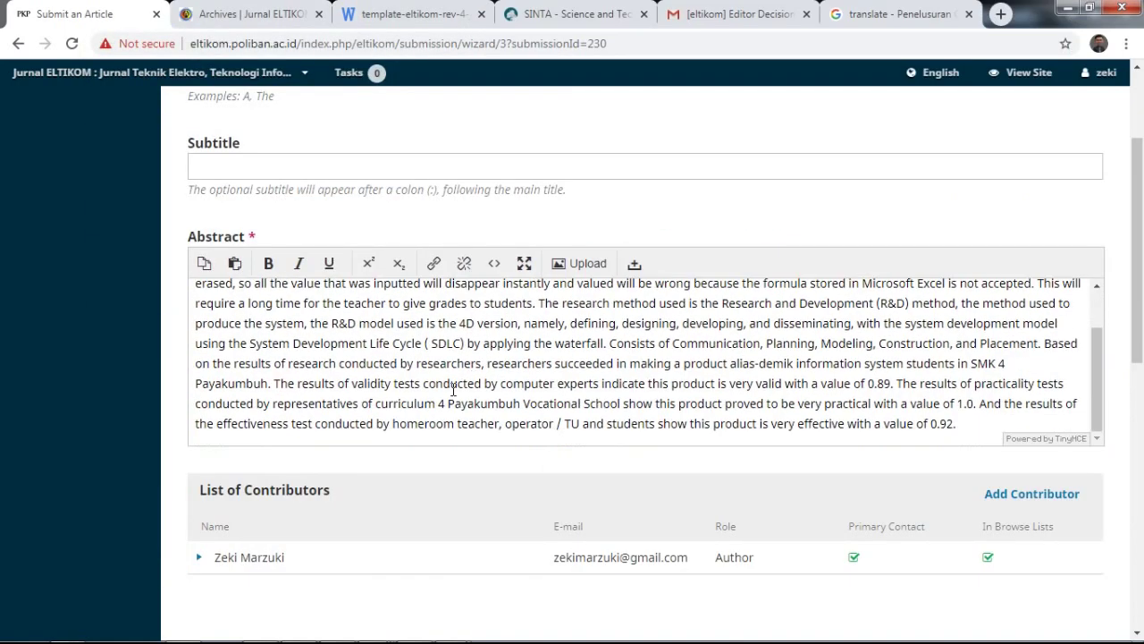
scroll(1040, 415, "down", 2)
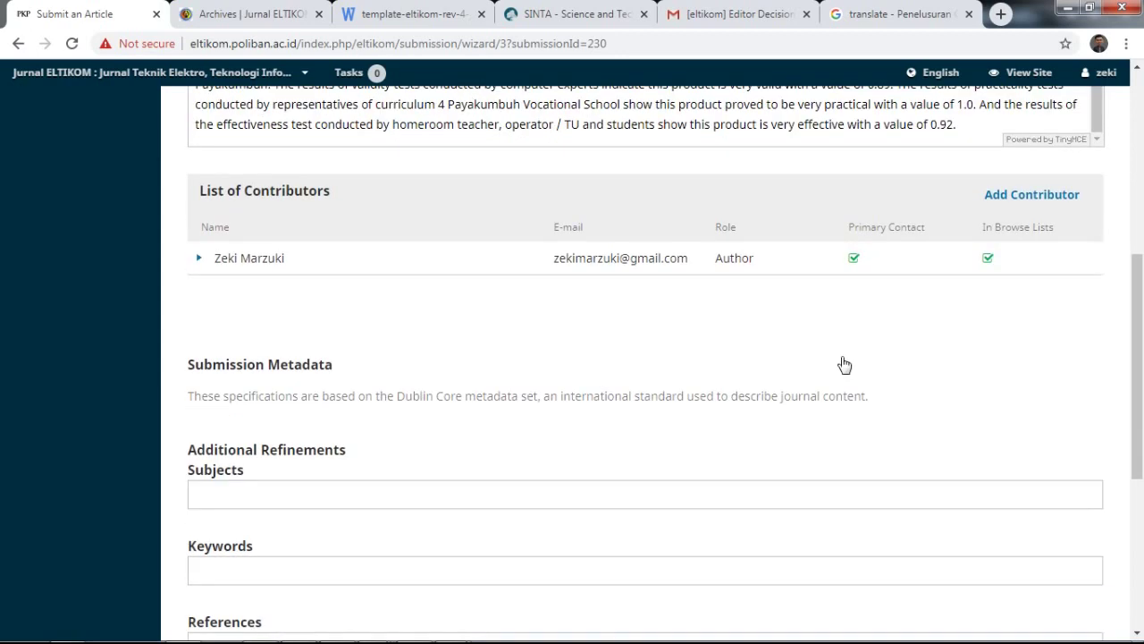
left_click_drag(228, 187, 450, 199)
left_click_drag(209, 189, 430, 195)
left_click_drag(199, 189, 377, 200)
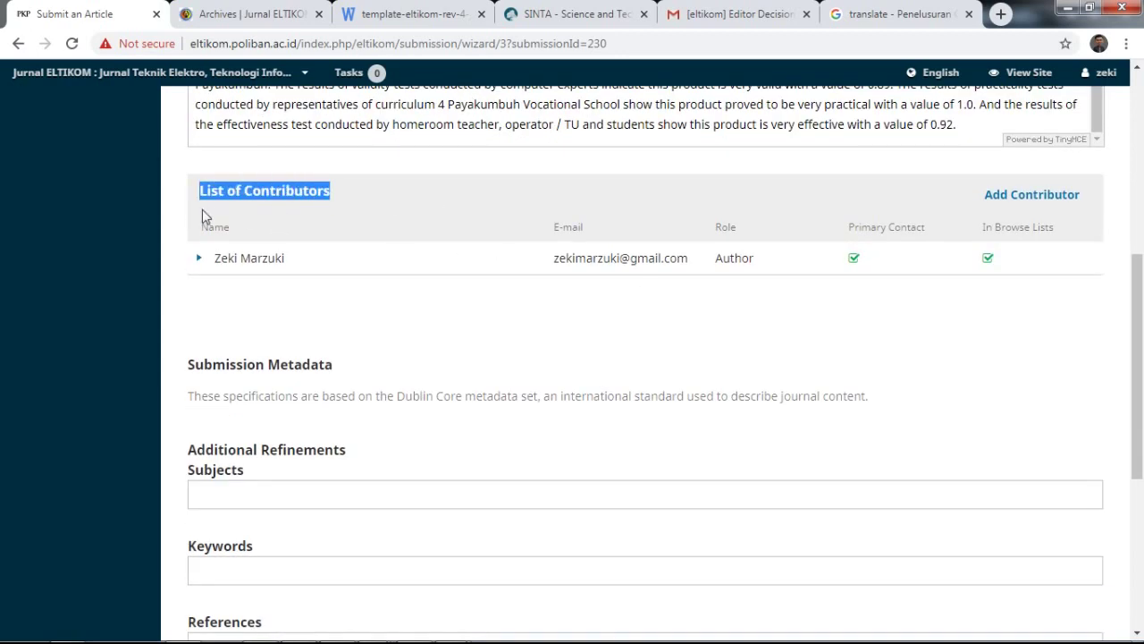
left_click(227, 196)
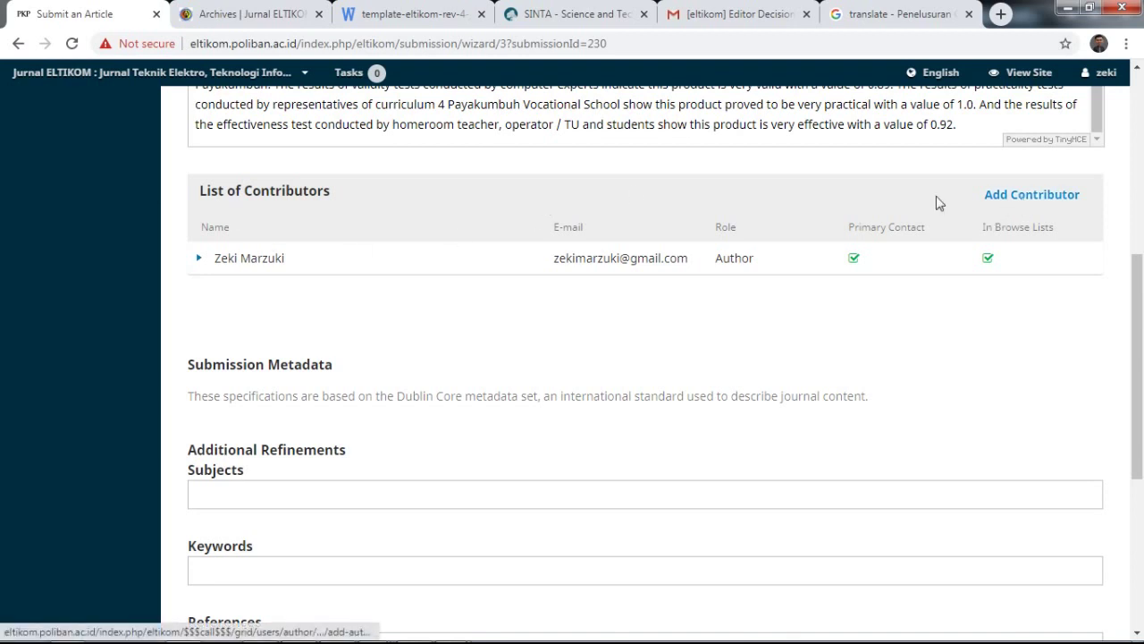
triple_click(1103, 193)
left_click(1089, 195)
triple_click(1086, 195)
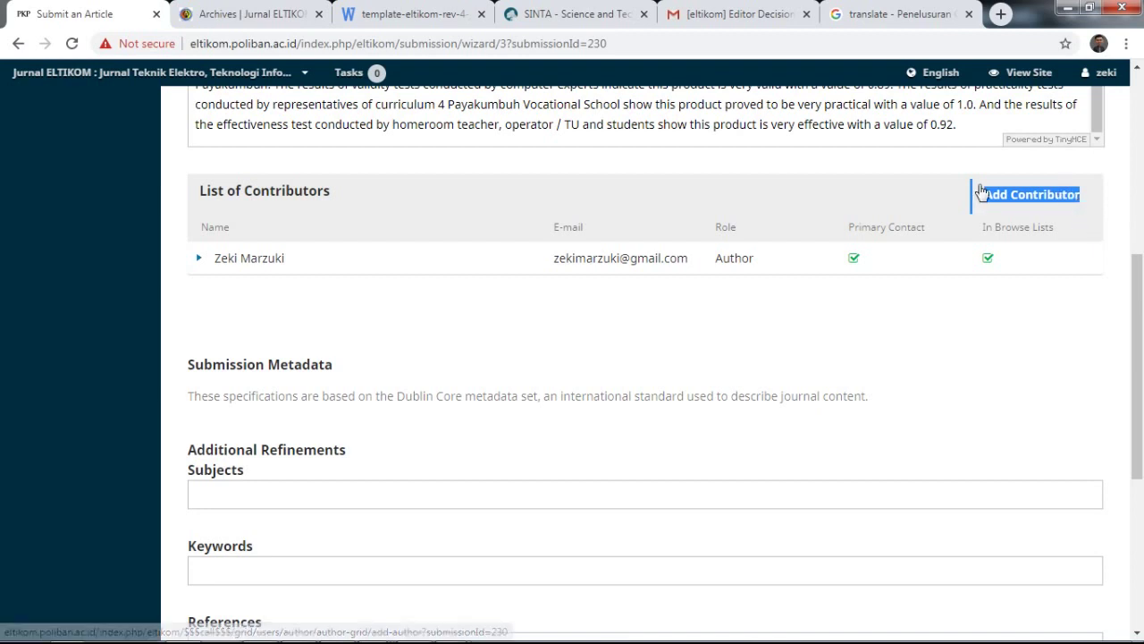
left_click(1035, 204)
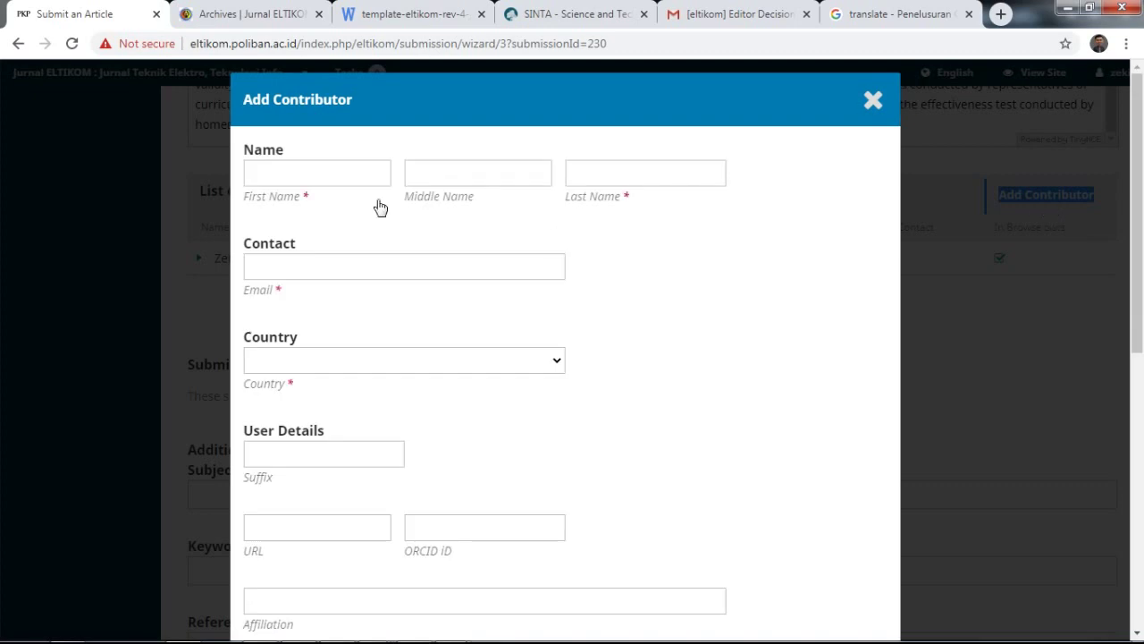
Fill the co-author's first, middle and last names from autofill, keeping the form open.
left_click(309, 169)
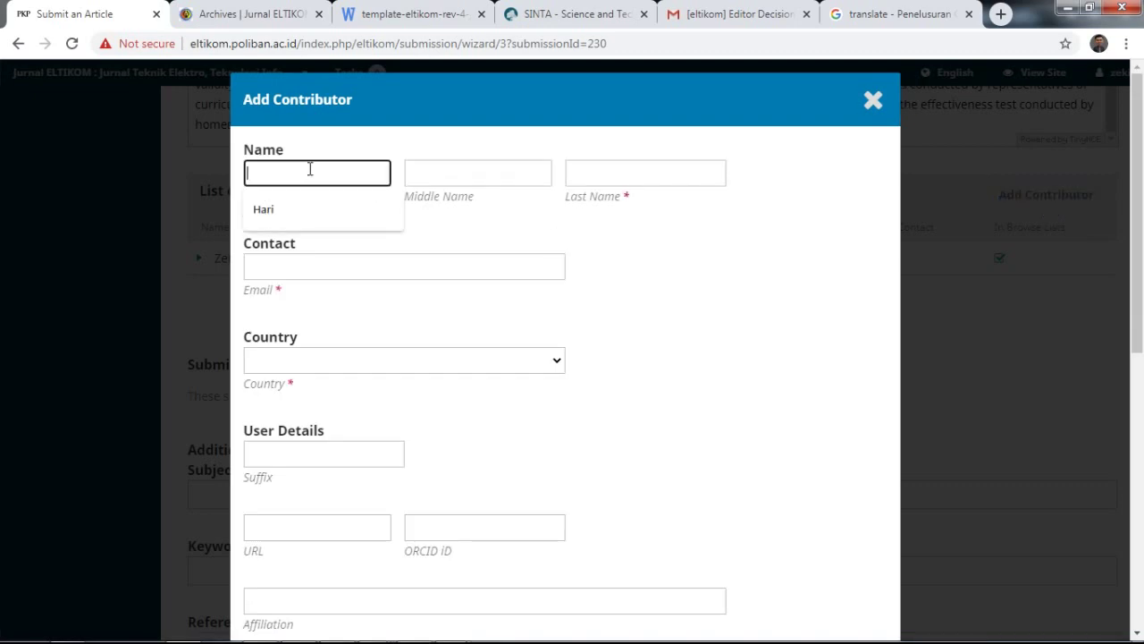
left_click(291, 222)
left_click(507, 182)
left_click(488, 207)
left_click(629, 170)
left_click(614, 210)
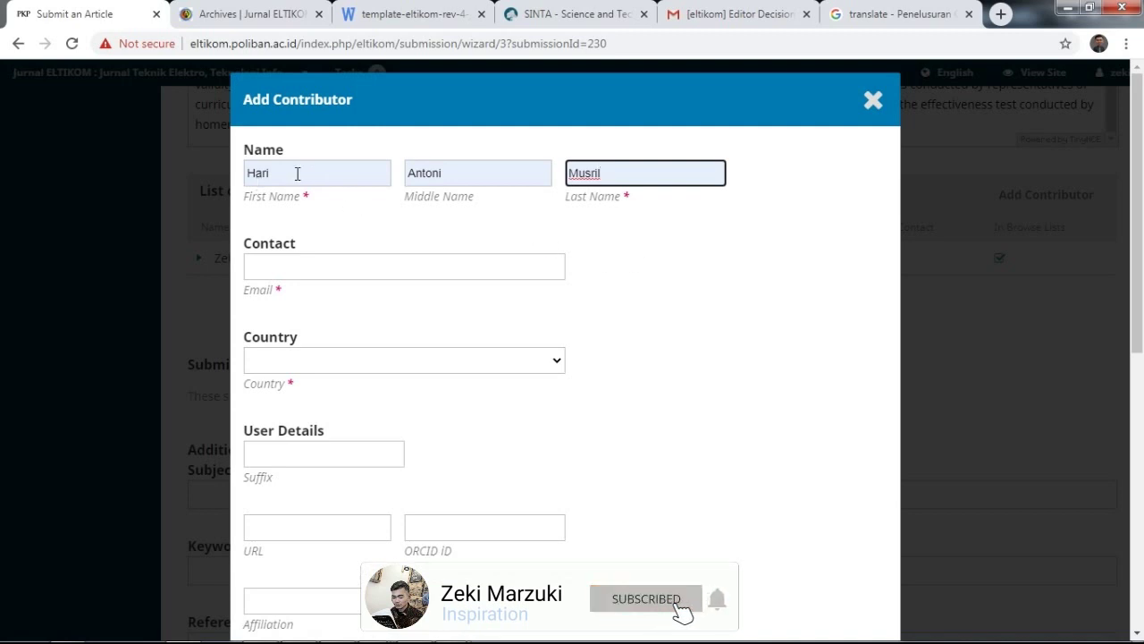
left_click_drag(298, 173, 225, 181)
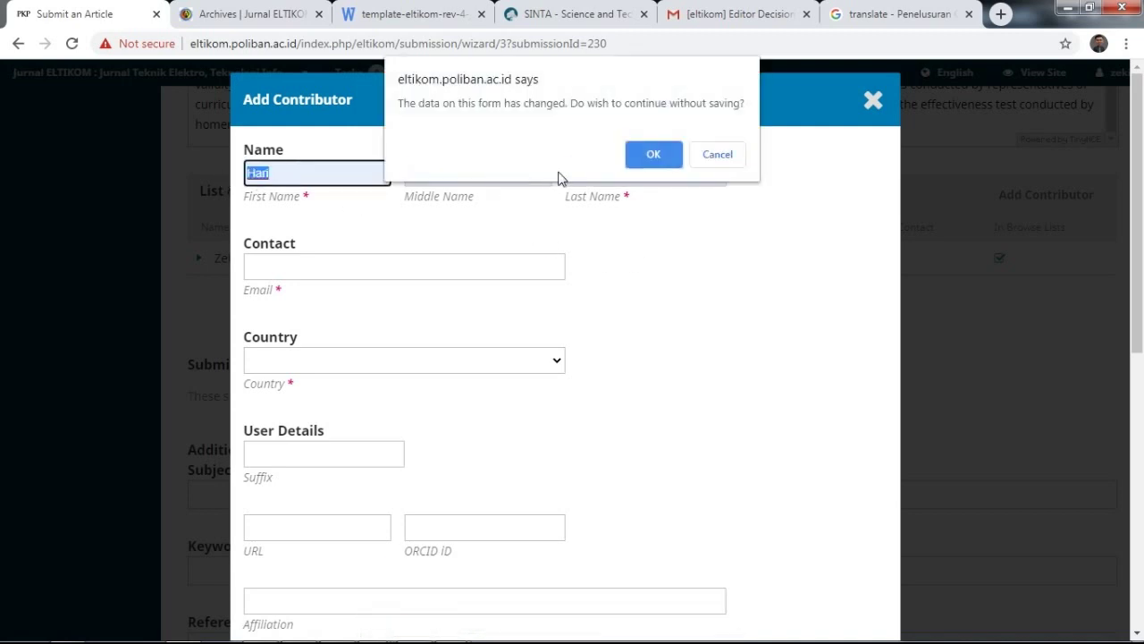
left_click(704, 159)
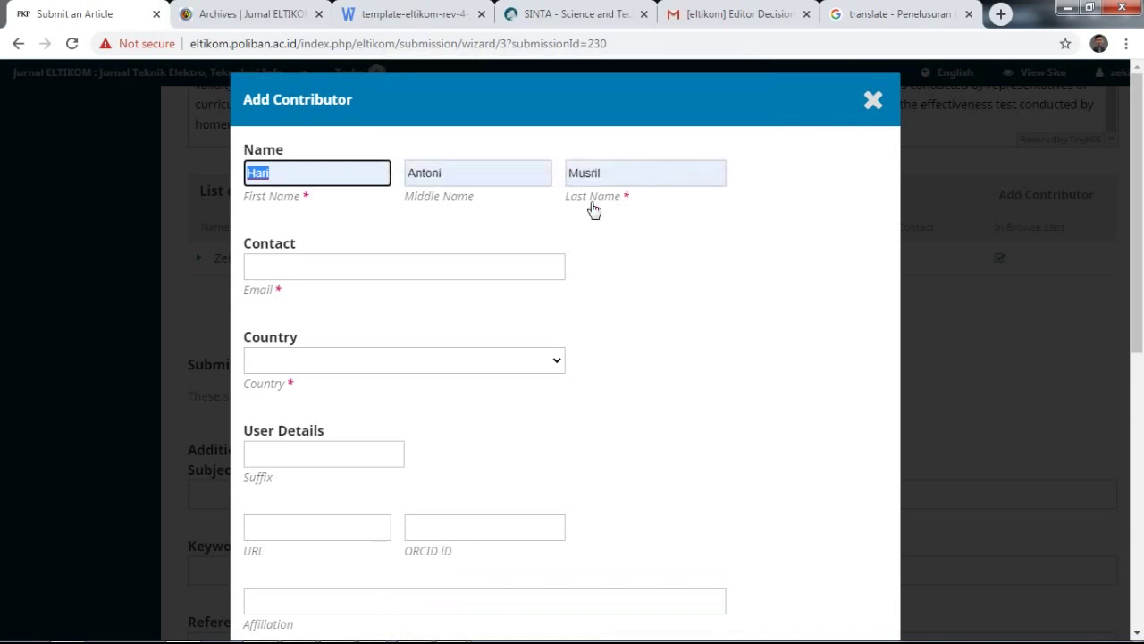
Begin typing the contributor's e-mail address, then switch to the Word documents.
left_click(364, 267)
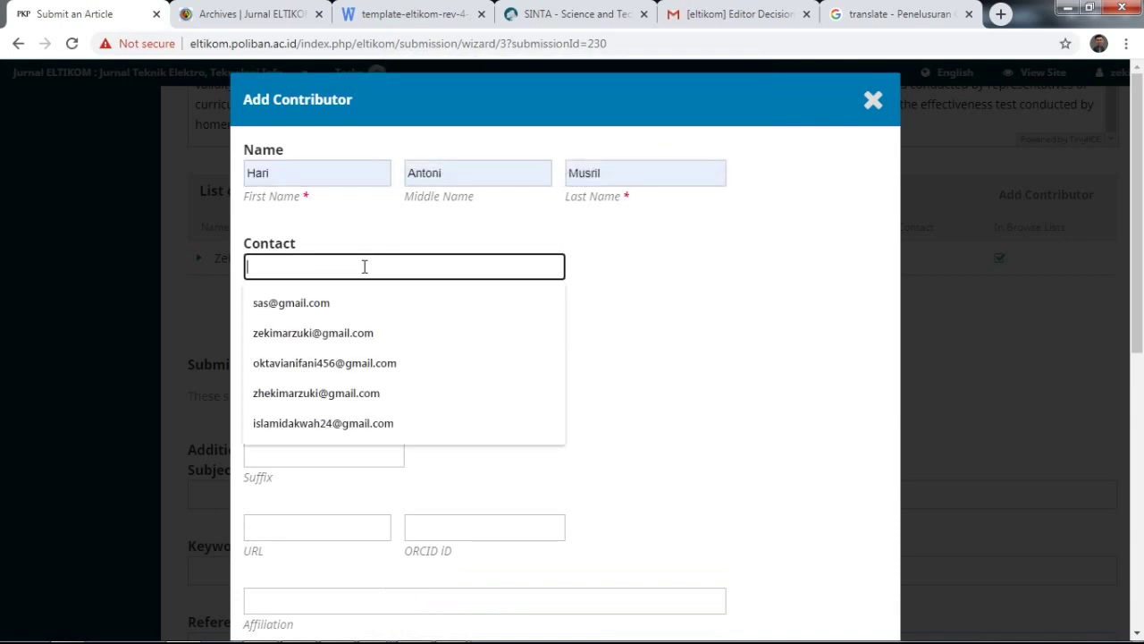
scroll(367, 268, "down", 2)
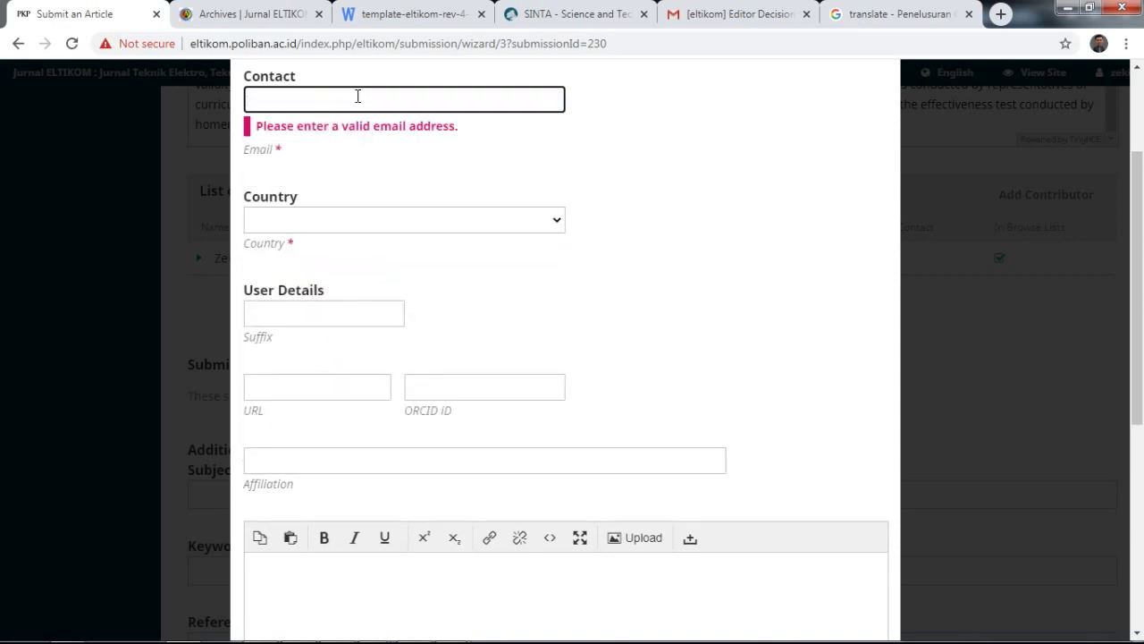
type("ha")
scroll(328, 103, "up", 2)
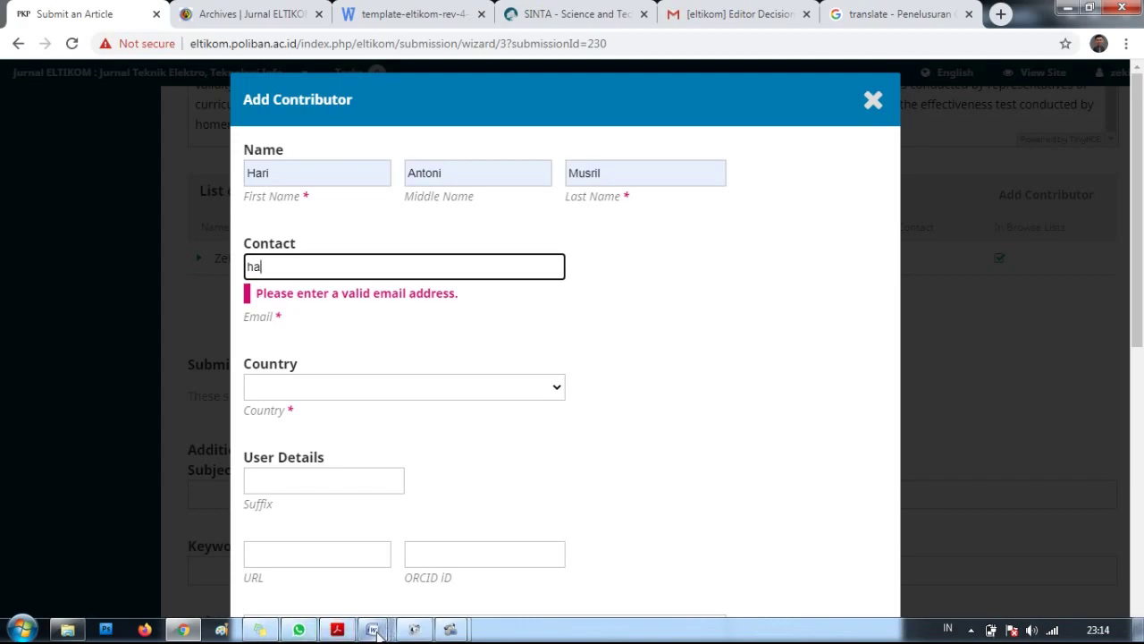
left_click(372, 629)
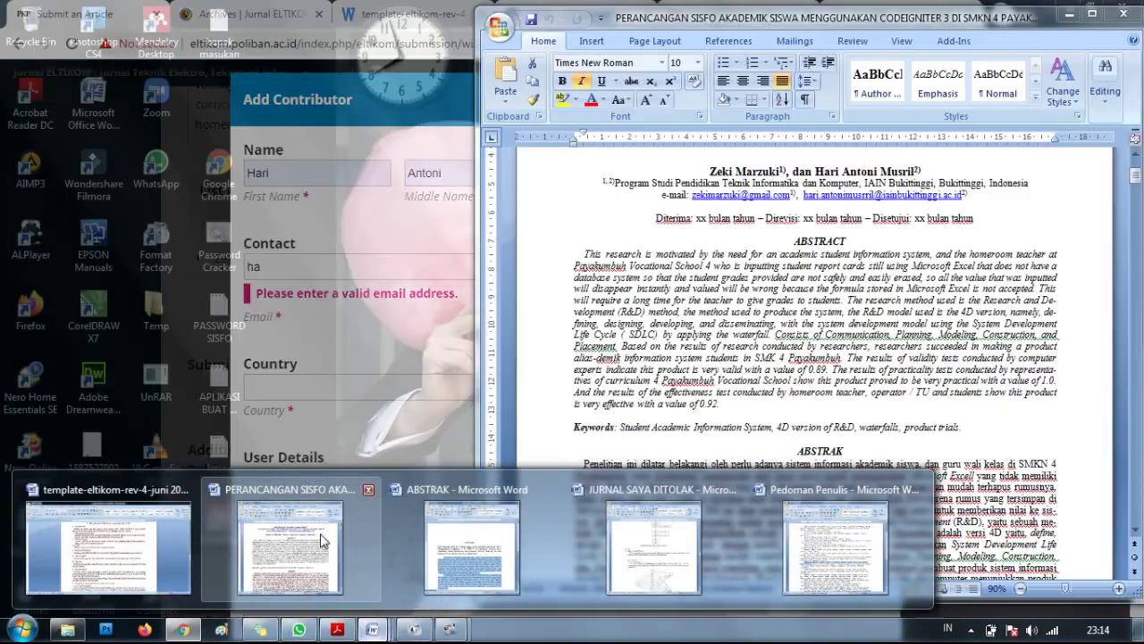
Select the co-author's e-mail in the Word article header, then discard the half-filled form and reopen Add Contributor.
left_click(323, 540)
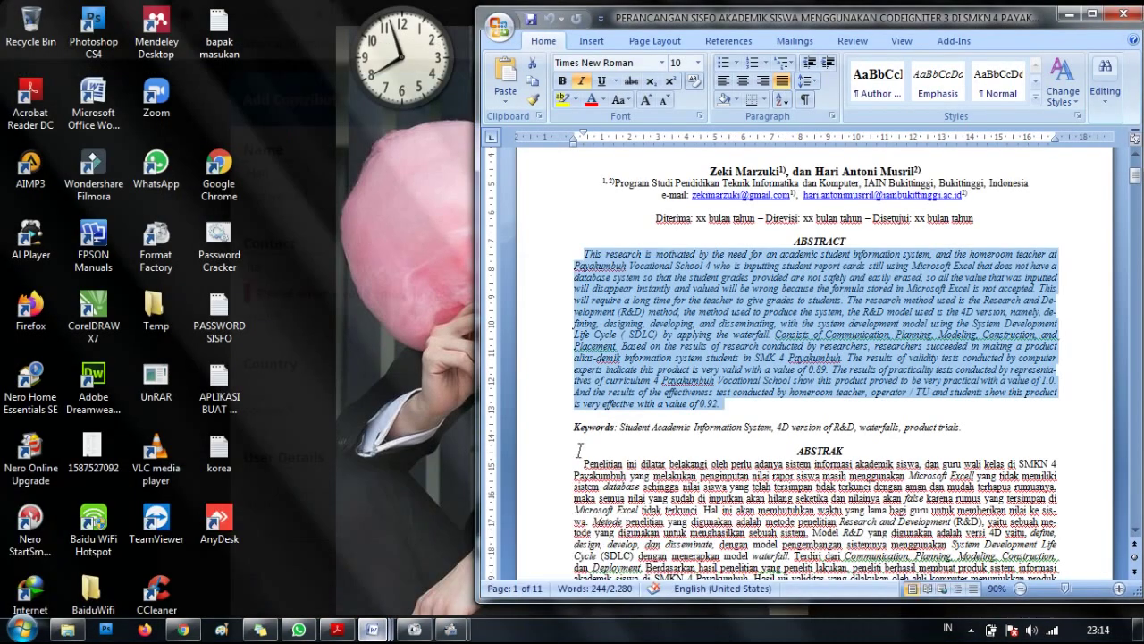
left_click_drag(805, 195, 970, 195)
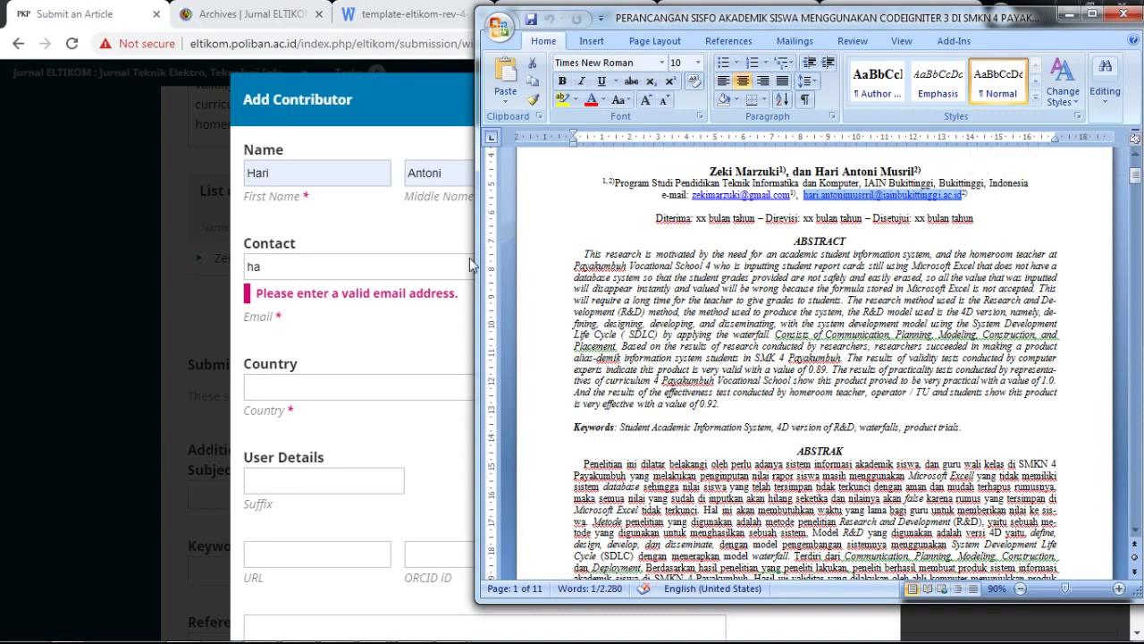
left_click(435, 260)
left_click_drag(339, 260, 215, 263)
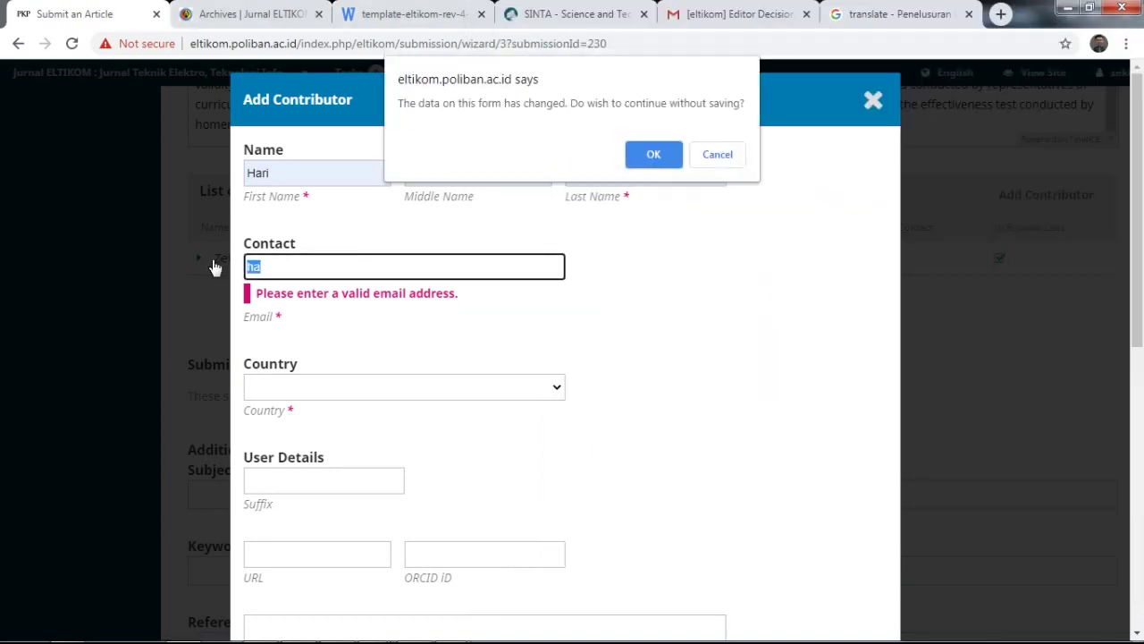
left_click(659, 157)
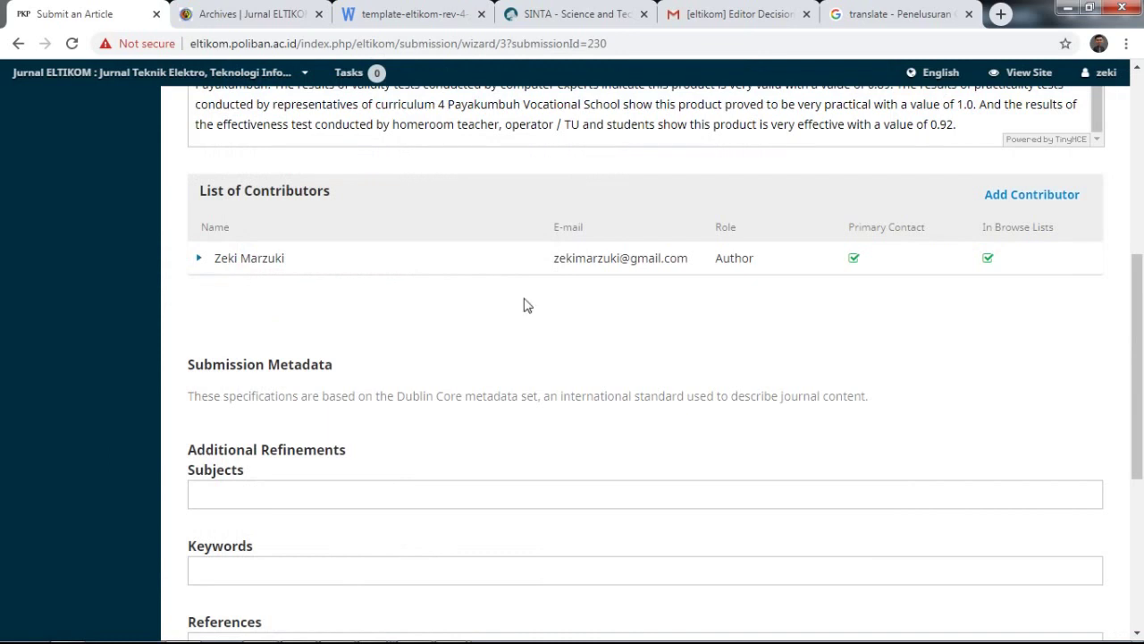
left_click(1024, 197)
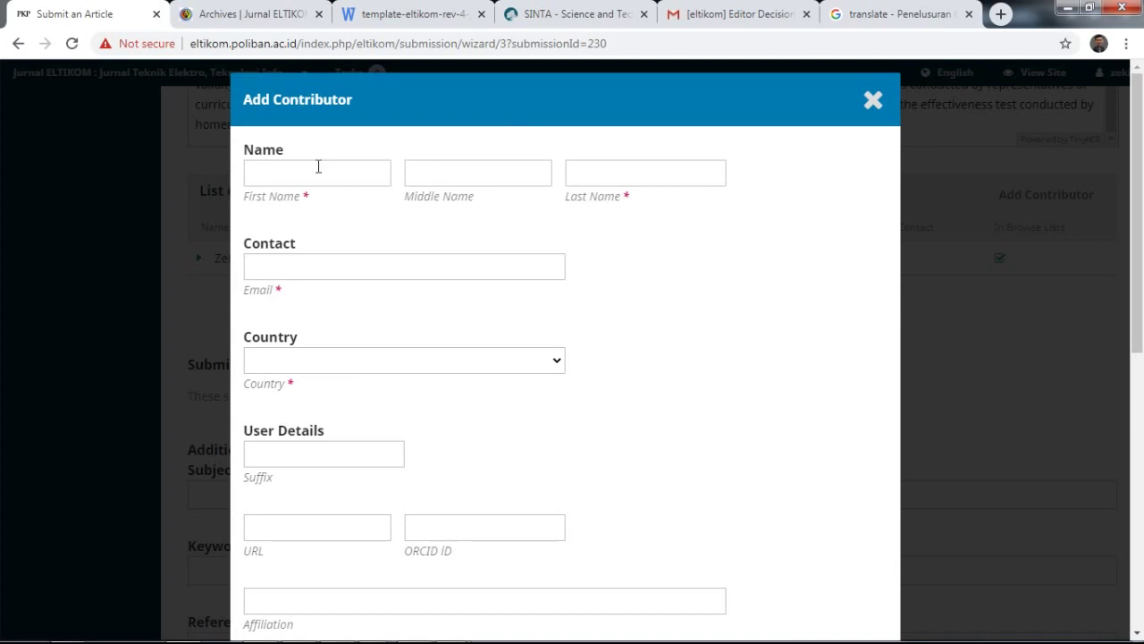
Fill the co-author's first, middle and last names from suggestions and paste their e-mail address.
left_click(318, 167)
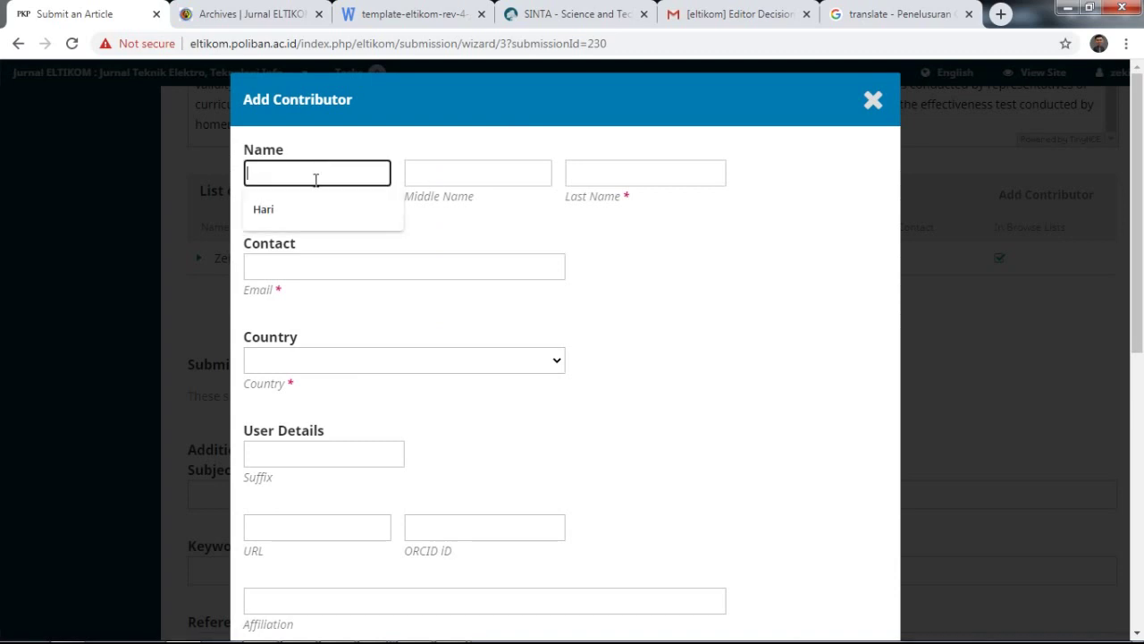
left_click(327, 205)
left_click(463, 176)
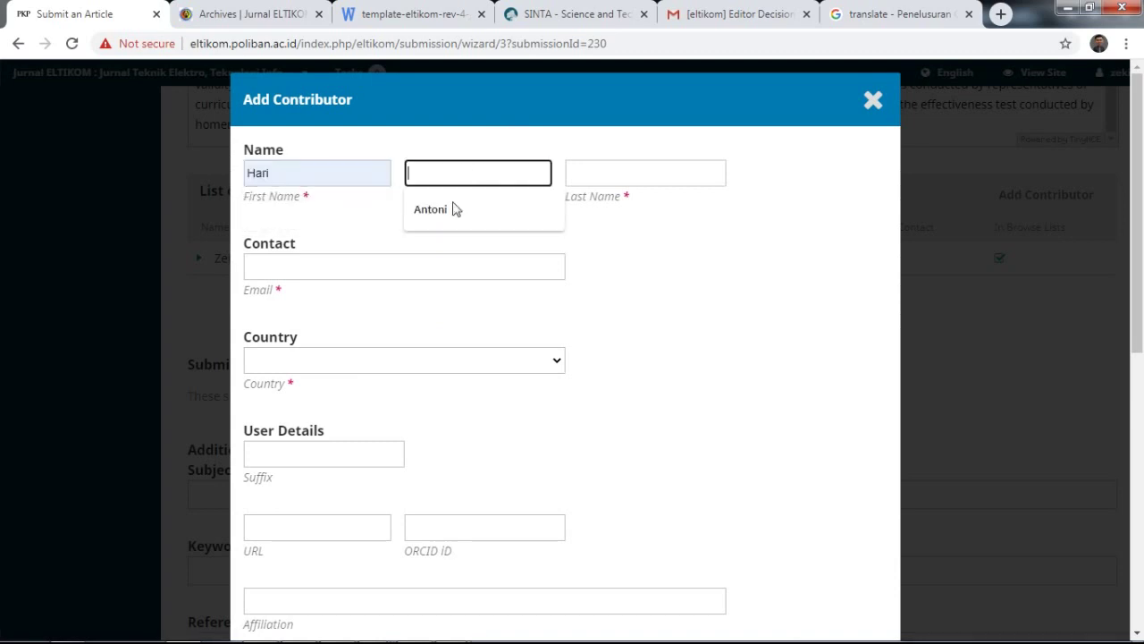
left_click(452, 206)
left_click(687, 169)
left_click(615, 210)
left_click(358, 261)
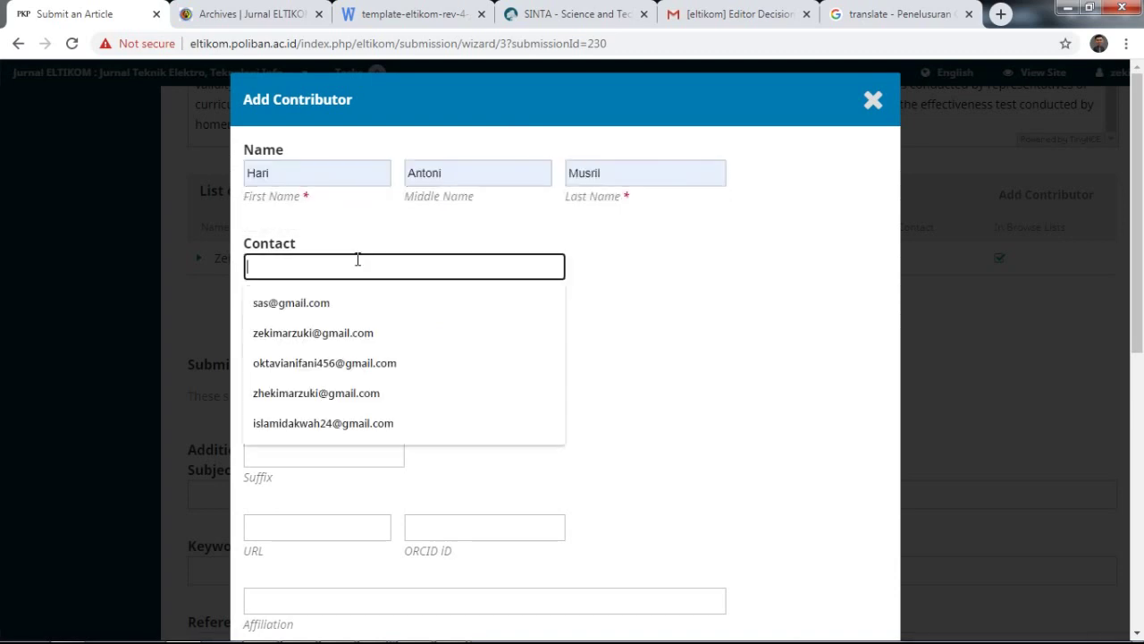
key("ctrl+v")
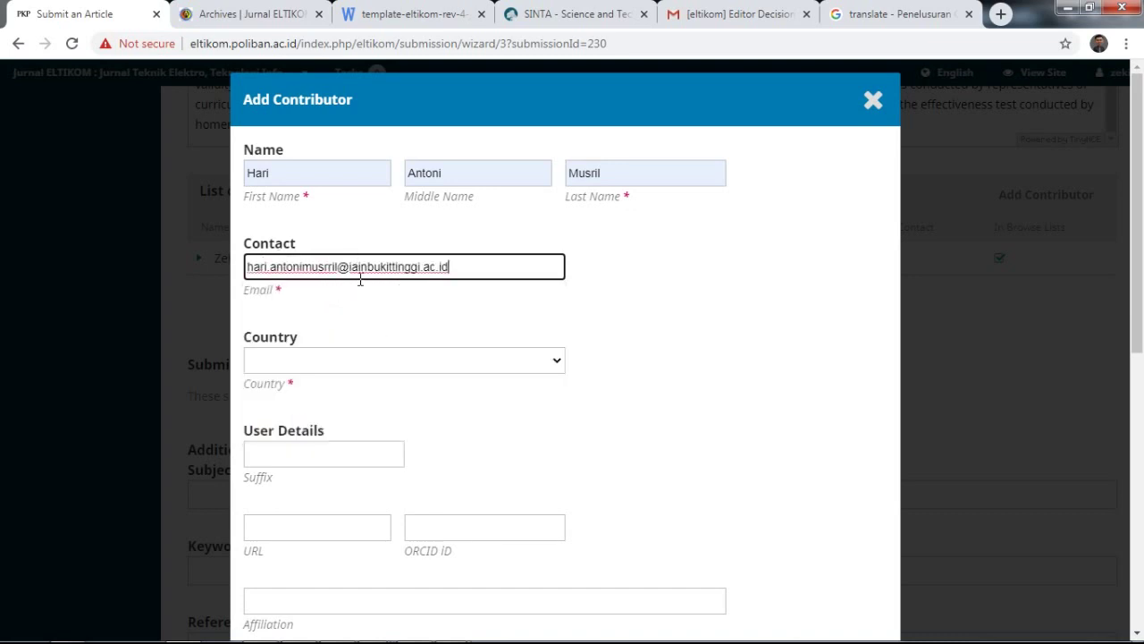
Set the contributor's country to Indonesia.
left_click(325, 357)
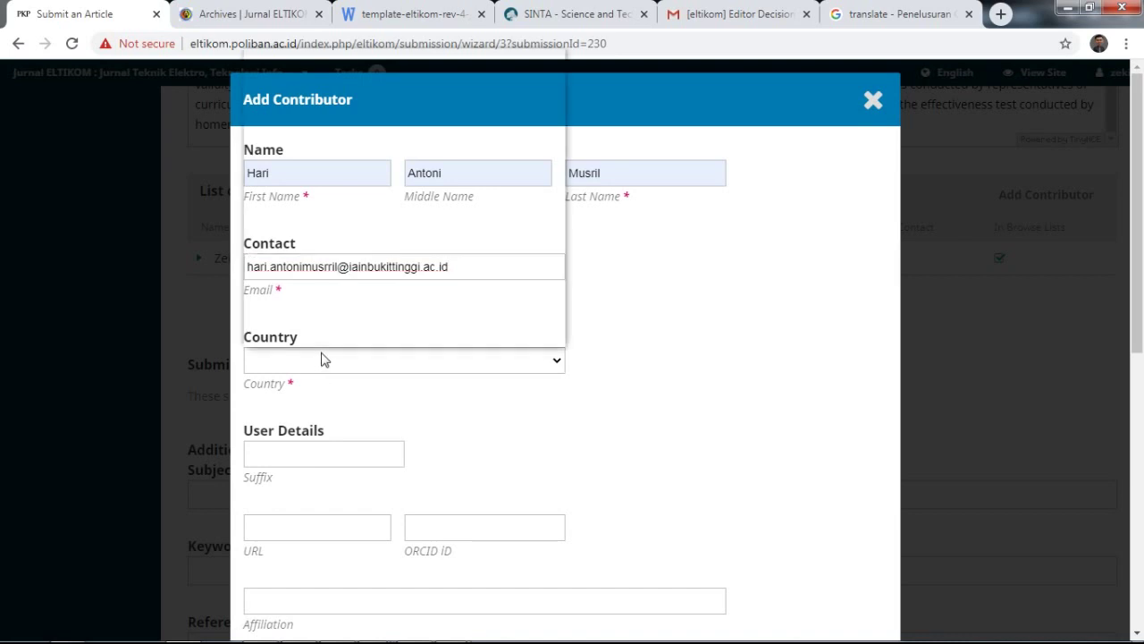
scroll(353, 241, "down", 15)
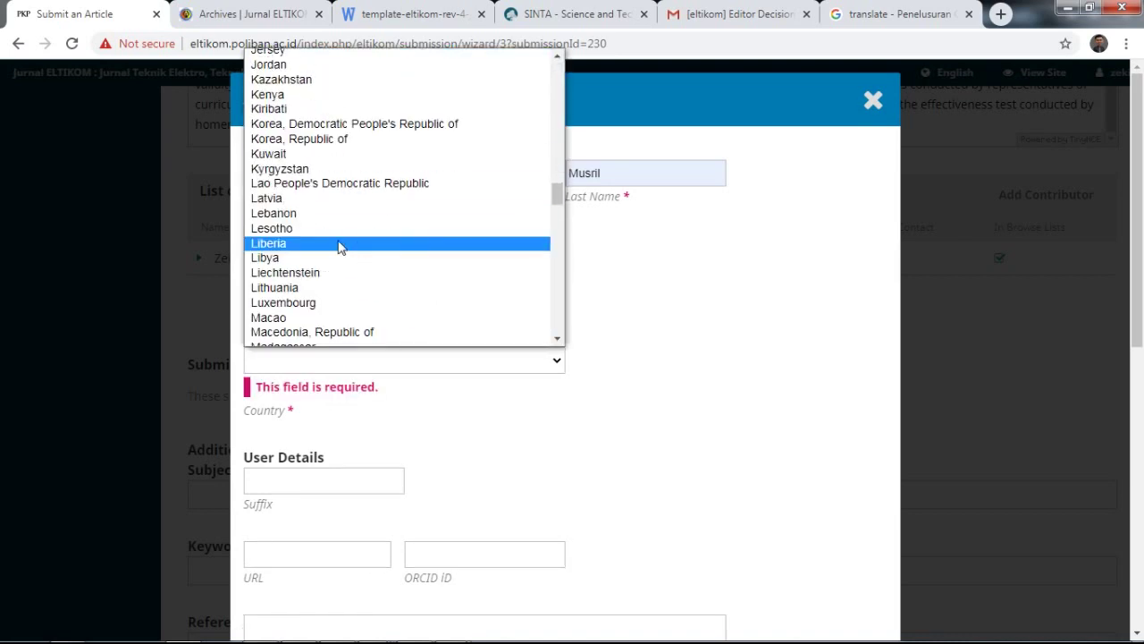
scroll(340, 246, "up", 3)
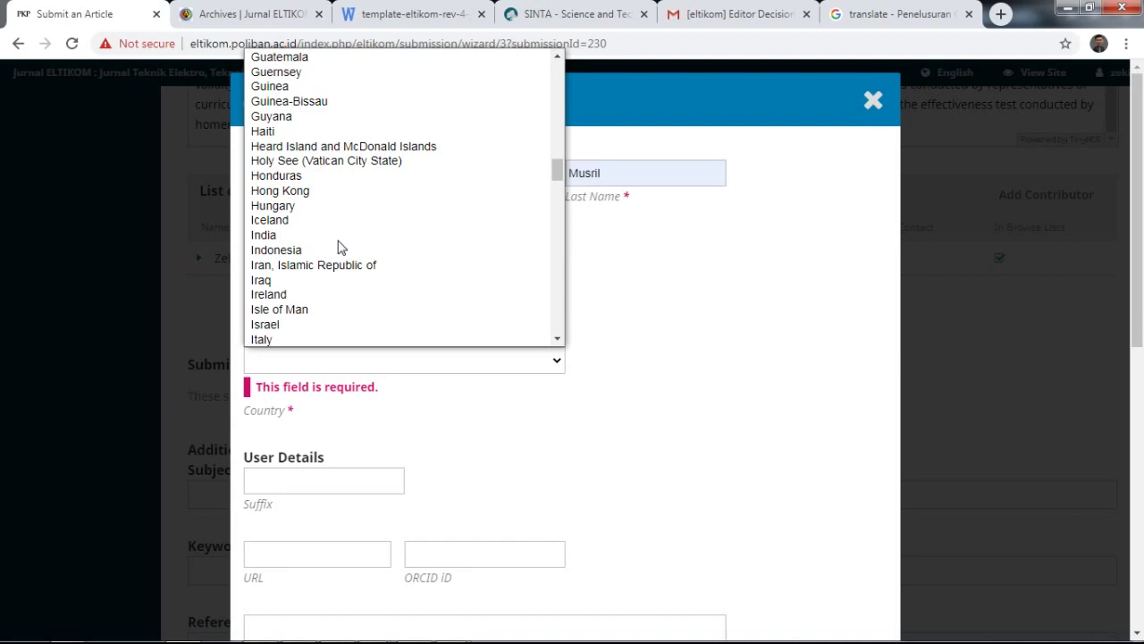
left_click(344, 250)
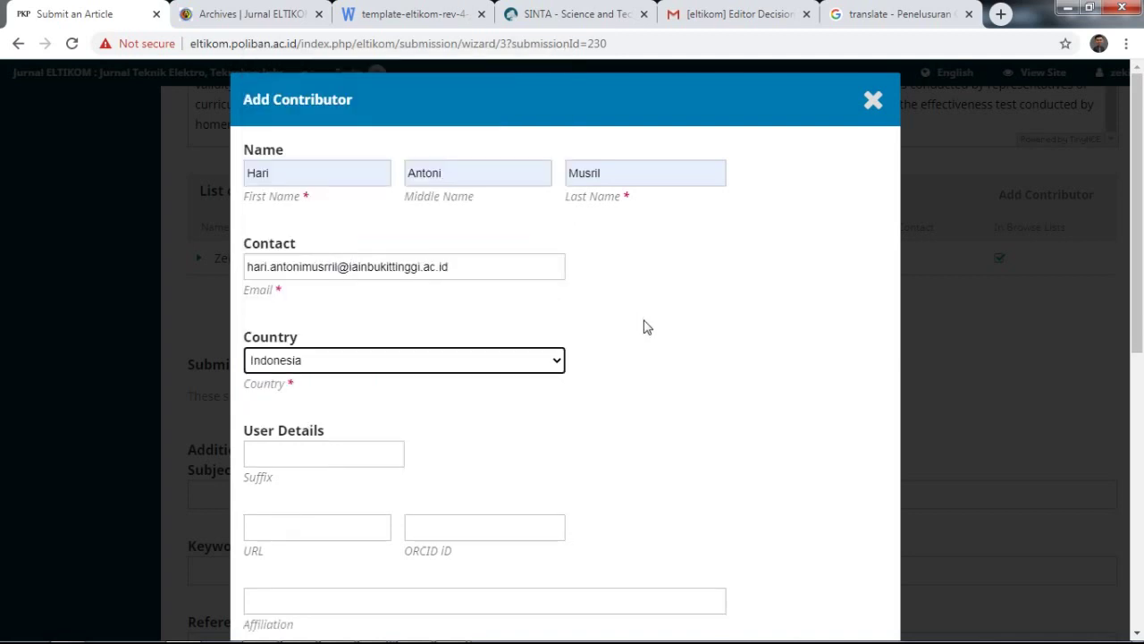
scroll(536, 328, "down", 1)
left_click(349, 380)
scroll(710, 363, "down", 3)
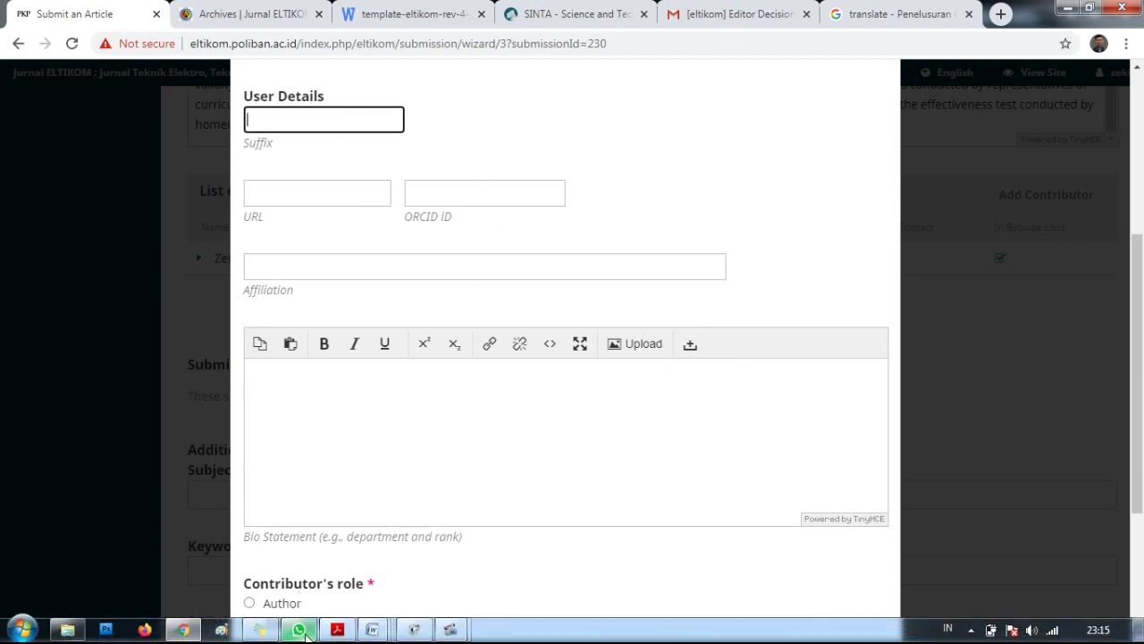
mouse_move(304, 633)
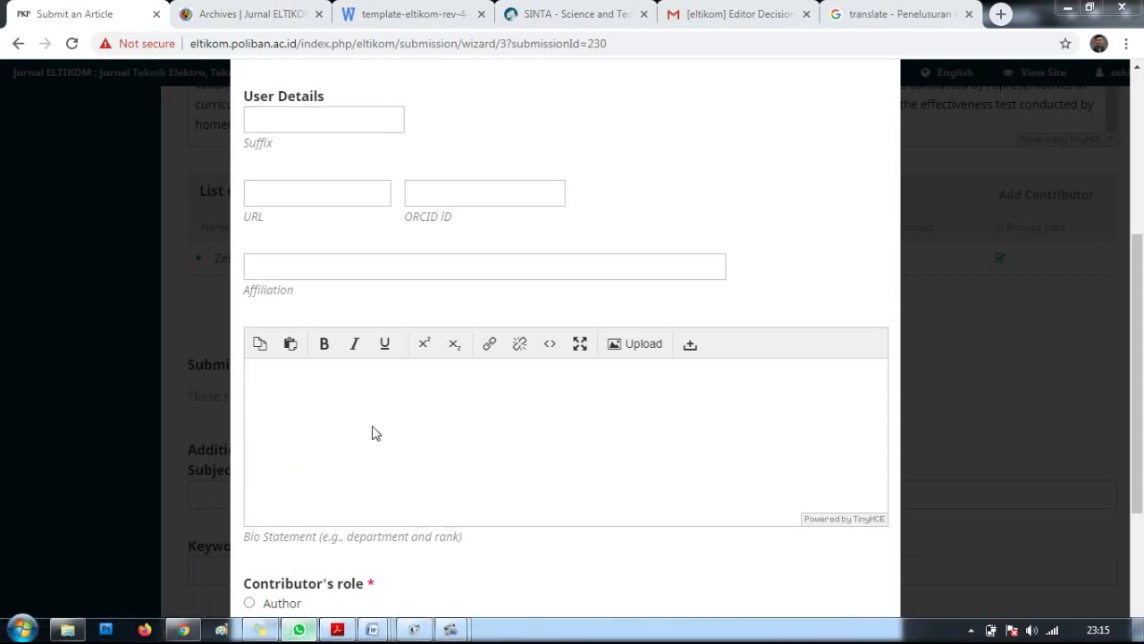
left_click(307, 635)
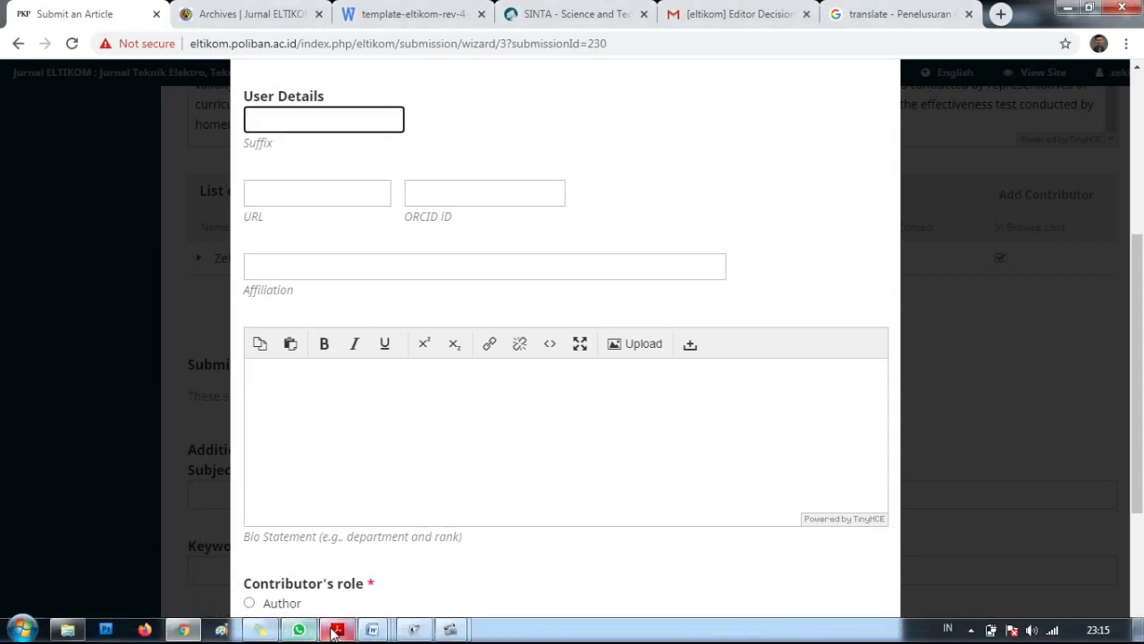
left_click(304, 633)
Search WhatsApp messages for 'orci' and select the co-author's orcid.org link in the supervisor's chat.
left_click(304, 633)
left_click(304, 634)
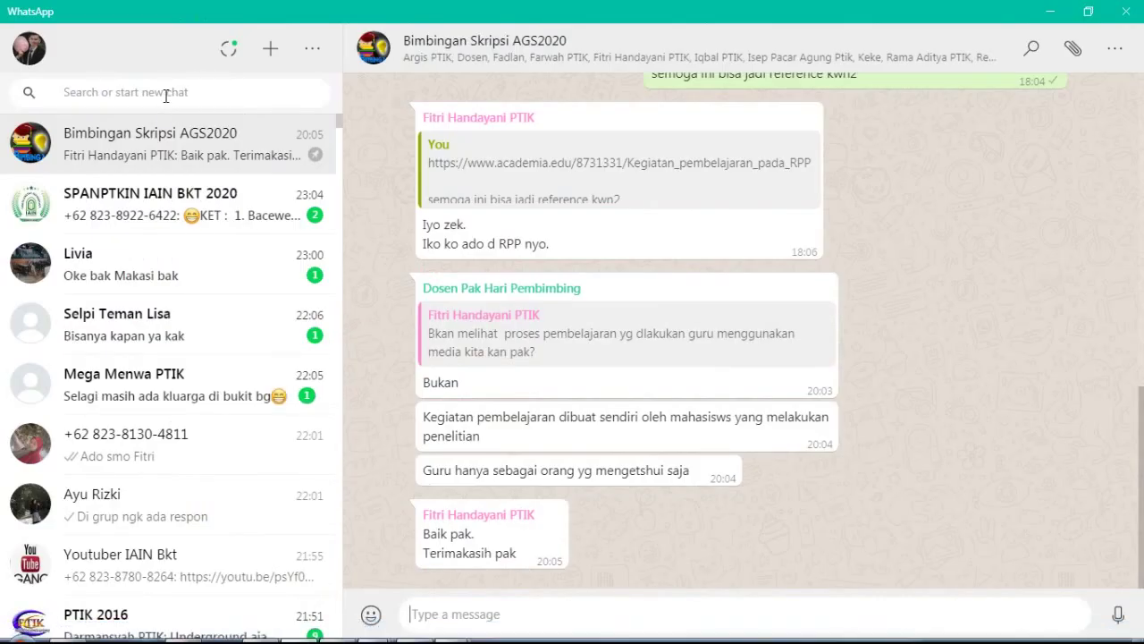
left_click(166, 95)
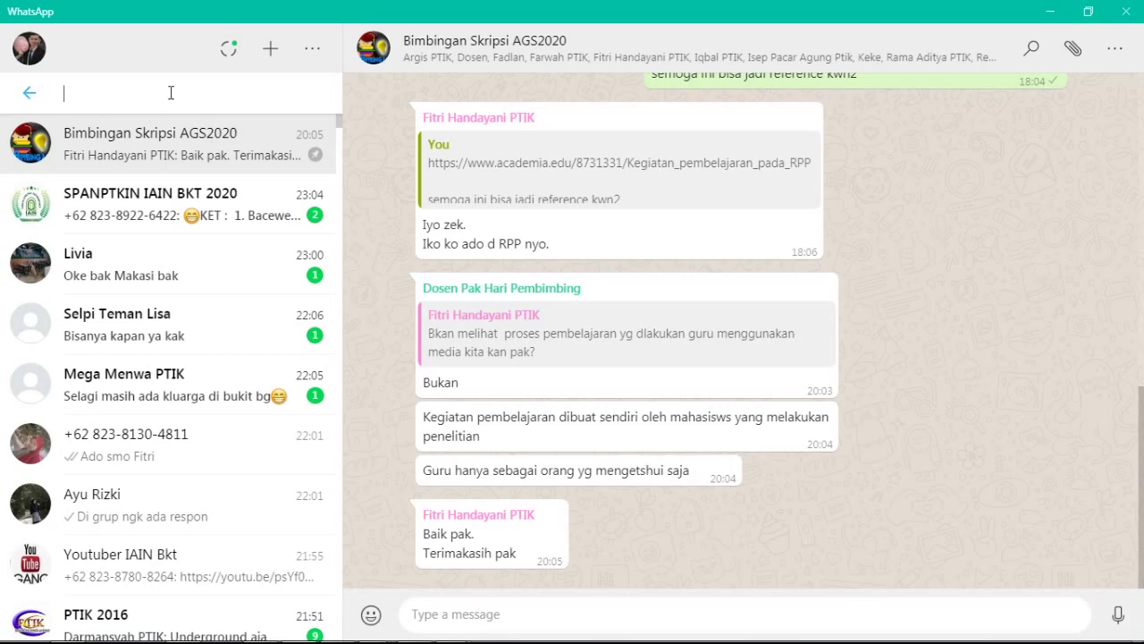
type("h")
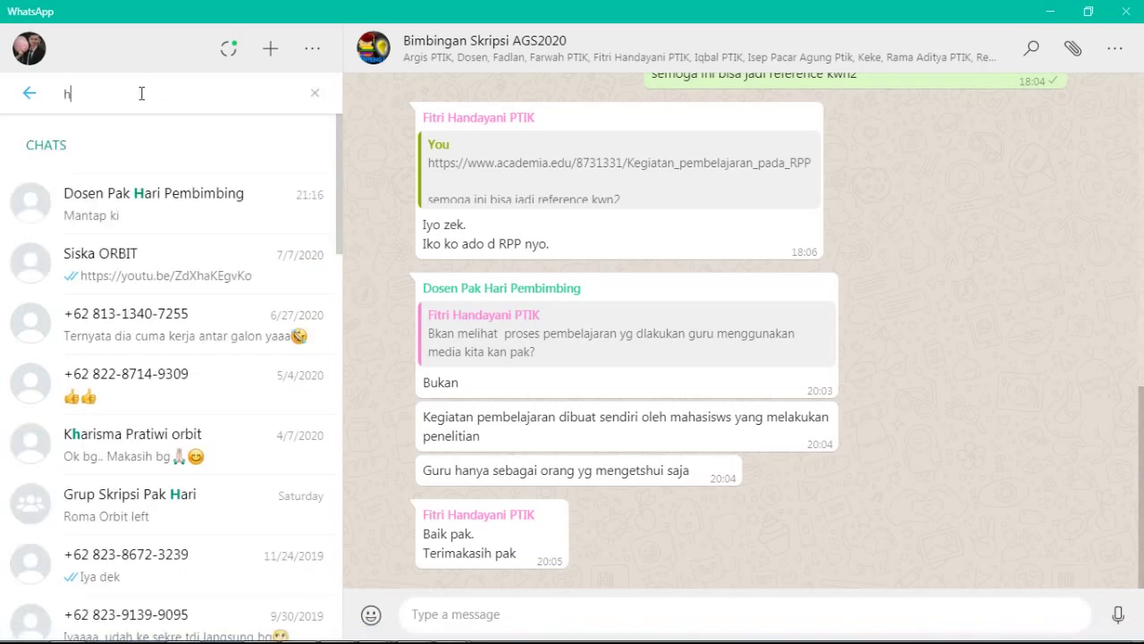
left_click_drag(63, 94, 88, 93)
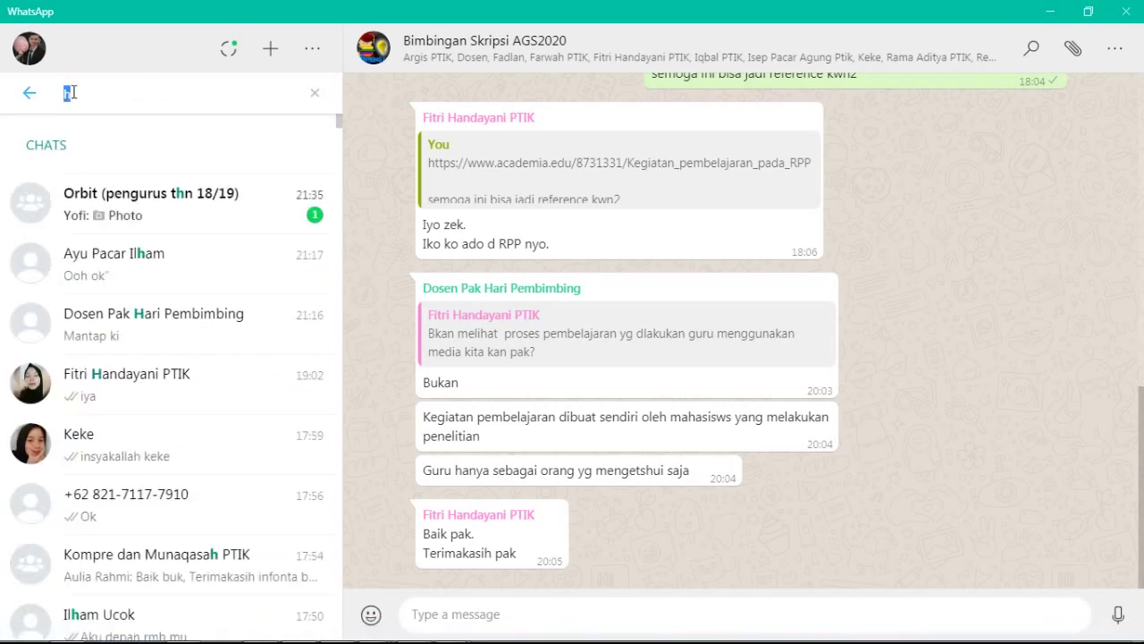
type("ok")
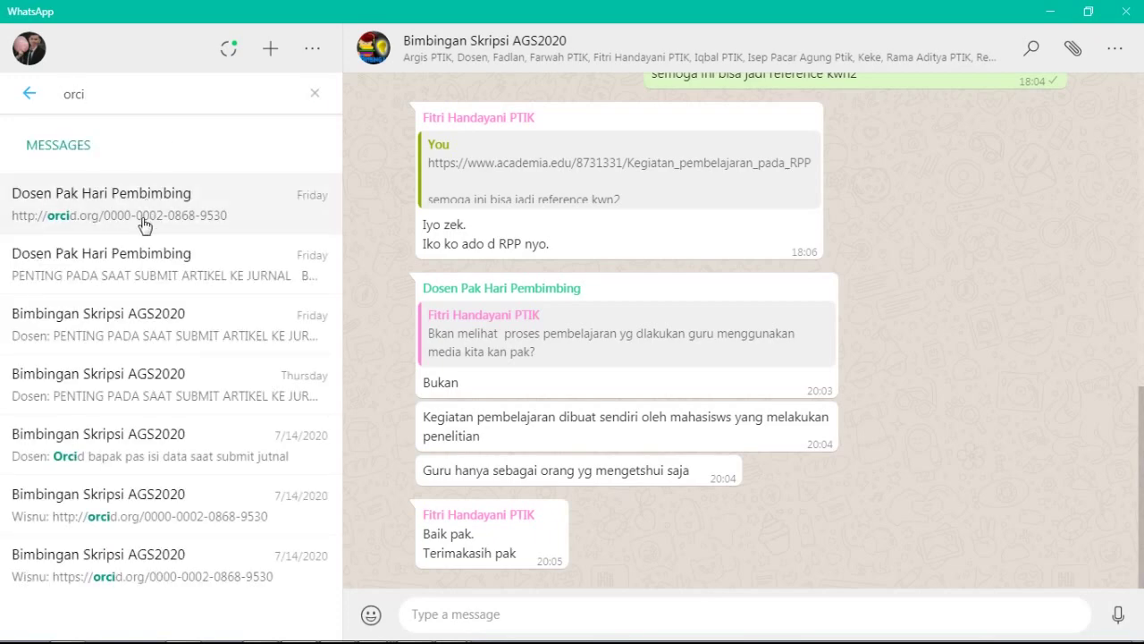
left_click(156, 227)
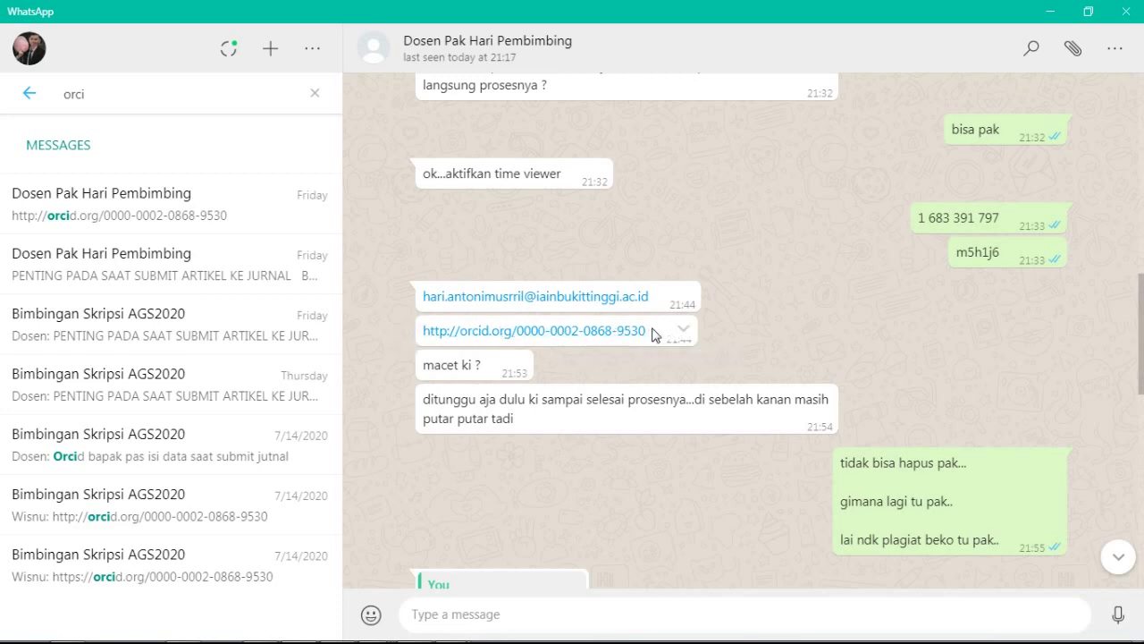
left_click_drag(652, 333, 427, 337)
key("ctrl+c")
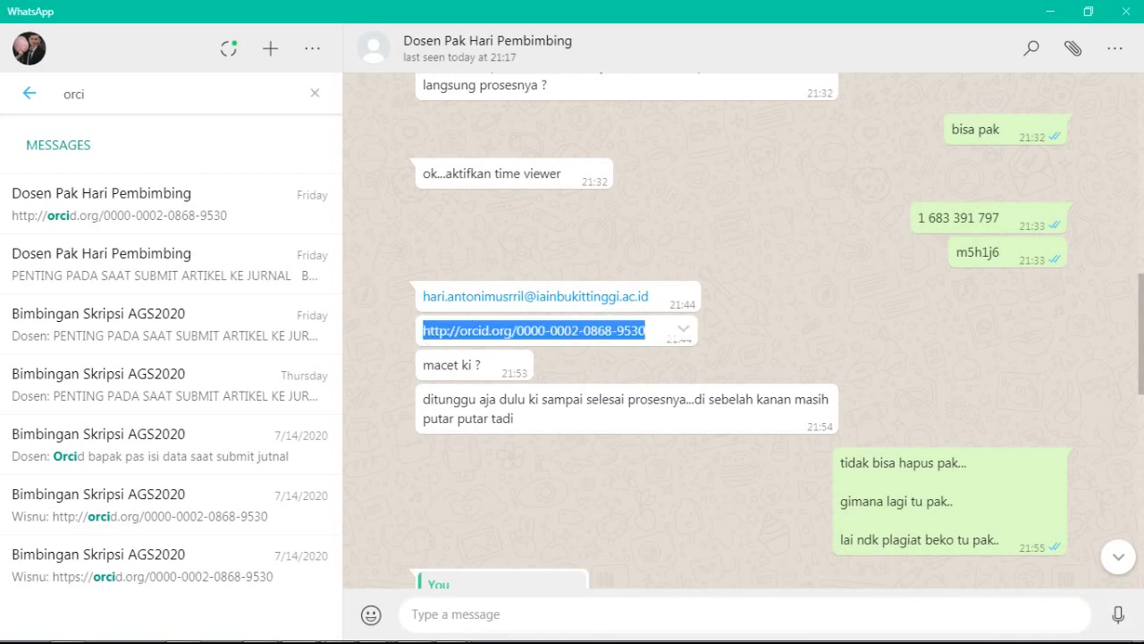
mouse_move(343, 623)
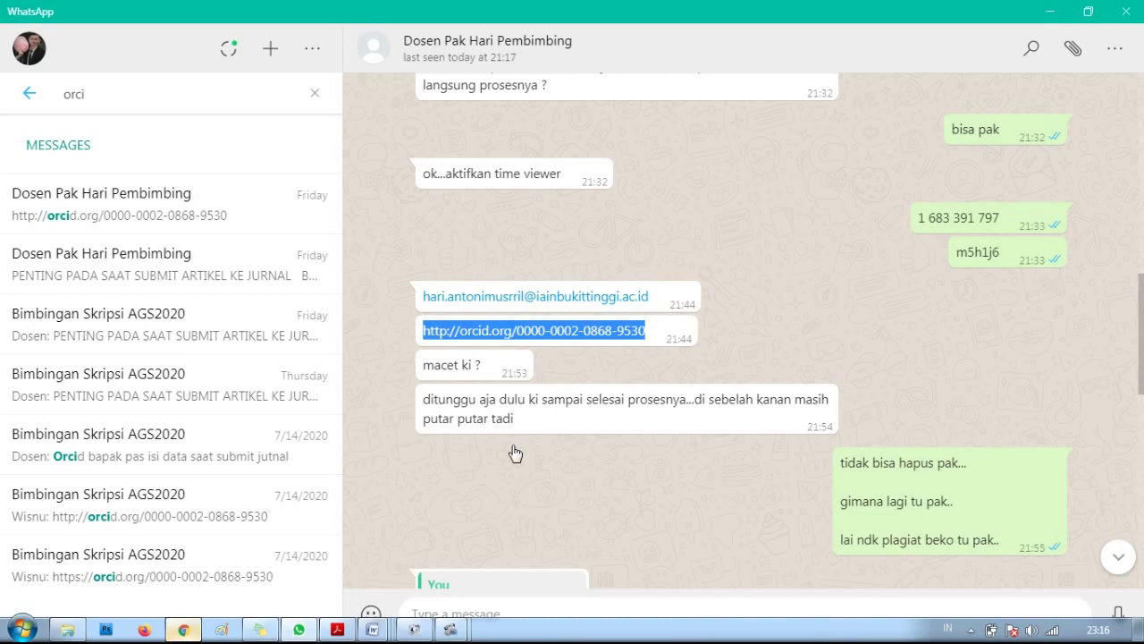
key("alt+Tab")
Paste the ORCID link and set the affiliation to IAIN Bukittinggi.
left_click(481, 191)
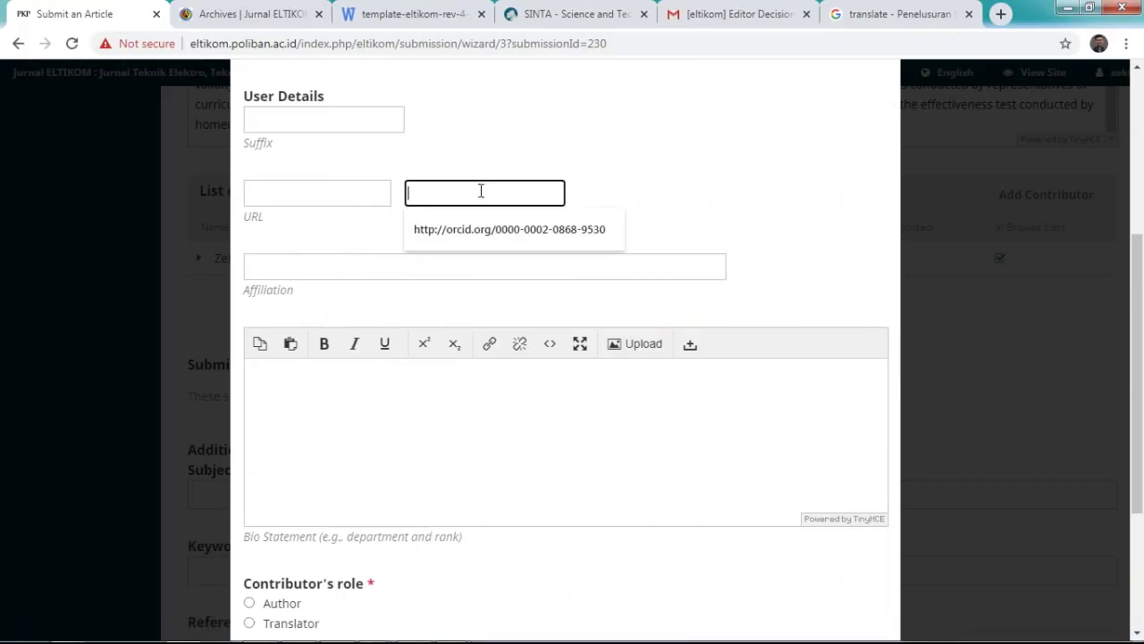
key("ctrl+v")
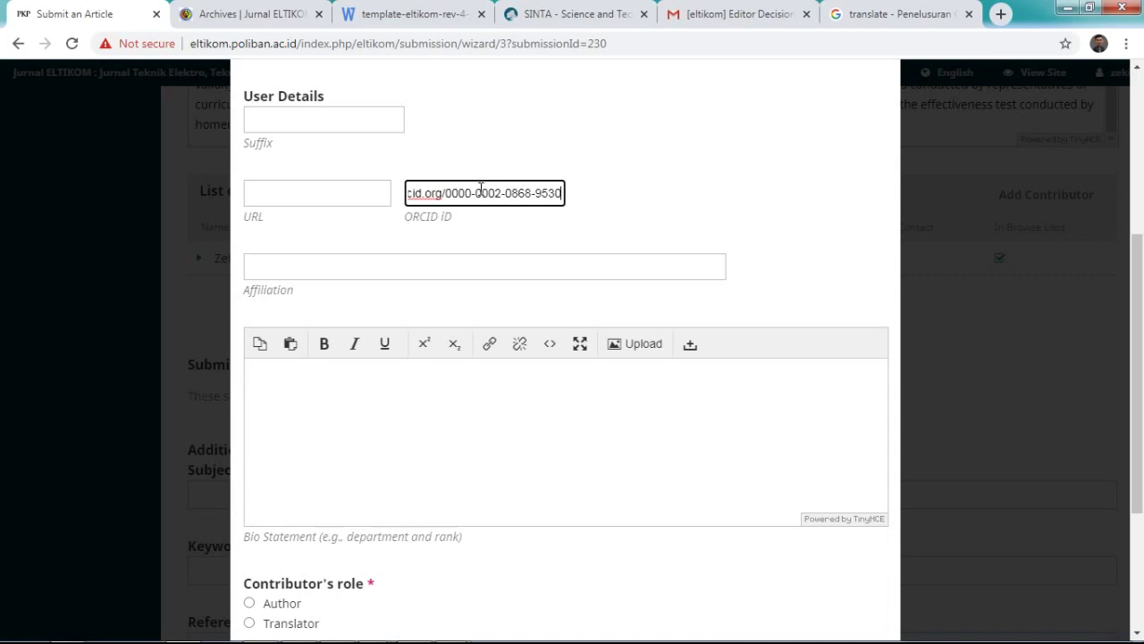
left_click(699, 238)
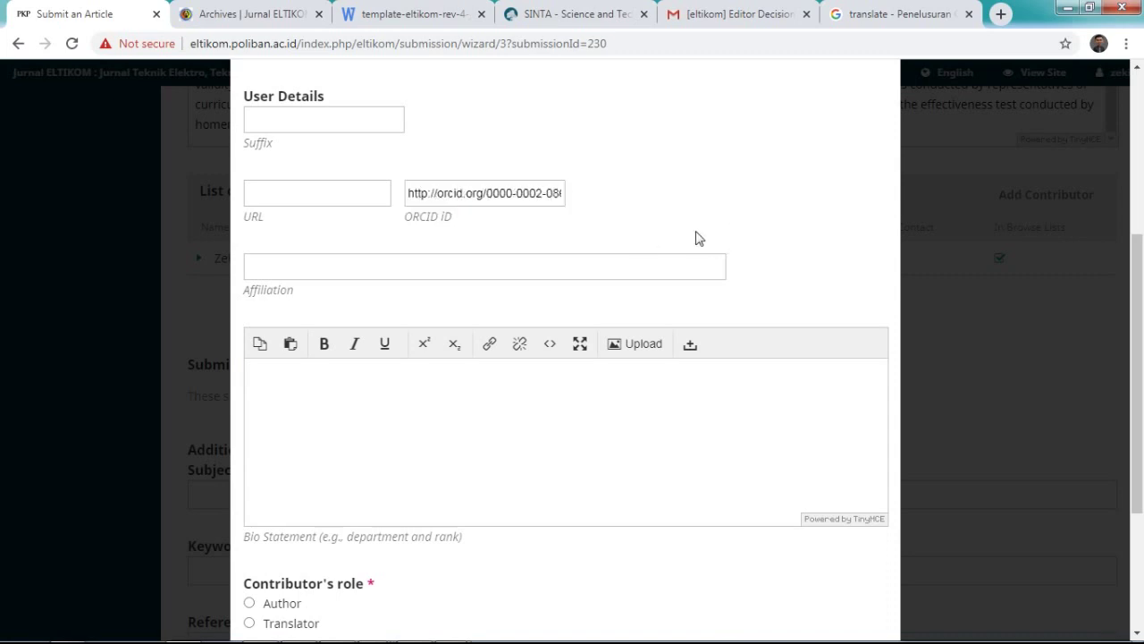
left_click(490, 265)
left_click(363, 298)
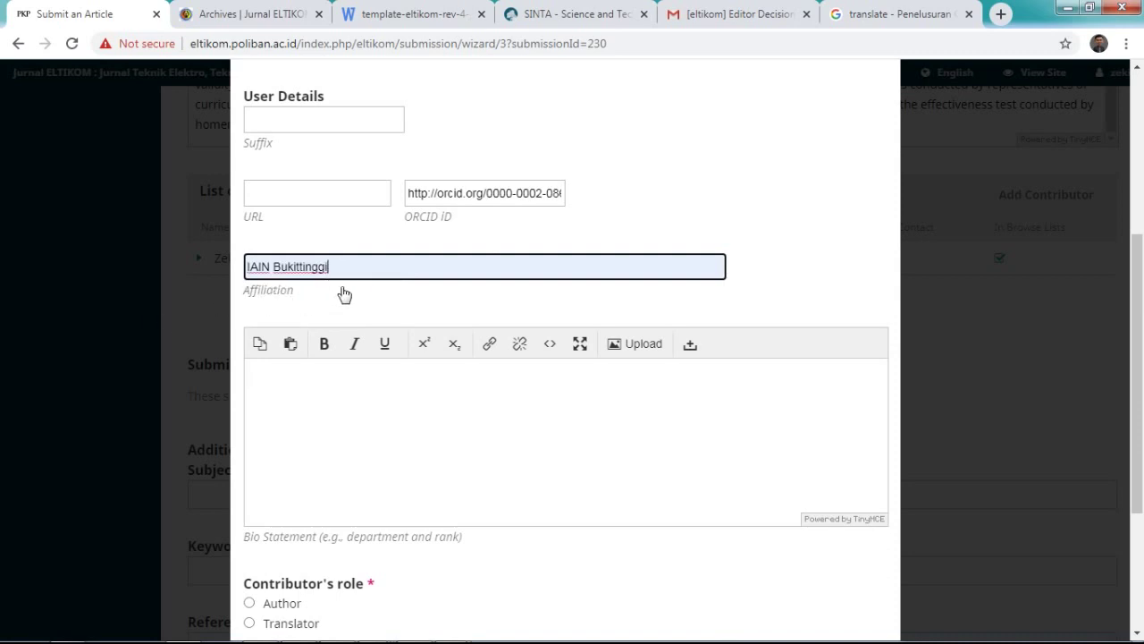
Set the contributor's role to Author and select the 'Principal contact for editorial correspondence' label.
scroll(518, 207, "up", 2)
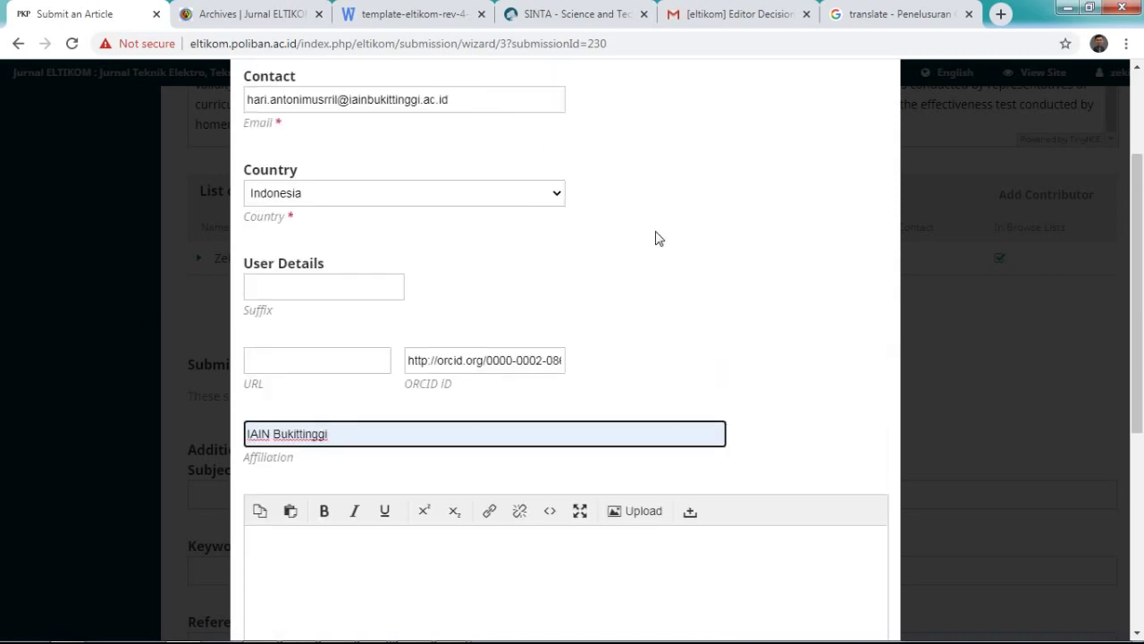
scroll(655, 238, "down", 4)
scroll(616, 237, "up", 2)
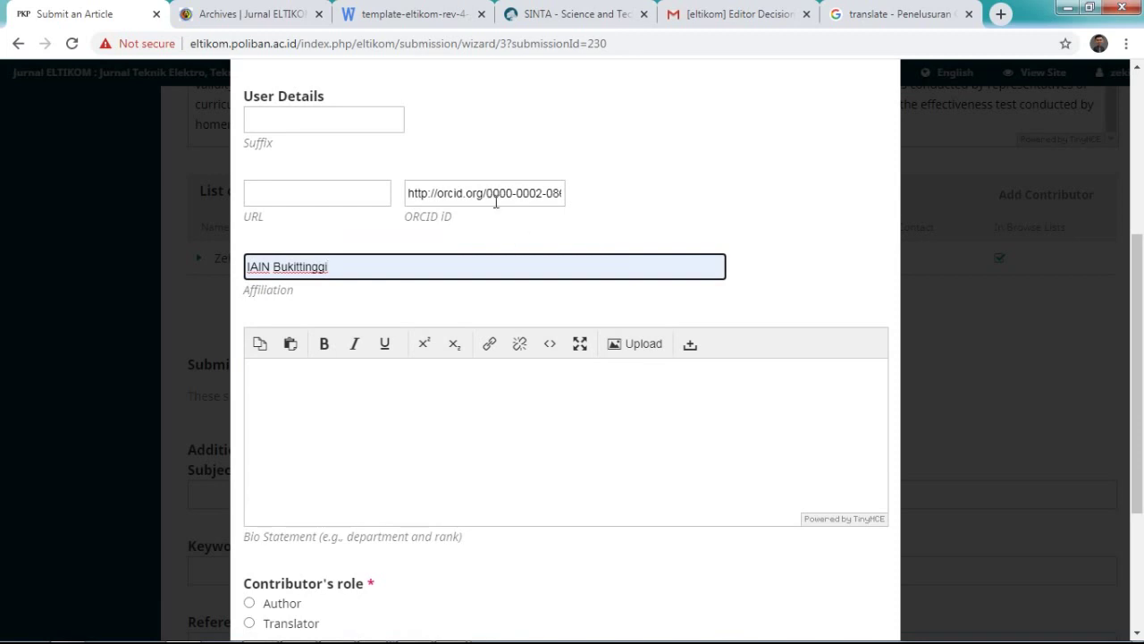
scroll(728, 264, "down", 2)
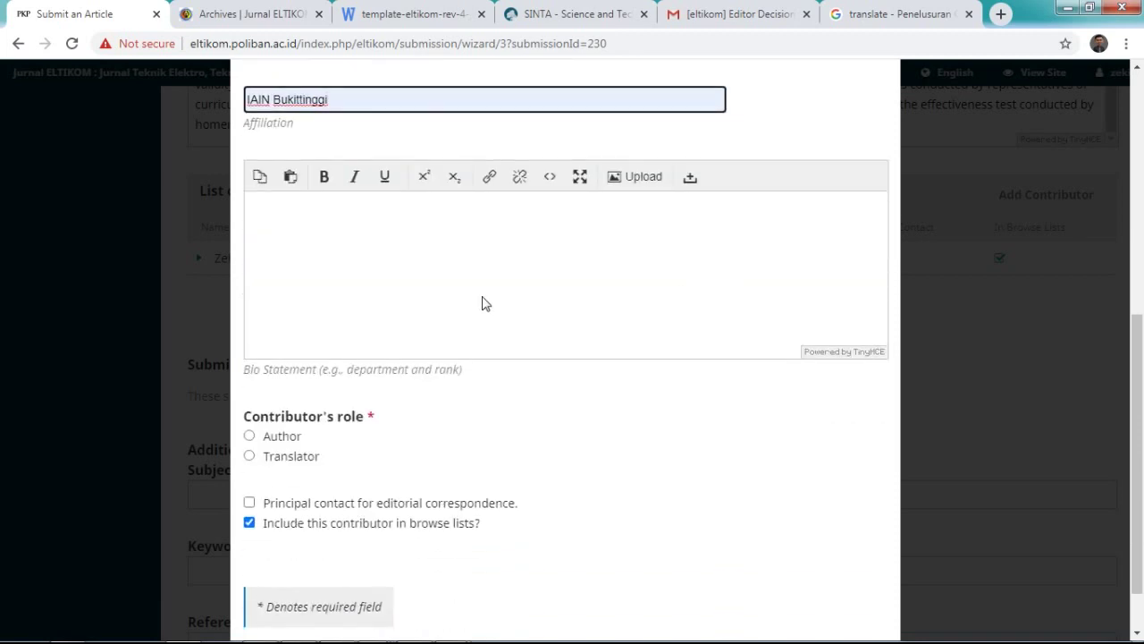
left_click(286, 440)
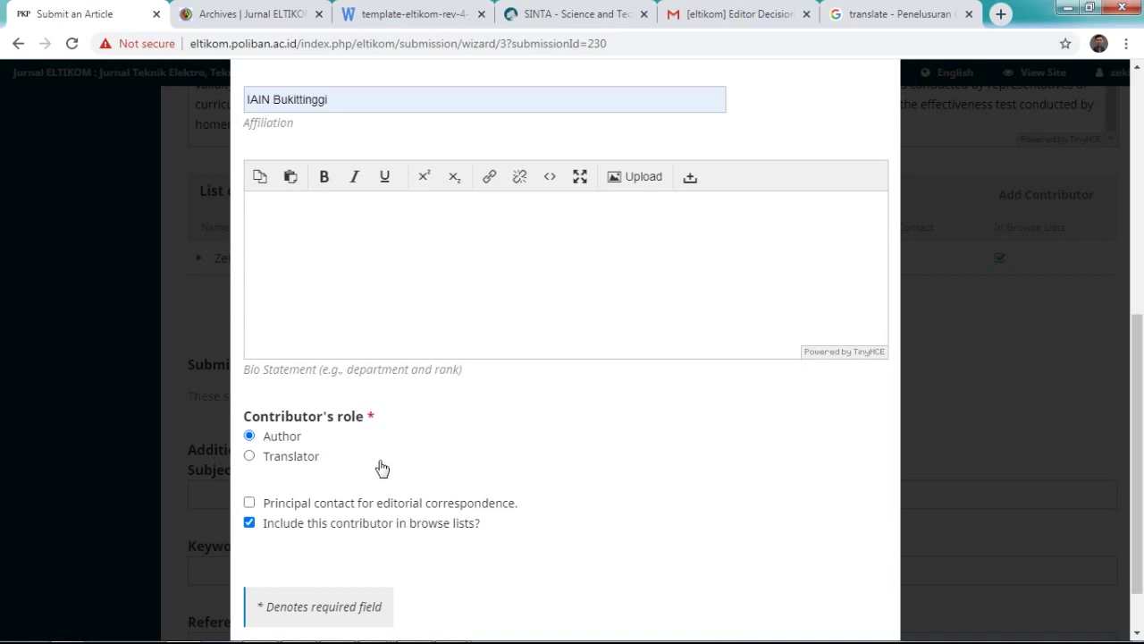
scroll(661, 507, "down", 1)
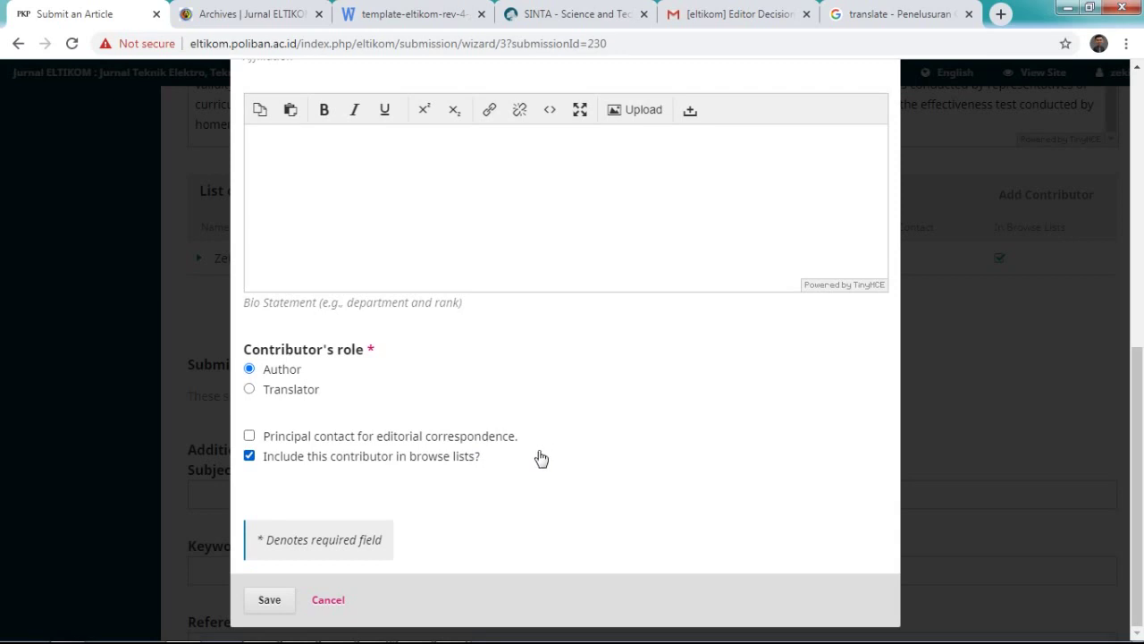
left_click_drag(517, 436, 269, 447)
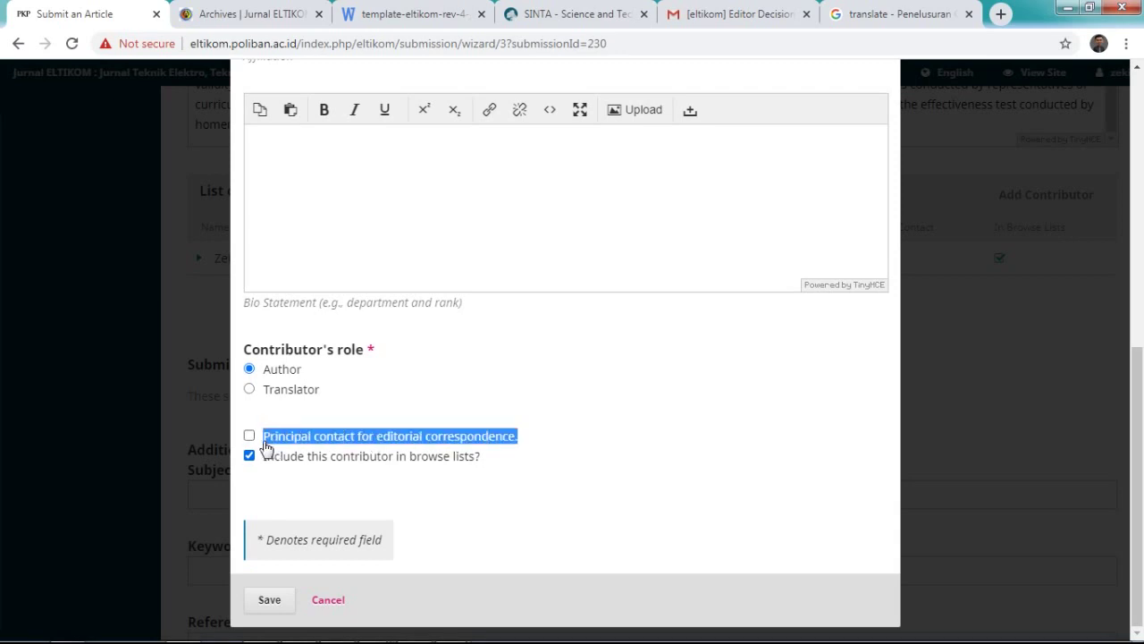
Translate 'Principal contact for editorial correspondence' to 'Kontak utama untuk korespondensi editorial' in Google Translate.
left_click(912, 13)
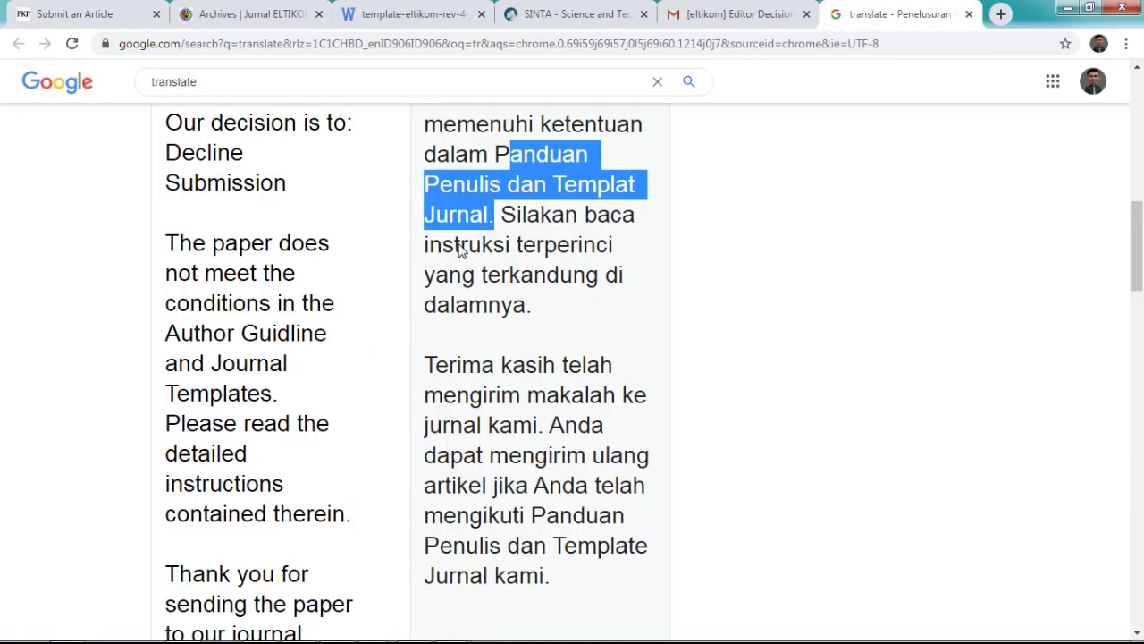
scroll(365, 174, "up", 8)
scroll(377, 210, "up", 3)
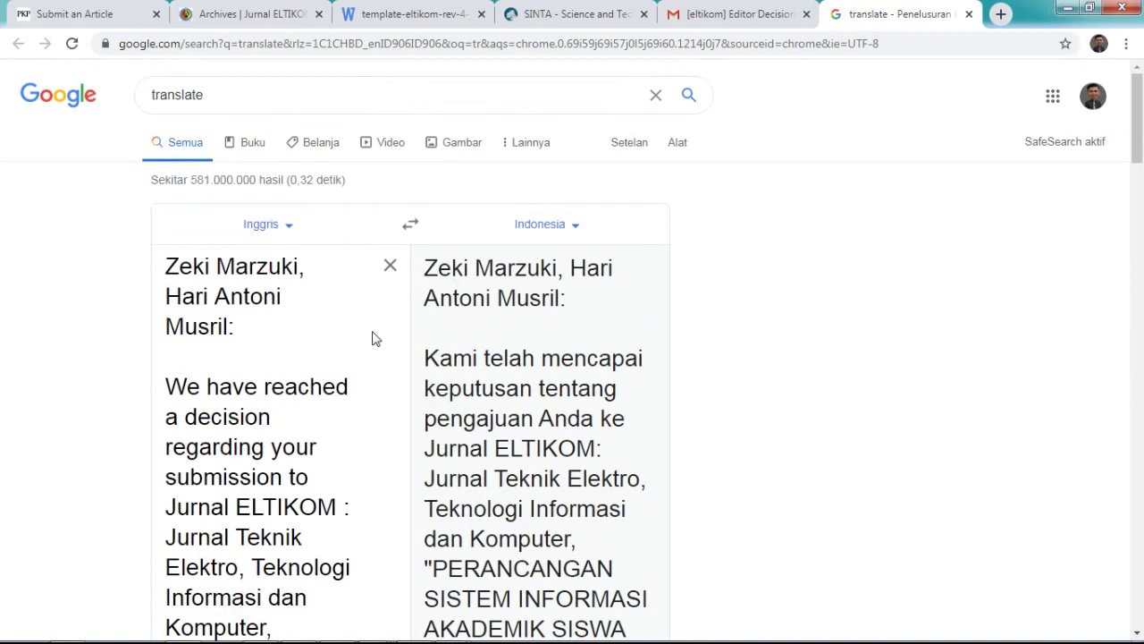
left_click(388, 267)
type("Principal contact for editorial correspondence.")
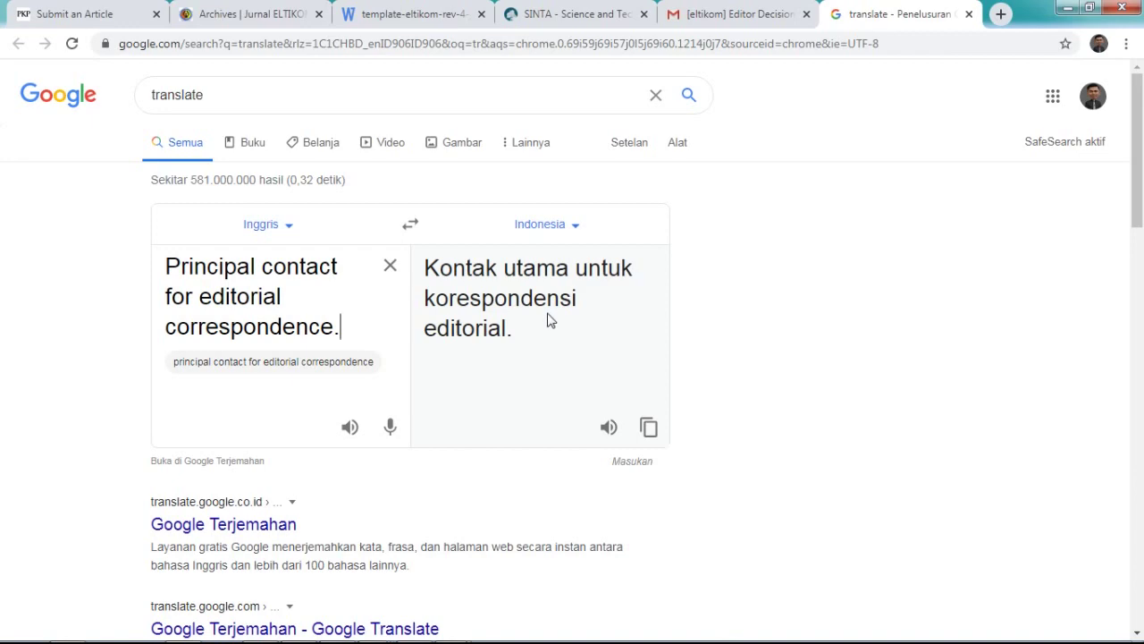
Go through the open browser tabs back to the new contributor form.
left_click(714, 10)
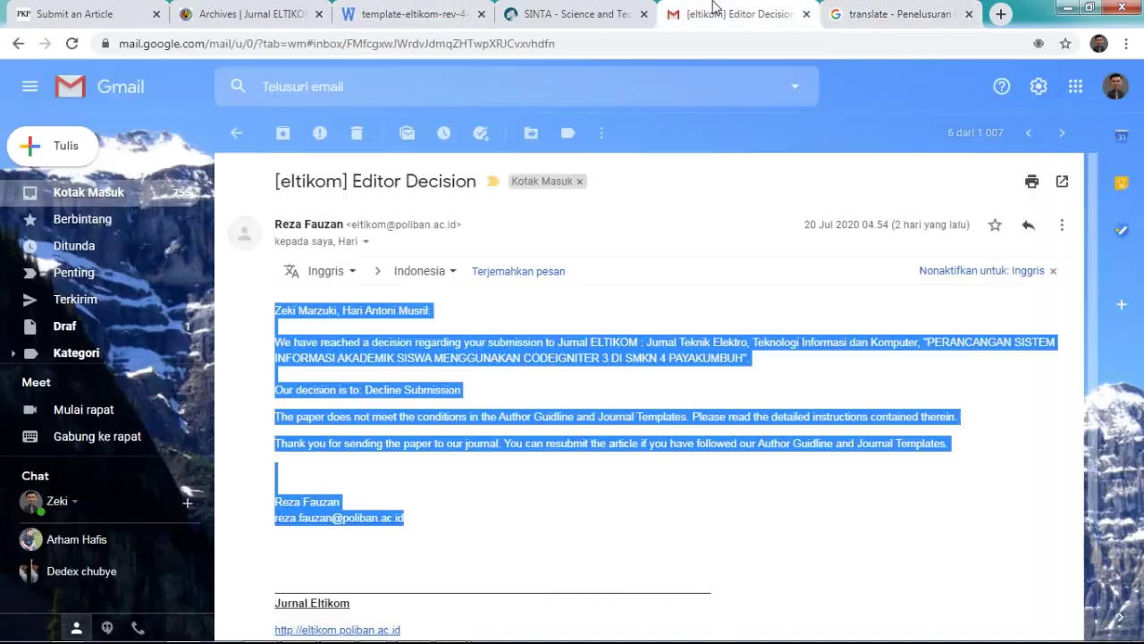
left_click(250, 13)
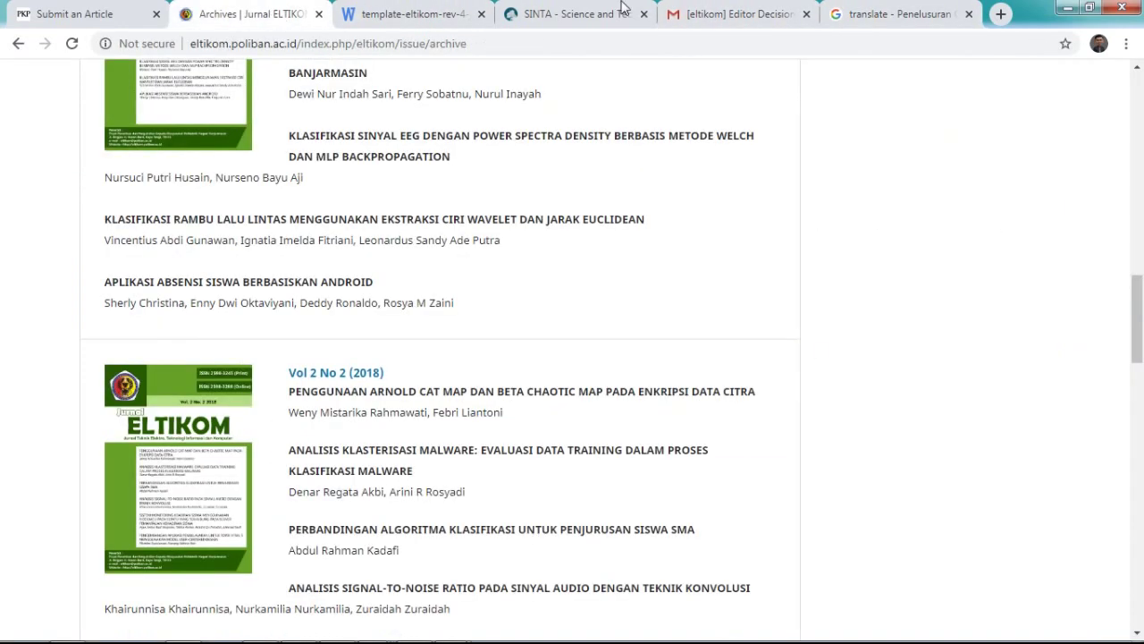
left_click(434, 9)
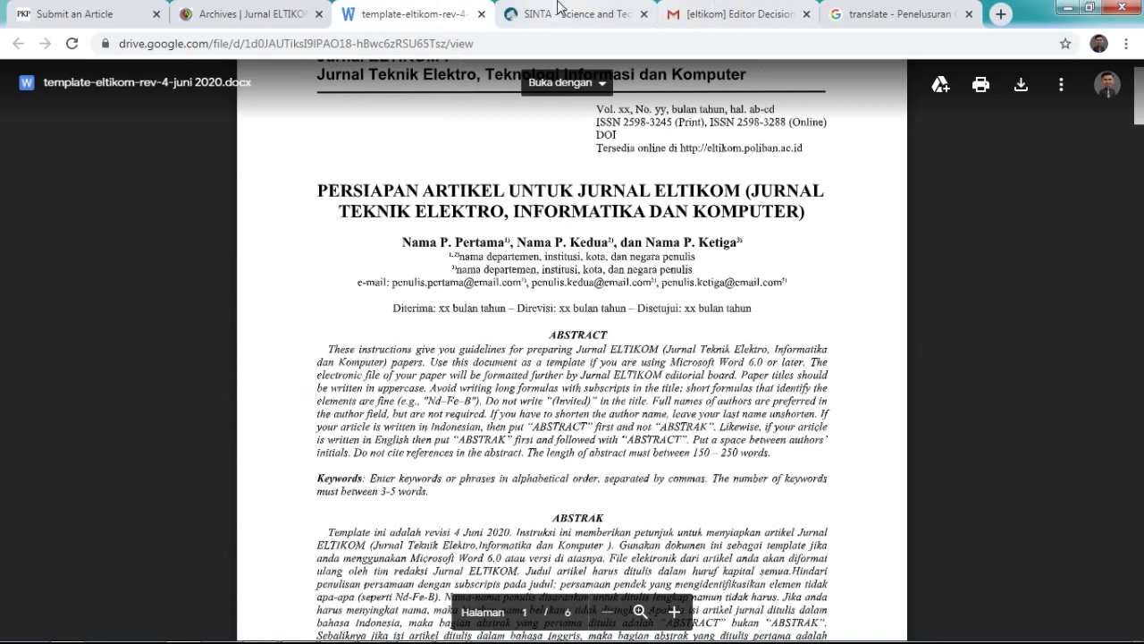
left_click(563, 13)
left_click(131, 8)
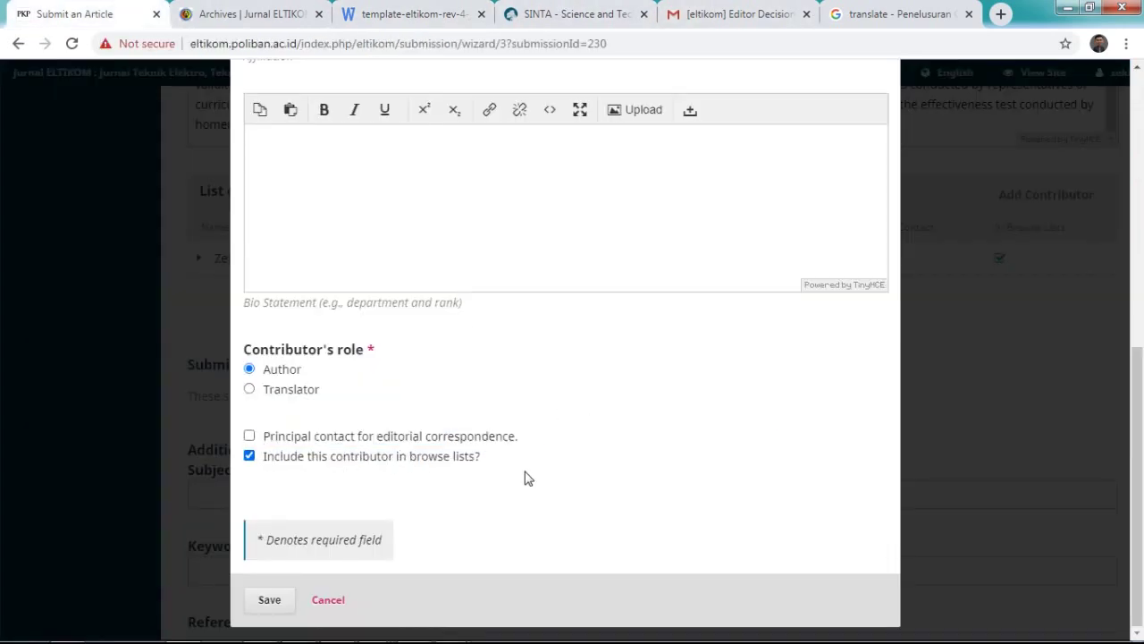
Save the co-author so the List of Contributors shows two Authors, confirmed by 'Author added.'.
scroll(721, 500, "up", 6)
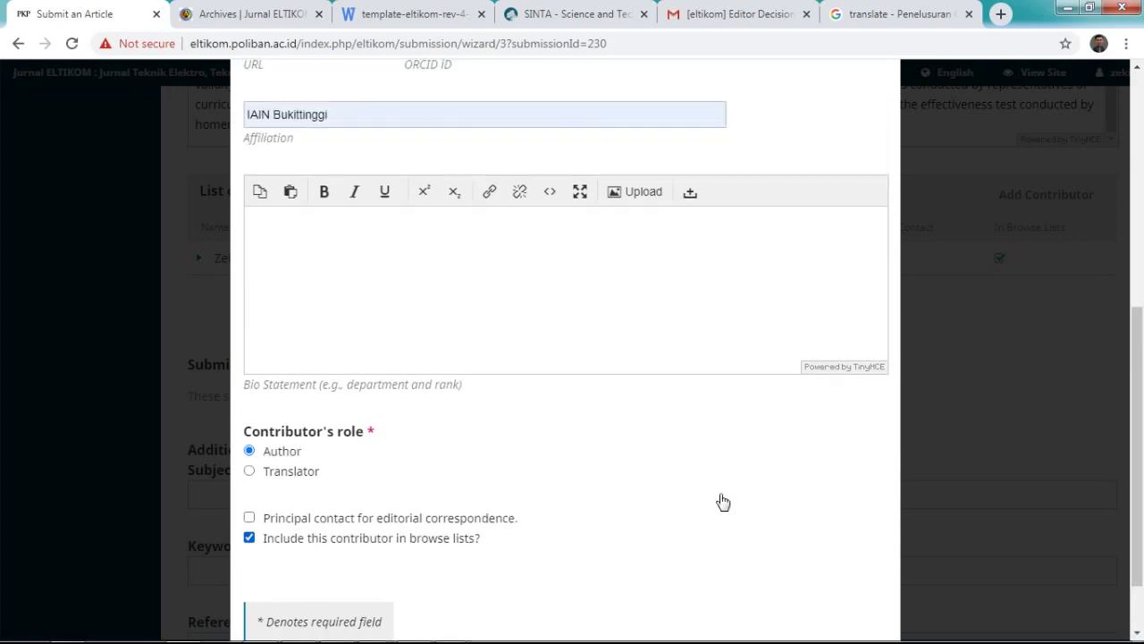
scroll(698, 384, "down", 1)
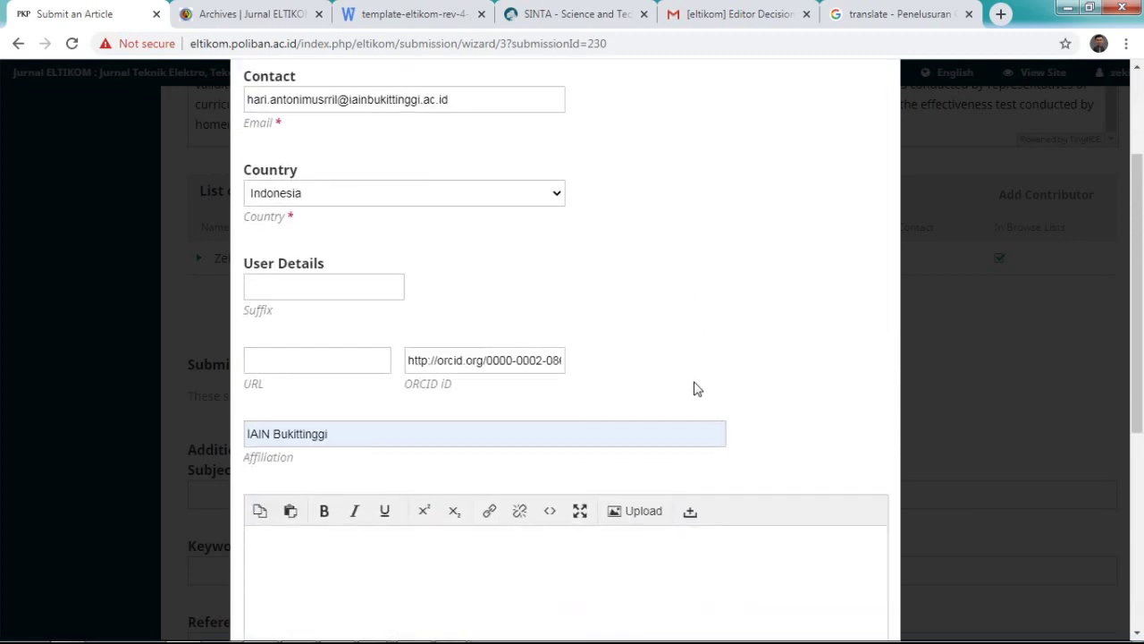
scroll(693, 407, "down", 4)
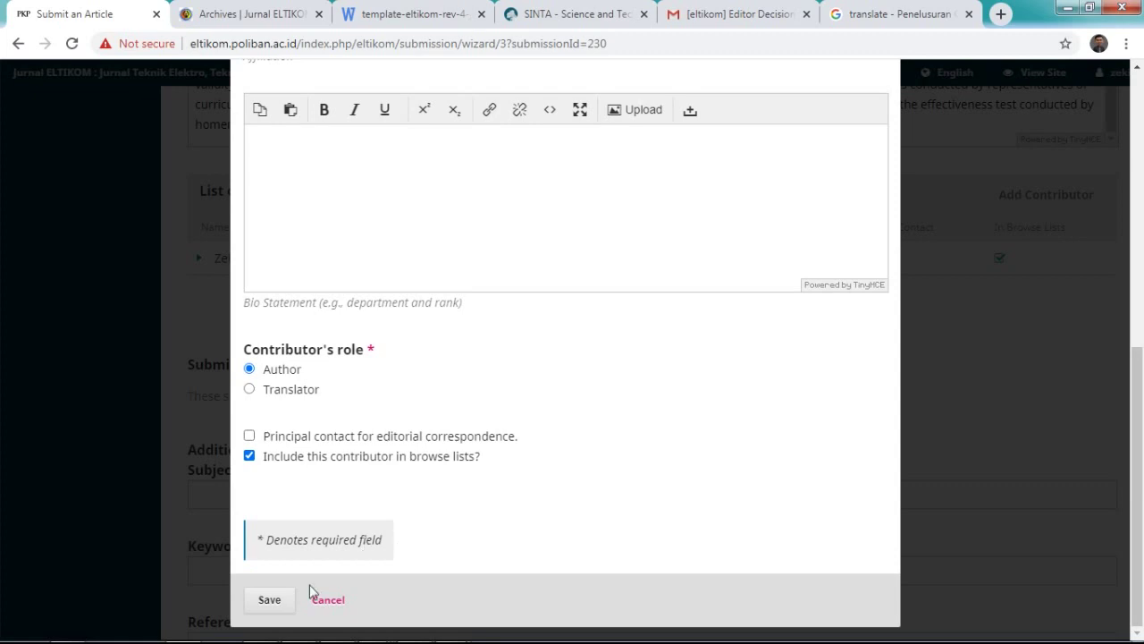
left_click(269, 600)
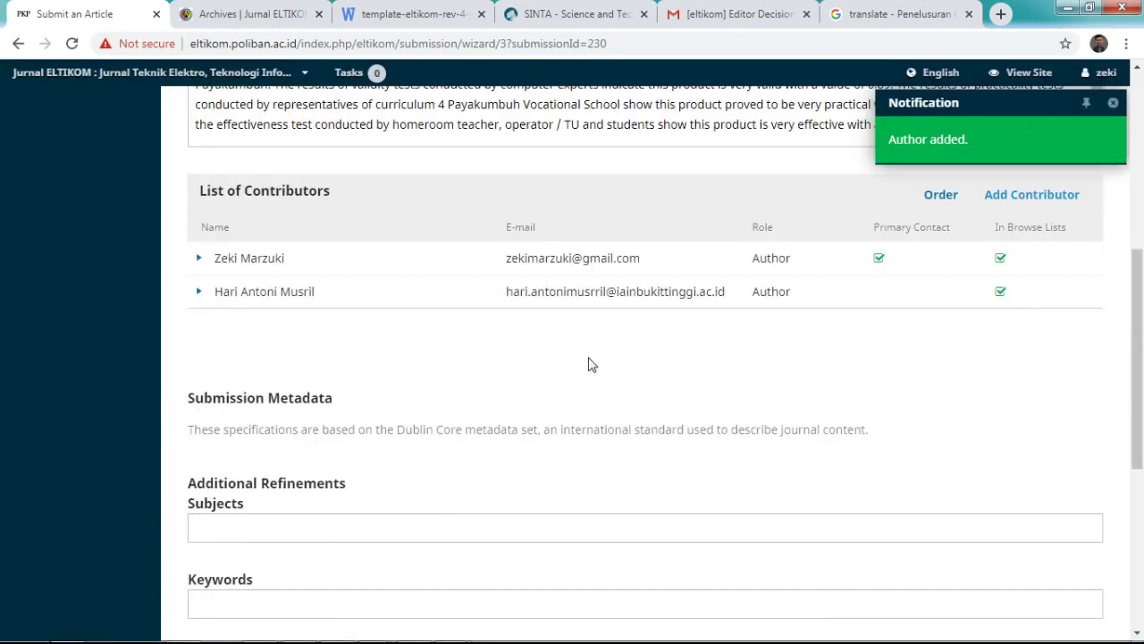
scroll(537, 363, "down", 1)
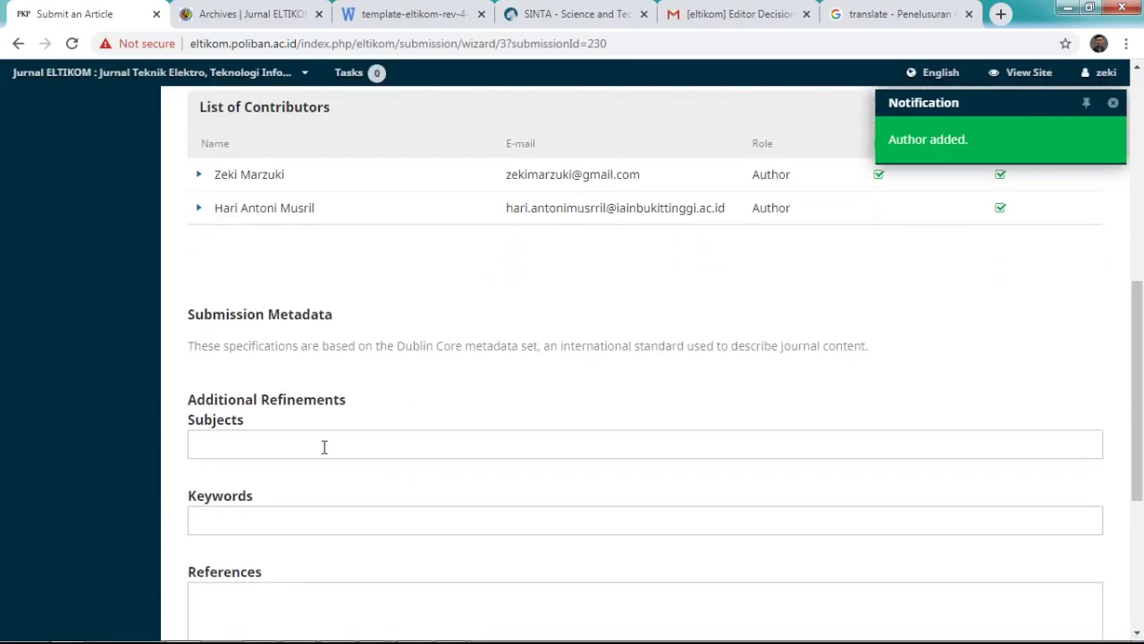
scroll(294, 393, "down", 2)
left_click(274, 361)
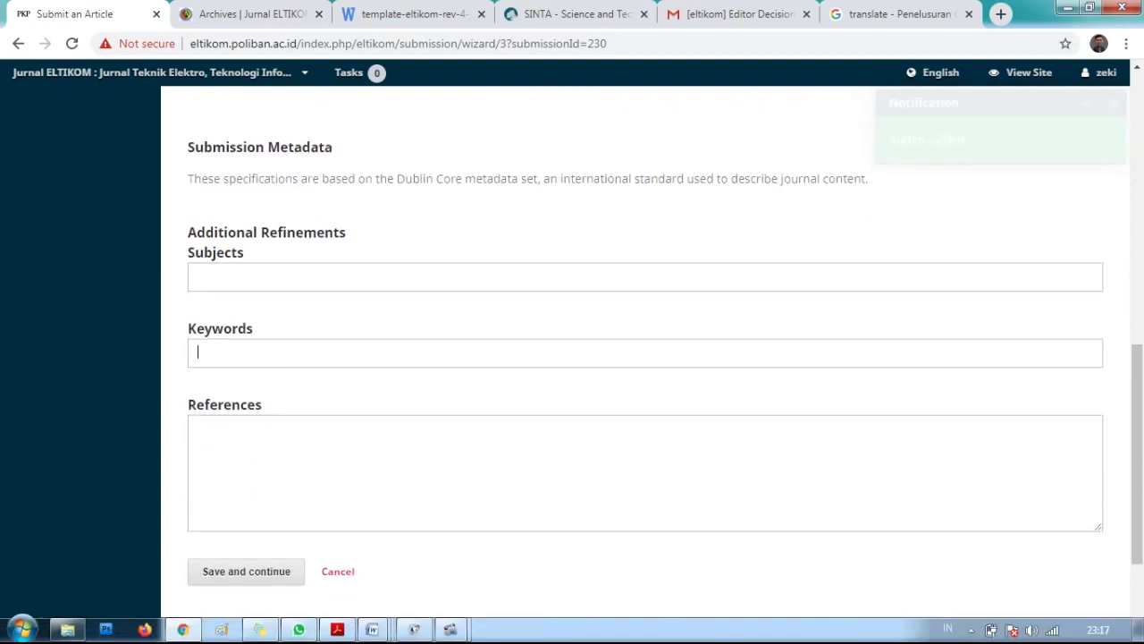
Look through the ABSTRAK document in Word for the keywords, then close it.
mouse_move(372, 630)
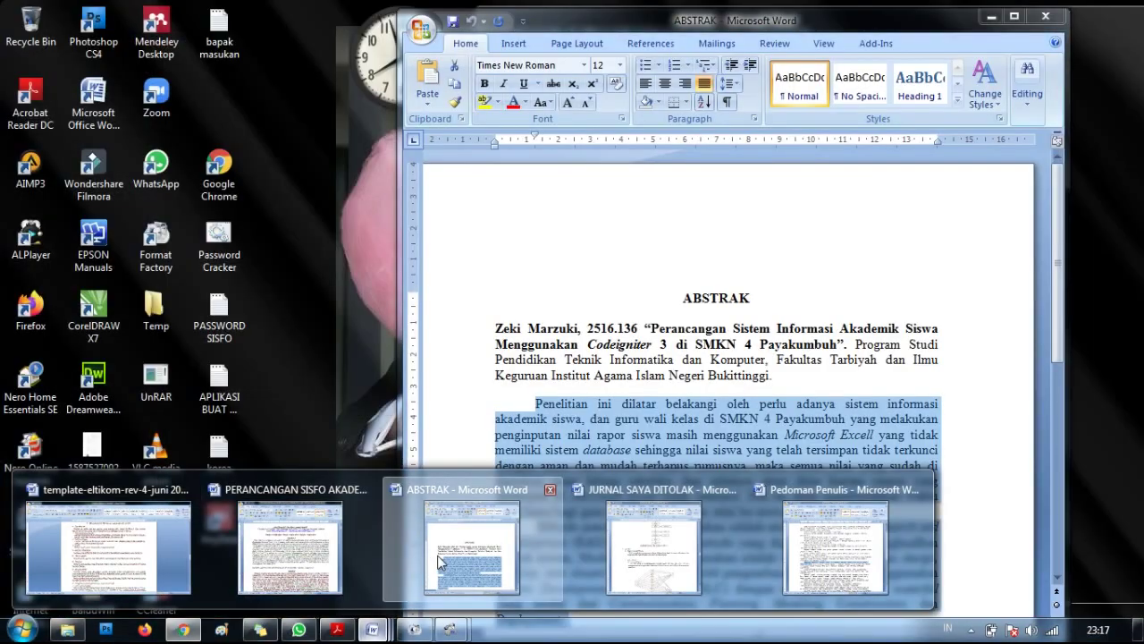
left_click(471, 547)
scroll(693, 454, "down", 1)
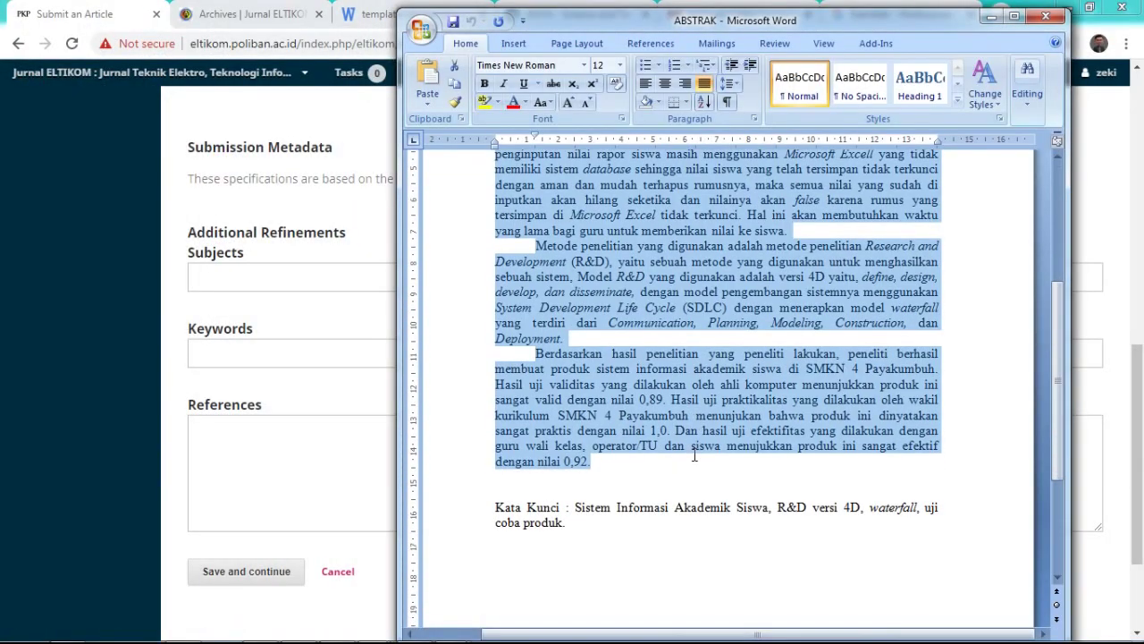
scroll(693, 454, "up", 4)
scroll(693, 454, "down", 1)
left_click(284, 377)
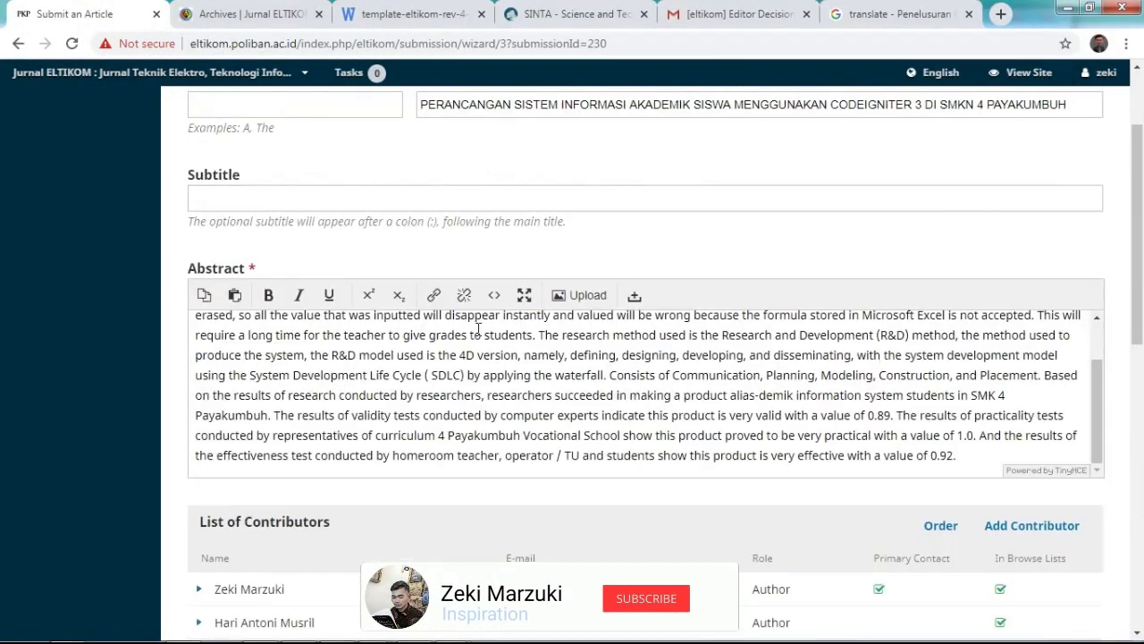
scroll(241, 366, "up", 2)
scroll(241, 366, "down", 2)
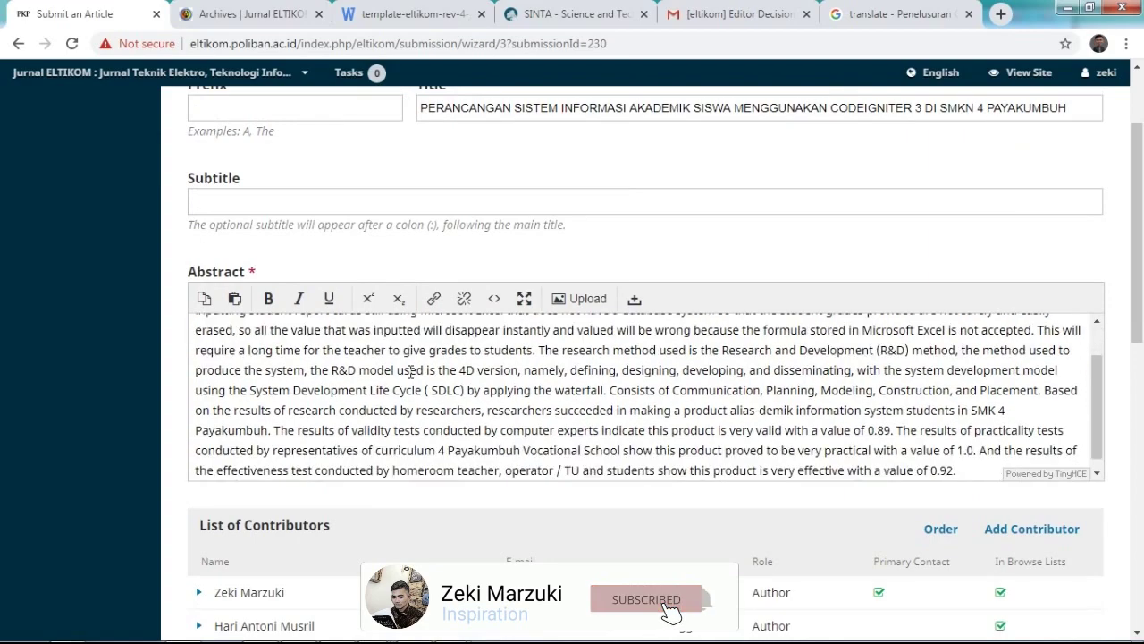
scroll(454, 506, "down", 8)
scroll(459, 528, "up", 2)
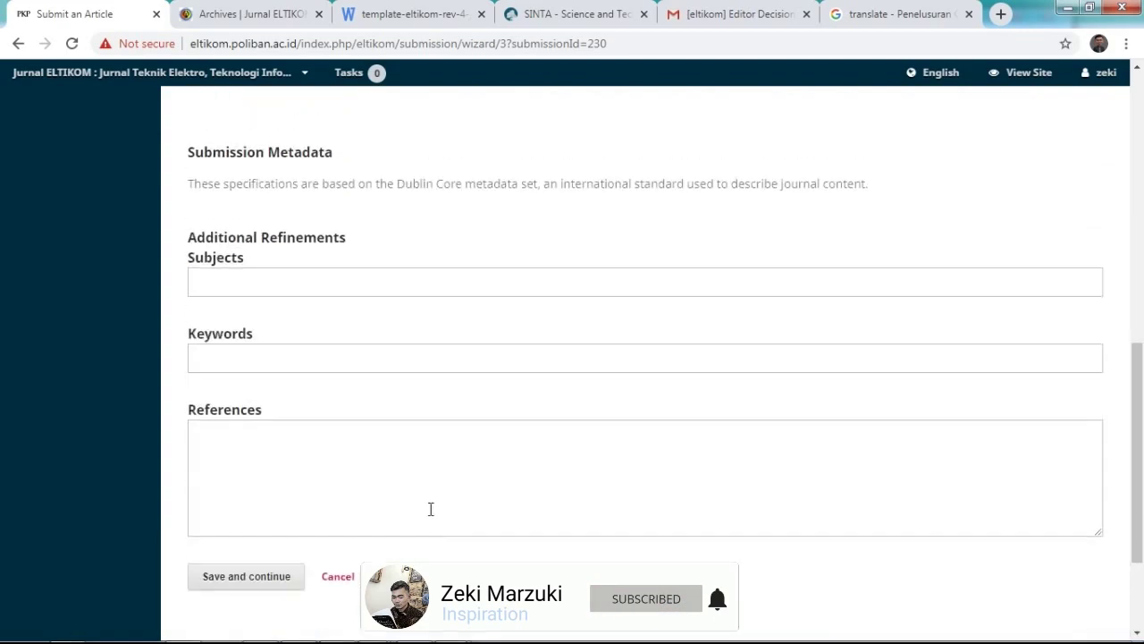
mouse_move(372, 629)
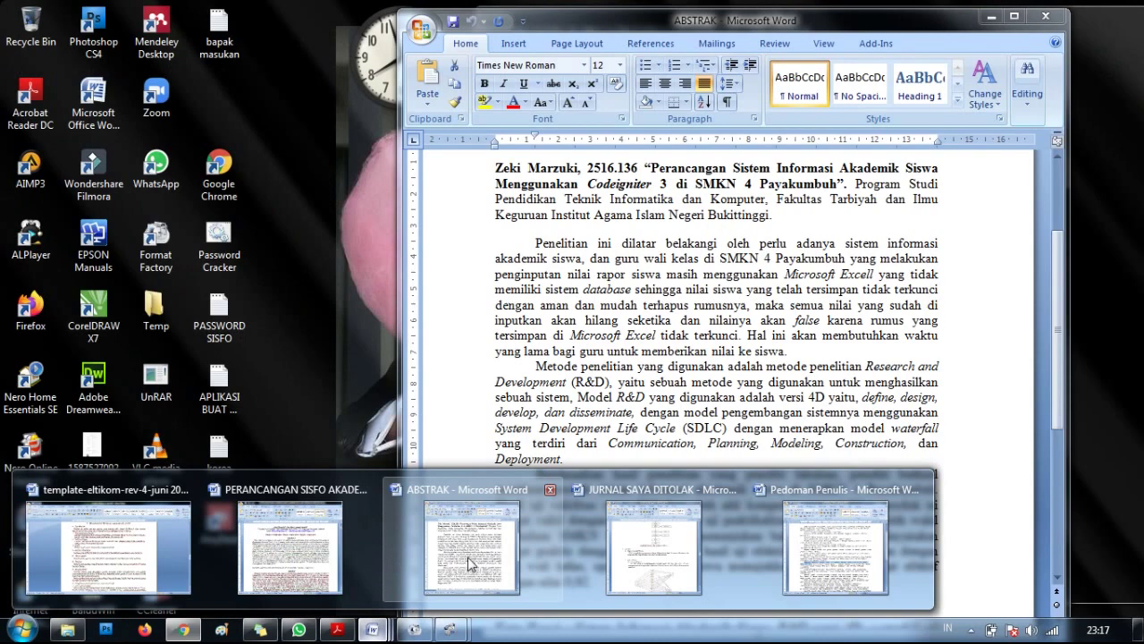
left_click(467, 557)
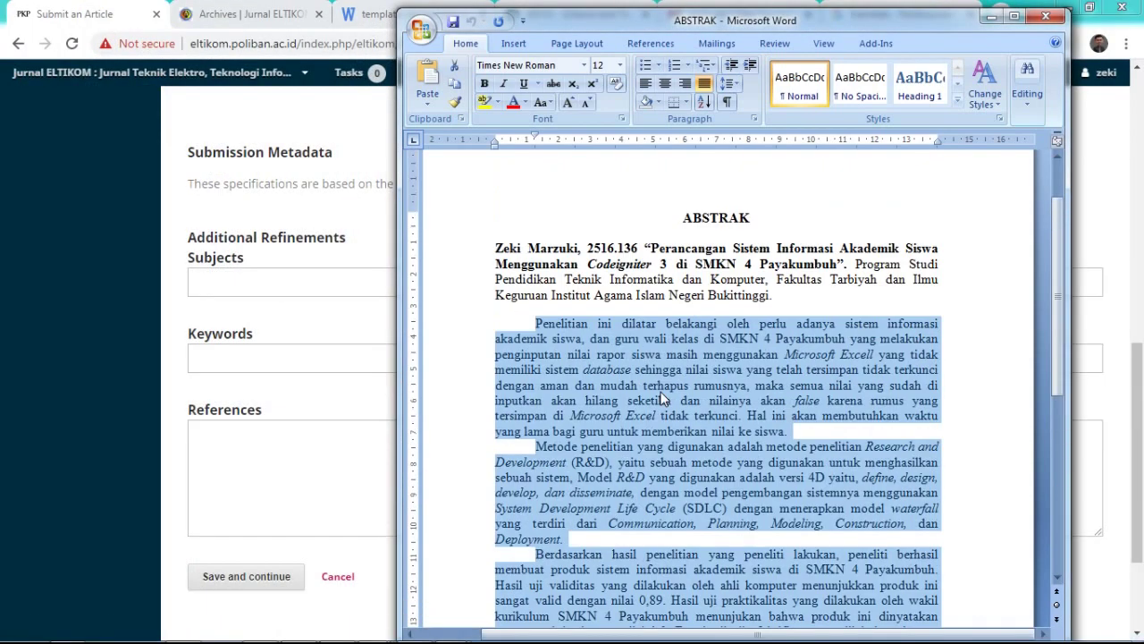
scroll(661, 392, "down", 5)
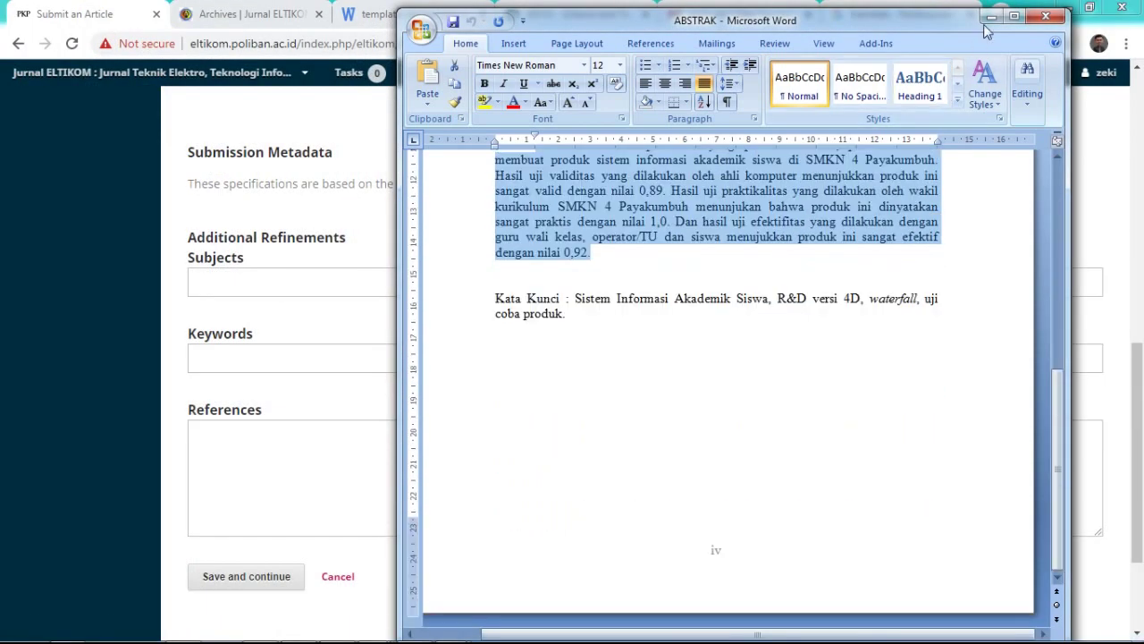
left_click(992, 16)
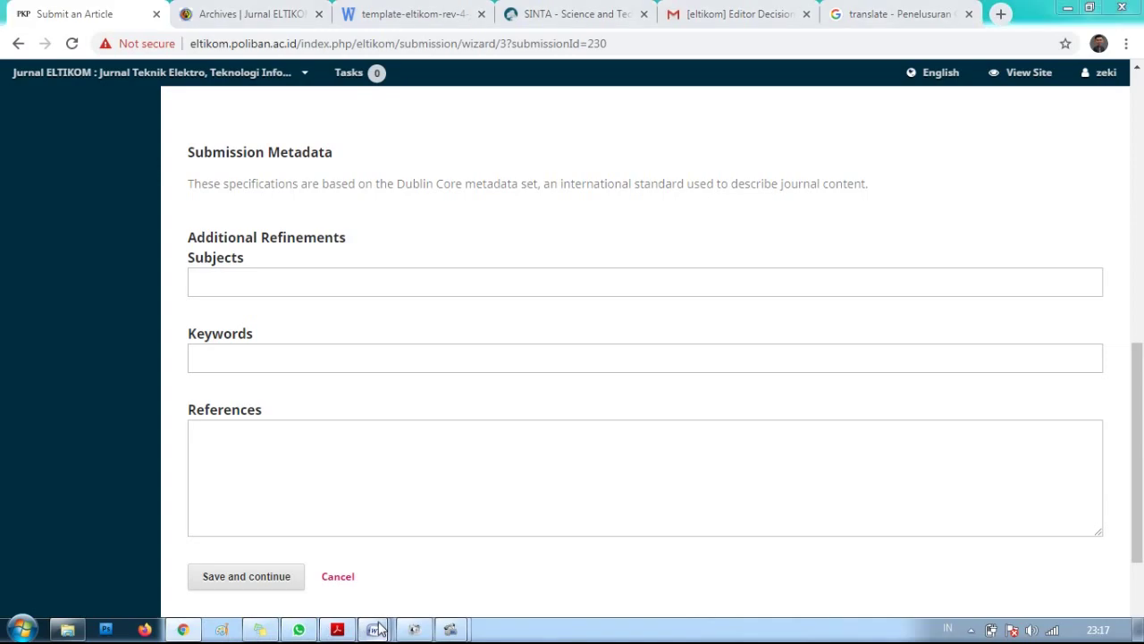
Copy 'Academic Information System, 4D version of R&D, waterfalls, product trials' from the article into Keywords.
mouse_move(371, 629)
left_click(323, 599)
scroll(615, 322, "down", 1)
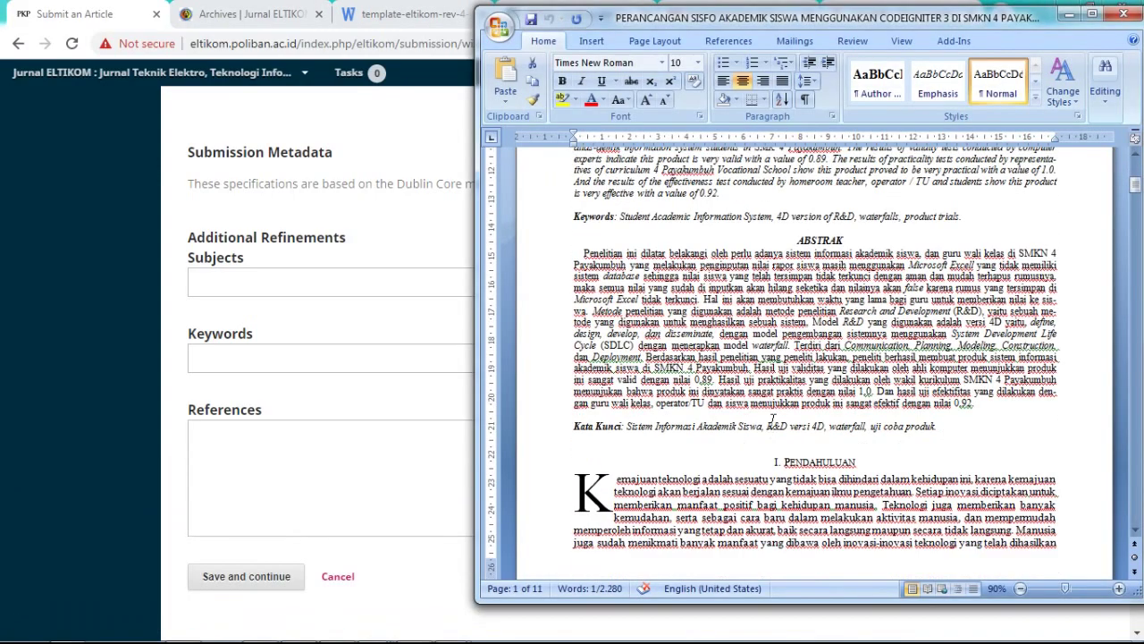
scroll(615, 322, "up", 3)
left_click_drag(616, 322, 576, 322)
left_click_drag(942, 313, 964, 321)
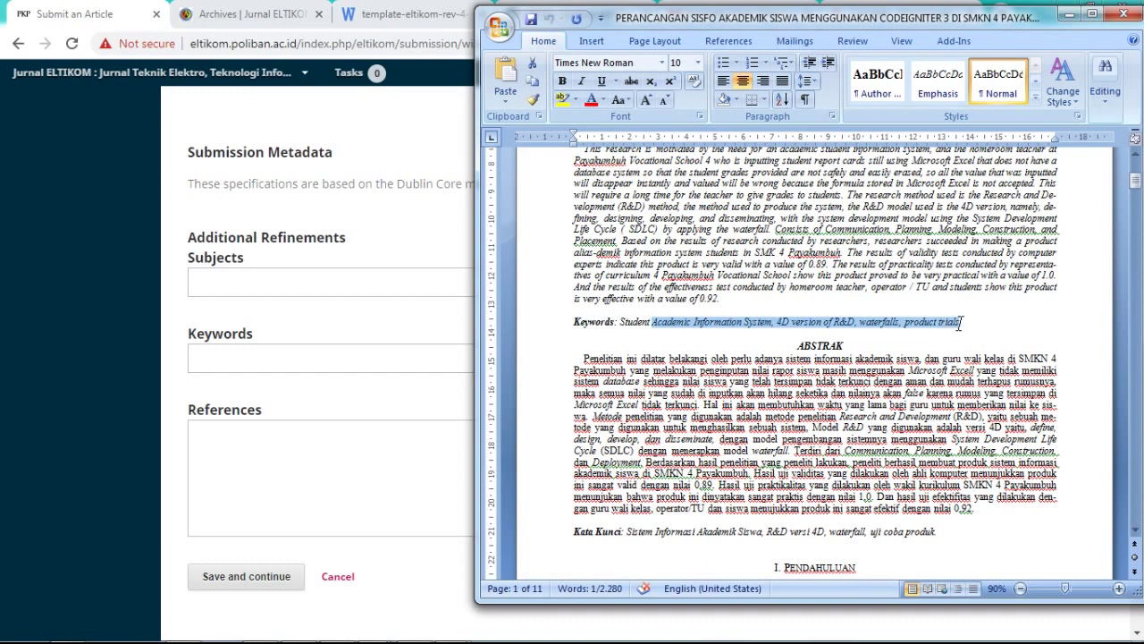
key("ctrl+c")
left_click(291, 365)
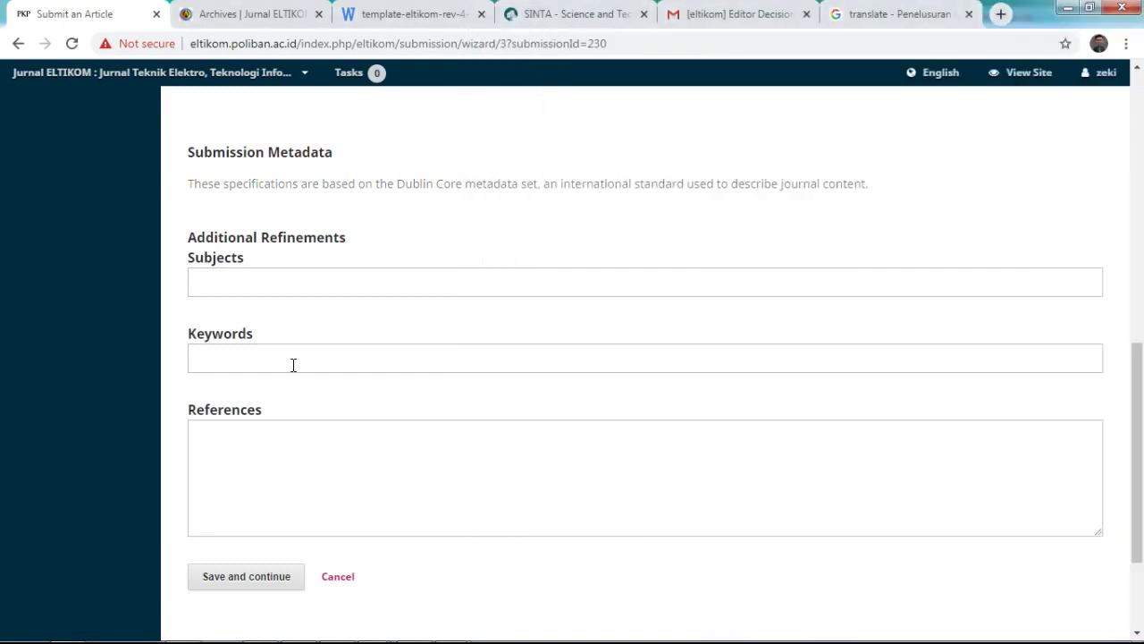
key("ctrl+v")
left_click(355, 406)
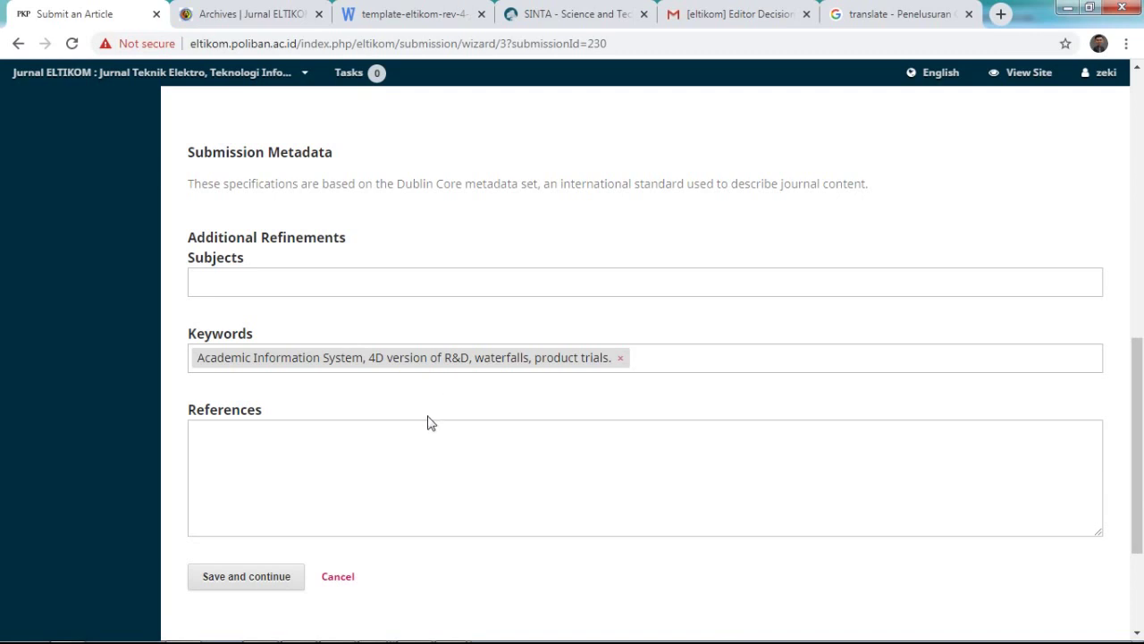
left_click(379, 477)
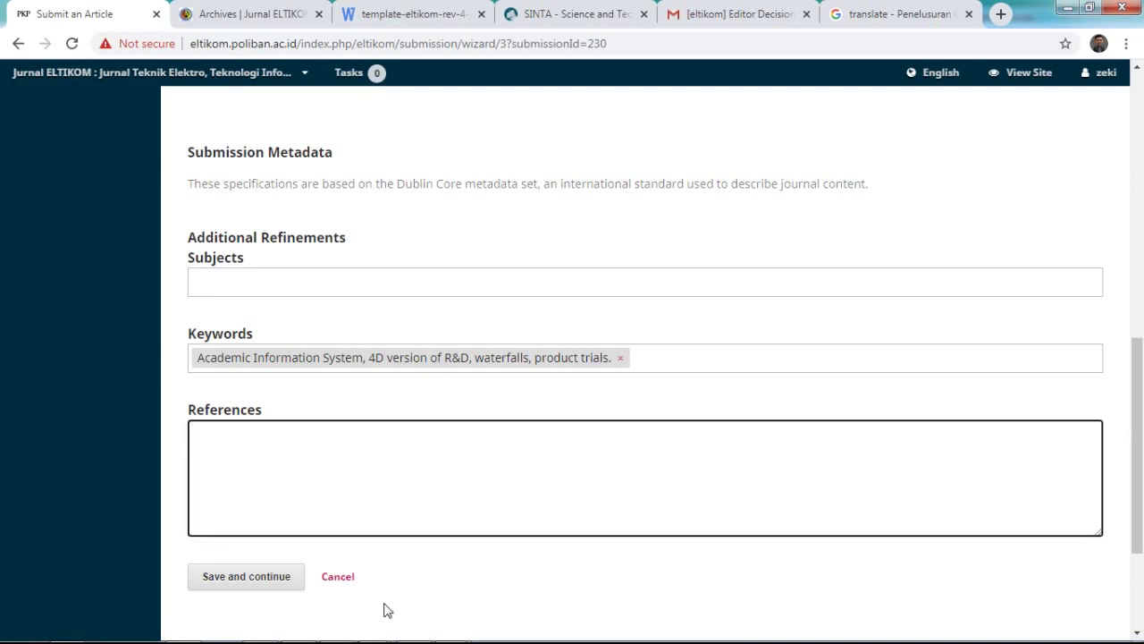
Copy the reference list [1]–[9] from the Word manuscript.
mouse_move(372, 630)
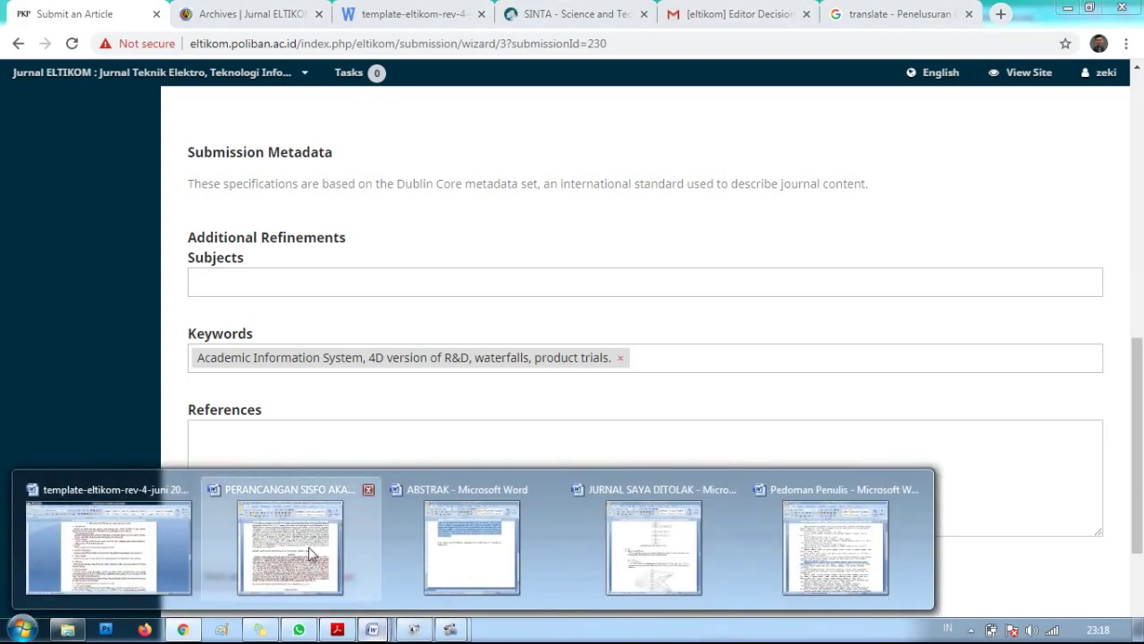
left_click(311, 554)
scroll(814, 357, "down", 5)
left_click_drag(1135, 189, 1100, 542)
left_click(608, 240)
key("ctrl+shift+End")
left_click_drag(742, 310, 950, 452)
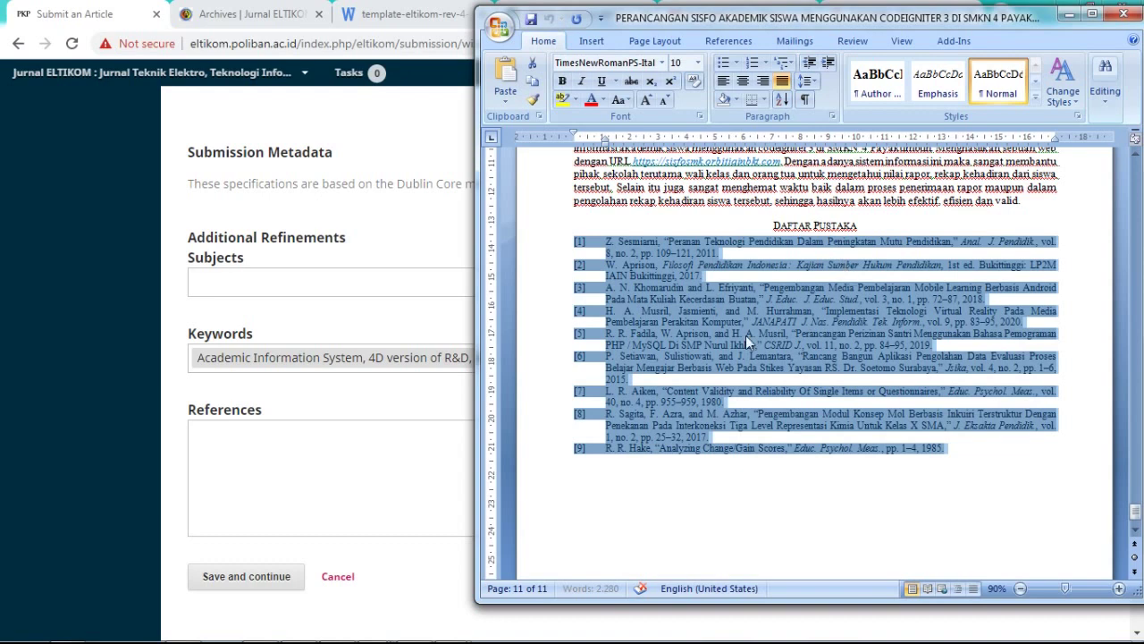
Paste the references into the References box, trim trailing blank lines, and save the metadata.
left_click(327, 390)
left_click(276, 479)
key("ctrl+v")
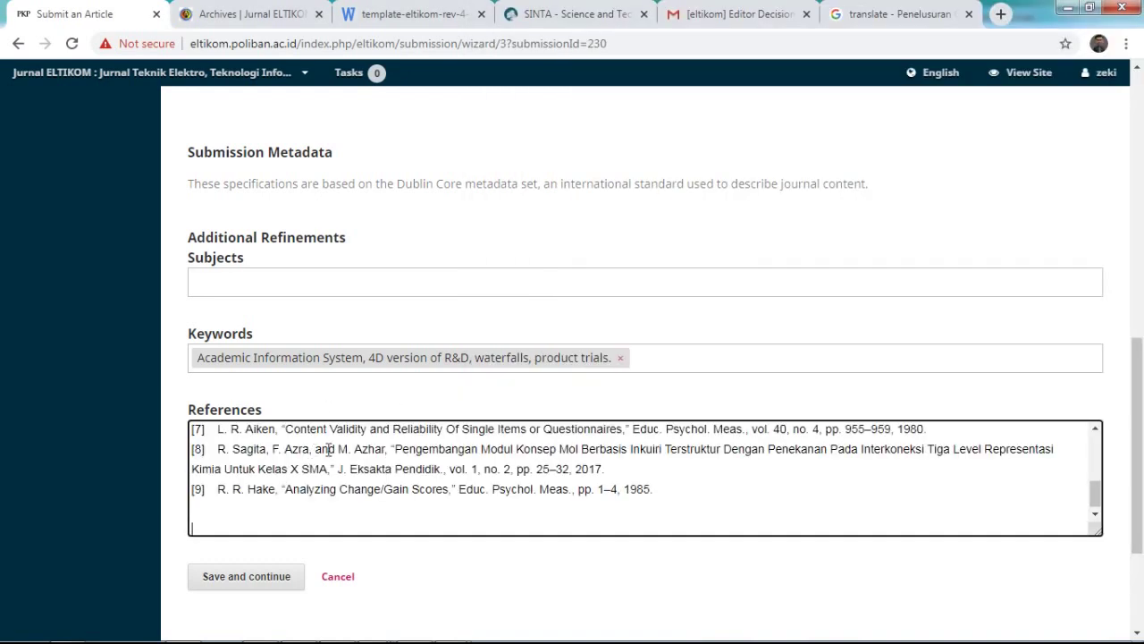
key("BackSpace")
key("BackSpace")
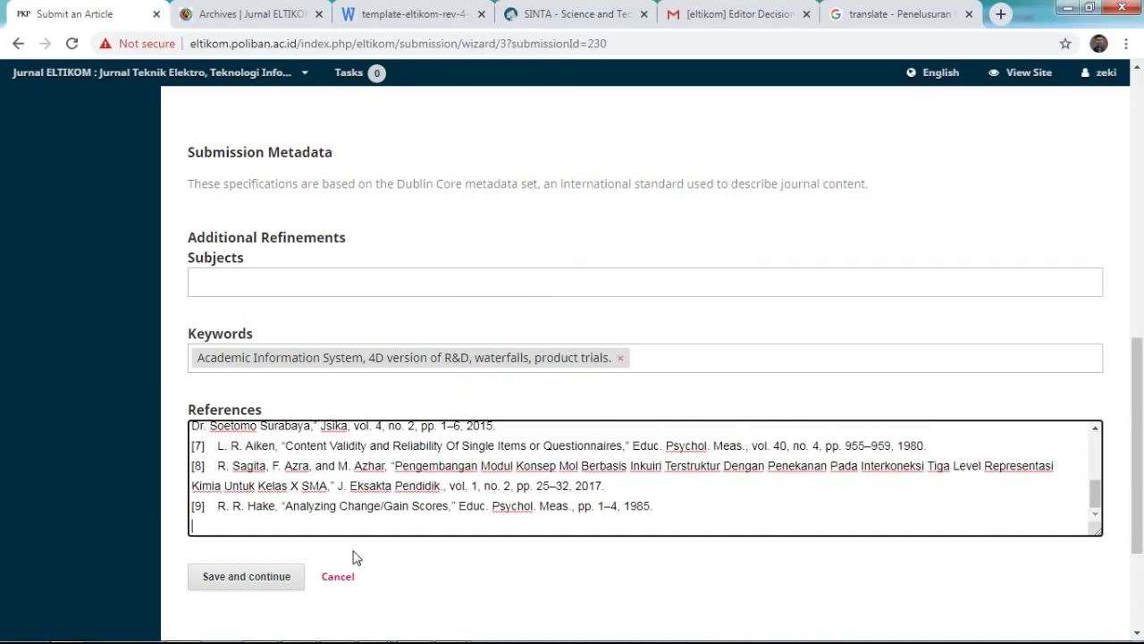
left_click(247, 583)
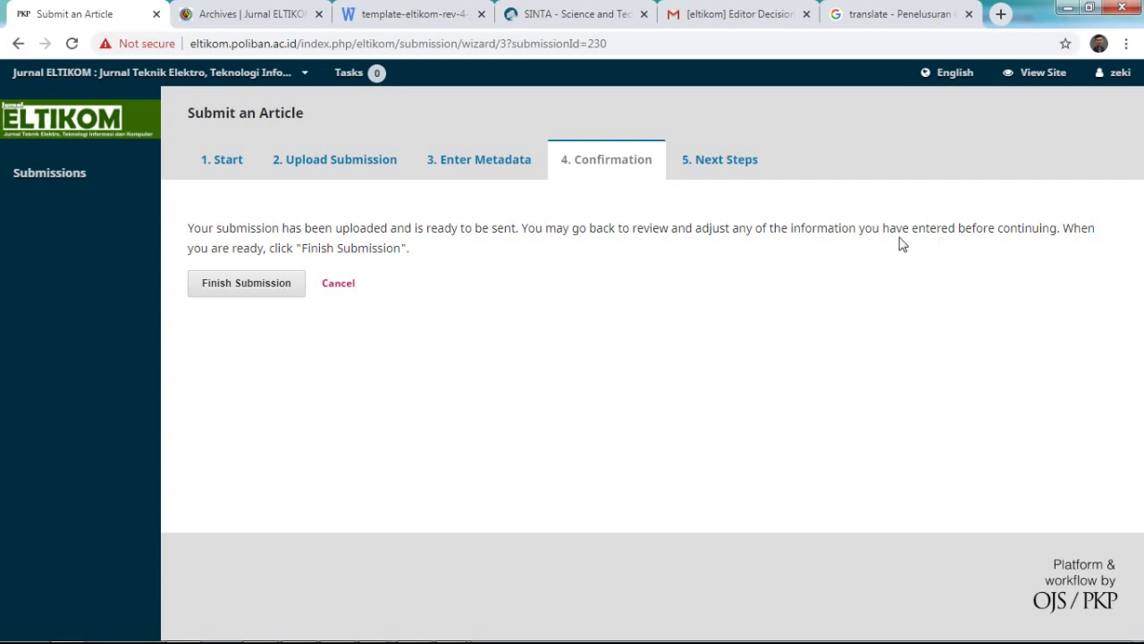
Finish submission 230 and confirm sending it to Jurnal ELTIKOM.
left_click(257, 288)
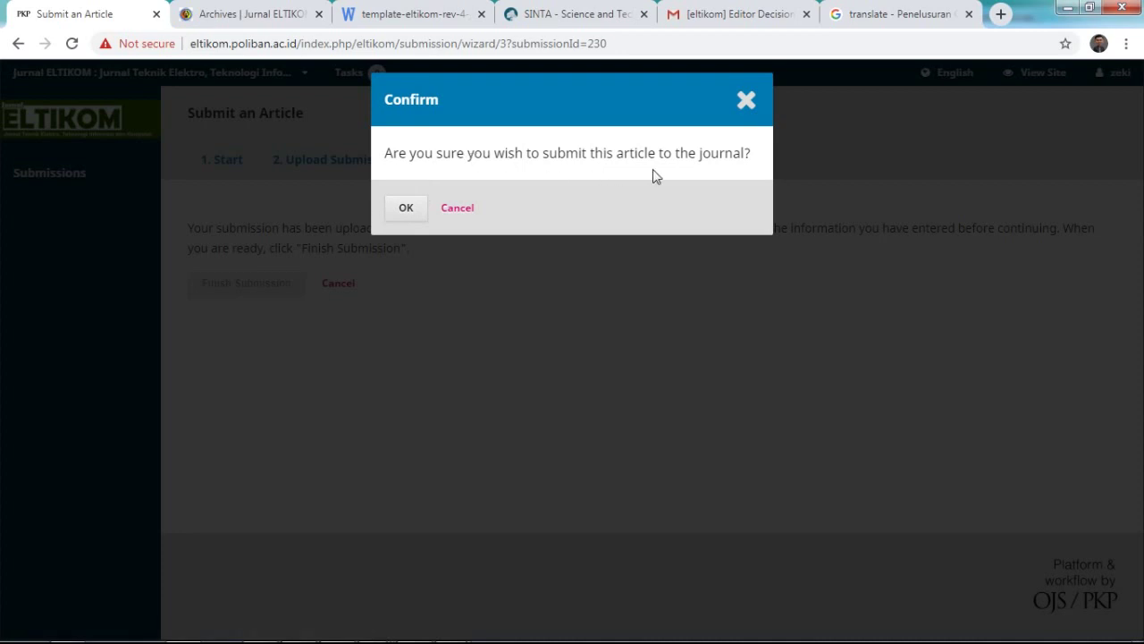
left_click(412, 215)
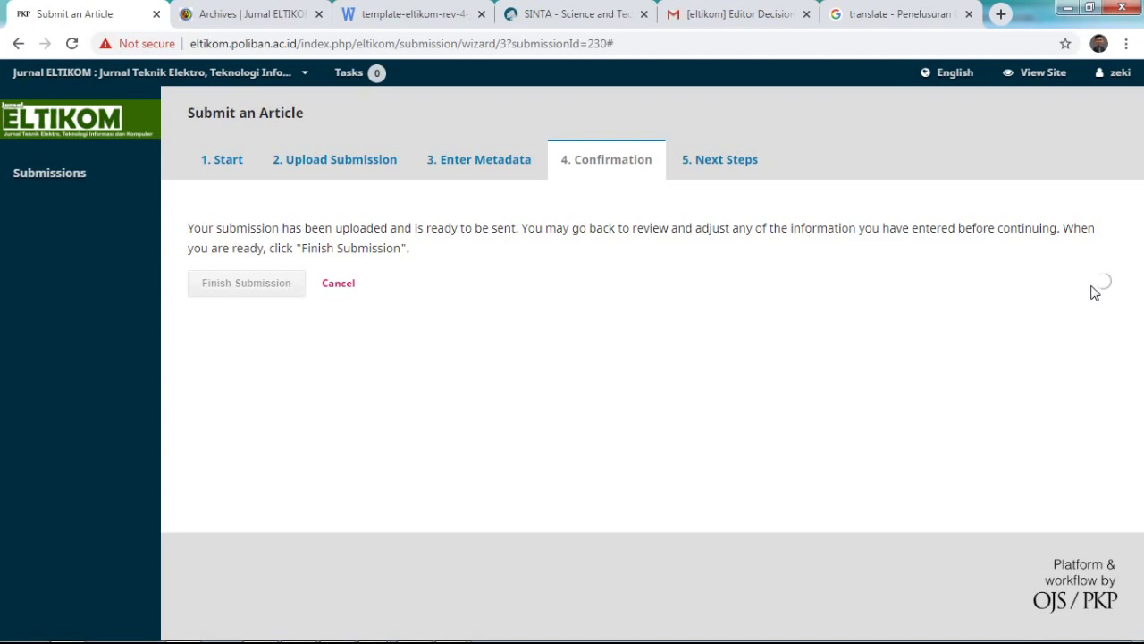
left_click(725, 12)
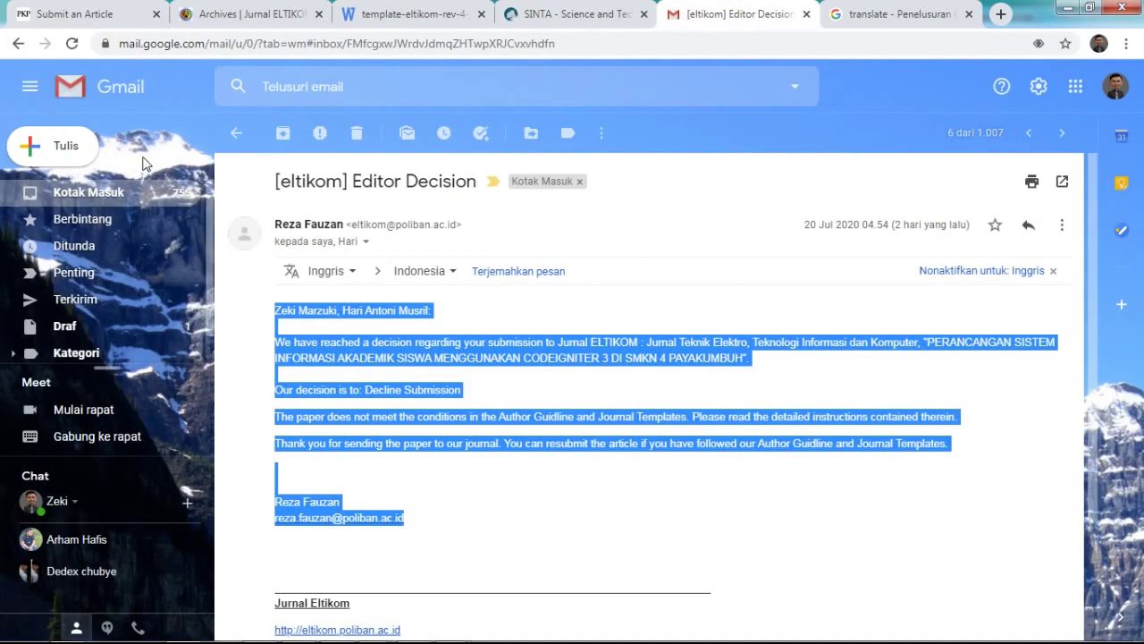
left_click(90, 195)
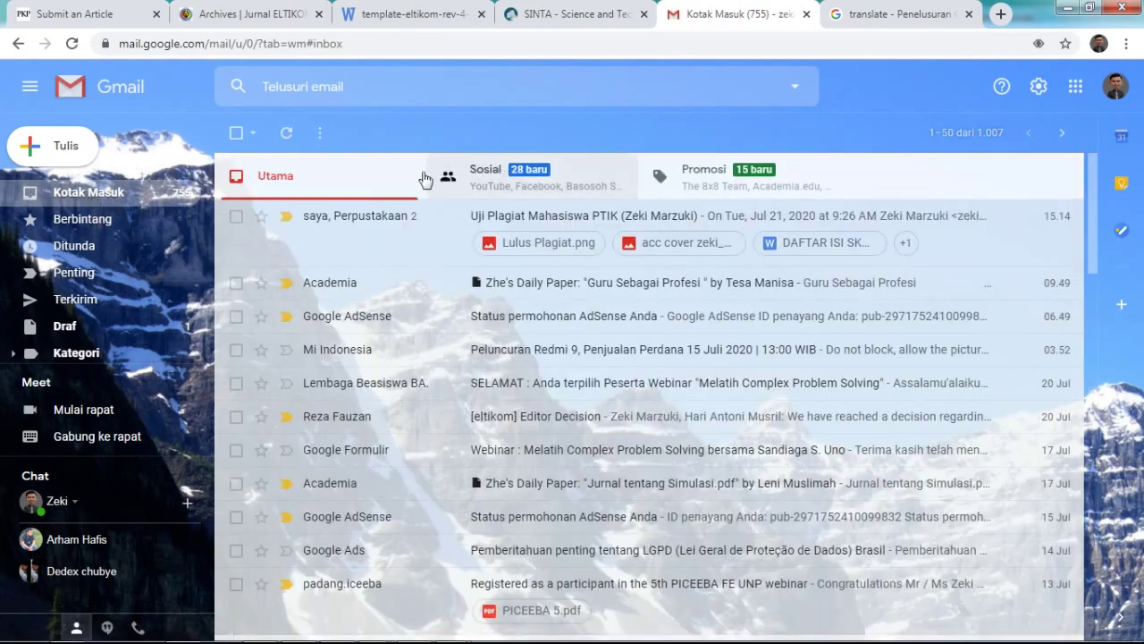
left_click(72, 43)
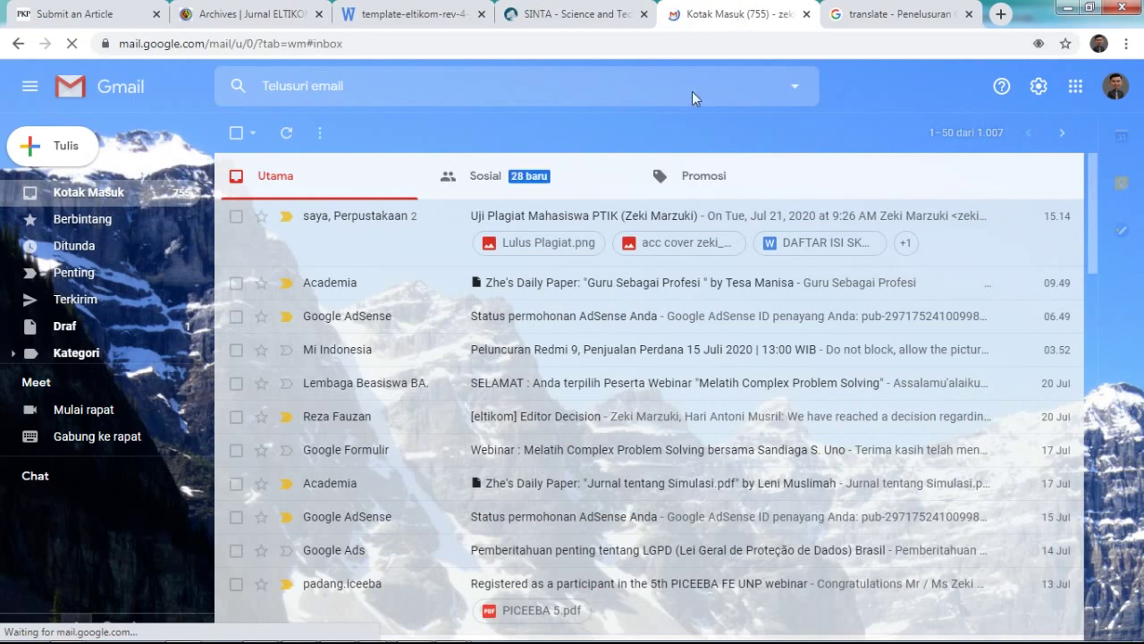
left_click(80, 13)
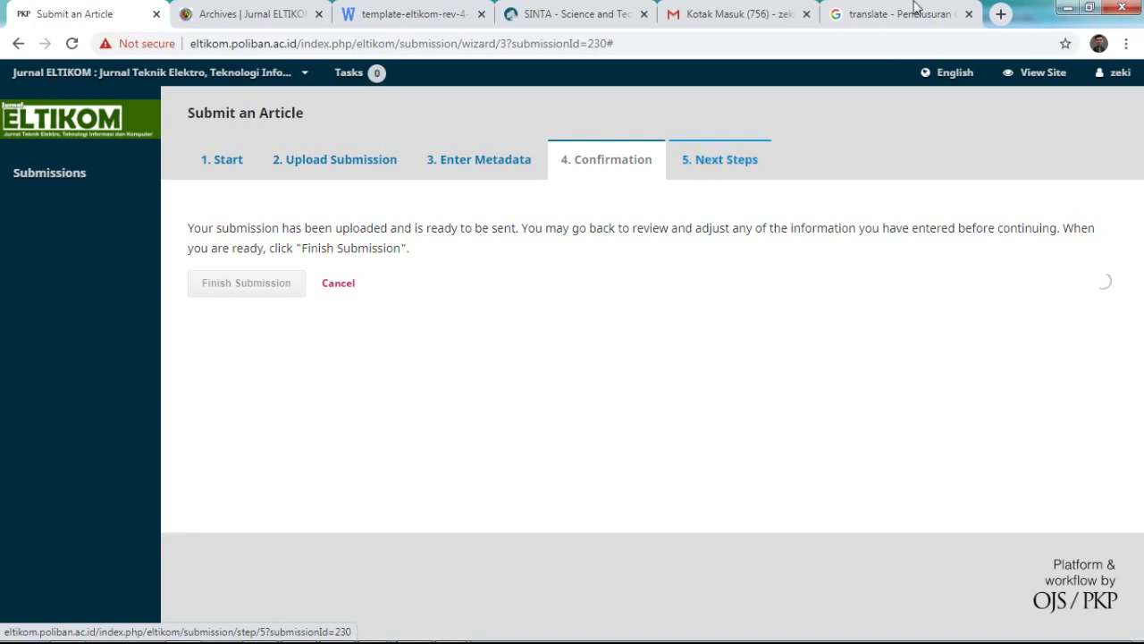
Go from the Archives page to the About the Journal page.
left_click(201, 18)
scroll(527, 224, "up", 15)
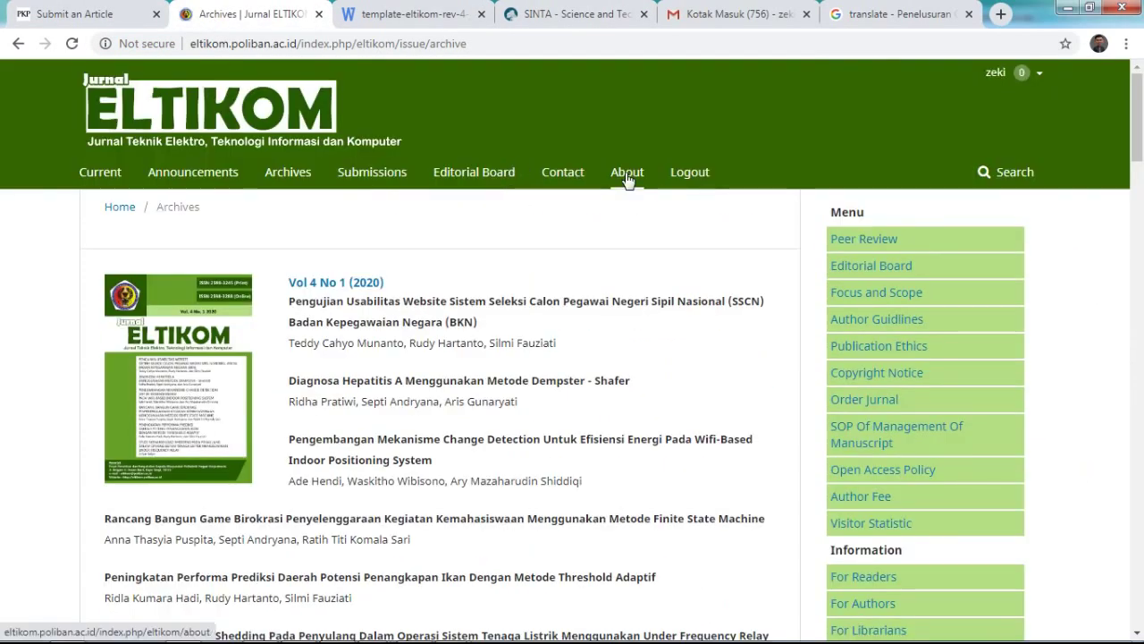
left_click(626, 177)
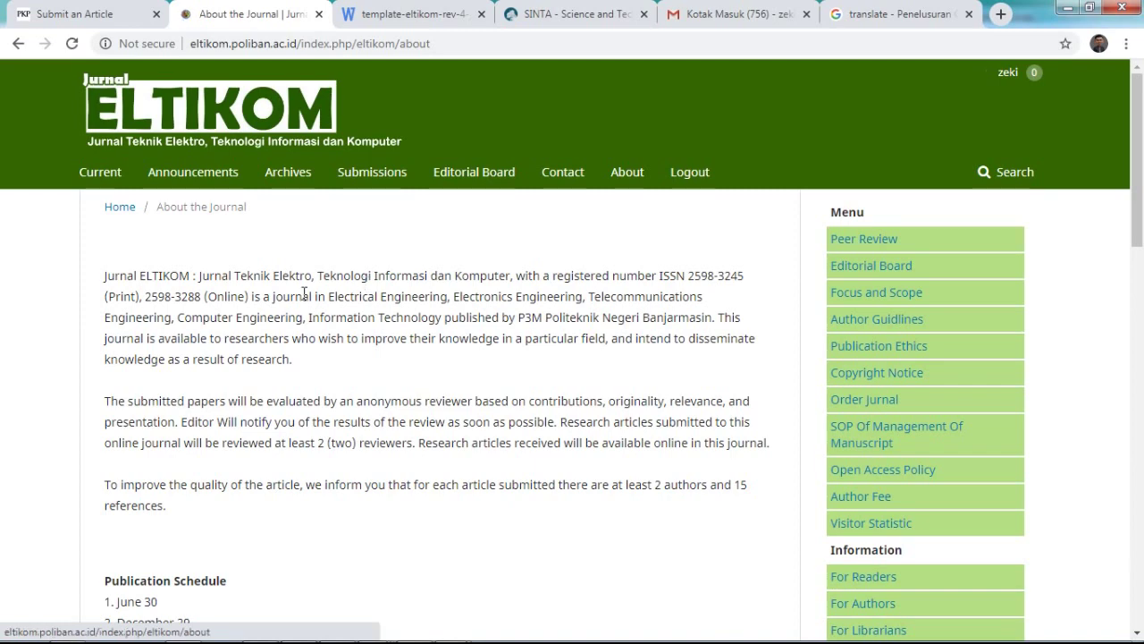
scroll(205, 294, "down", 1)
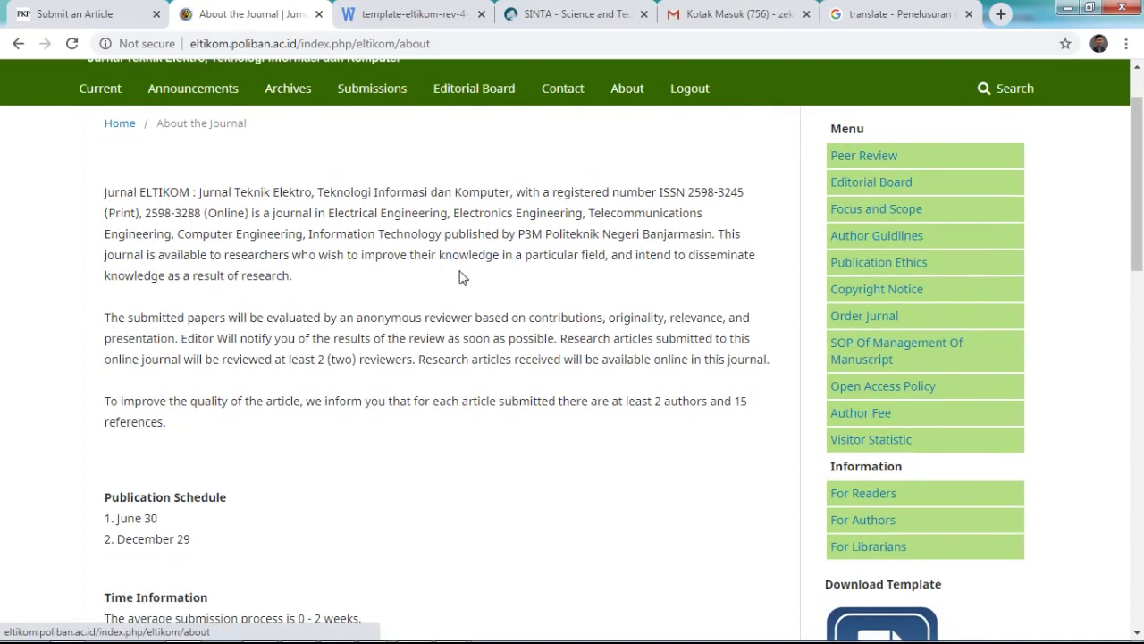
scroll(421, 321, "up", 1)
scroll(375, 376, "down", 1)
scroll(207, 324, "up", 1)
scroll(228, 317, "down", 3)
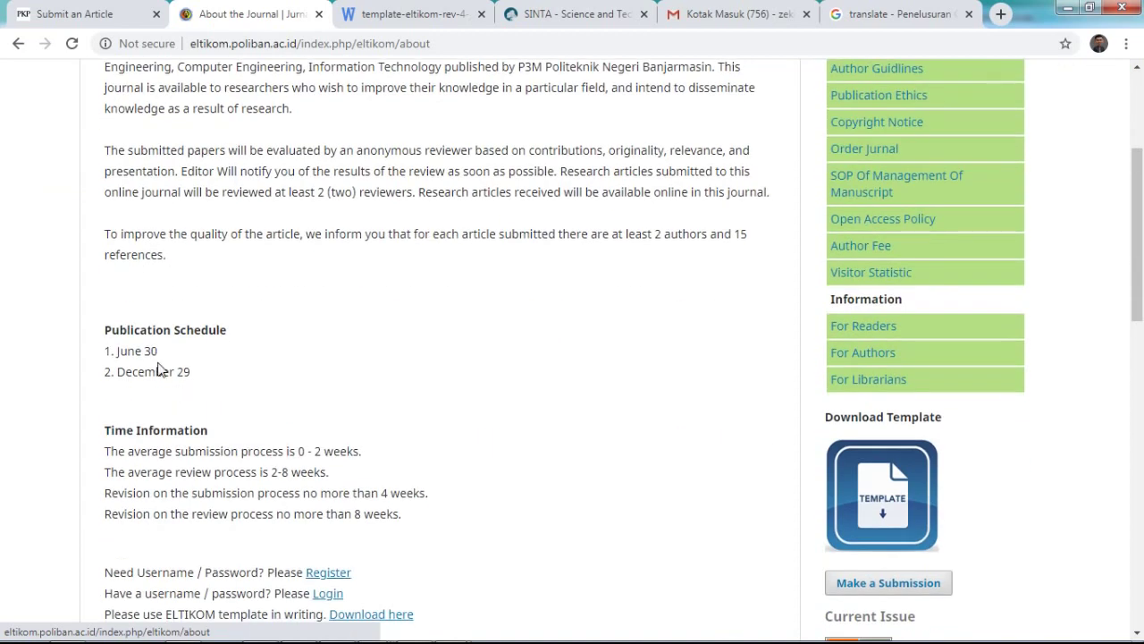
Select the Publication Schedule heading with its June 30 and December 29 dates.
left_click_drag(104, 333, 252, 382)
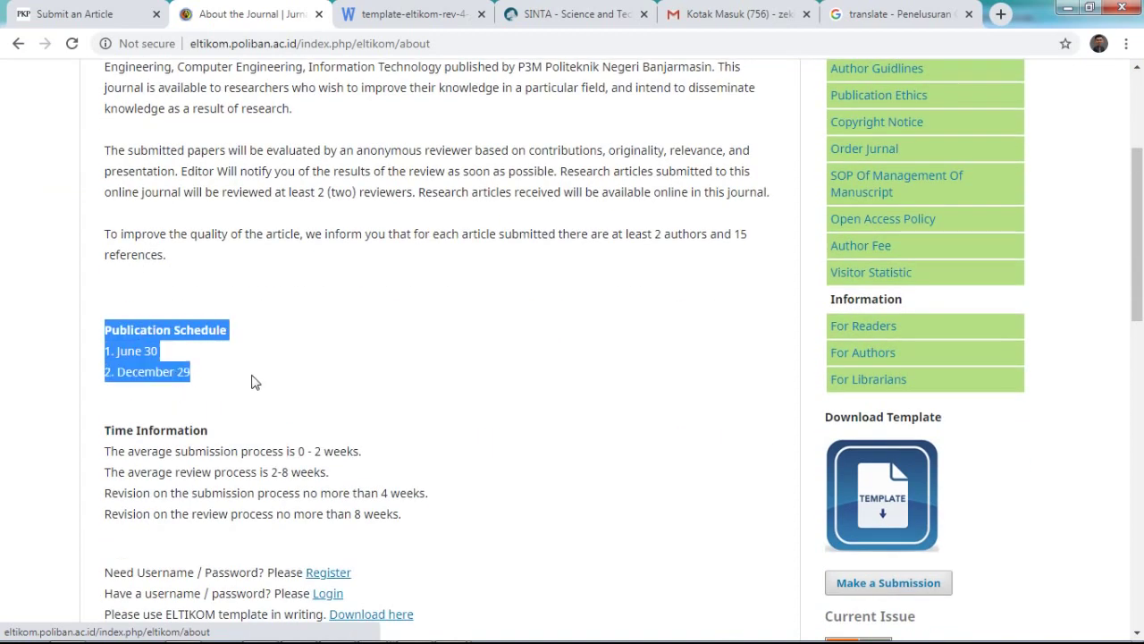
left_click(288, 381)
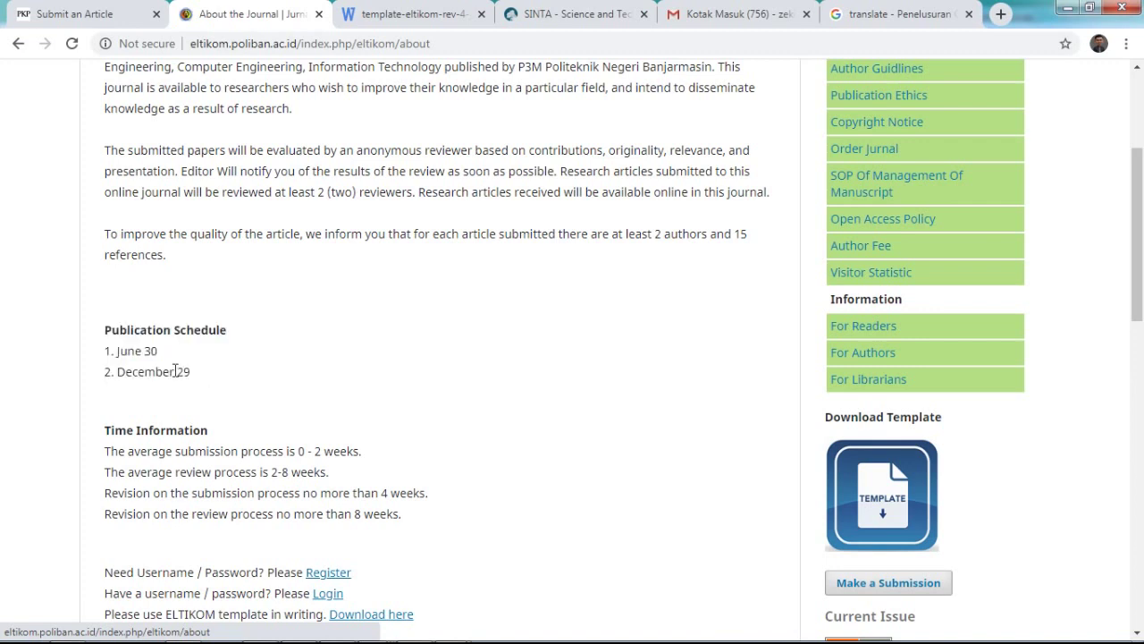
double_click(147, 351)
left_click_drag(110, 371, 220, 375)
left_click(182, 369)
left_click_drag(108, 350, 197, 360)
left_click(151, 354)
left_click(199, 360)
left_click_drag(105, 333, 272, 385)
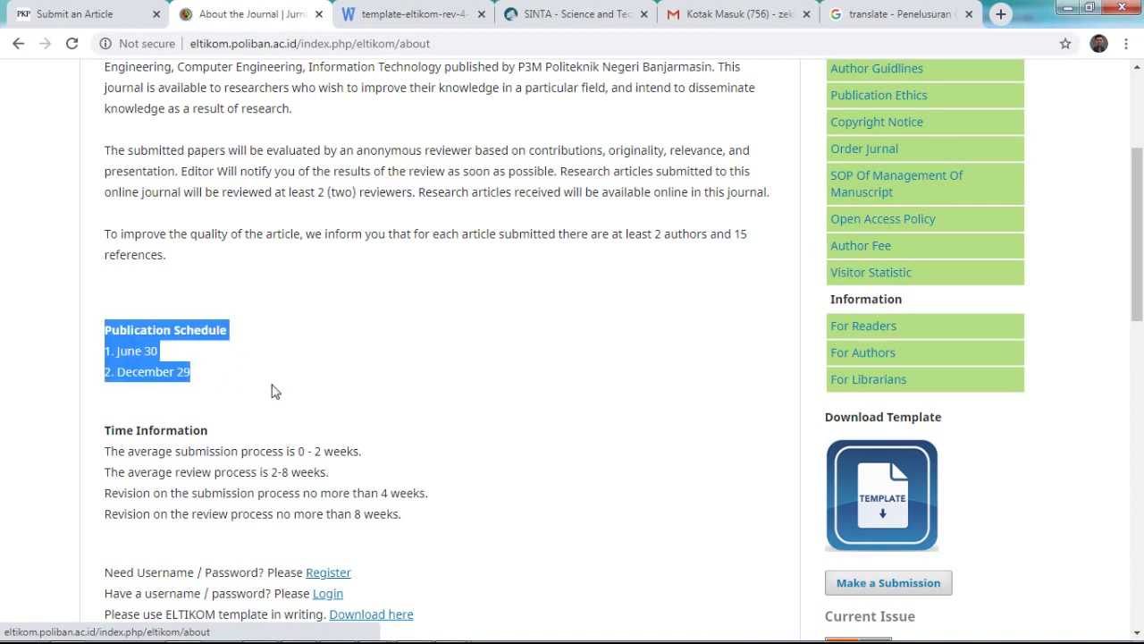
left_click(290, 381)
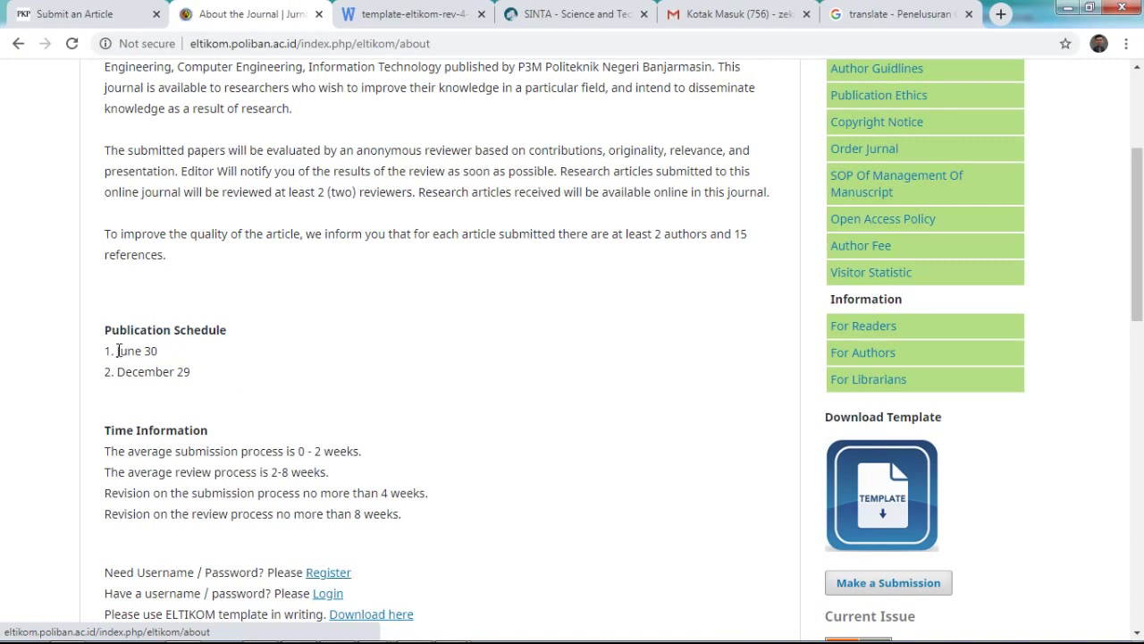
Reselect the publication dates, then select the four Time Information lines for copying.
left_click_drag(118, 350, 242, 384)
left_click(394, 363)
left_click_drag(118, 352, 199, 372)
left_click(201, 377)
left_click_drag(108, 353, 226, 377)
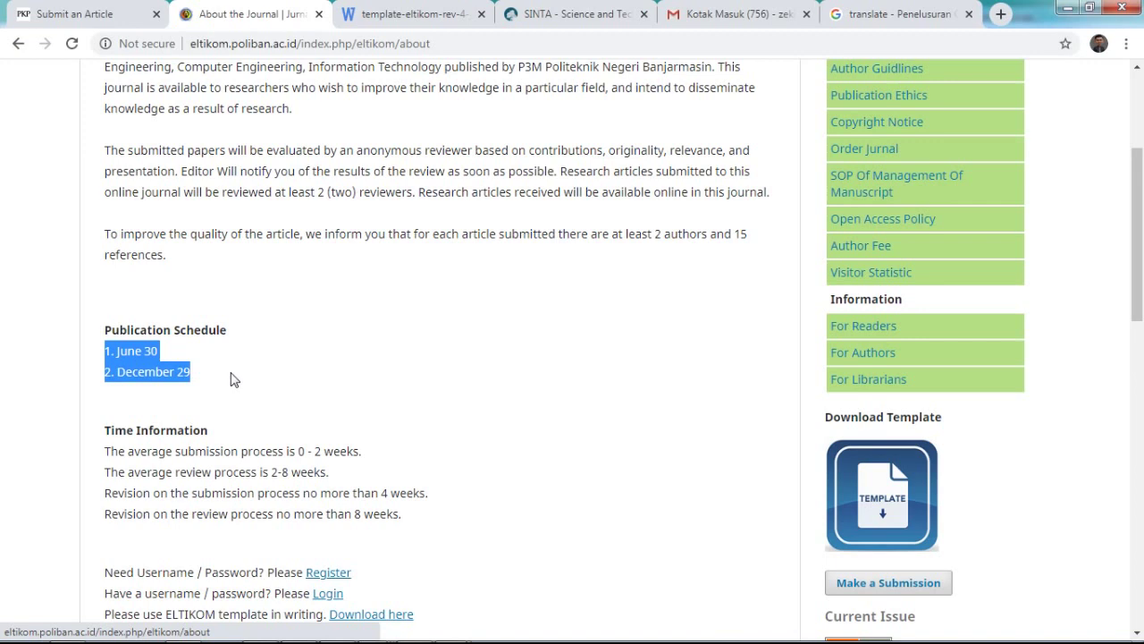
left_click(206, 392)
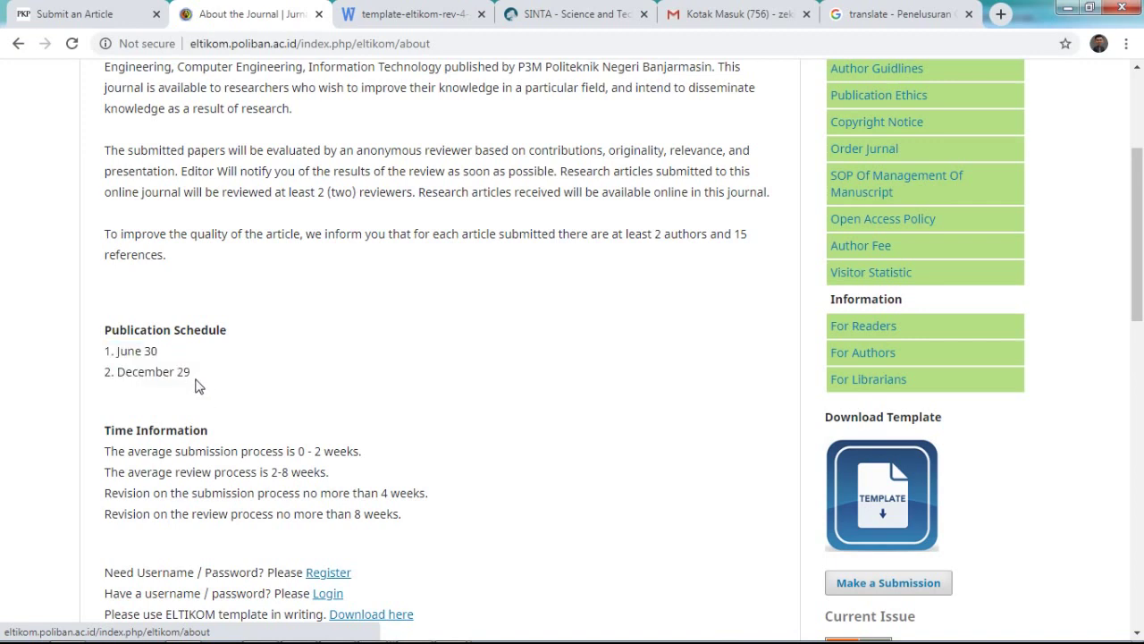
left_click_drag(103, 332, 224, 396)
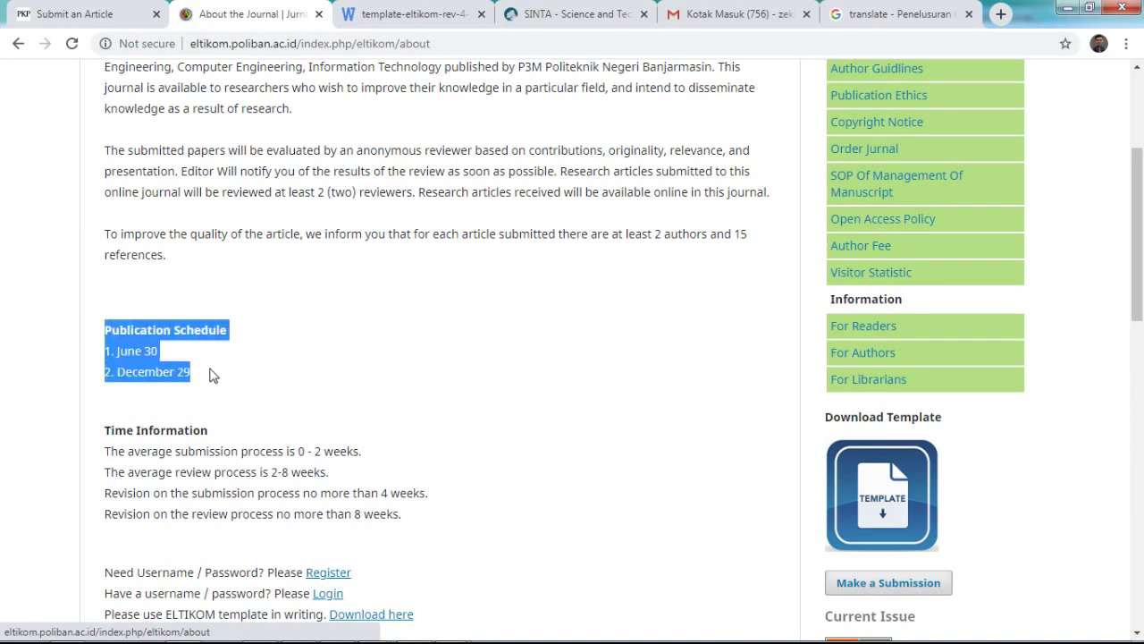
left_click(209, 362)
left_click_drag(92, 461, 456, 552)
key("ctrl+c")
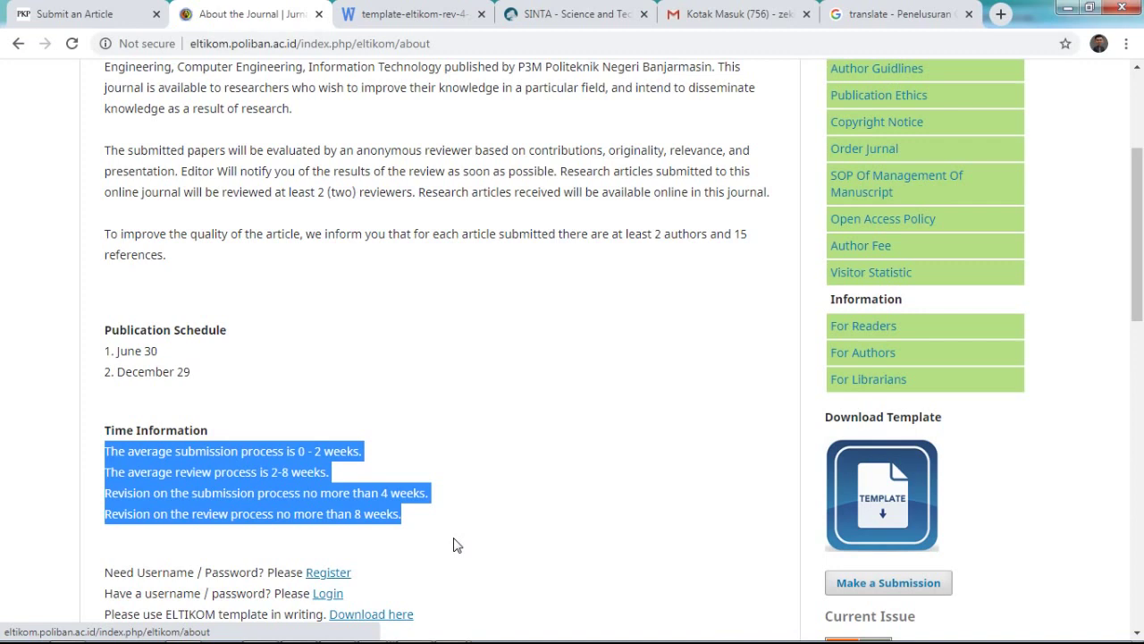
left_click(501, 429)
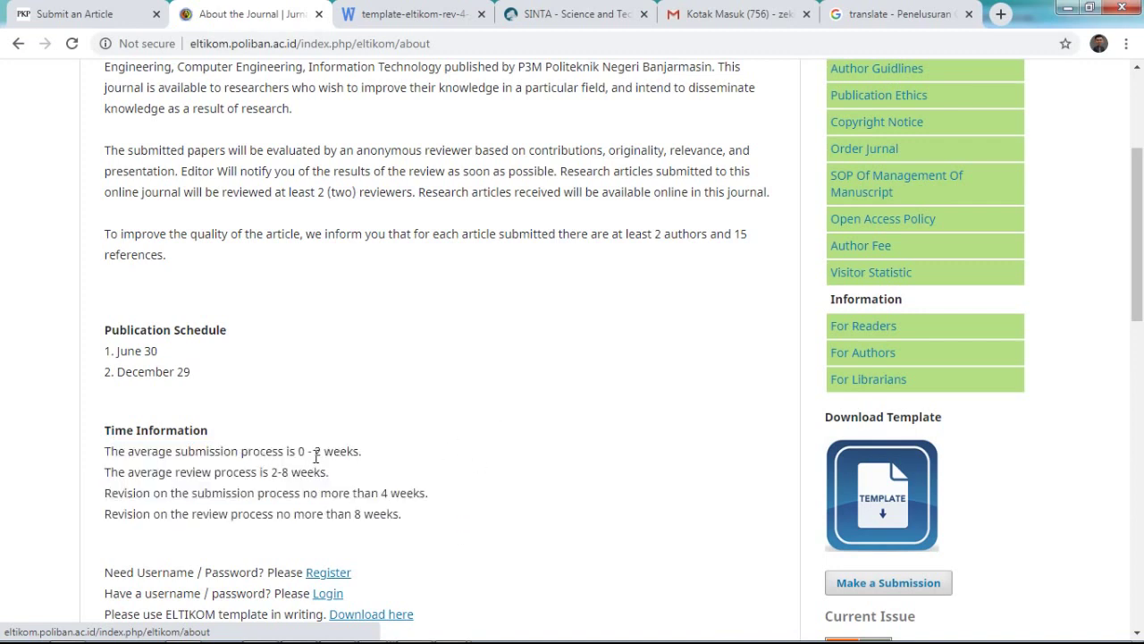
Paste the Time Information lines into Google Translate for Indonesian, then return to Gmail.
left_click(899, 14)
key("ctrl+v")
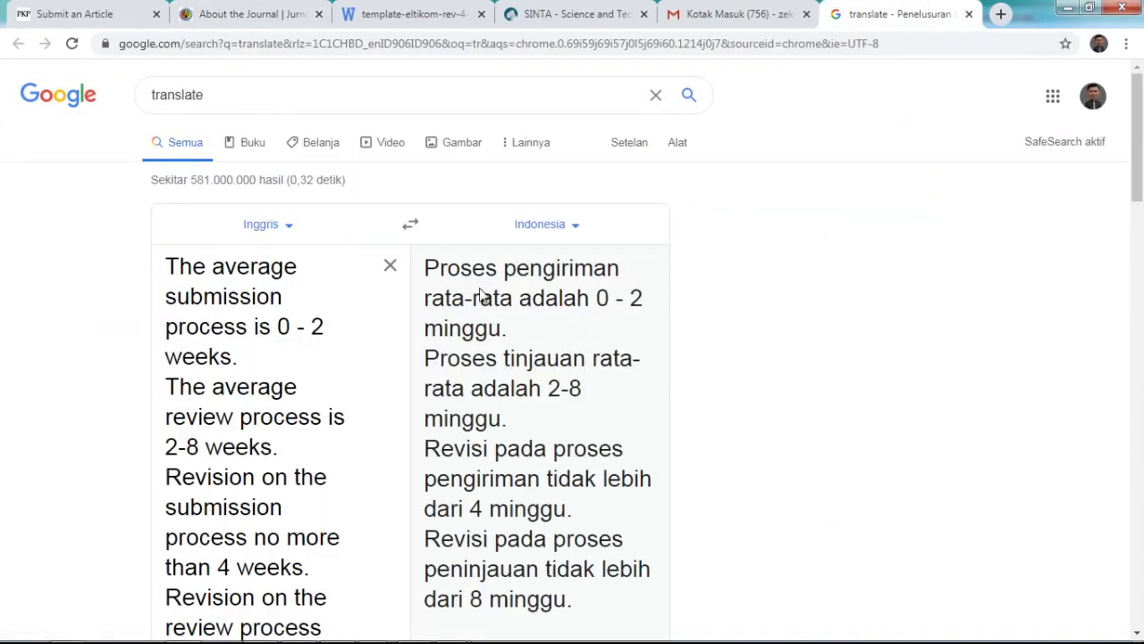
scroll(653, 316, "down", 1)
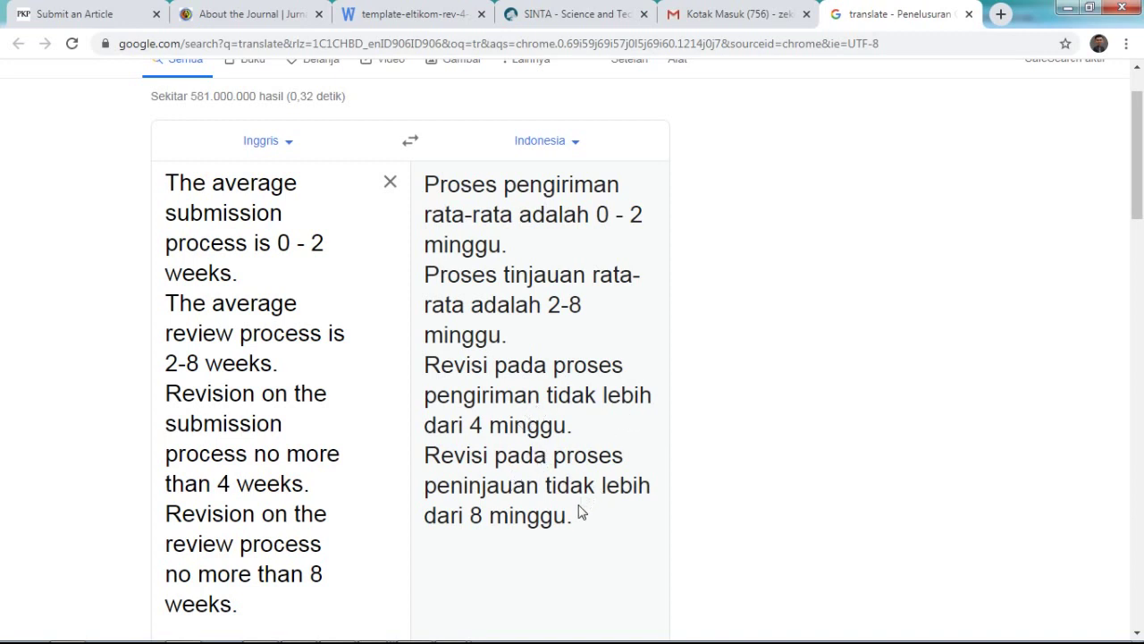
left_click(678, 20)
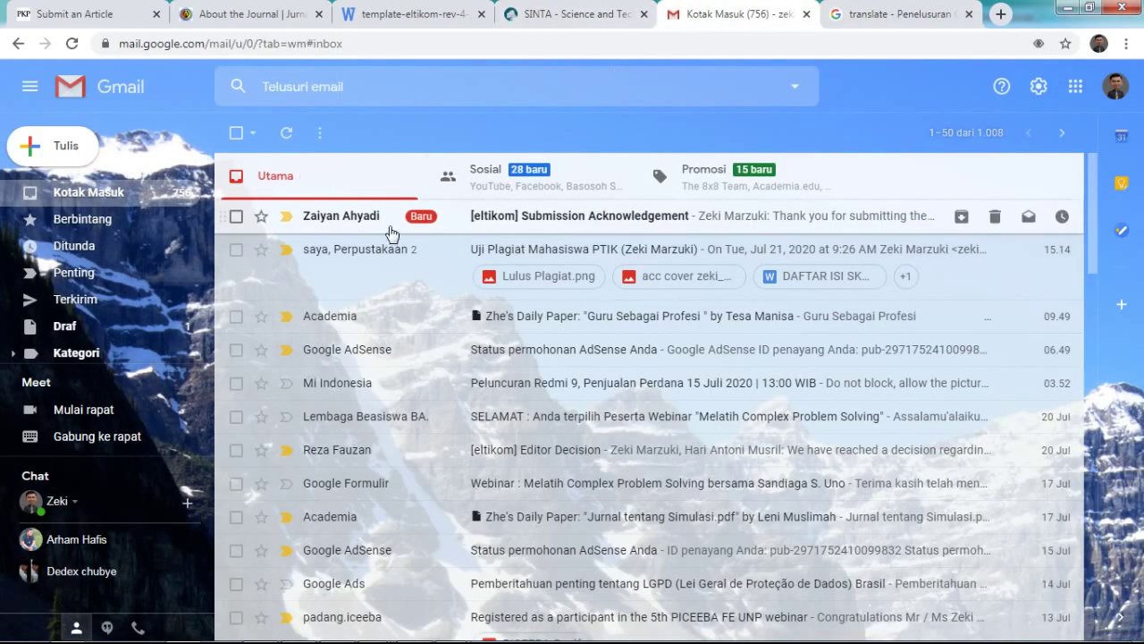
Refresh the Gmail inbox and open the '[eltikom] Submission Acknowledgement' email.
left_click(68, 10)
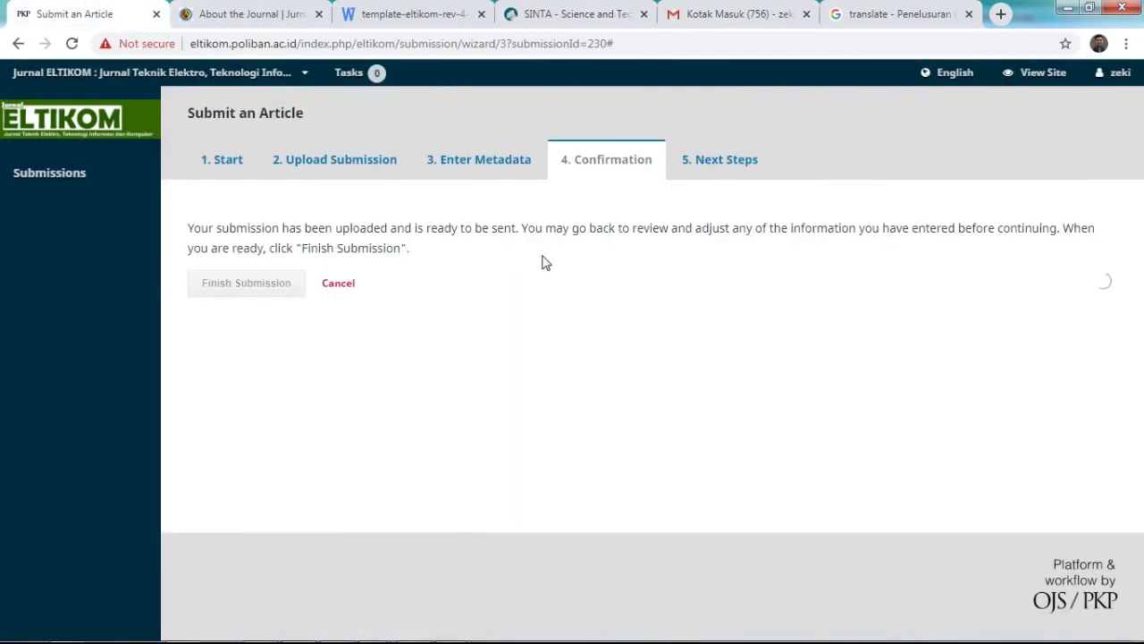
left_click(733, 15)
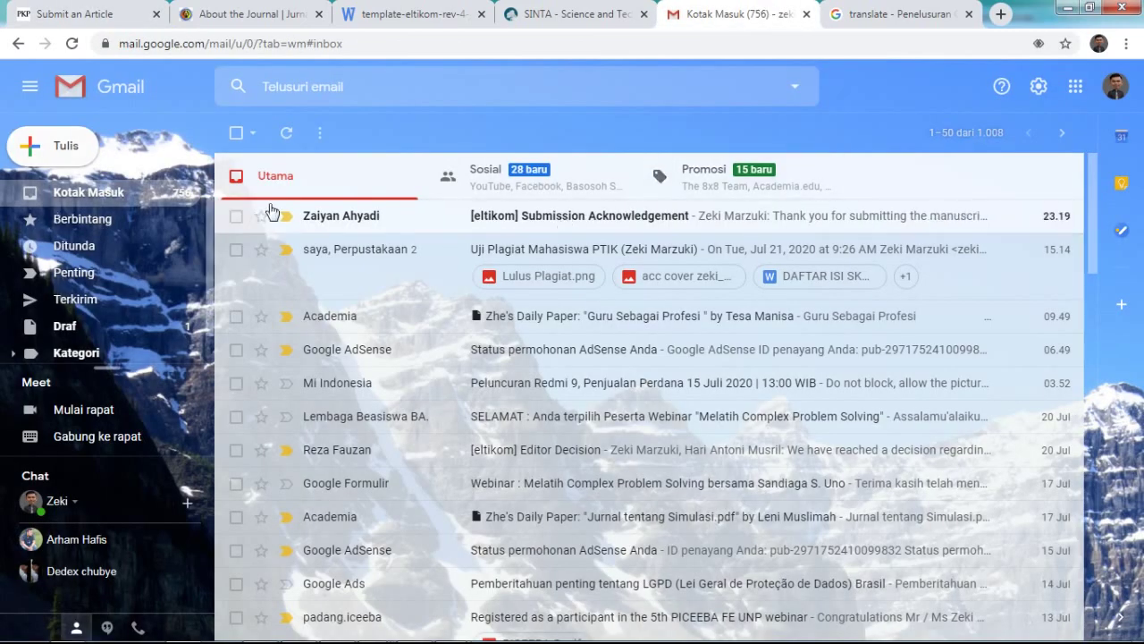
left_click(72, 44)
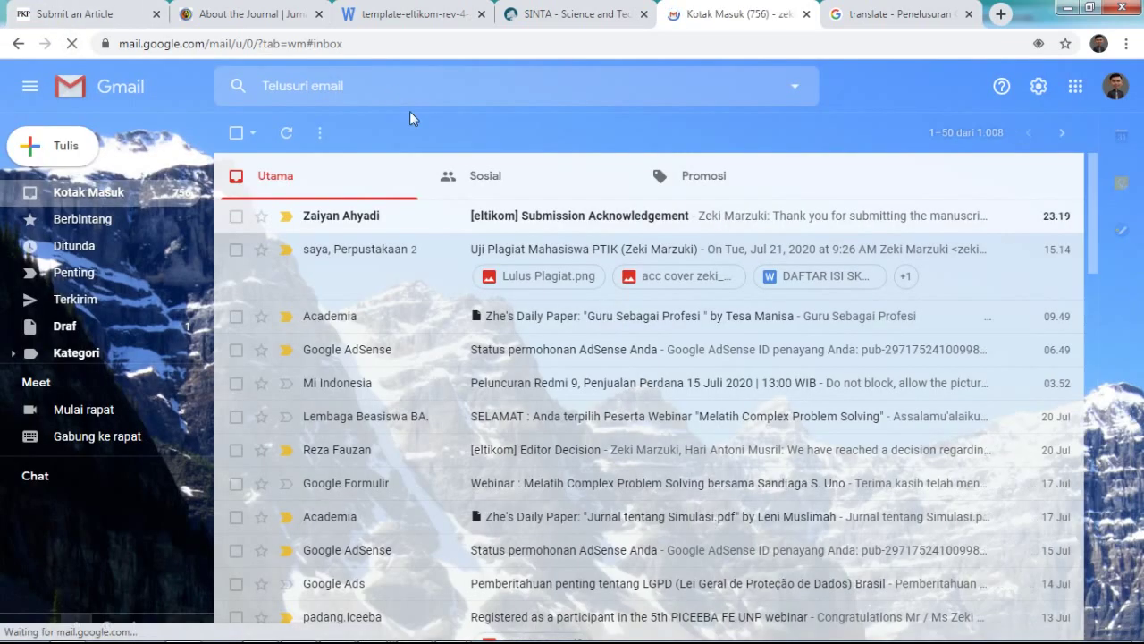
left_click(550, 228)
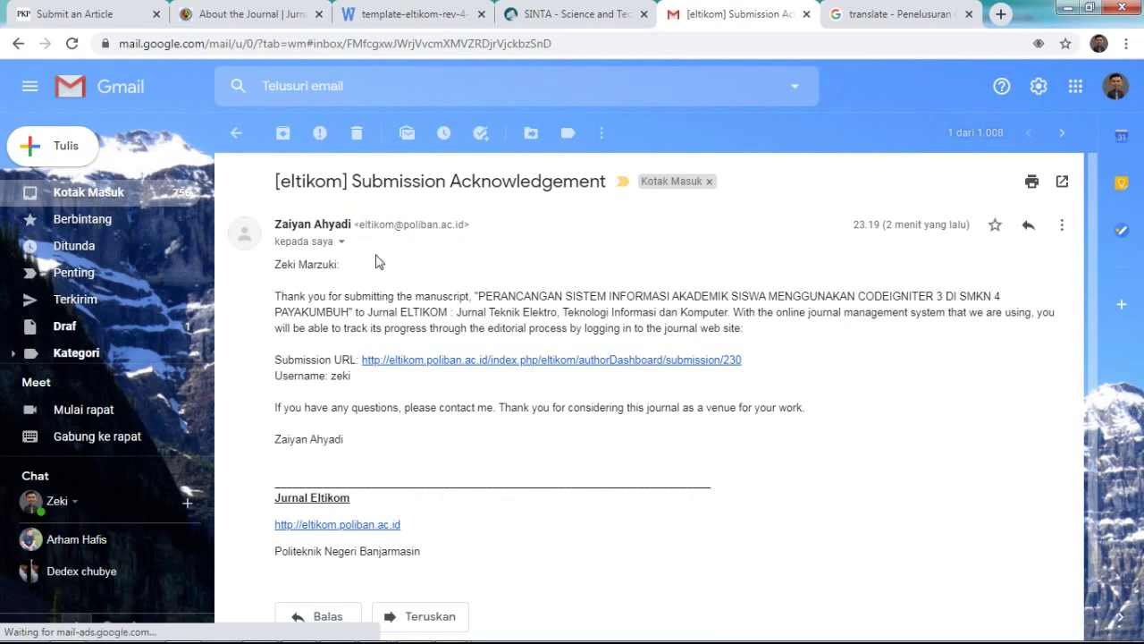
Select the acknowledgement email's whole body text, from greeting through submission details.
left_click_drag(276, 302, 399, 299)
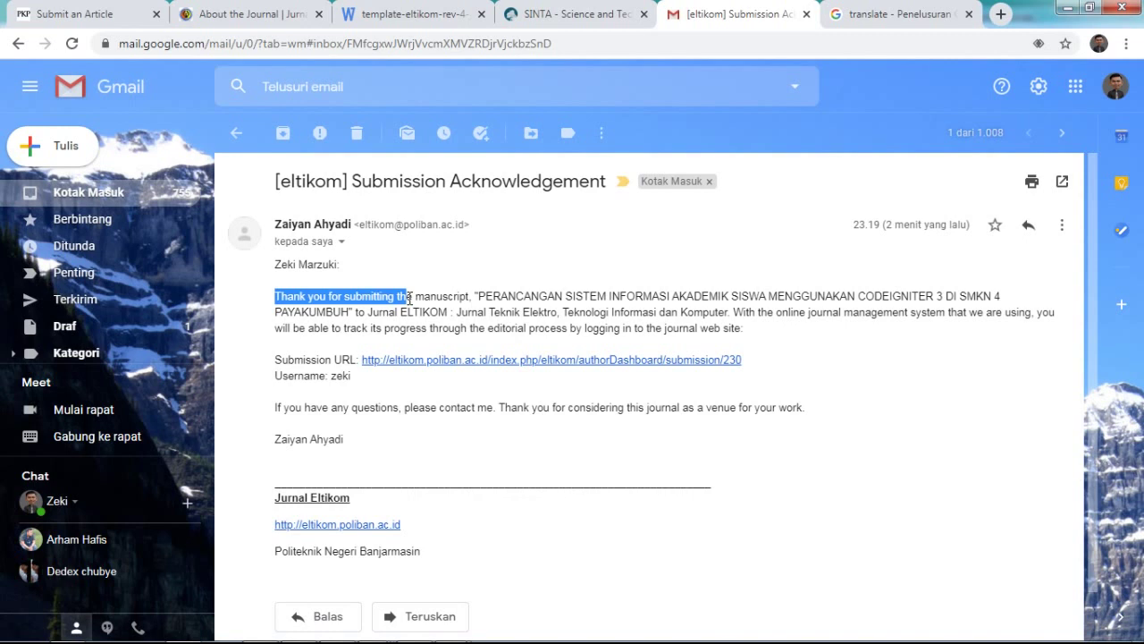
left_click_drag(409, 299, 453, 302)
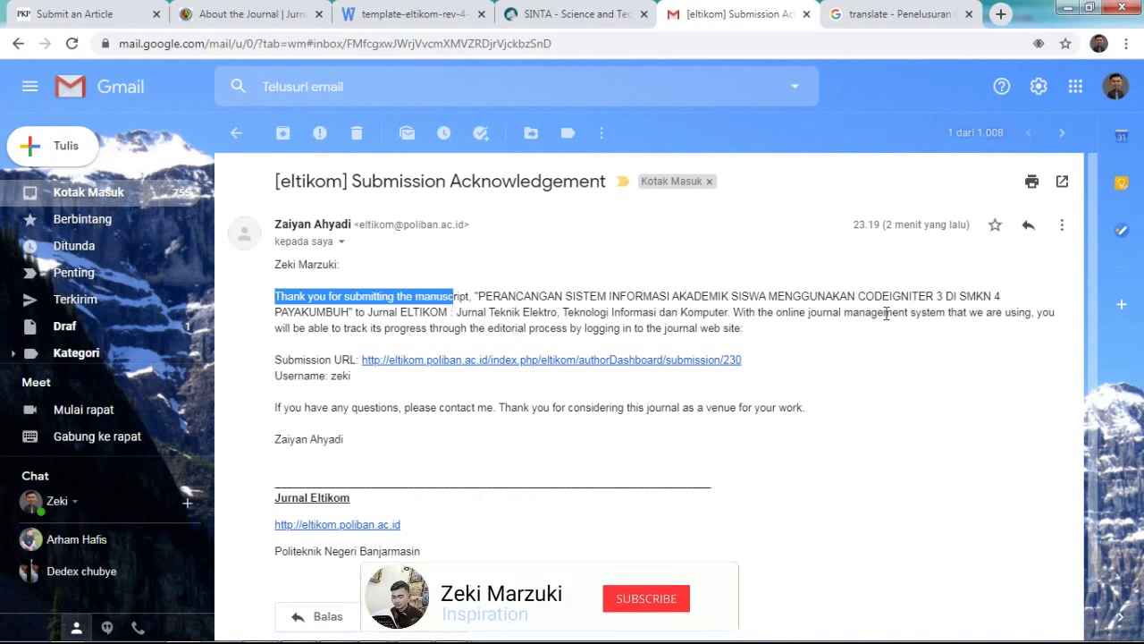
left_click(432, 328)
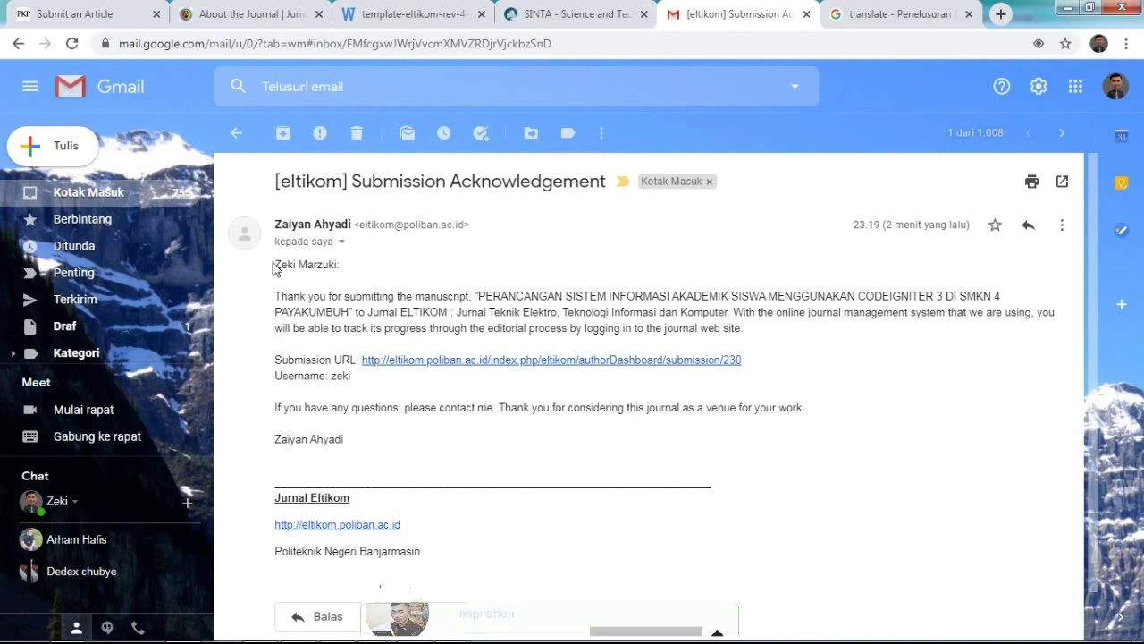
left_click_drag(271, 265, 415, 328)
left_click(415, 327)
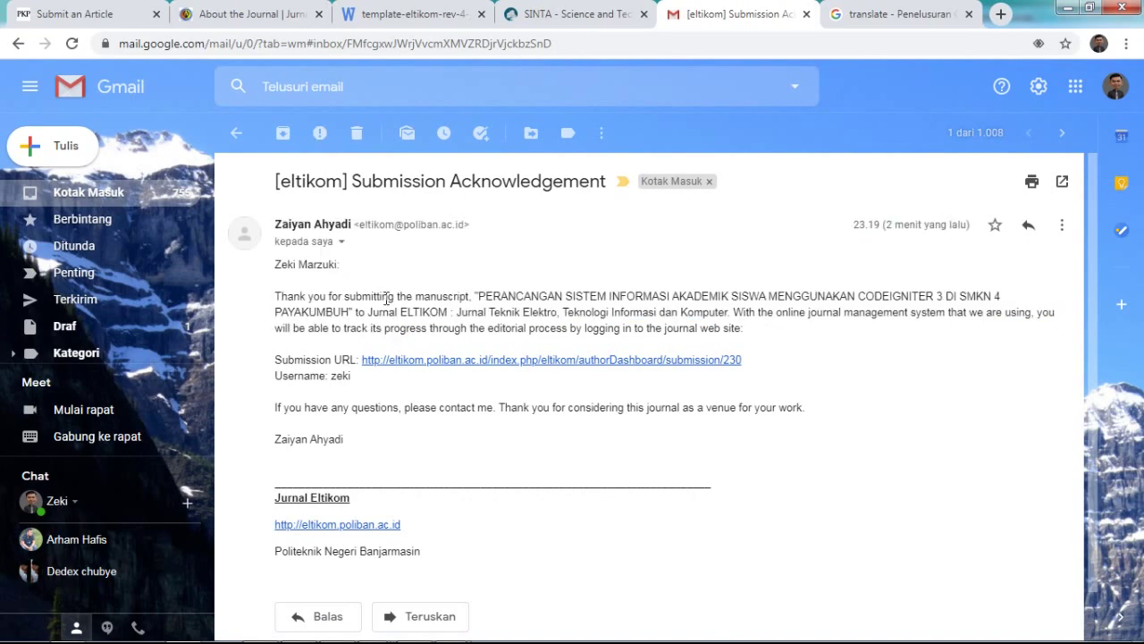
left_click_drag(277, 269, 516, 378)
left_click(431, 309)
left_click_drag(274, 264, 559, 458)
key("ctrl+c")
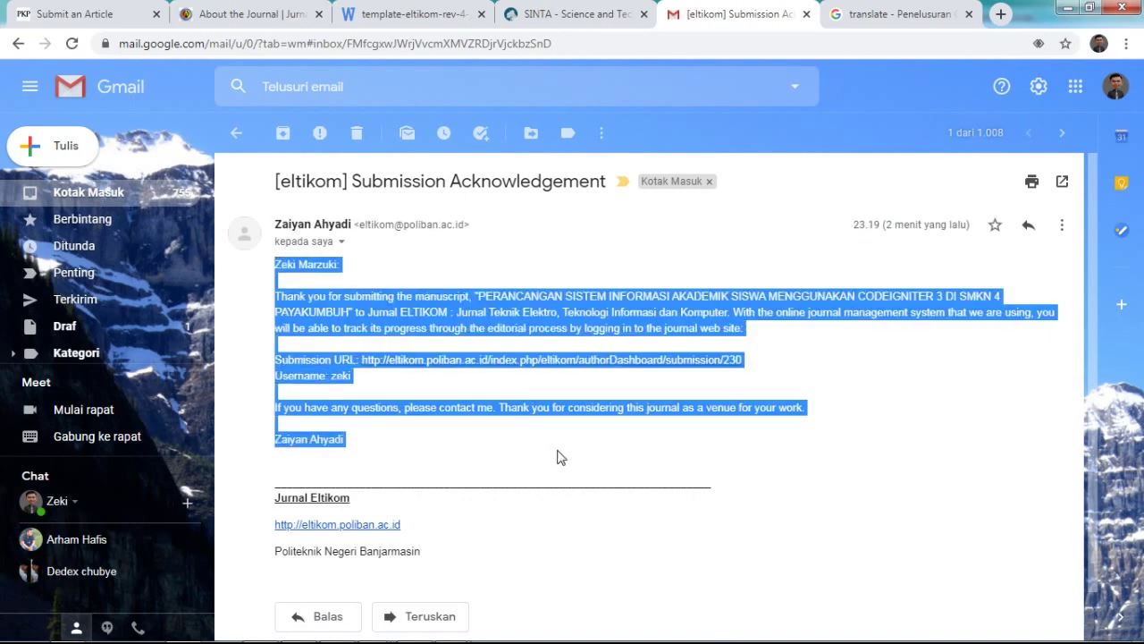
left_click(885, 14)
Replace the translation text with the acknowledgement email and read its Indonesian version.
left_click(390, 185)
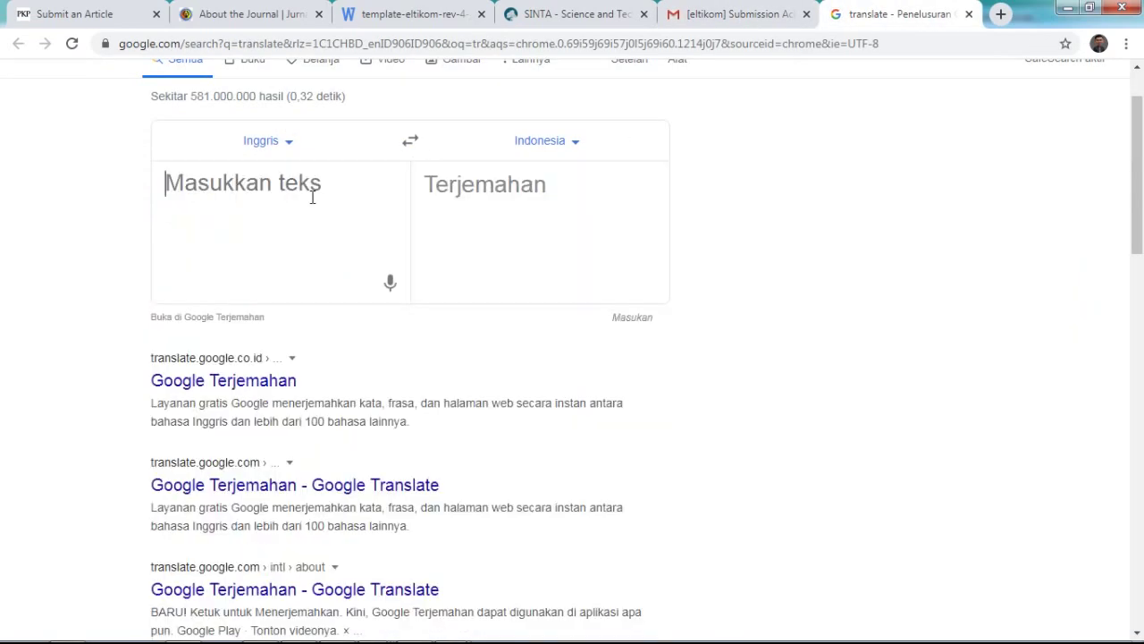
key("ctrl+v")
scroll(823, 298, "down", 6)
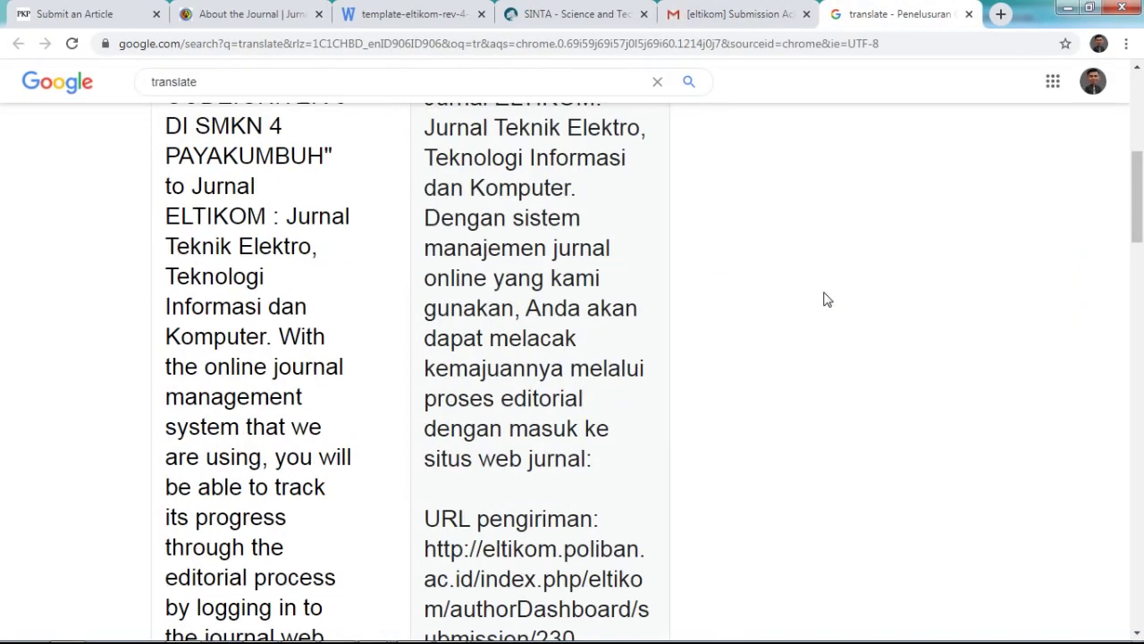
scroll(827, 315, "up", 4)
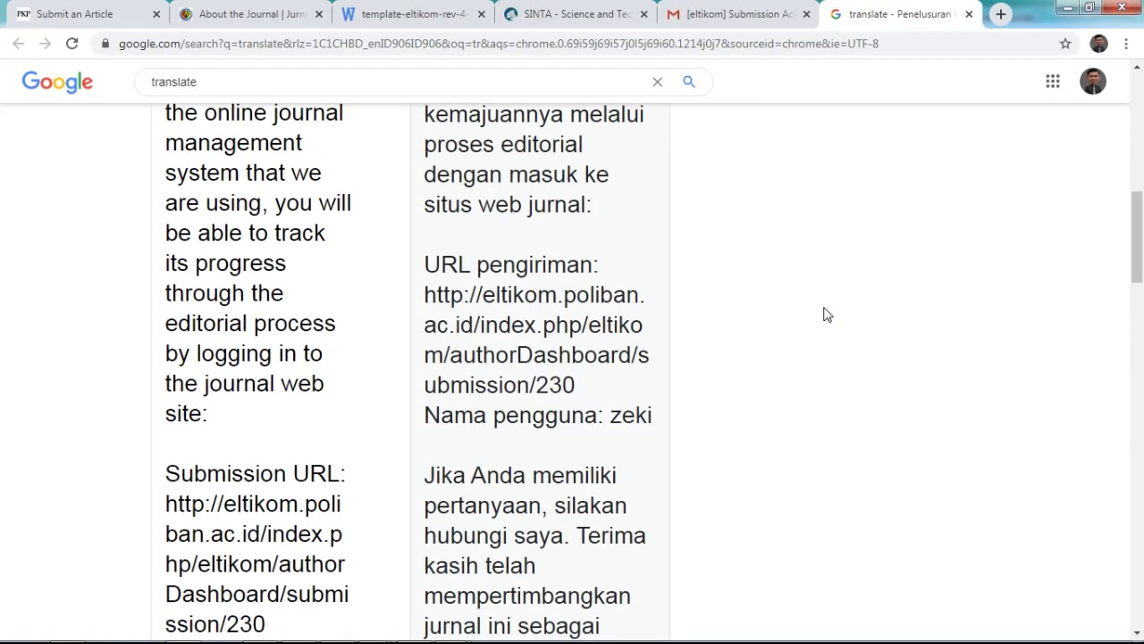
scroll(824, 313, "up", 5)
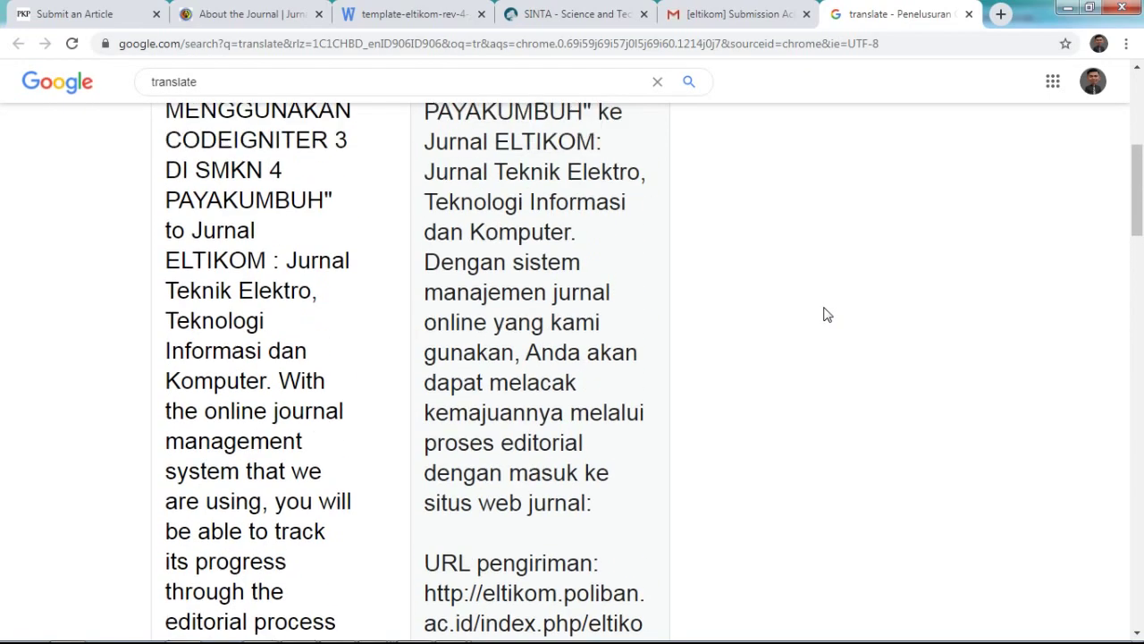
left_click(263, 9)
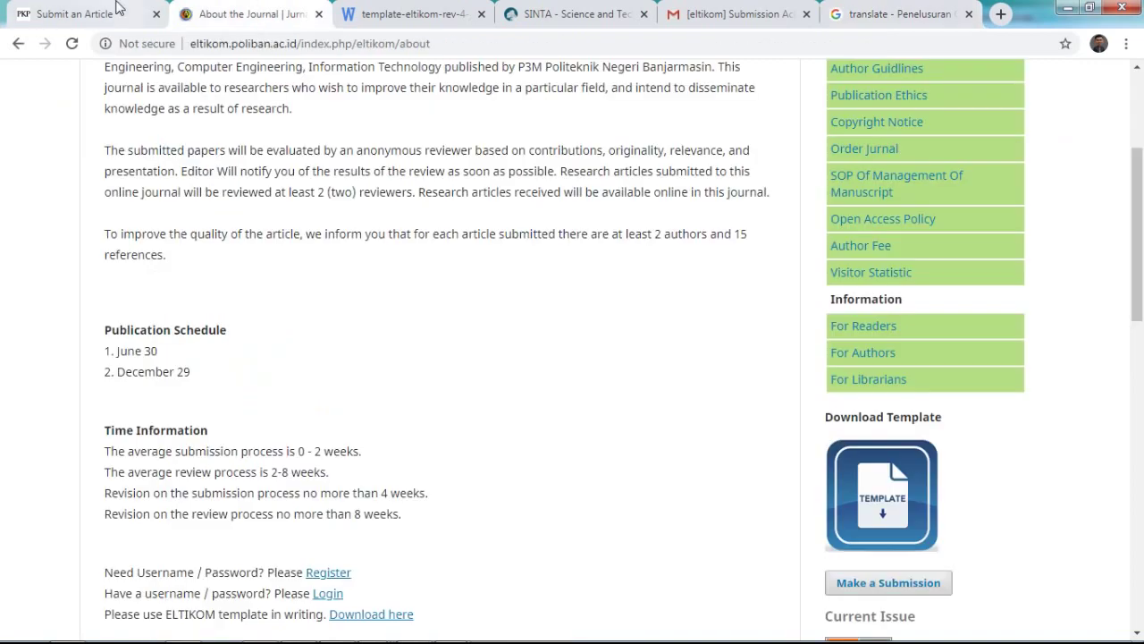
Edit the second contributor in Enter Metadata, tick Principal contact, and save.
left_click(107, 14)
left_click(465, 161)
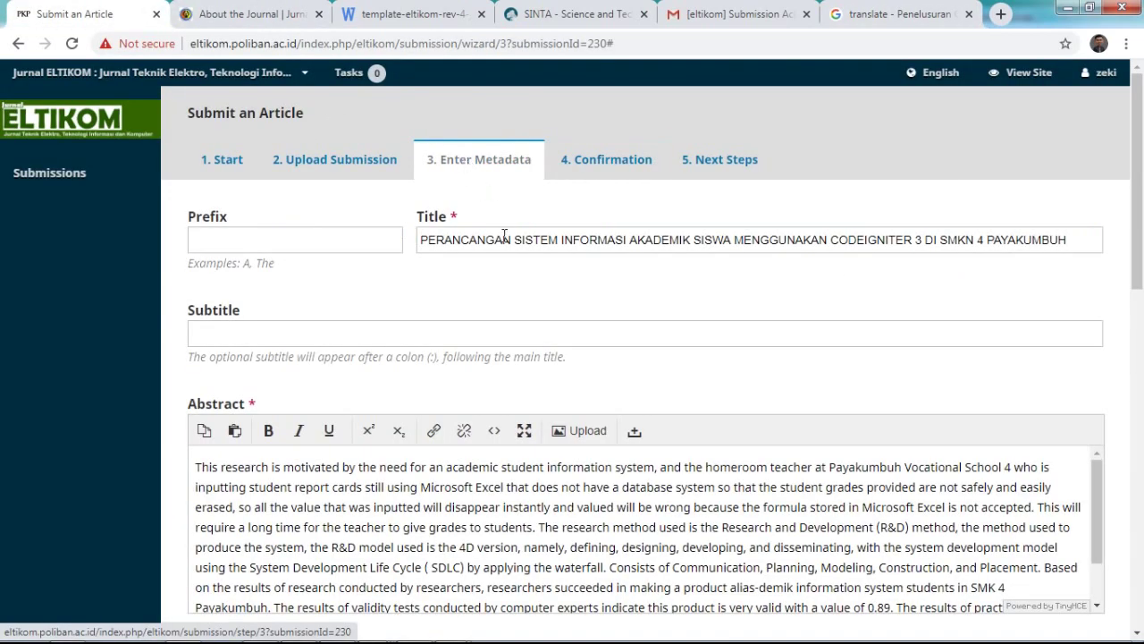
scroll(505, 235, "down", 5)
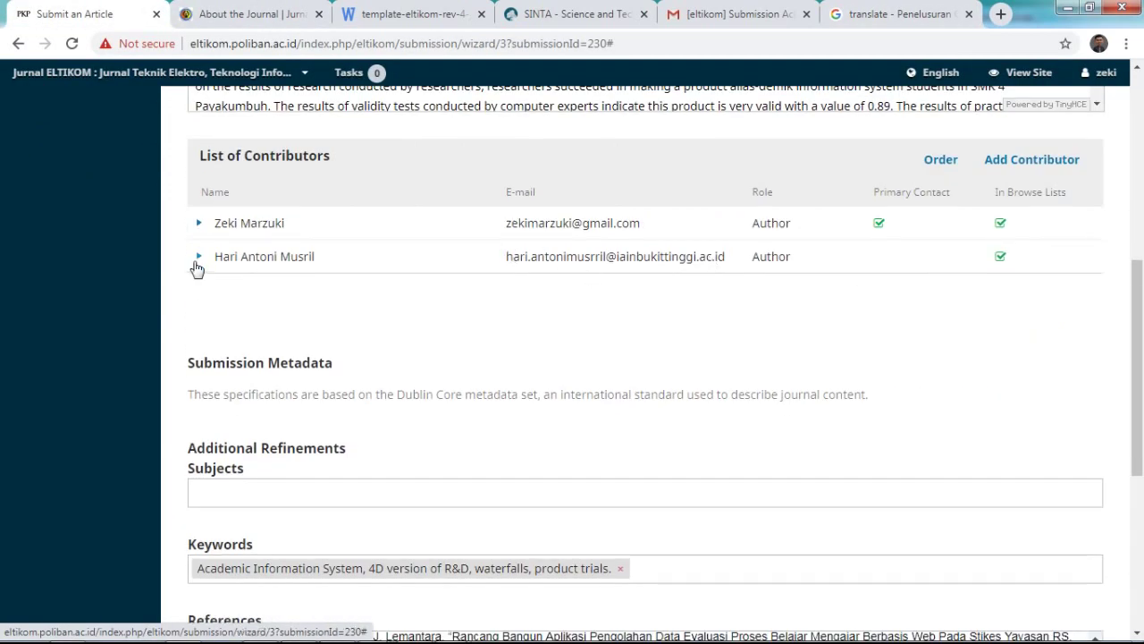
left_click(197, 261)
left_click(230, 287)
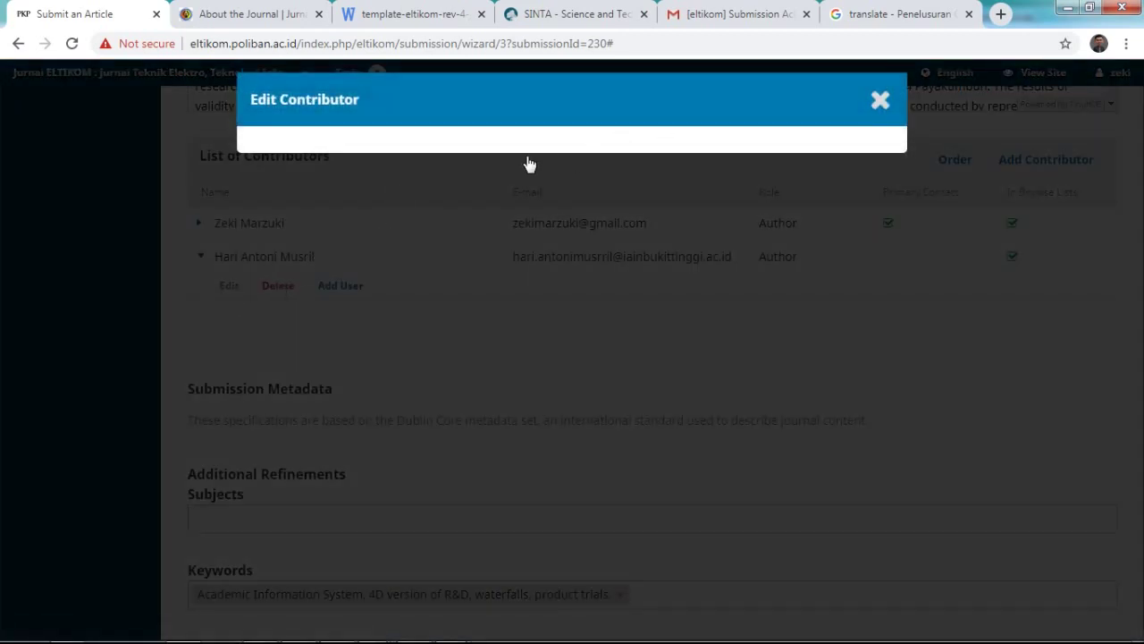
scroll(541, 215, "down", 10)
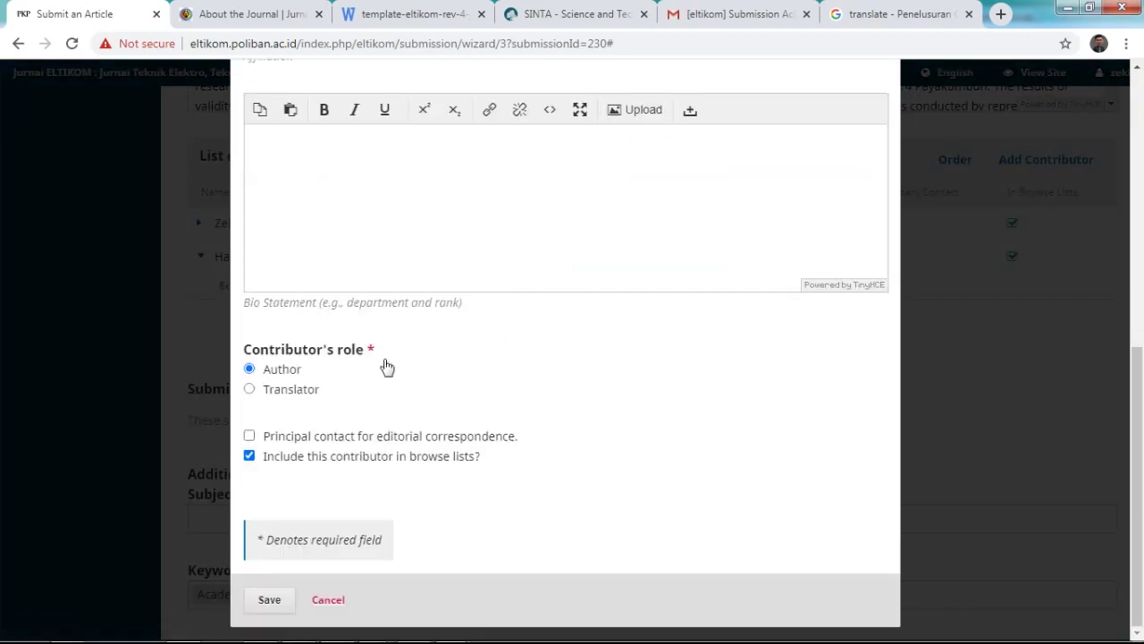
left_click(312, 446)
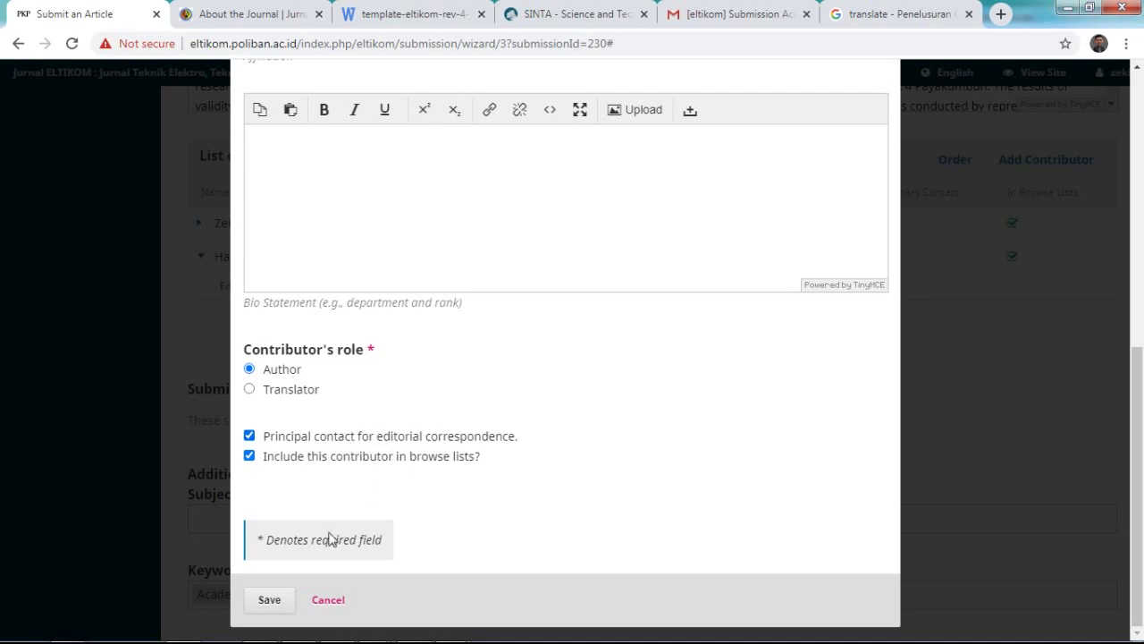
left_click(272, 600)
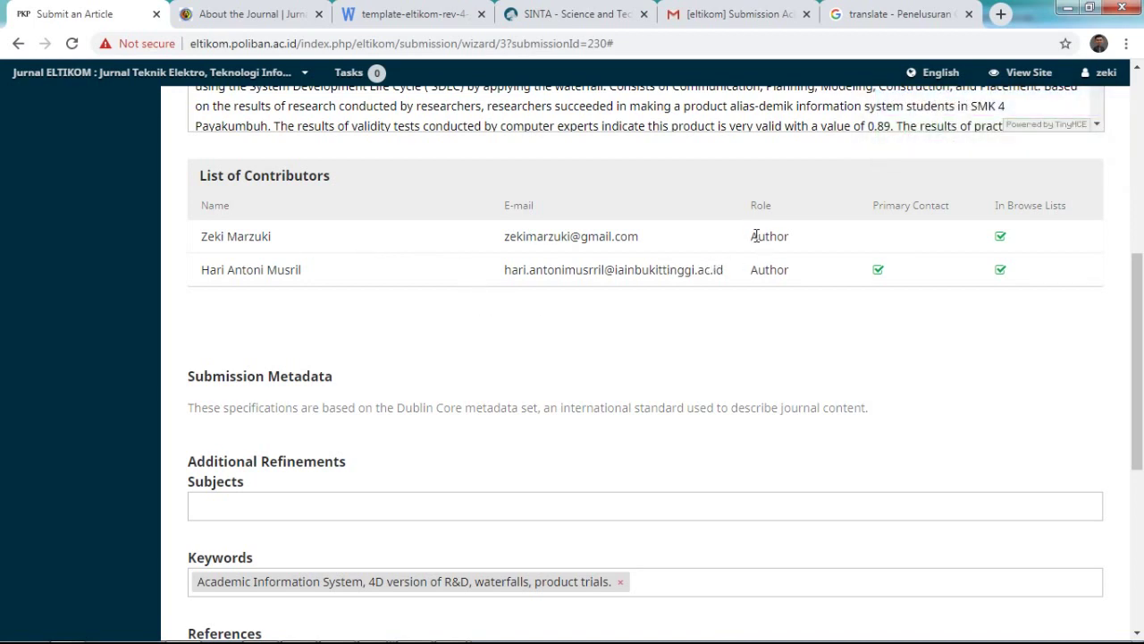
Clear an accidental word selection and scroll through the metadata form.
double_click(249, 236)
left_click(332, 268)
scroll(332, 268, "up", 3)
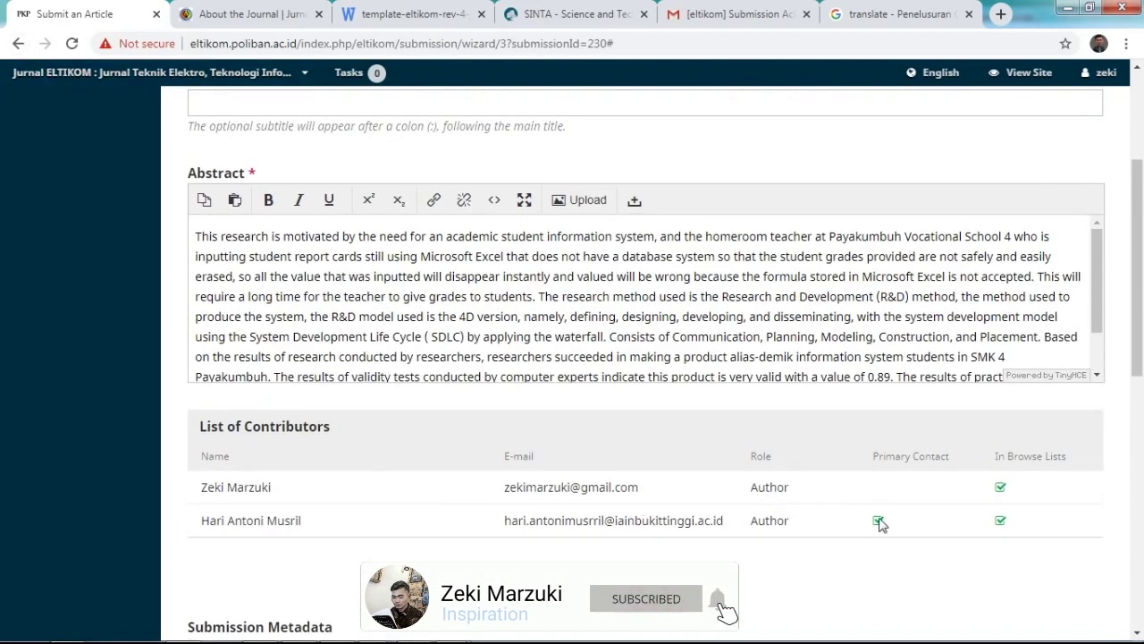
scroll(871, 528, "down", 6)
scroll(355, 476, "up", 6)
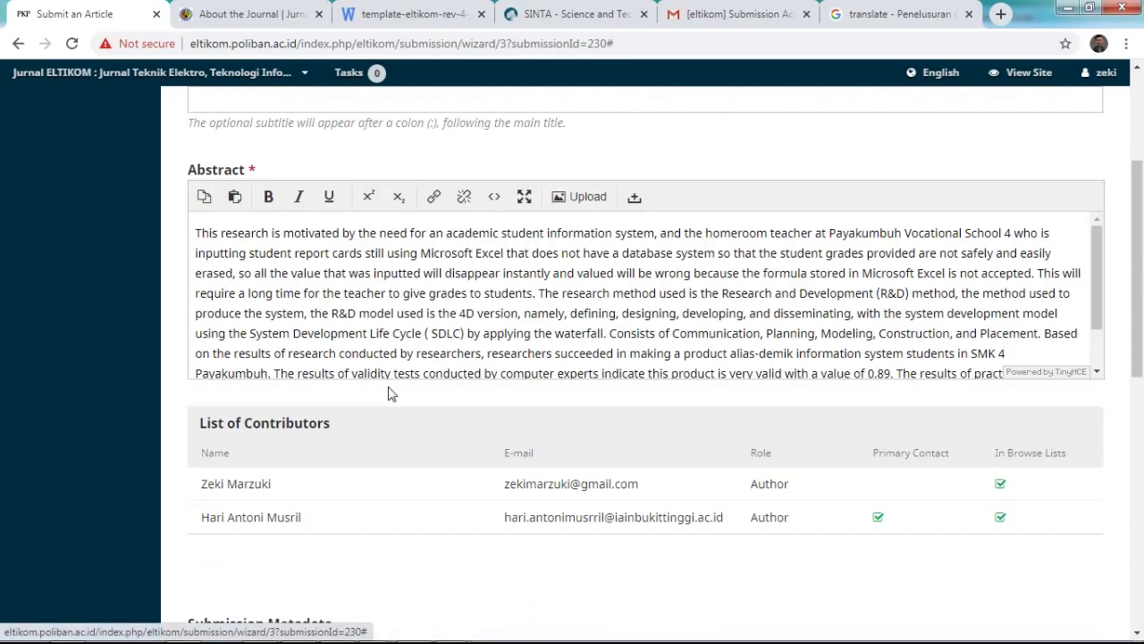
scroll(349, 494, "up", 3)
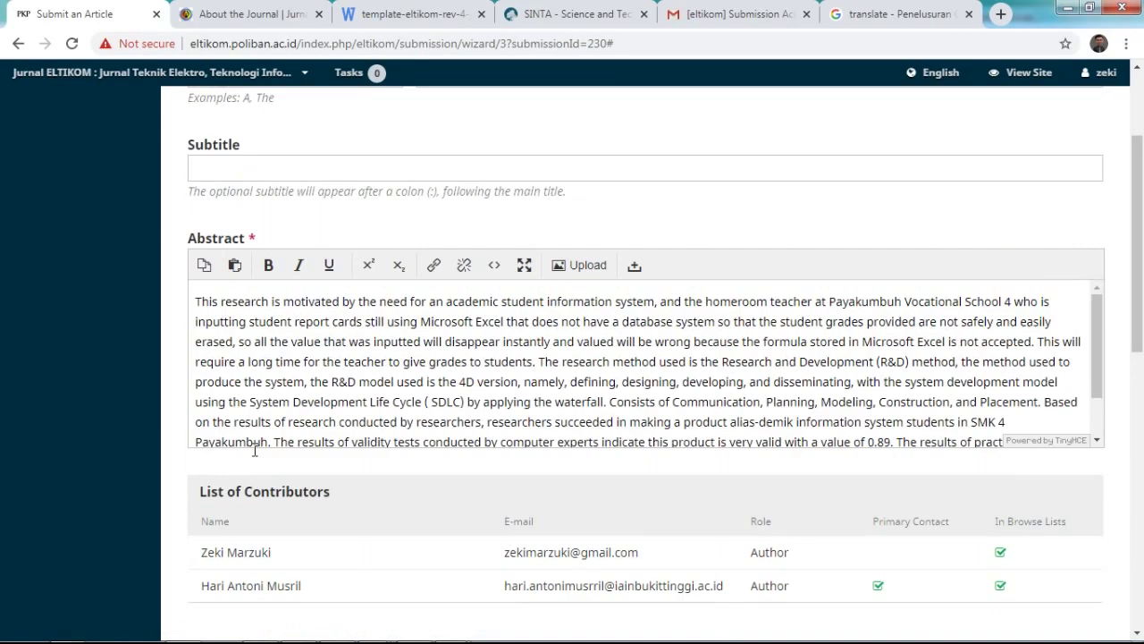
Cancel the submission form and confirm, returning to the Submissions queue with submission 230.
left_click(18, 45)
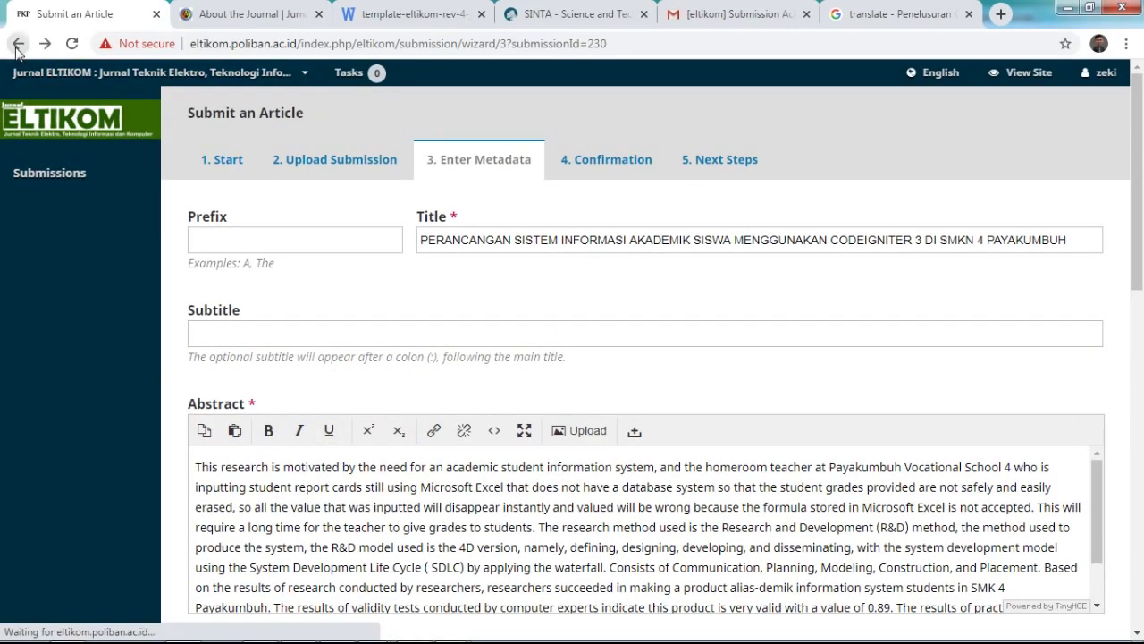
scroll(485, 438, "down", 4)
scroll(482, 444, "down", 2)
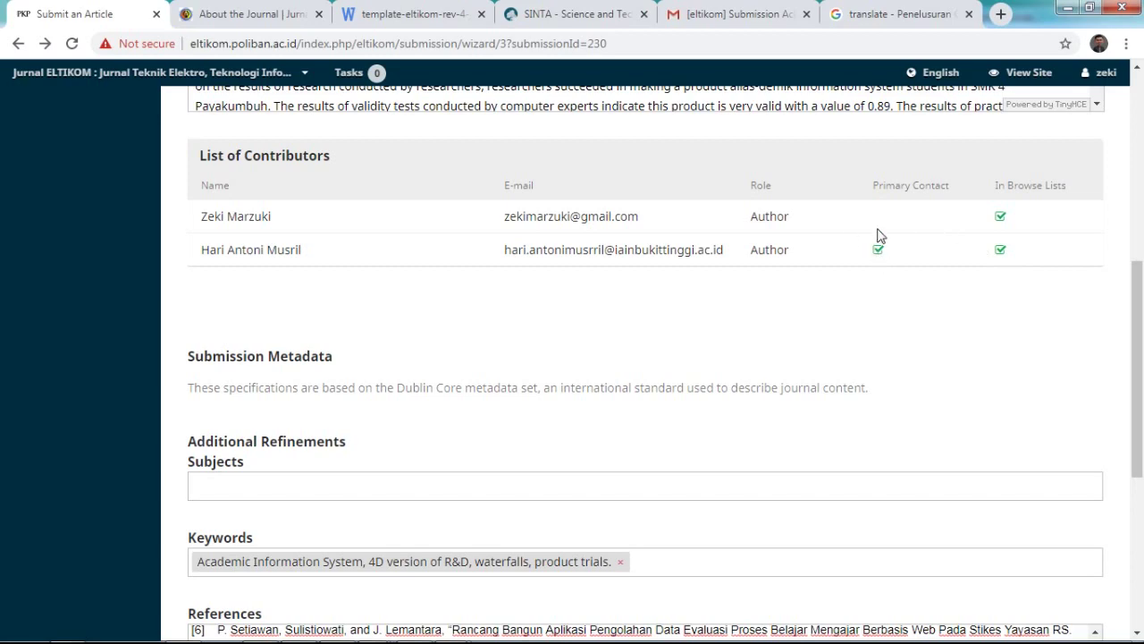
scroll(758, 371, "down", 5)
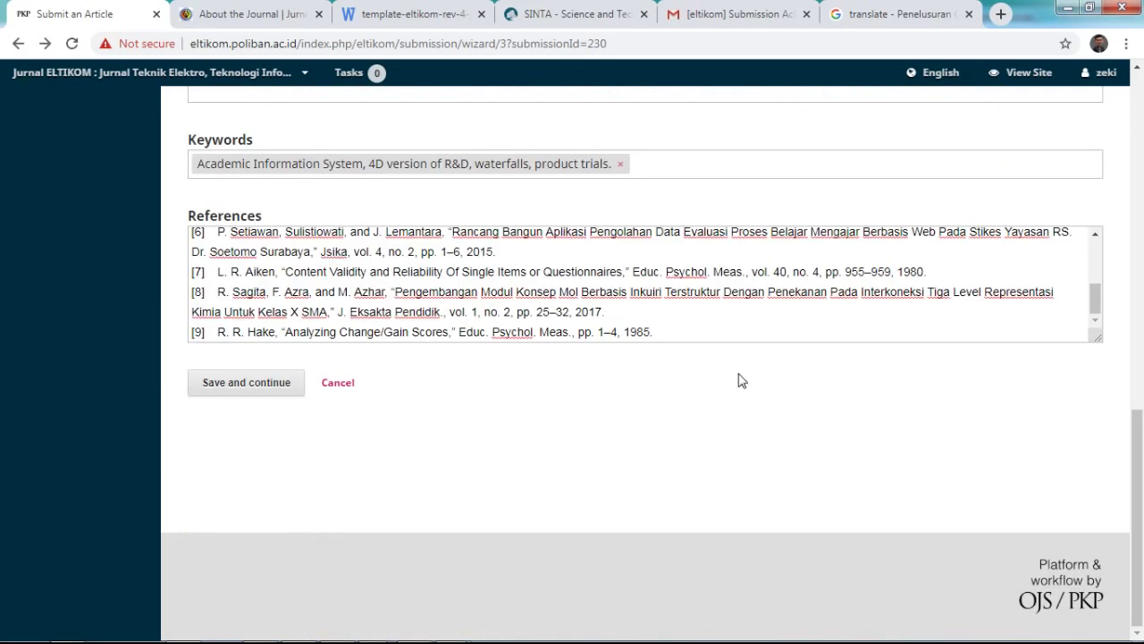
scroll(408, 411, "up", 1)
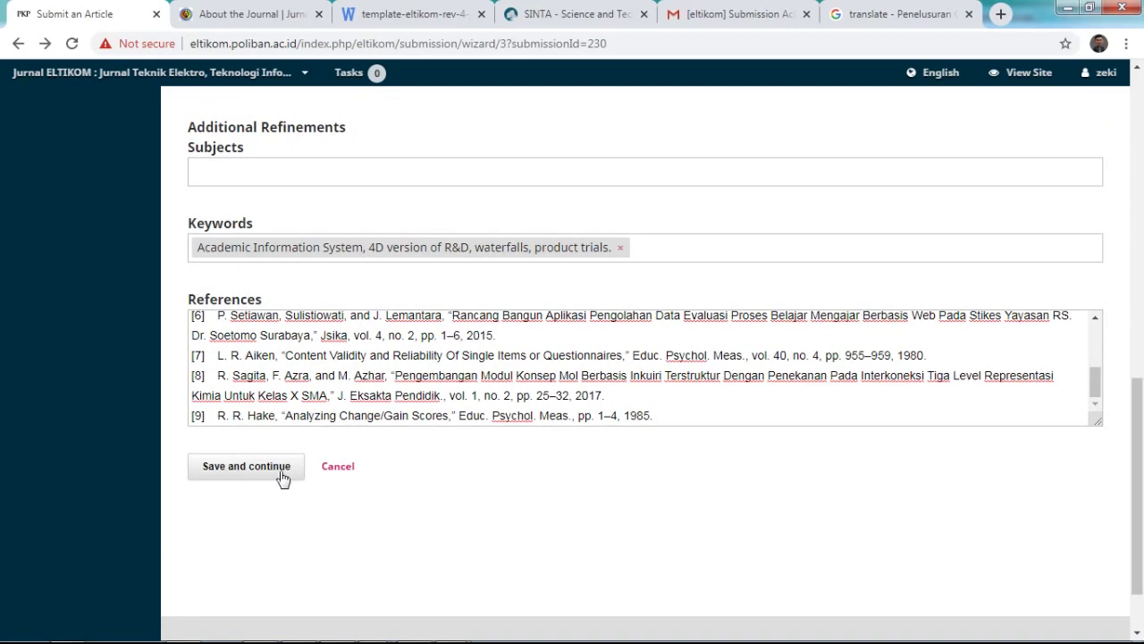
left_click(338, 466)
left_click(654, 156)
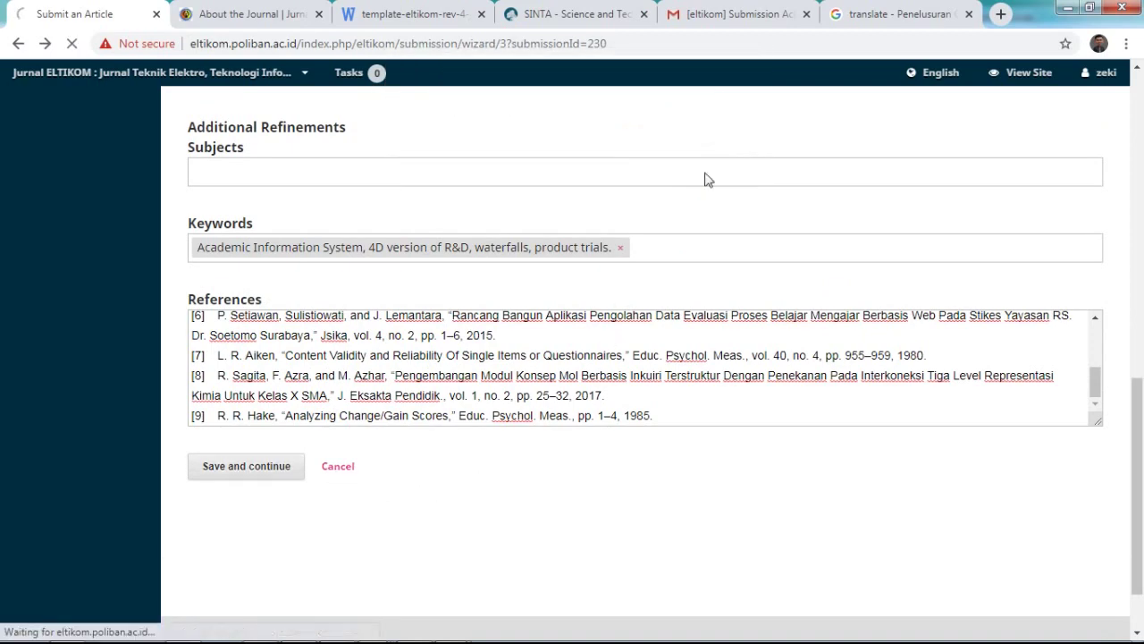
scroll(778, 248, "up", 5)
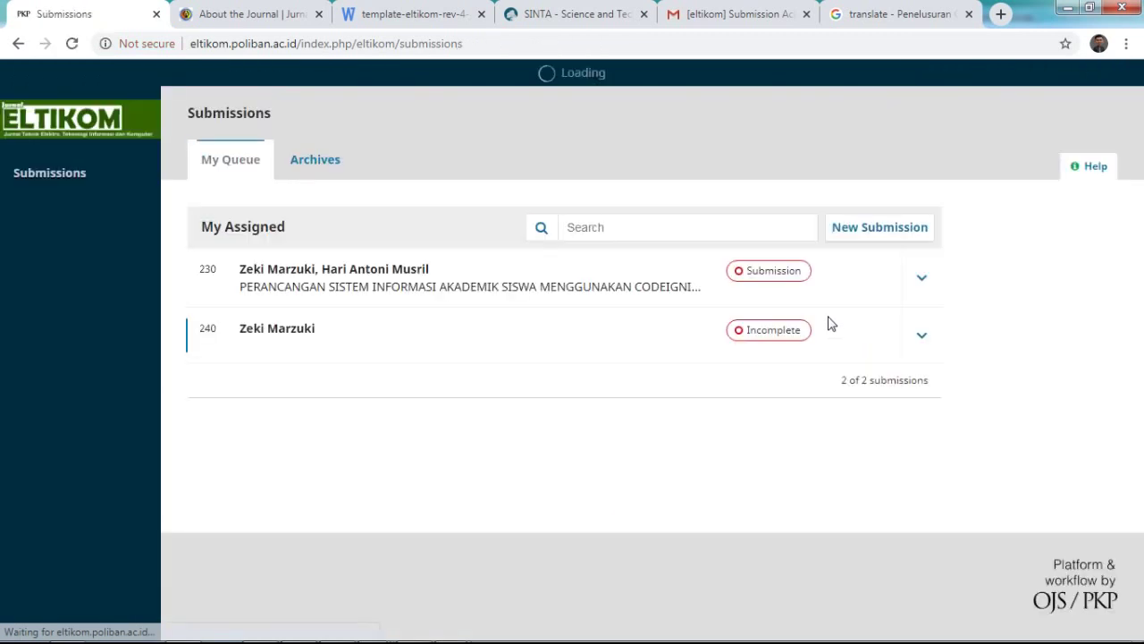
View submission 230's dashboard, go back to My Queue, then switch to Gmail.
left_click(914, 293)
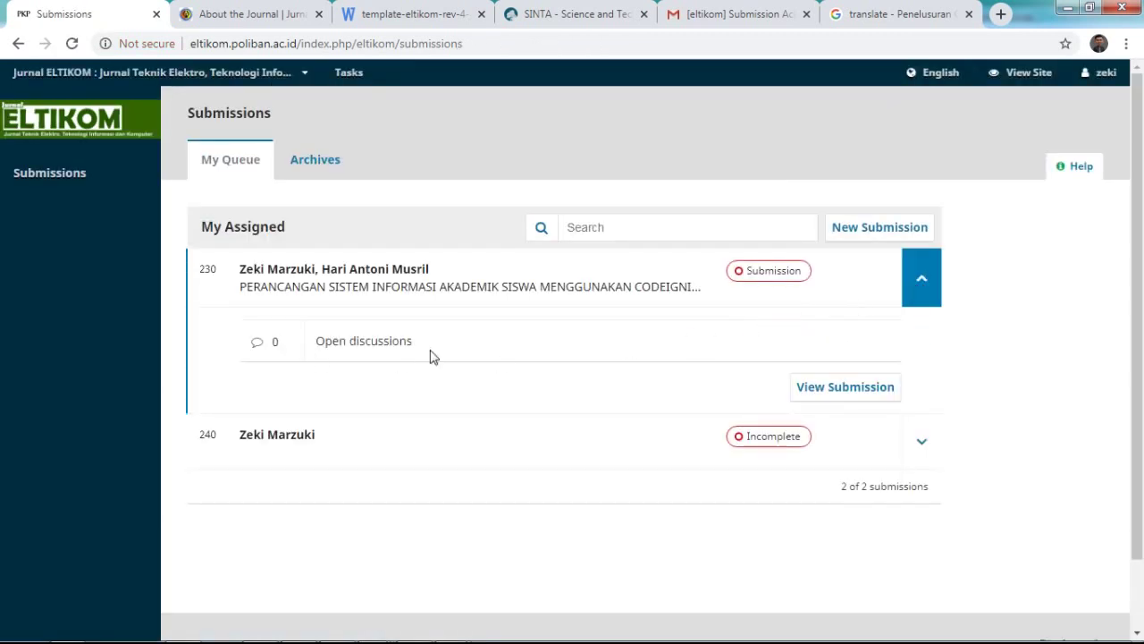
left_click(857, 388)
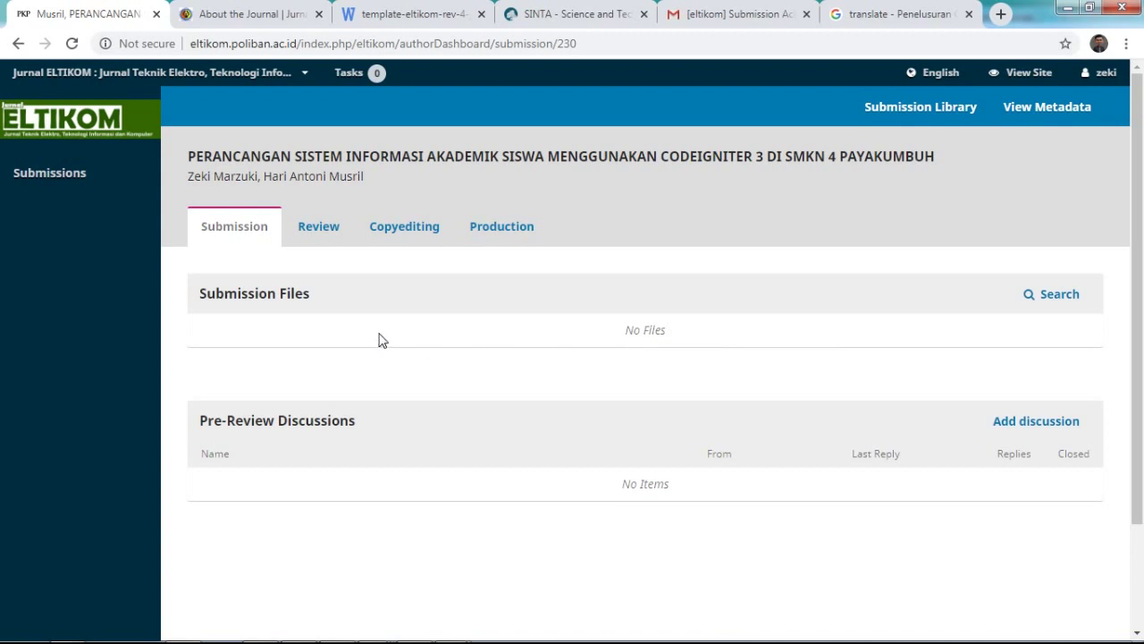
left_click(68, 185)
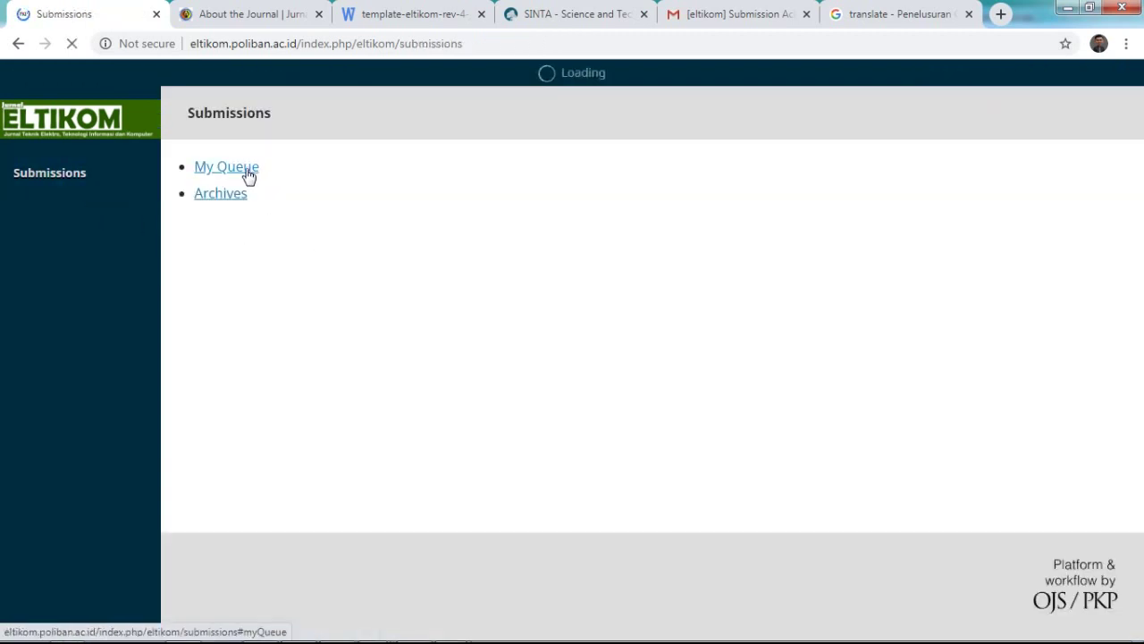
left_click(703, 10)
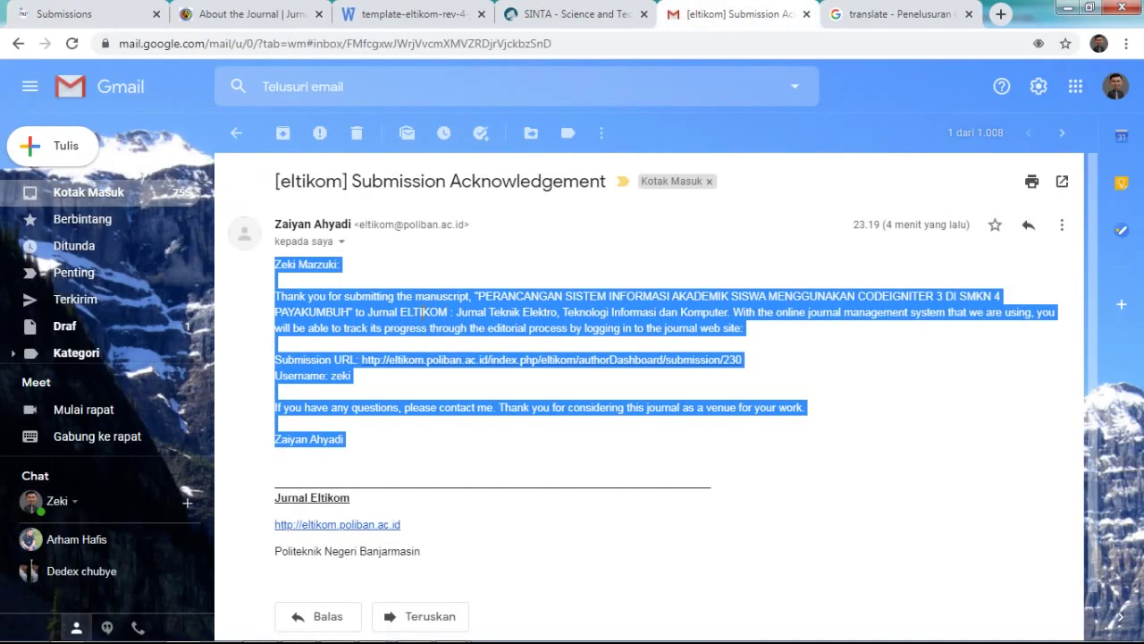
left_click(444, 273)
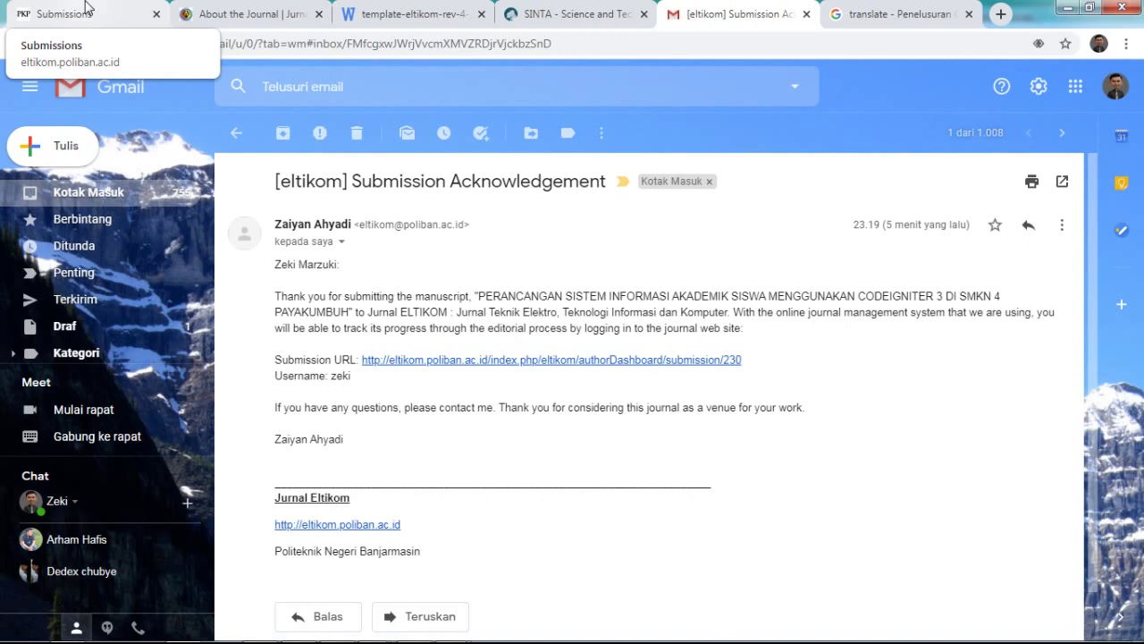
left_click(78, 207)
left_click(447, 224)
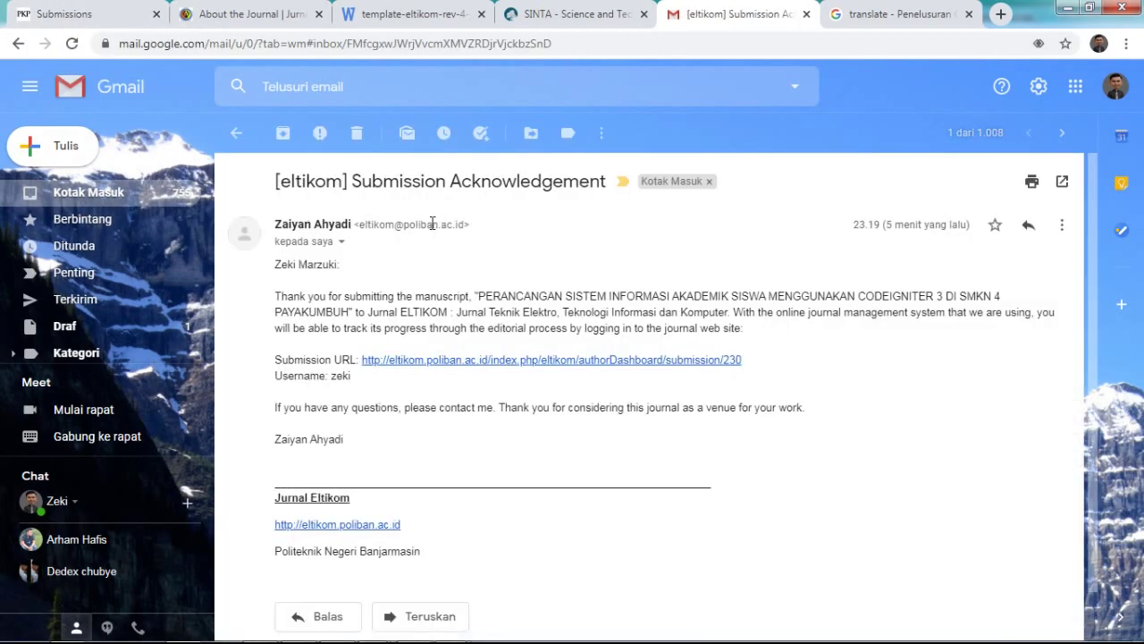